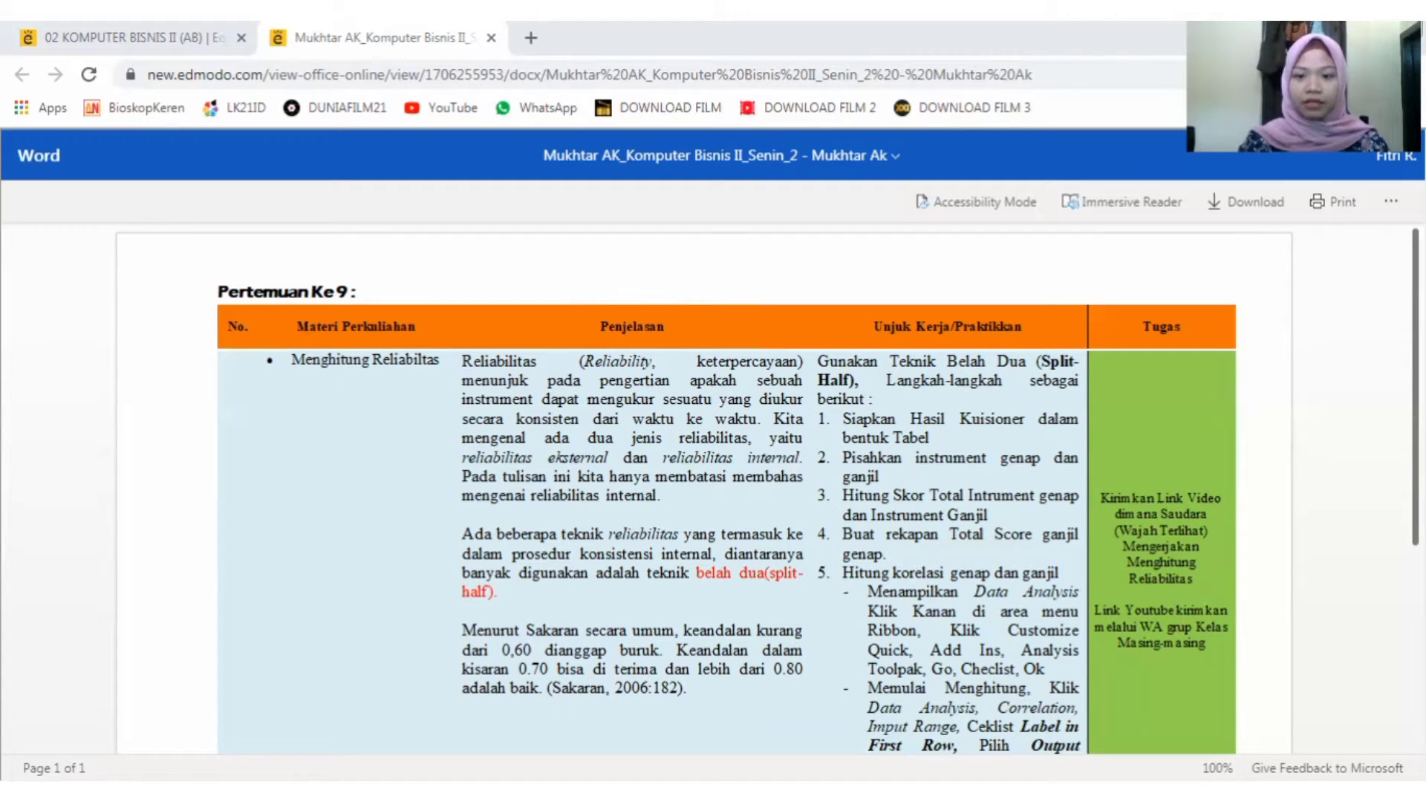
- Read the split-half reliability instructions, switch to the Excel workbook, and review the Judul and Kualitas Pelayanan (X.1) sheets before returning to Reliabilitas X1
scroll(679, 470, "down", 1)
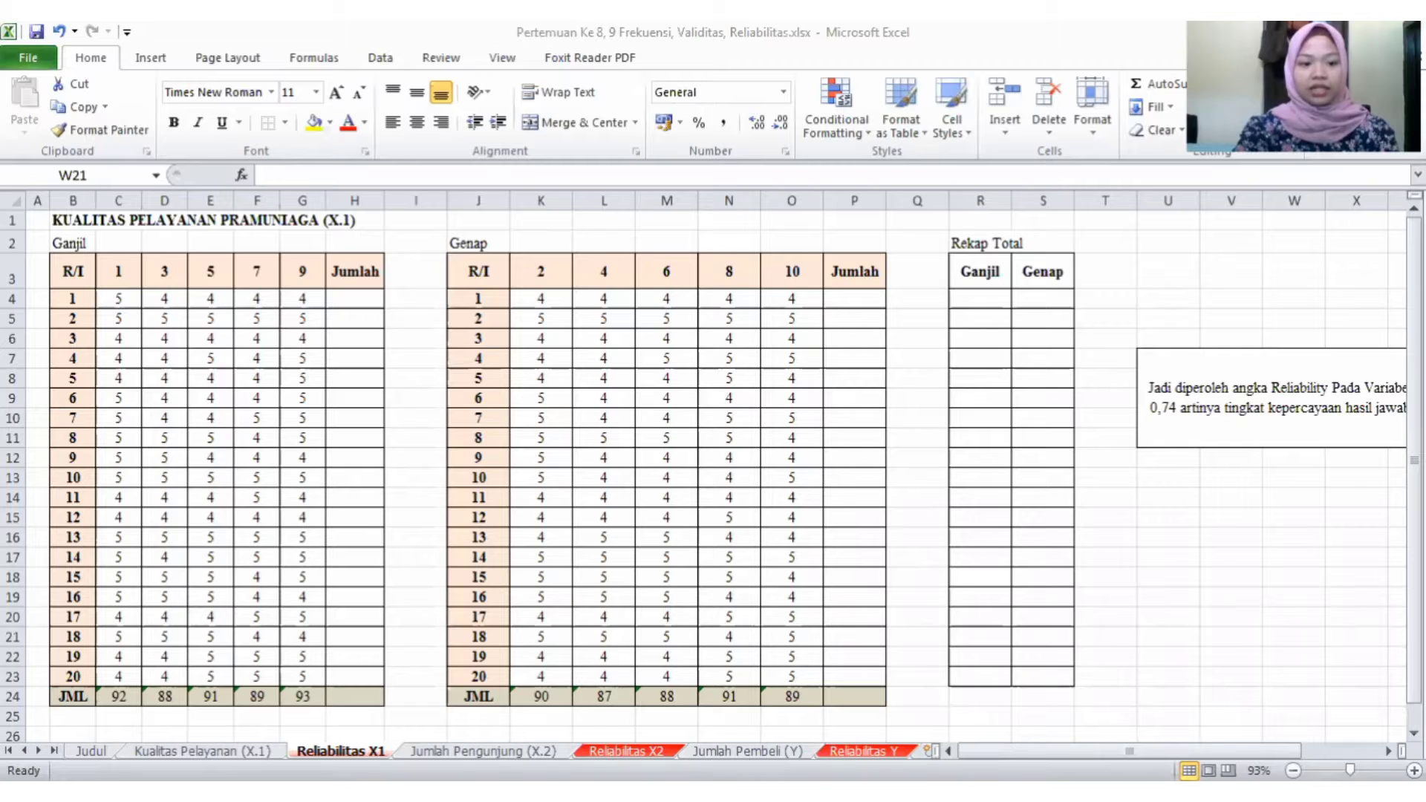
key("alt+Tab")
left_click(92, 752)
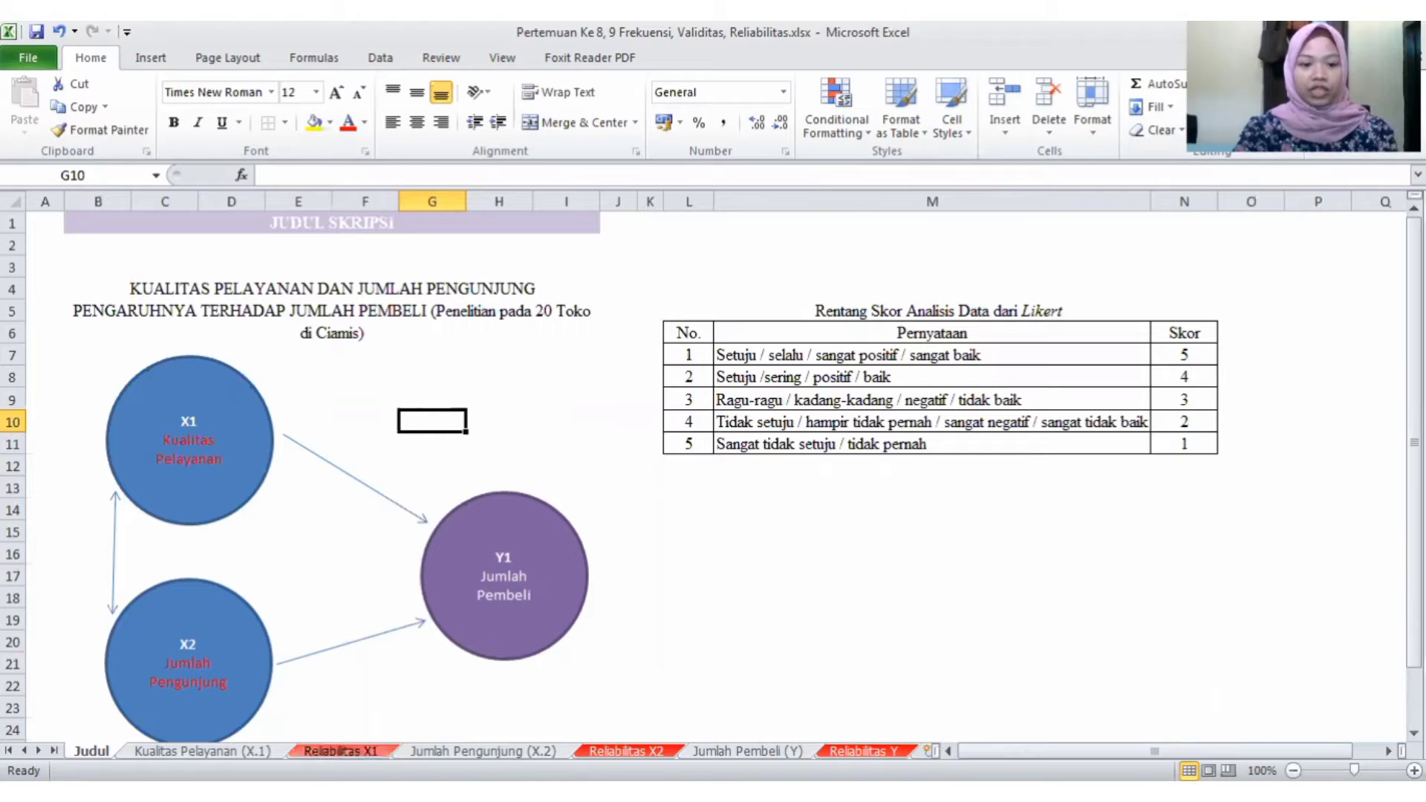
left_click(340, 751)
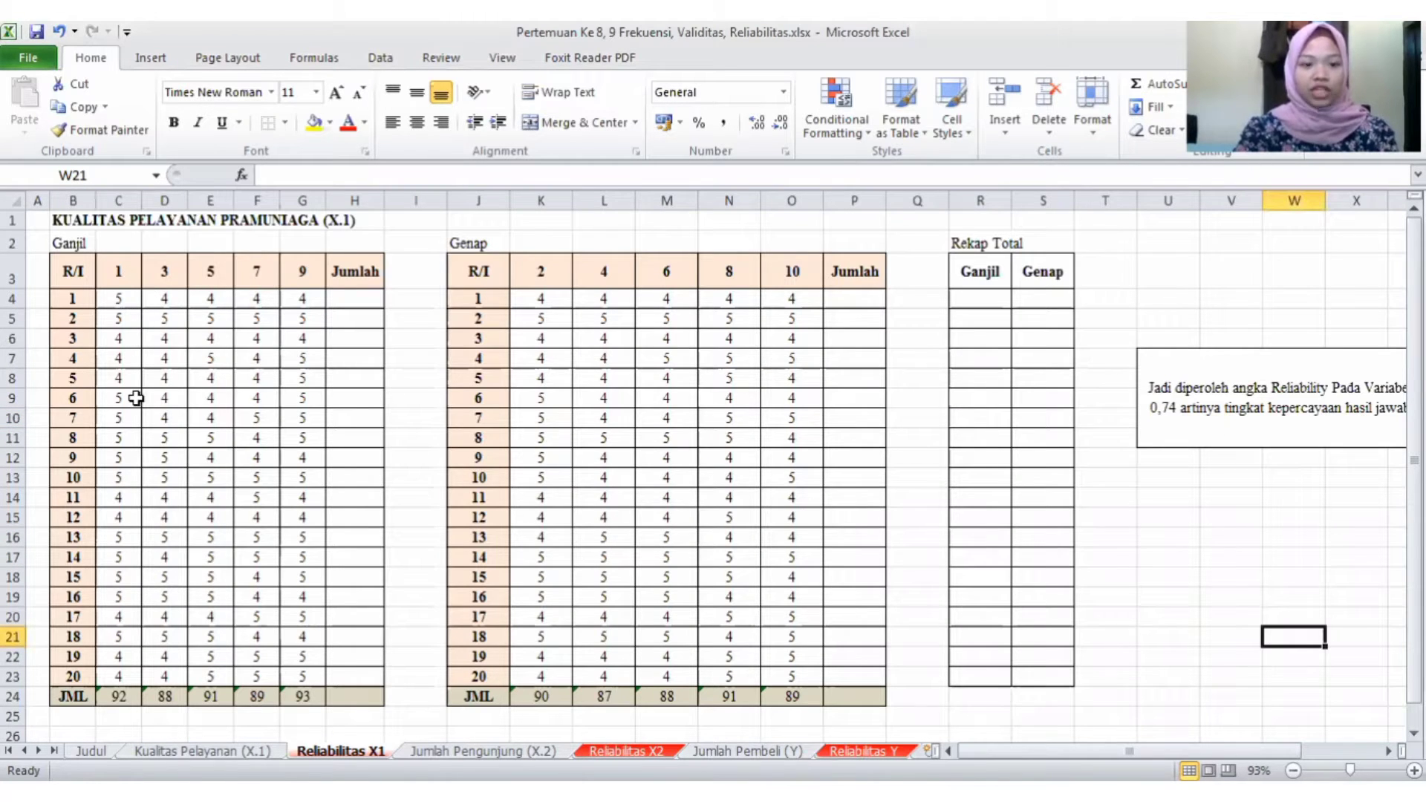
key("ctrl+Page_Up")
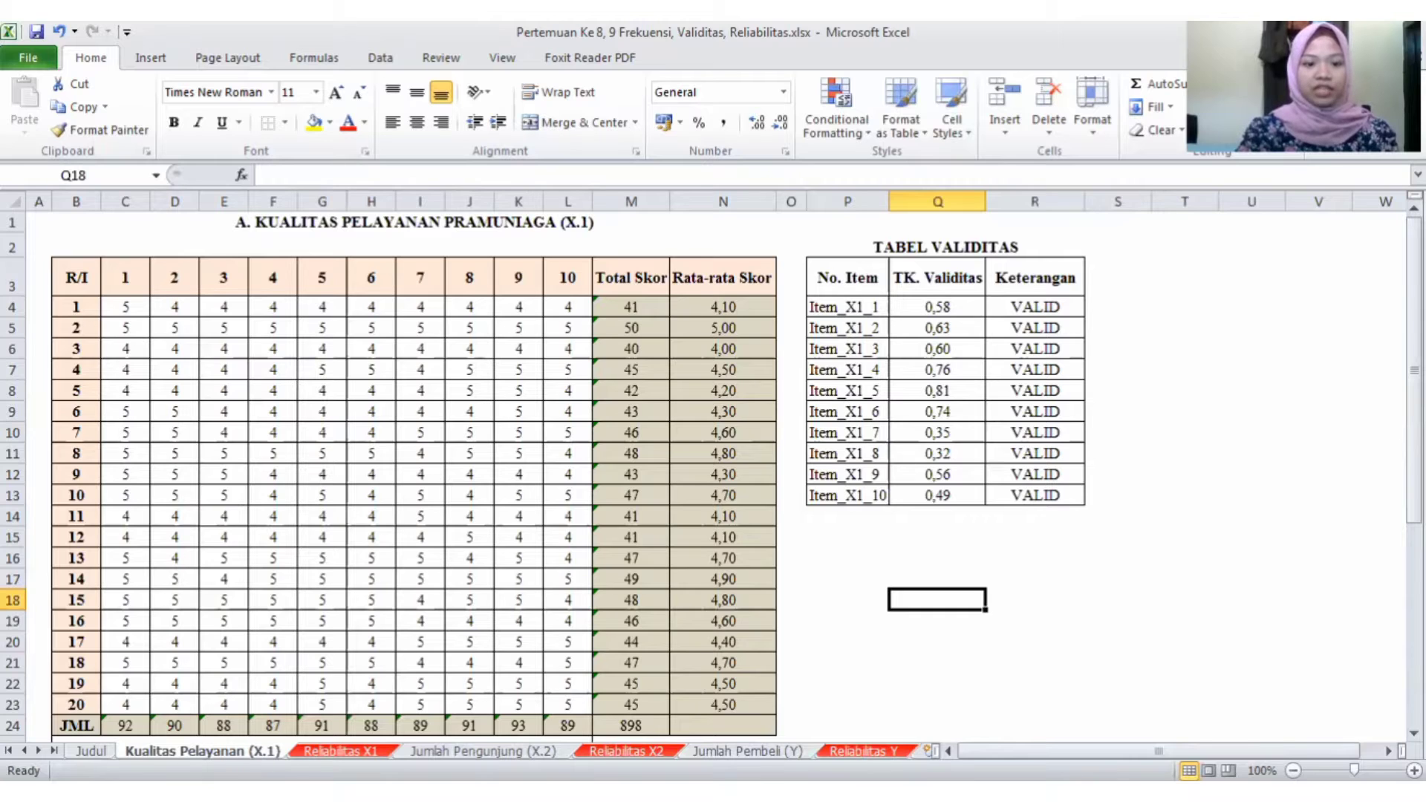
left_click(340, 751)
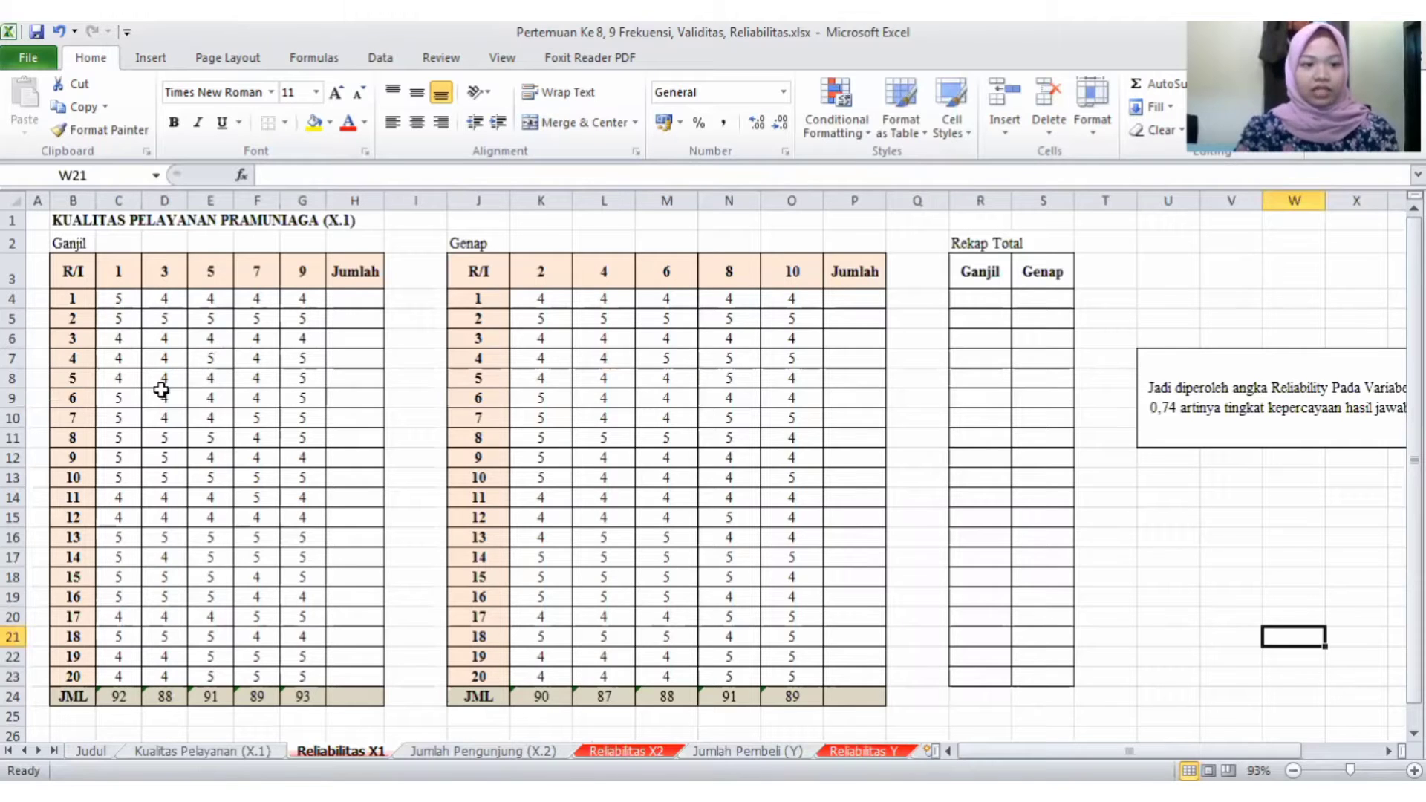
- Sum the Ganjil table's scores in C4:H24 with AutoSum to fill its Jumlah column and its grand total
left_click(118, 297)
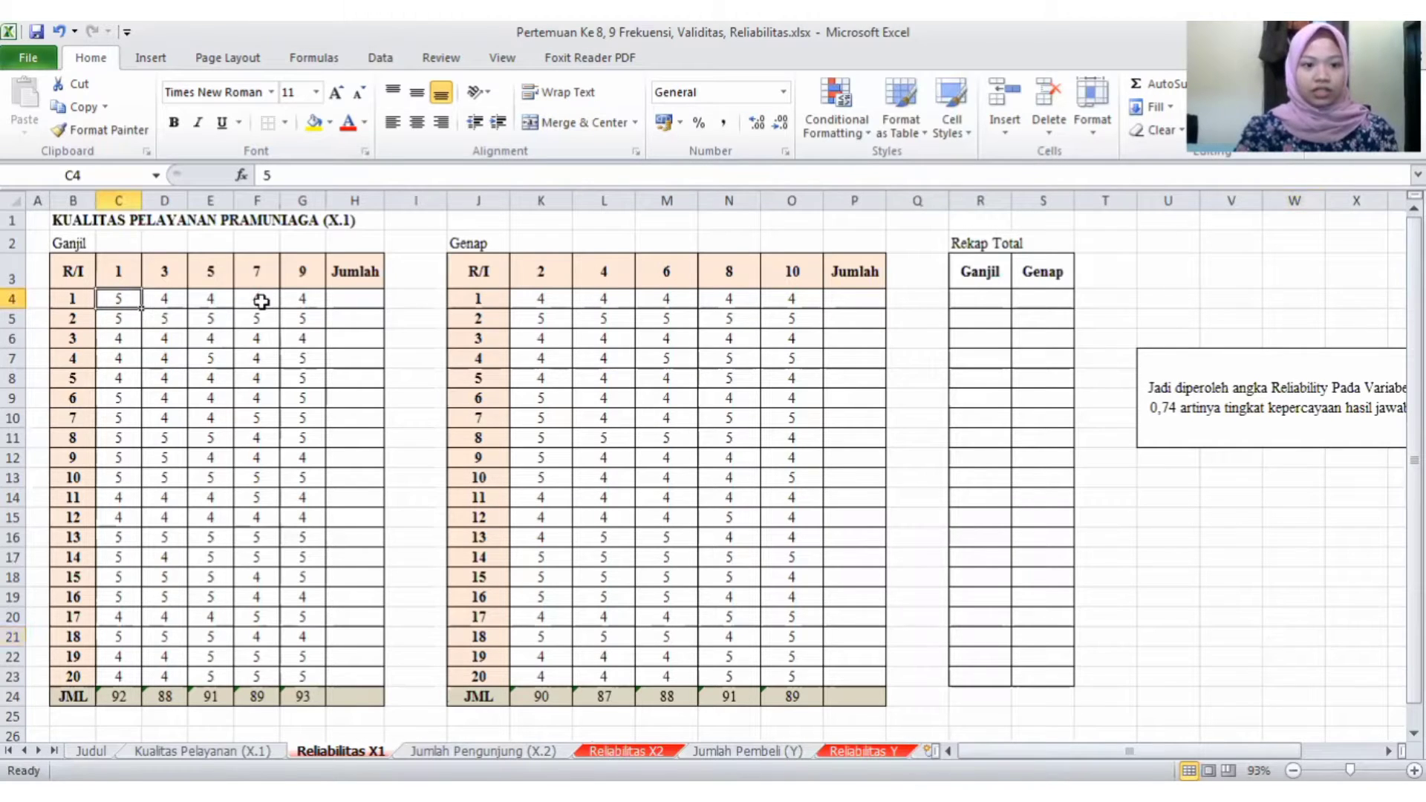
left_click(338, 317, "shift")
left_click_drag(351, 505, 371, 694)
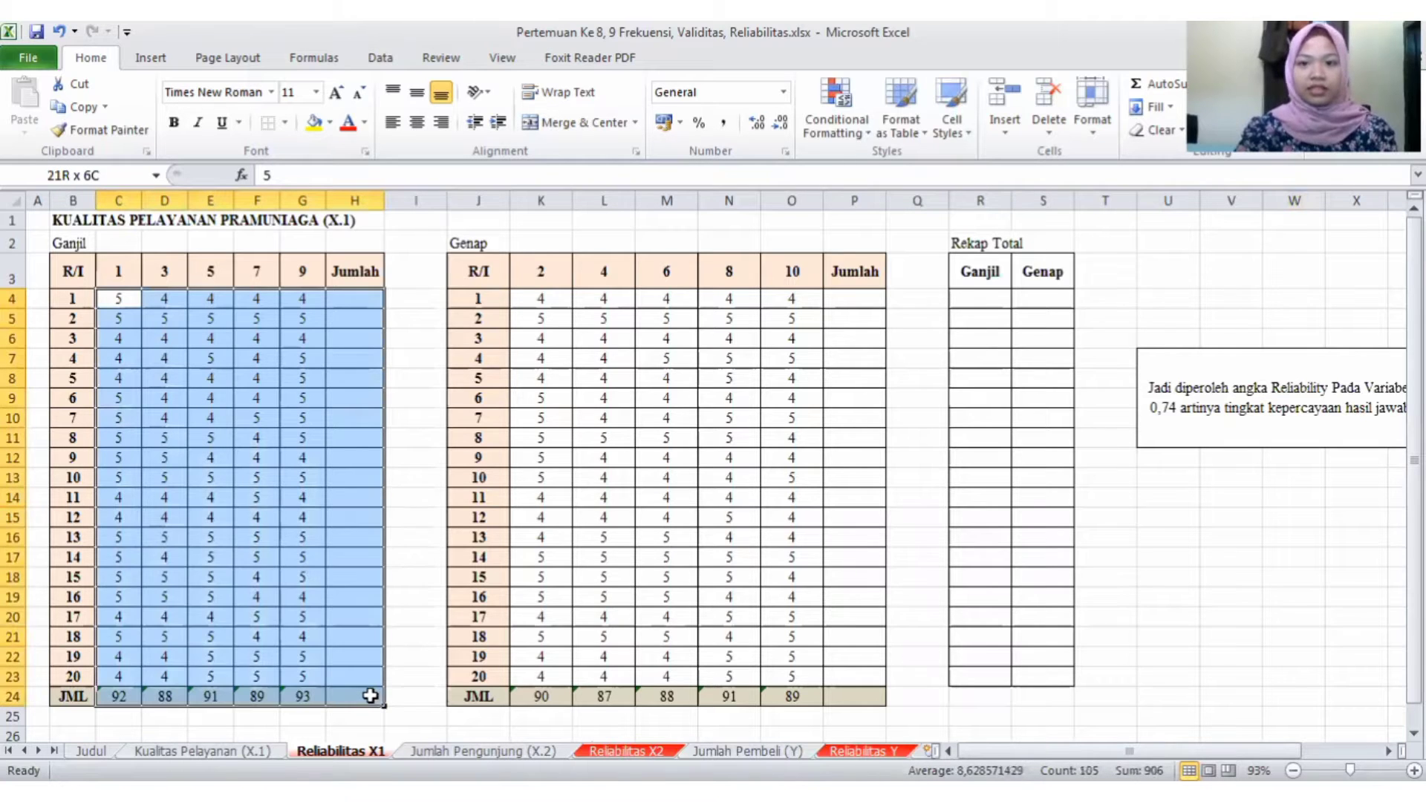
left_click(1141, 86)
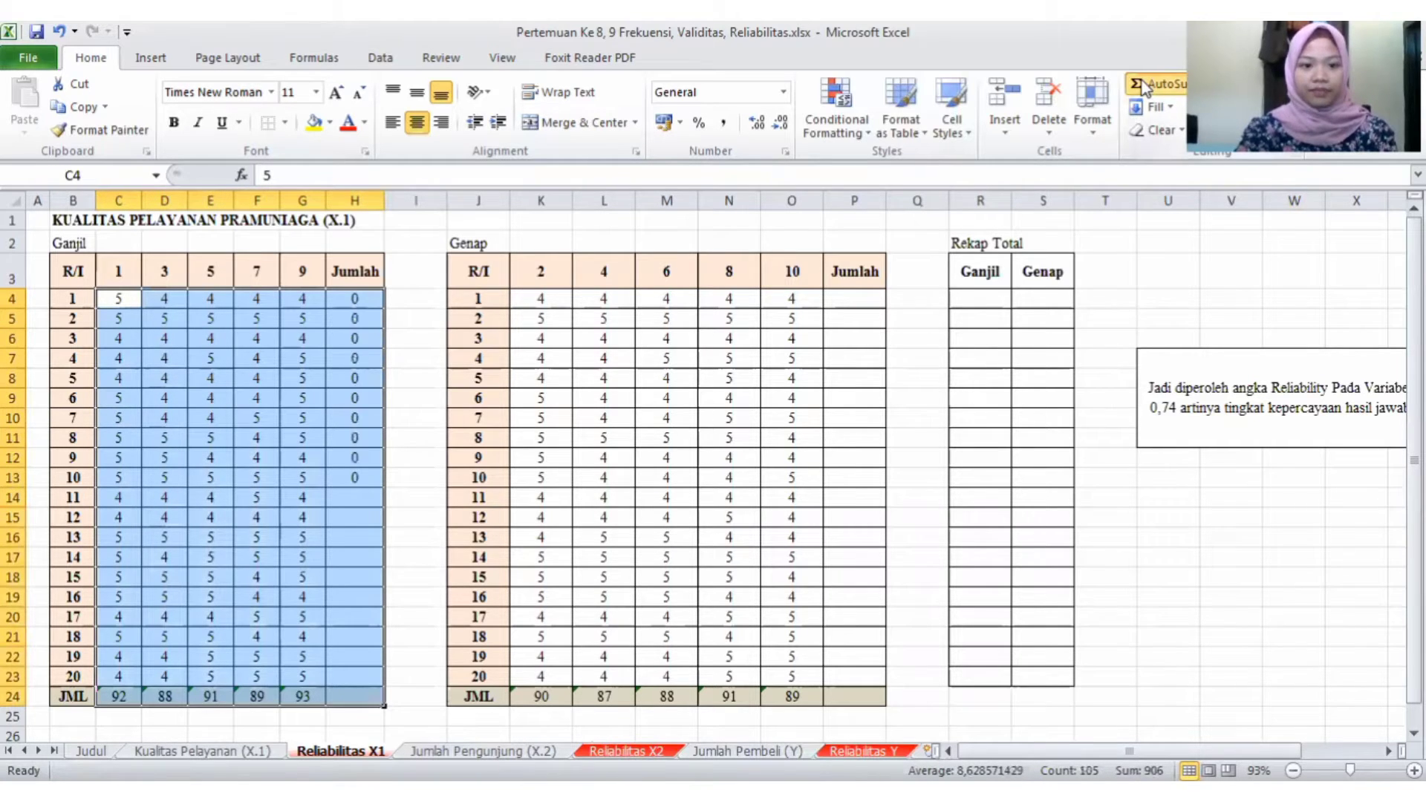
- Sum the Genap table's scores in K4:P24 with AutoSum to fill its Jumlah column and its grand total
left_click(559, 296)
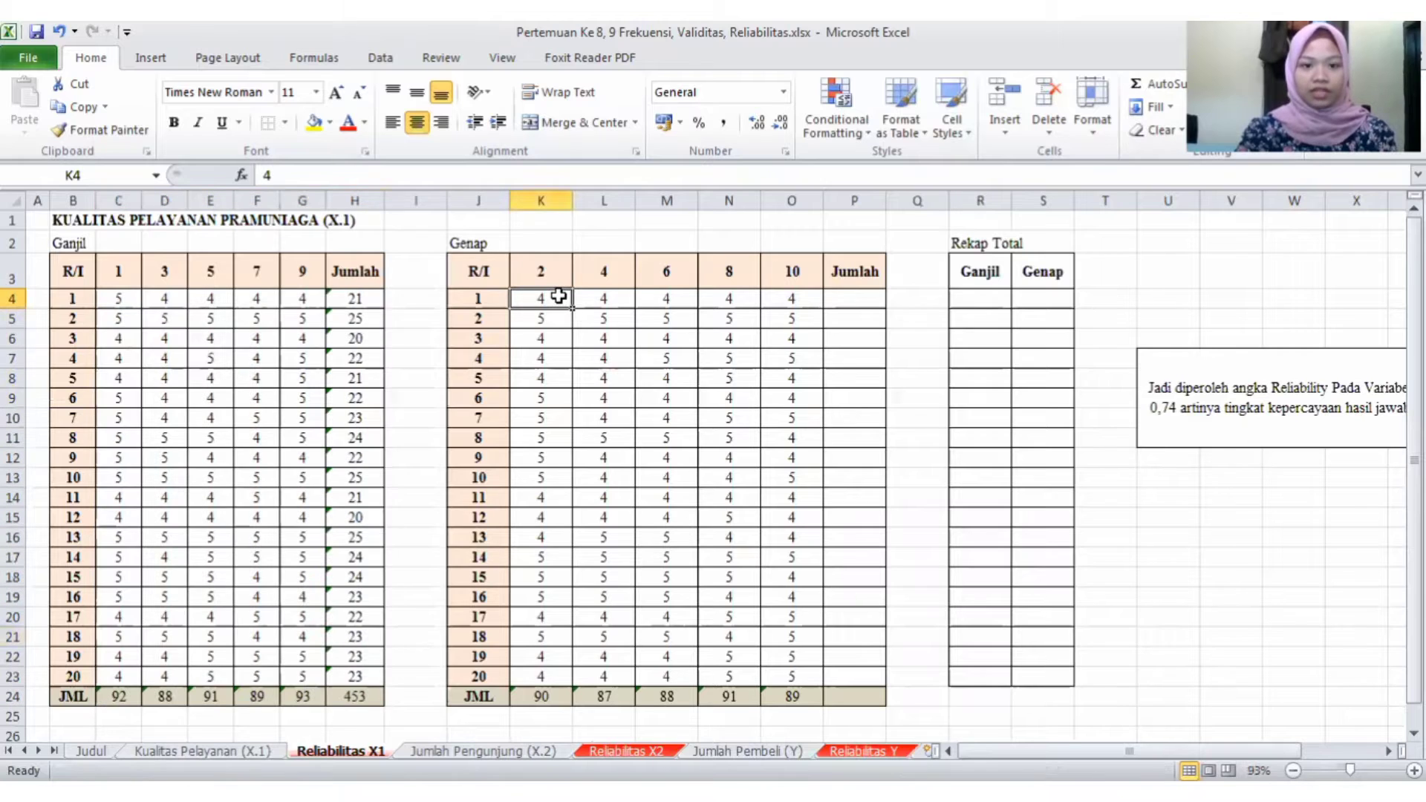
left_click_drag(820, 305, 856, 693)
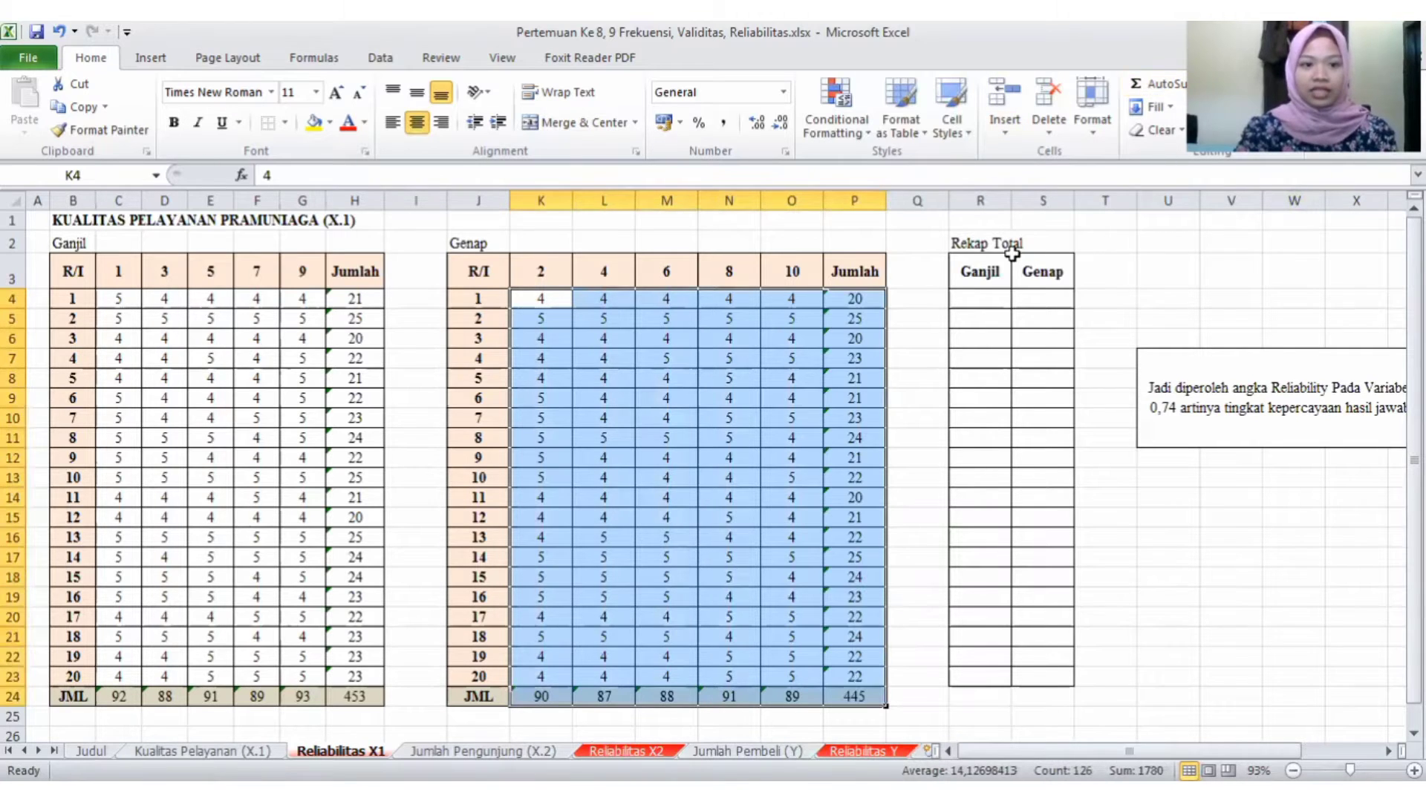
left_click(400, 352)
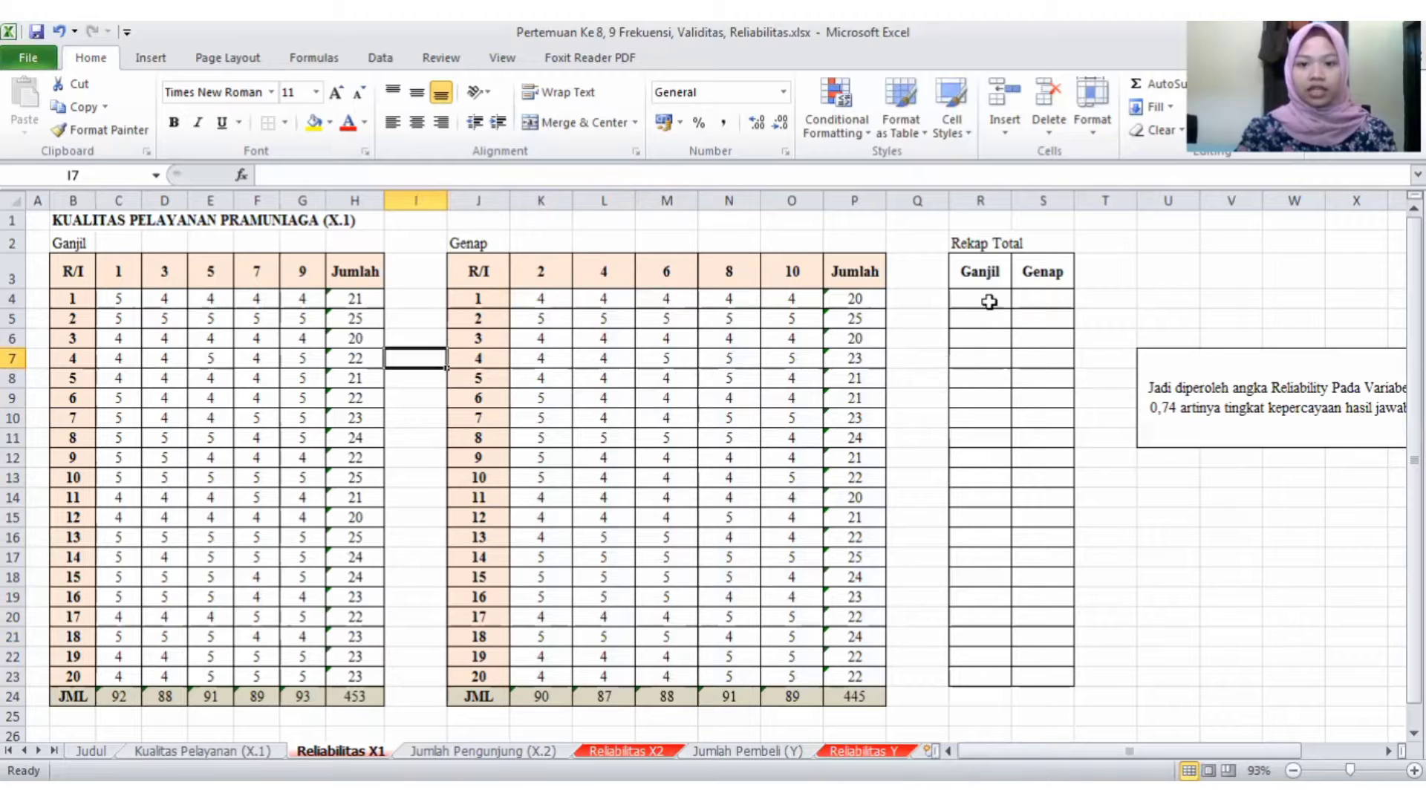
- Fill the Rekap Total table with =H4 under Ganjil and =P4 under Genap, copying both formulas down to row 23
left_click(989, 301)
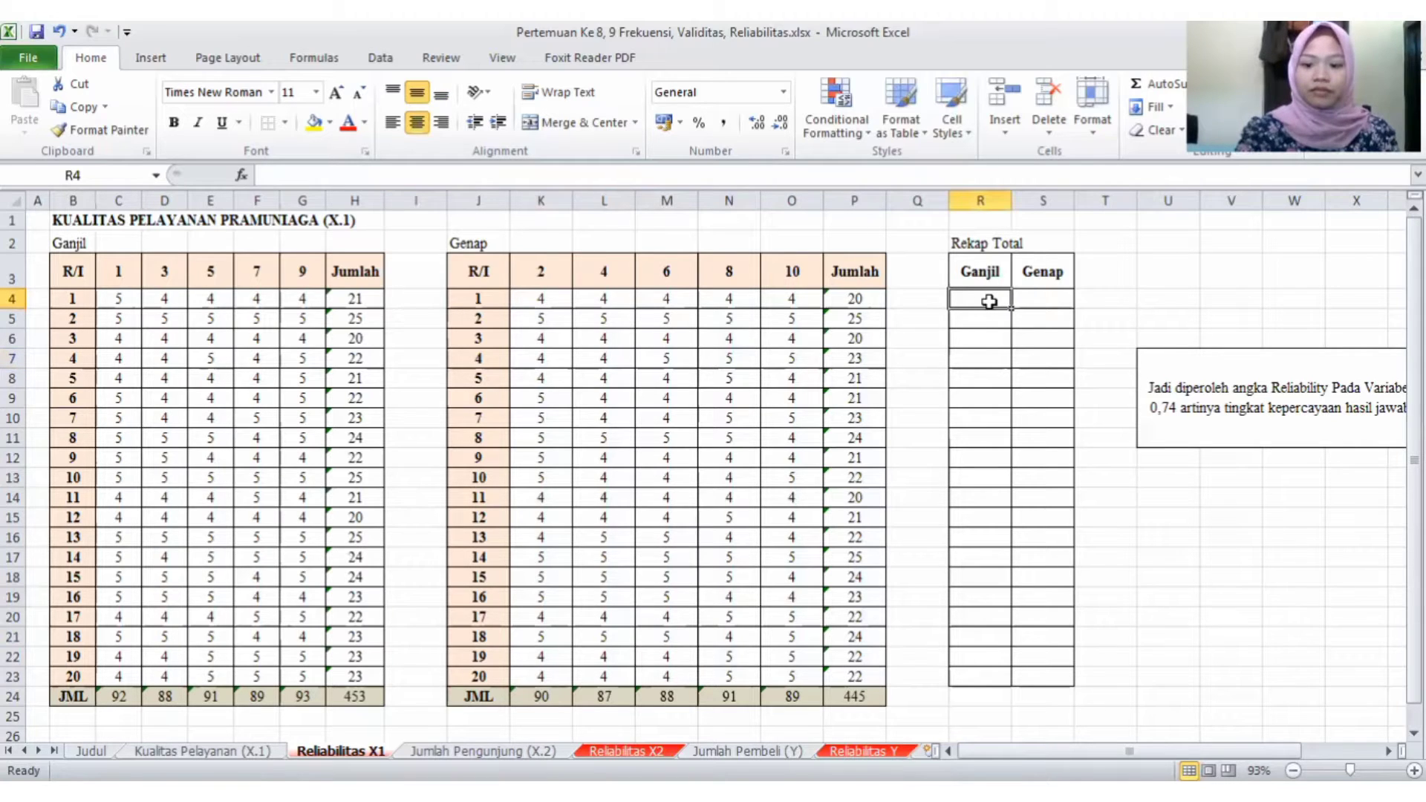
type("=")
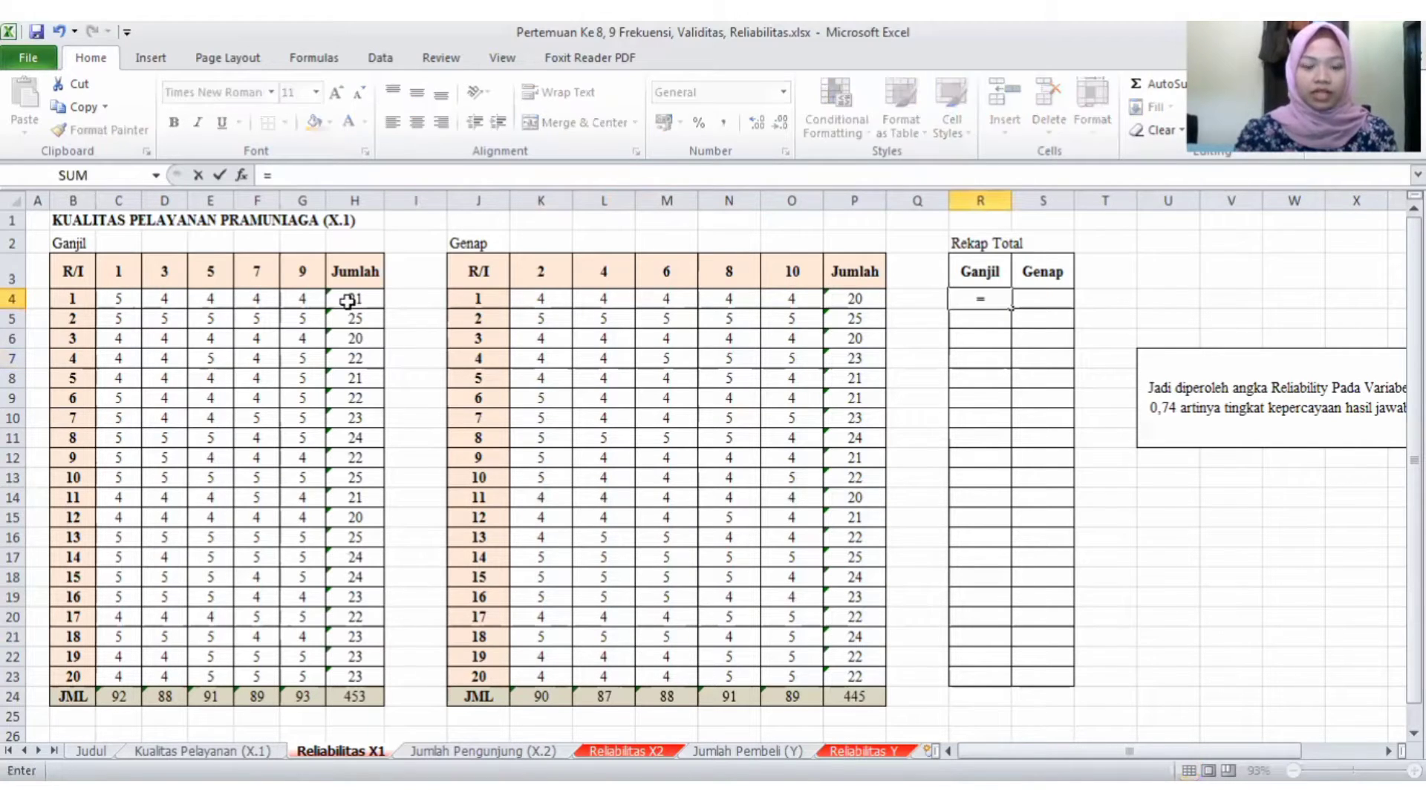
left_click(346, 301)
key("Return")
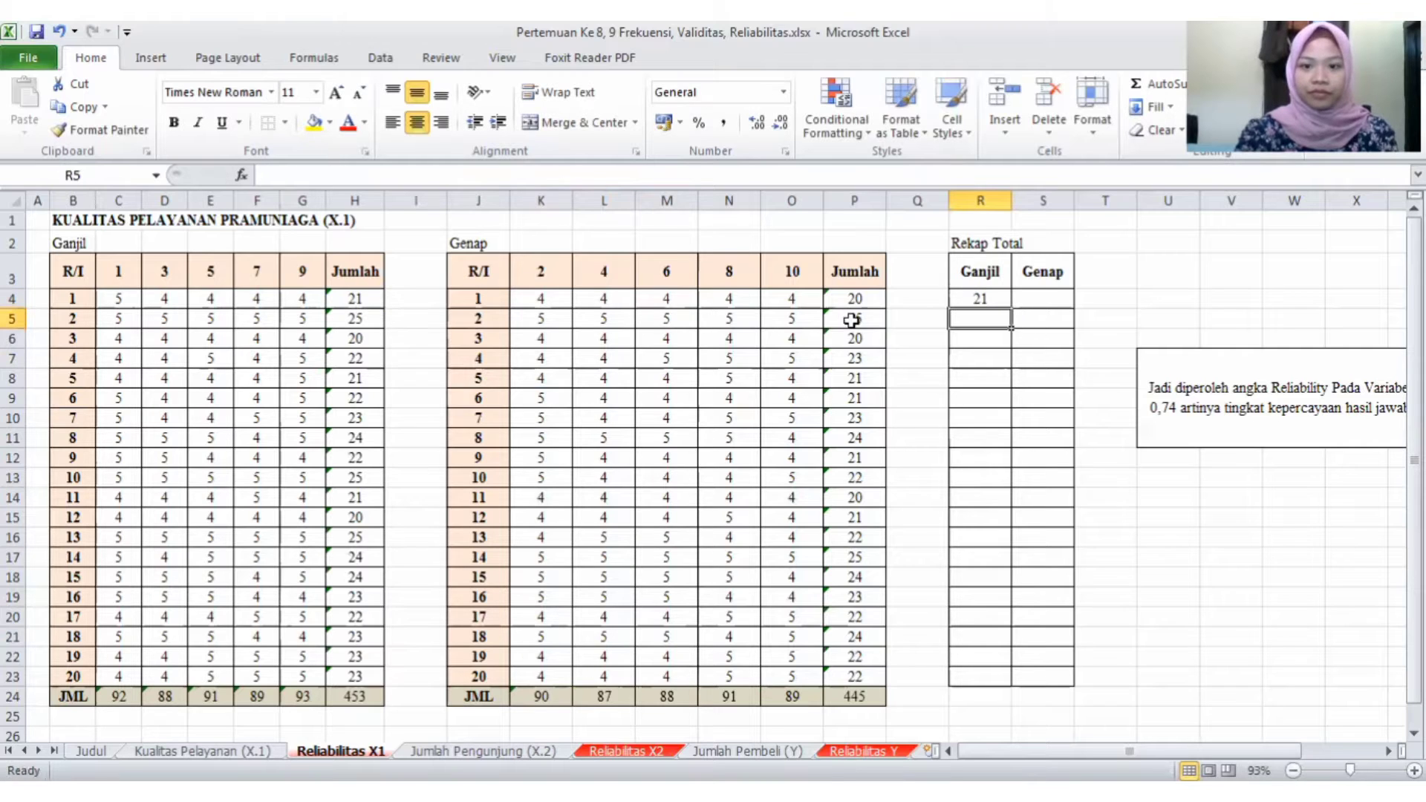
left_click(1046, 301)
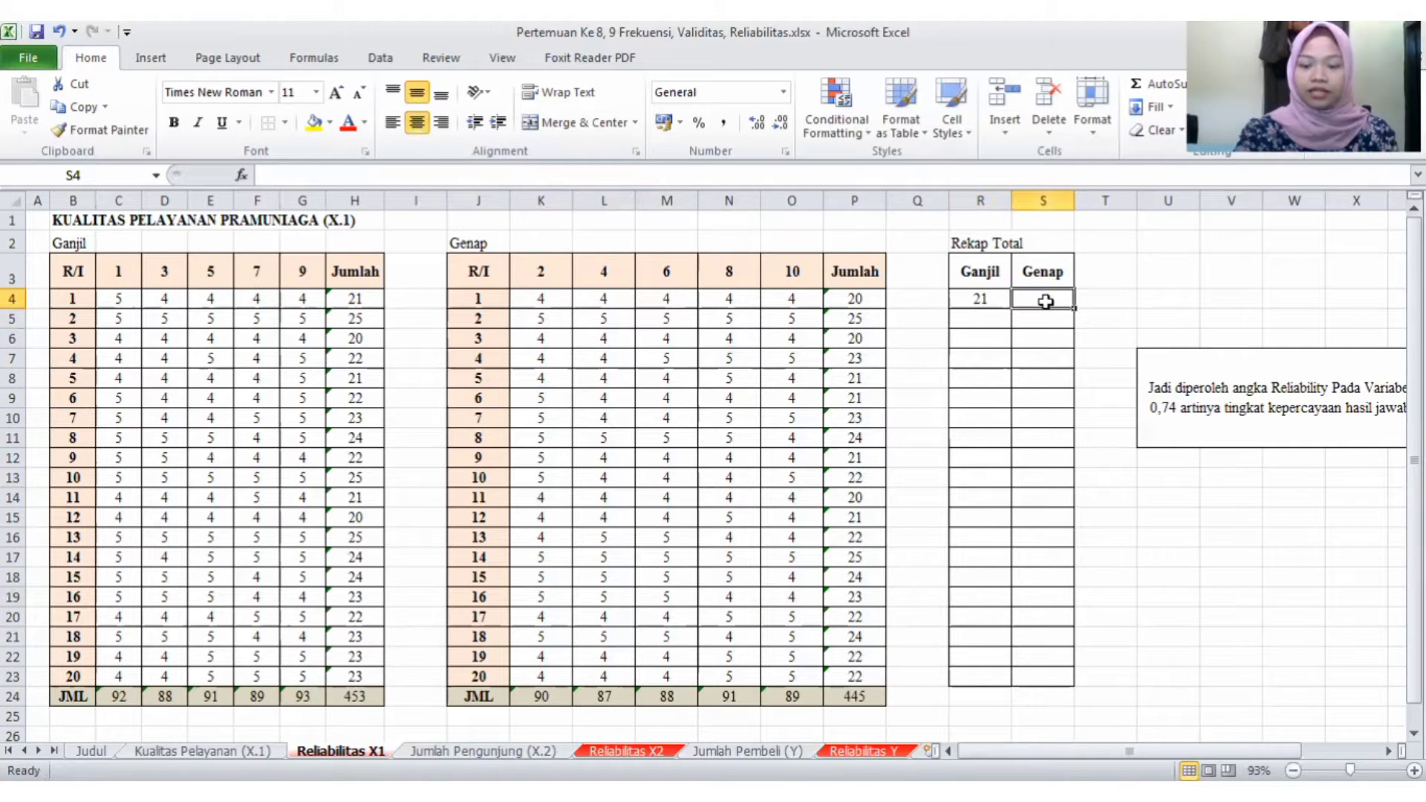
type("=")
left_click(859, 297)
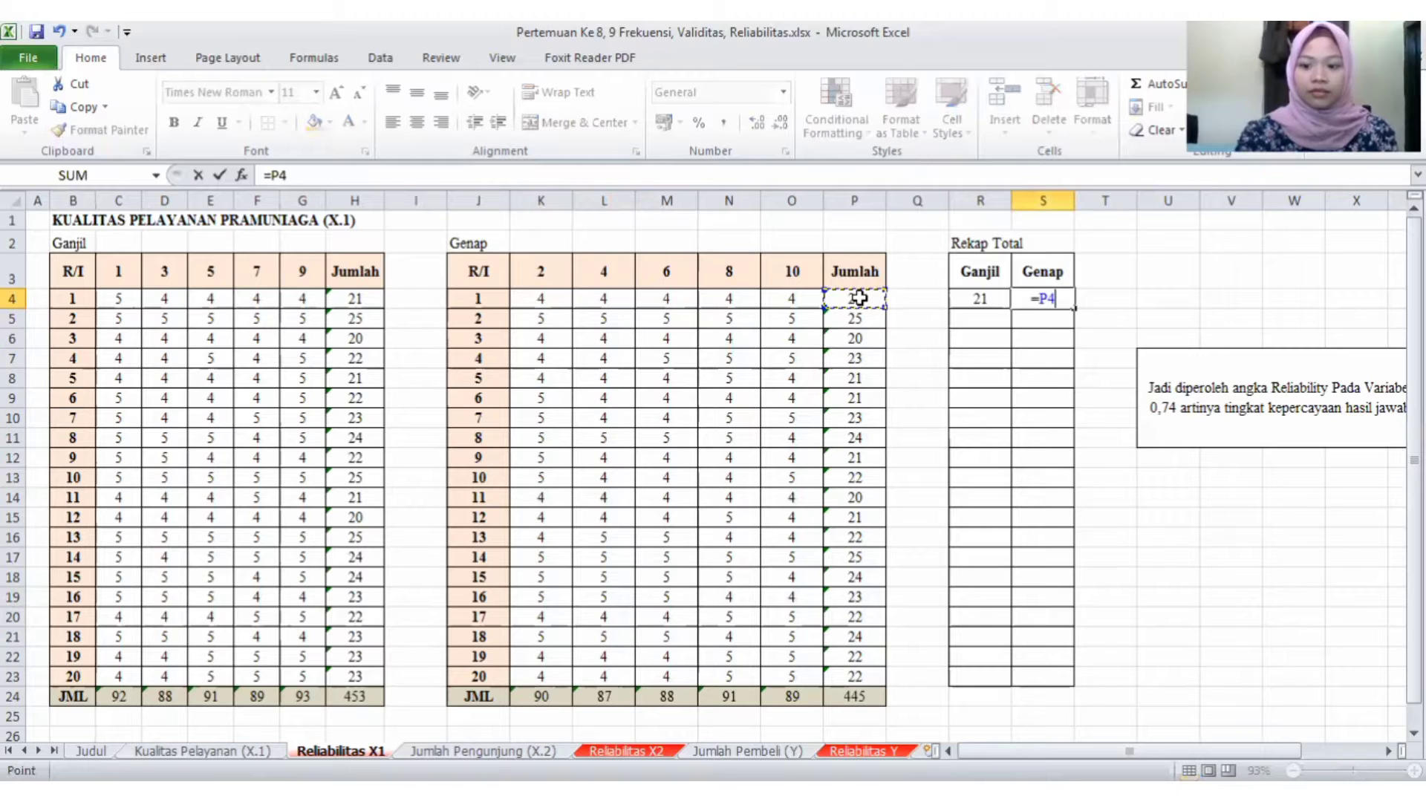
key("Return")
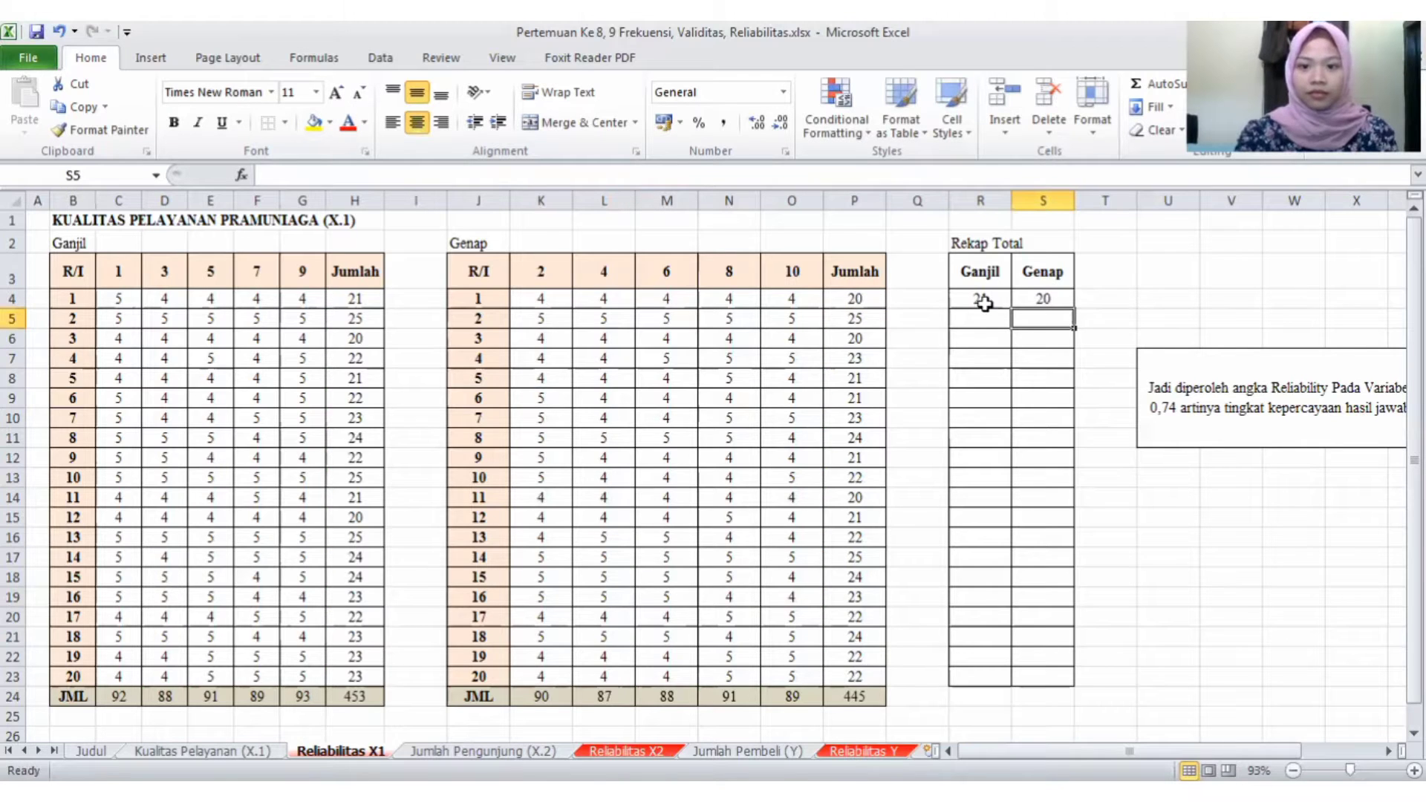
left_click_drag(984, 298, 1092, 695)
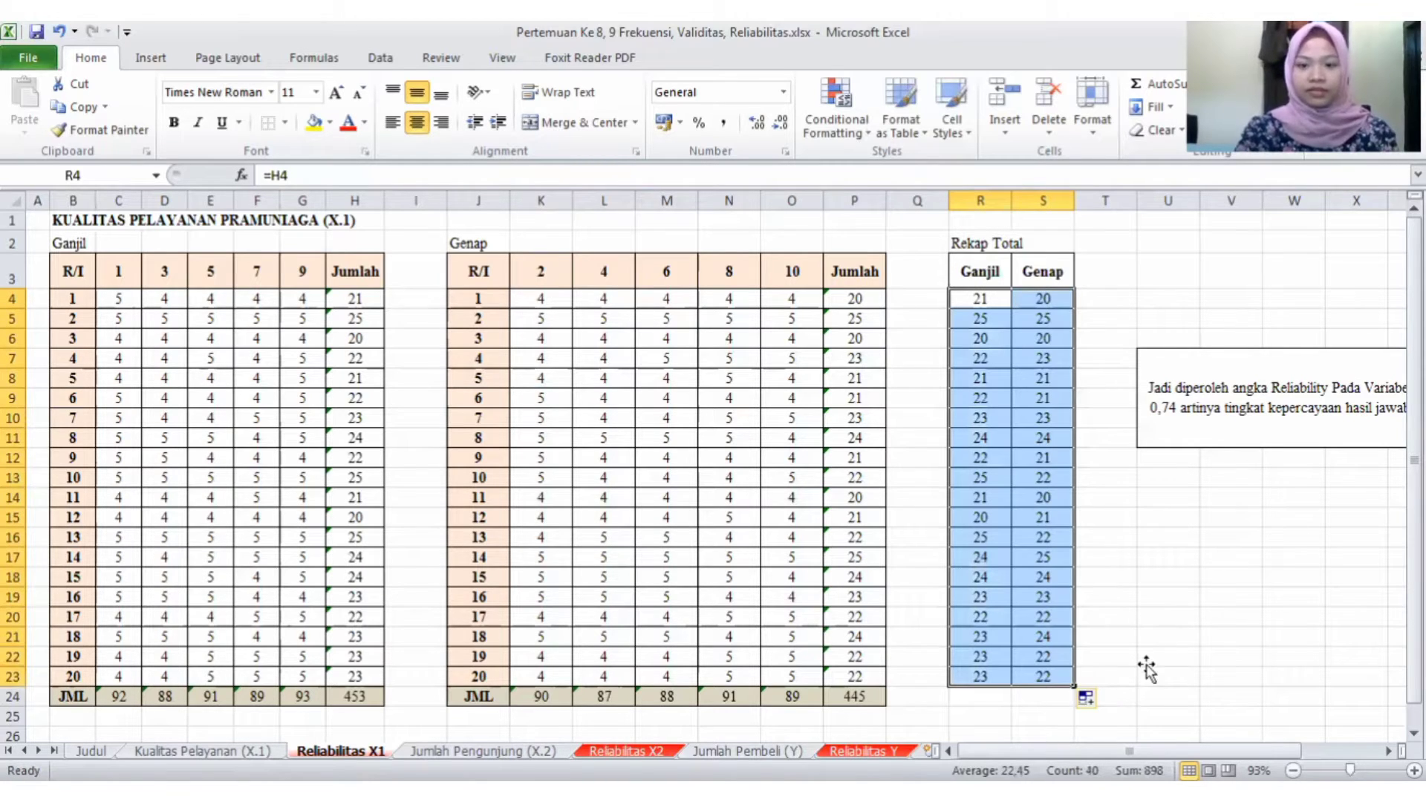
left_click(1168, 656)
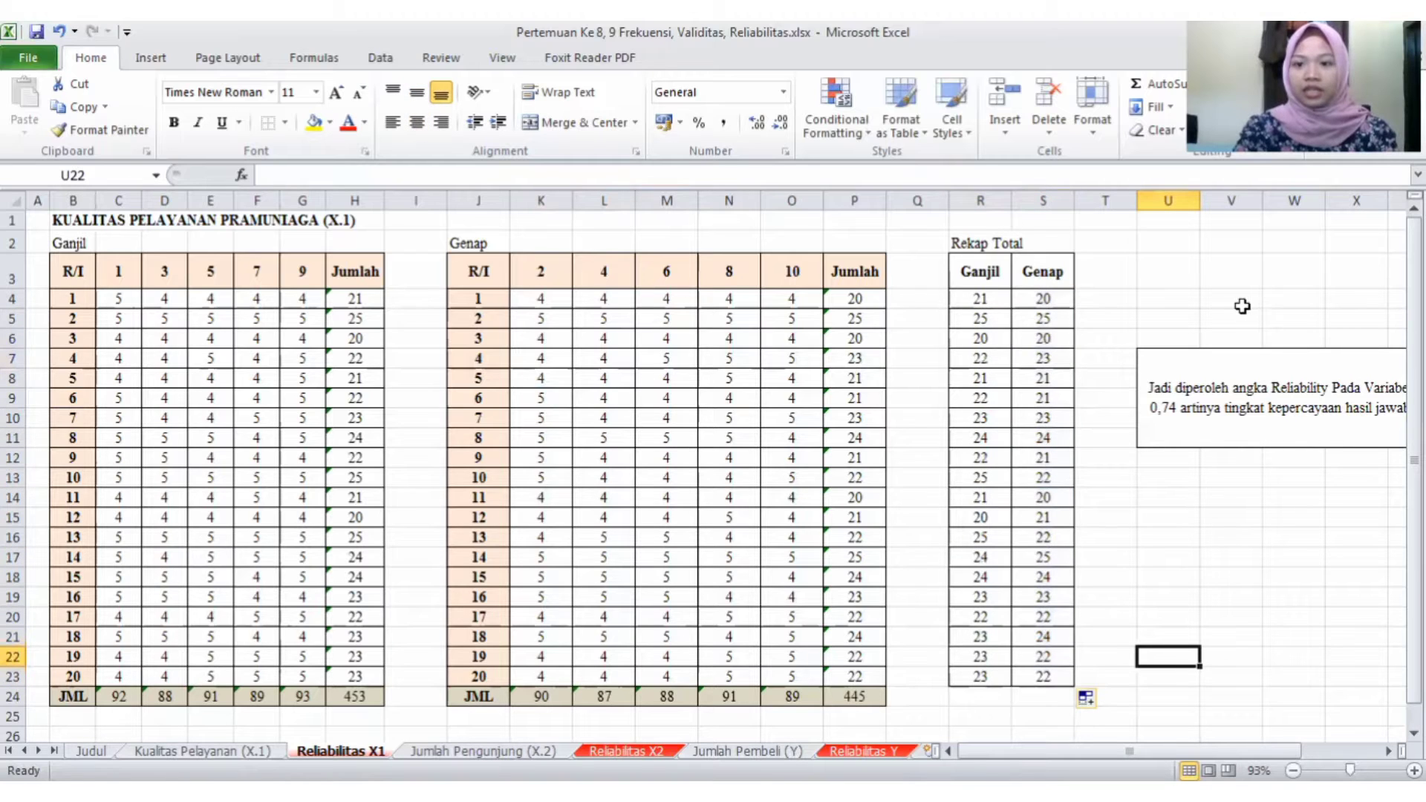
- Start a Correlation data analysis with the Rekap Total table including its headers, R3:S23, as the input range
left_click(1177, 270)
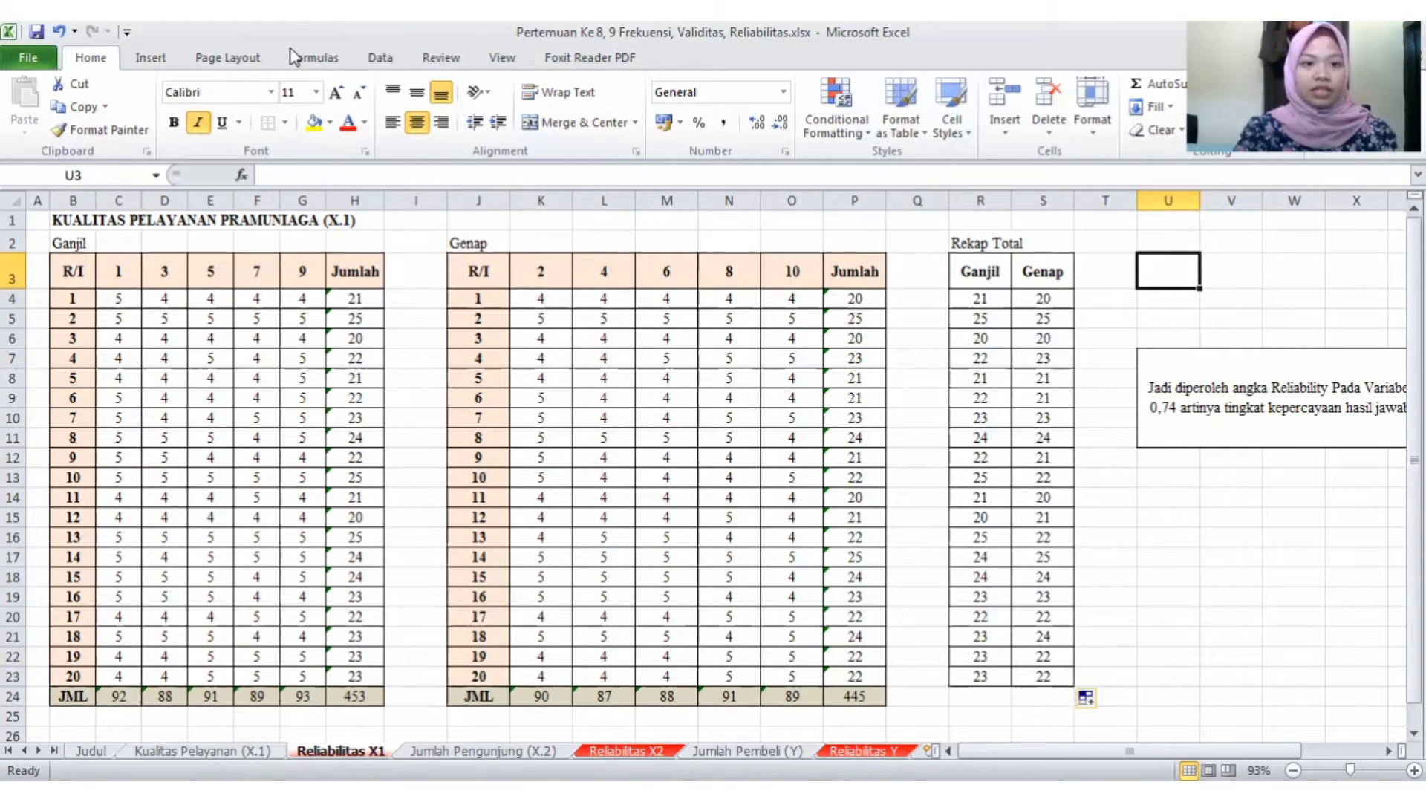
left_click(375, 60)
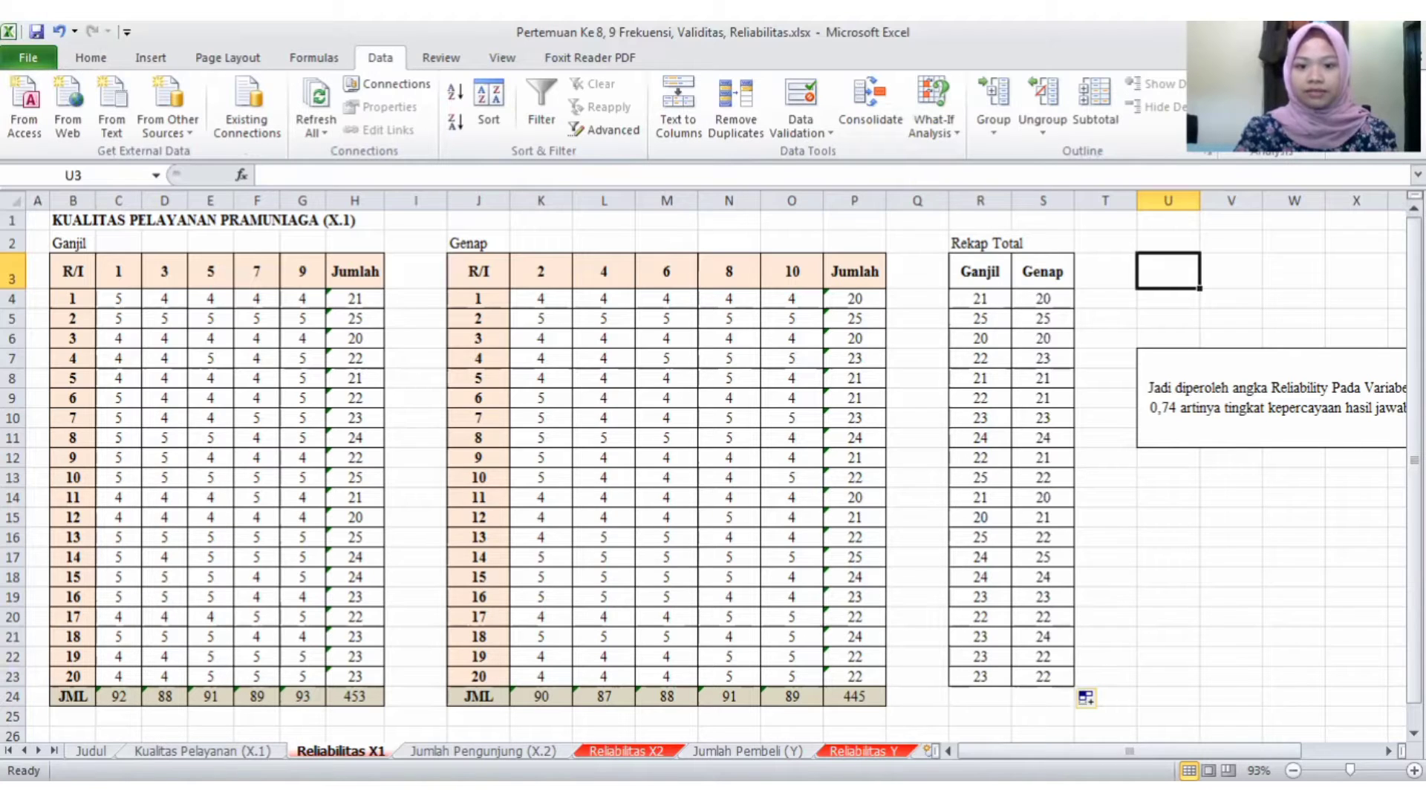
left_click(1271, 84)
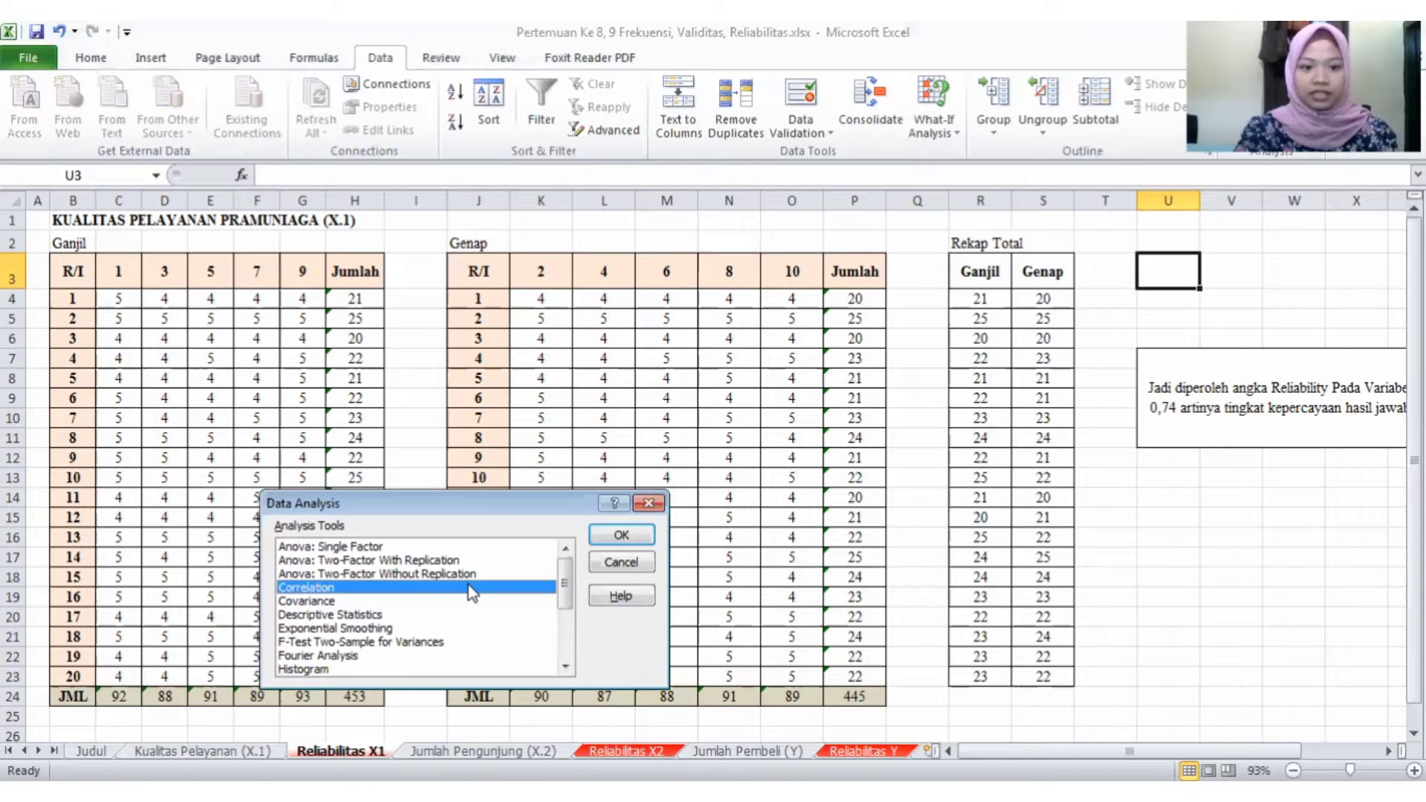
double_click(471, 588)
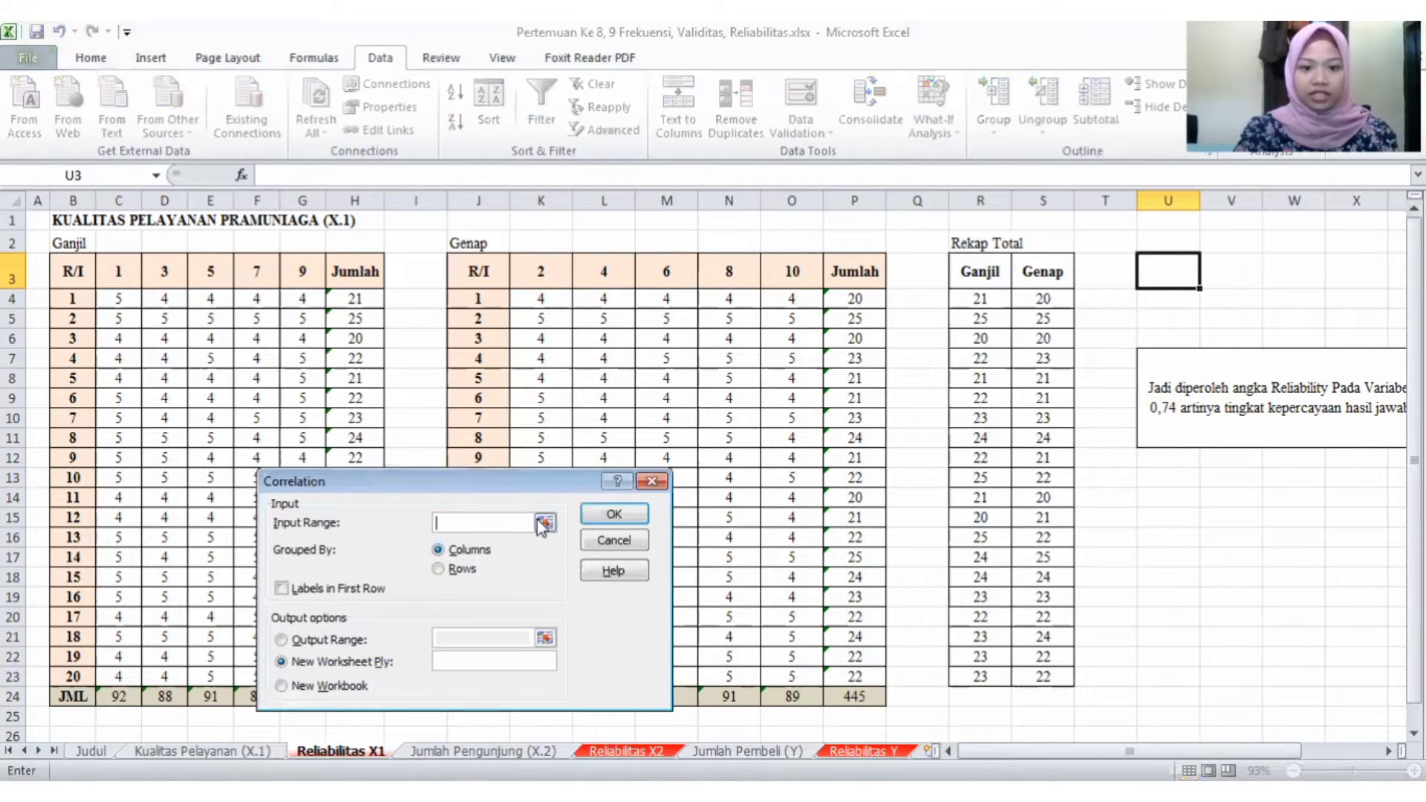
left_click(545, 523)
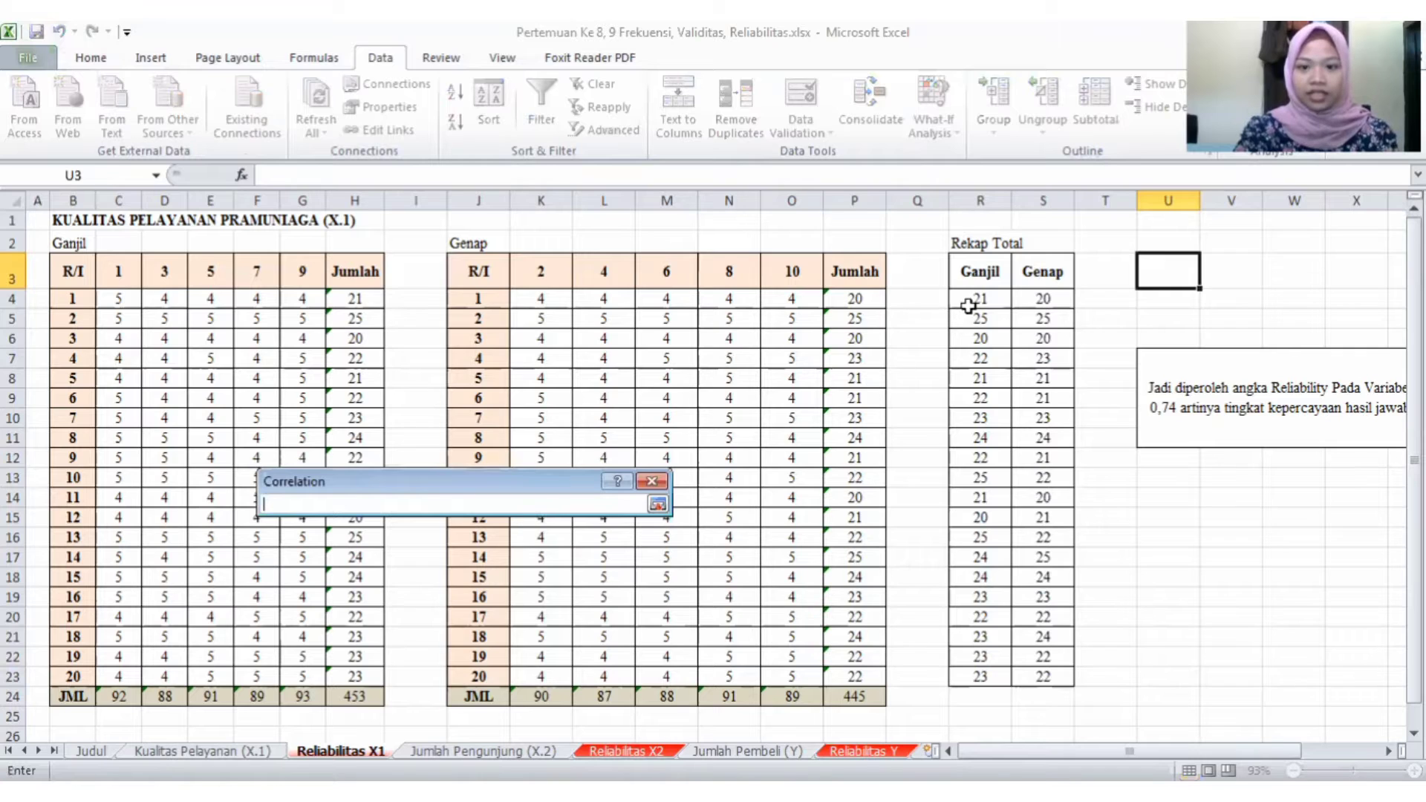
left_click(973, 269)
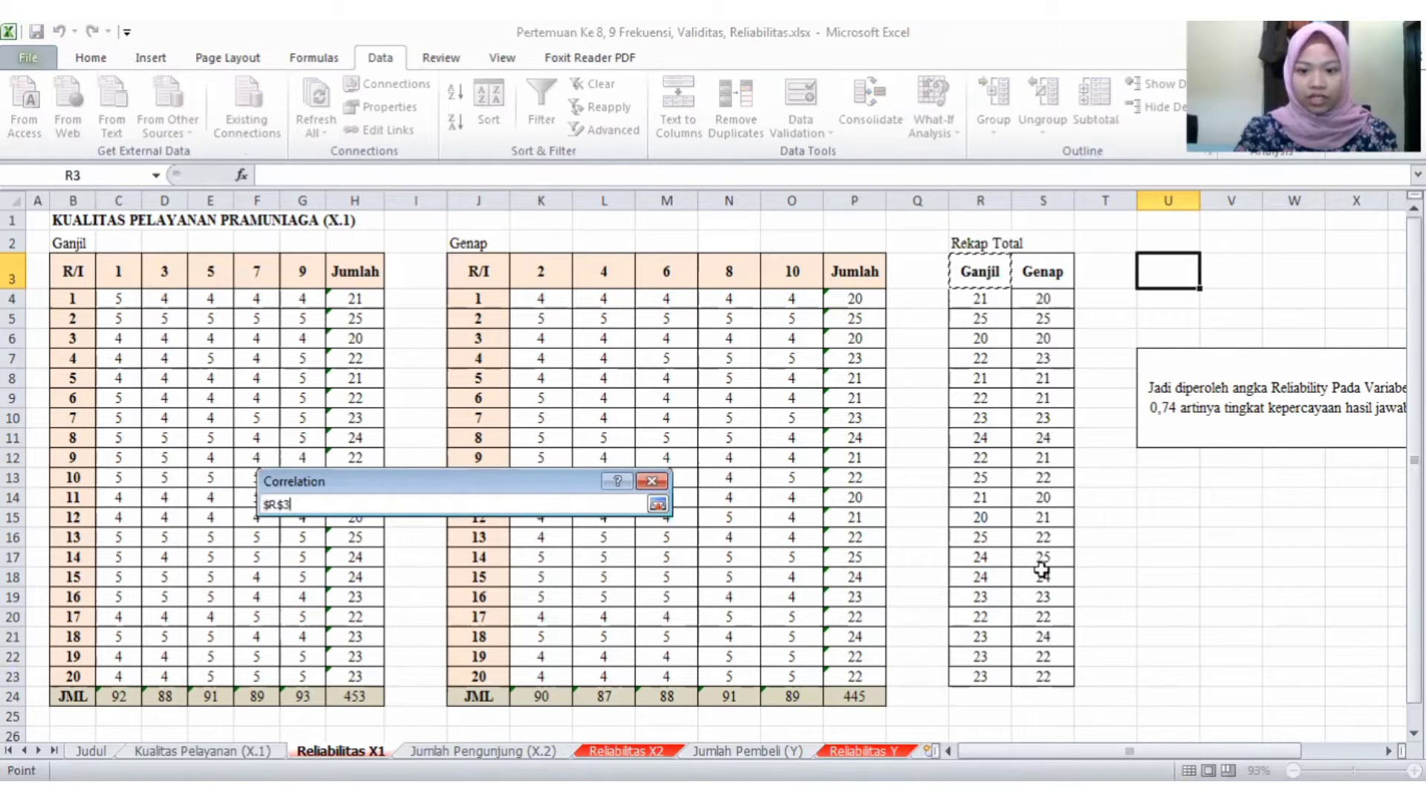
left_click(1044, 674, "shift")
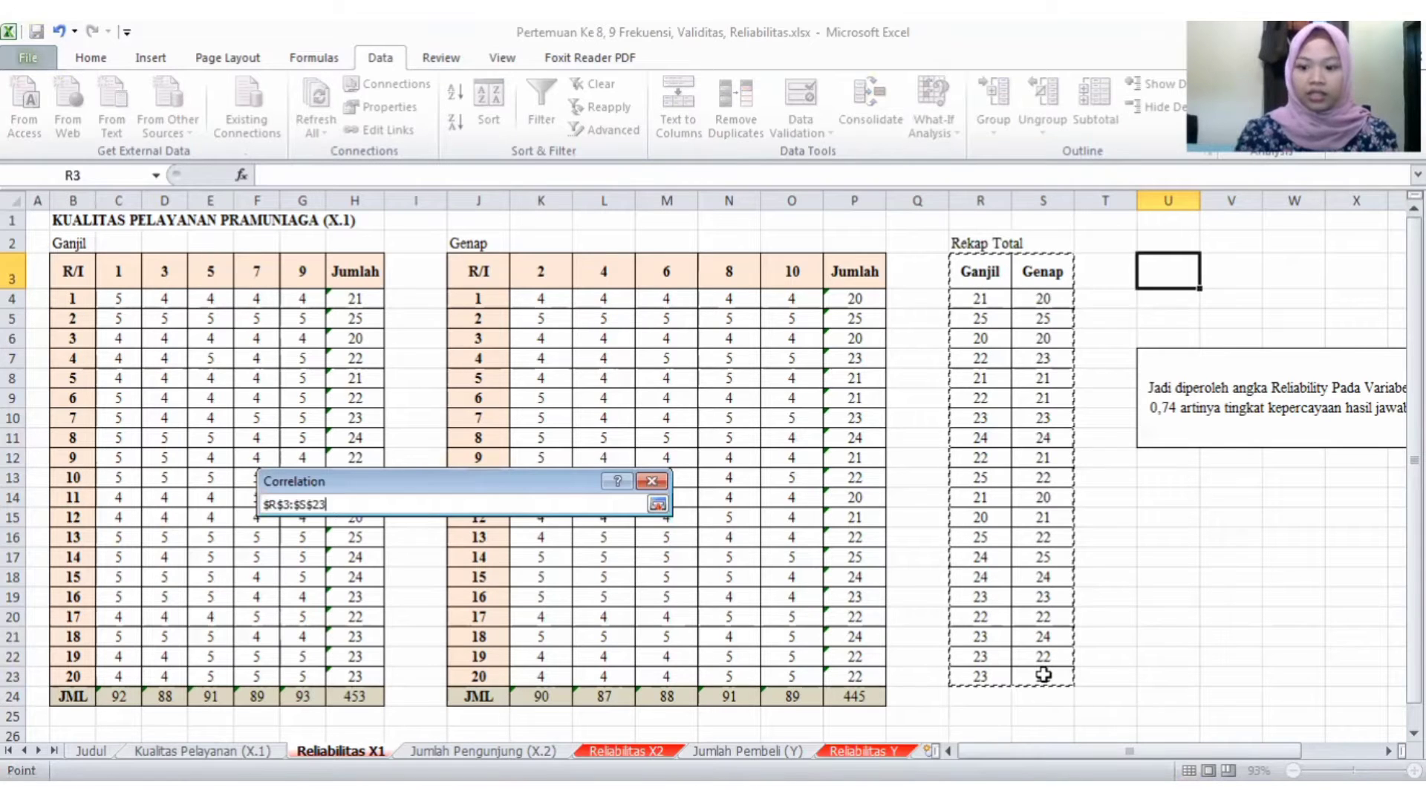
key("Return")
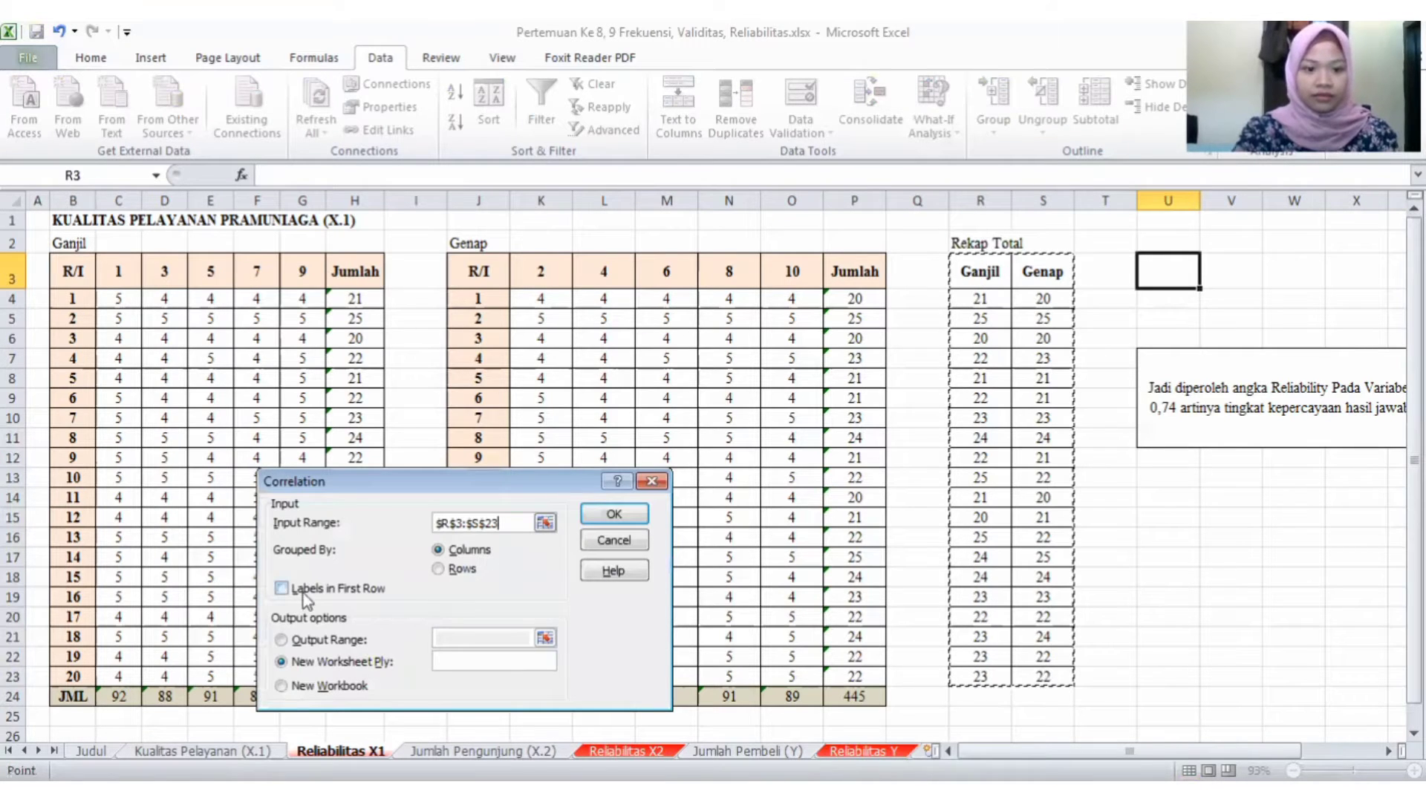
- Mark the first row as labels, set the correlation's output range to U3, and run the analysis
left_click(281, 588)
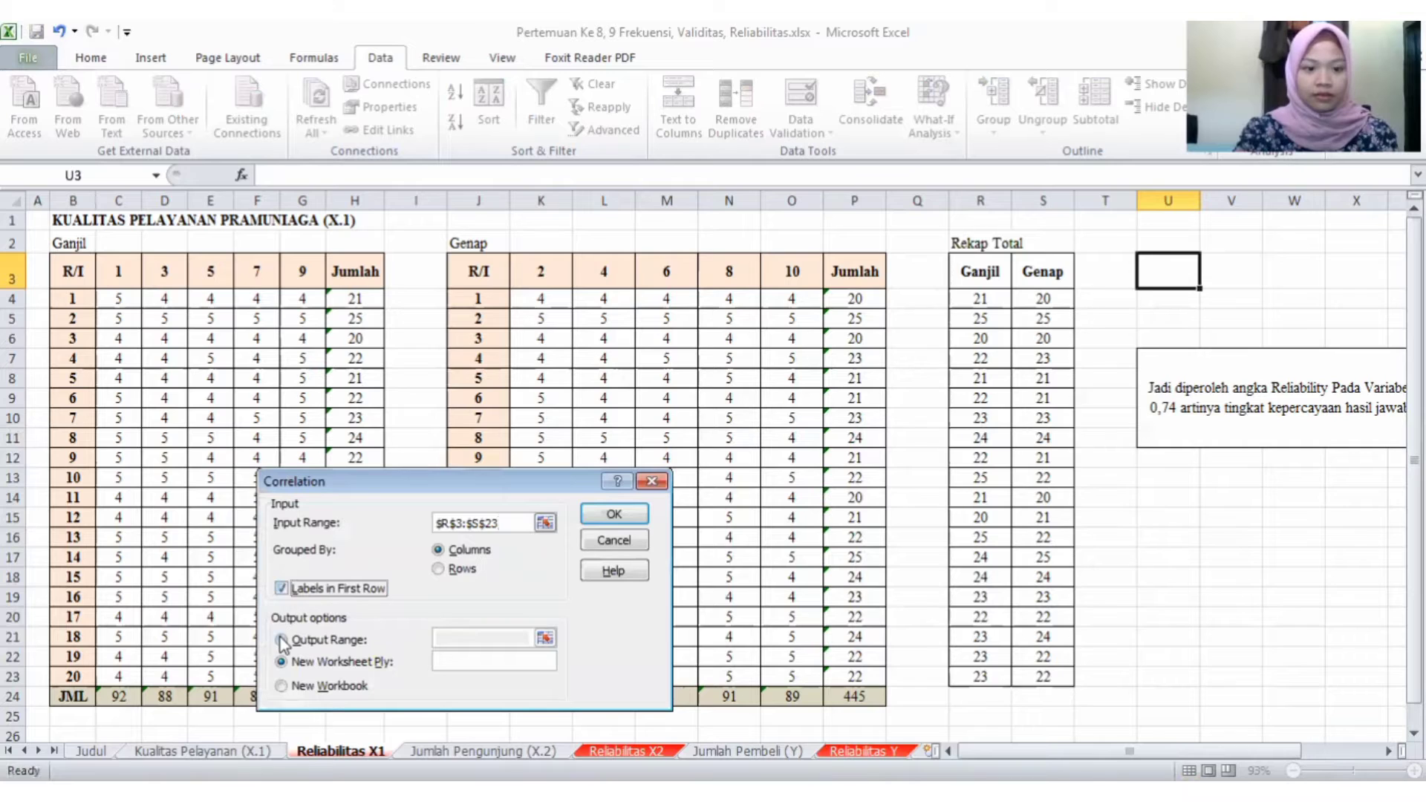
left_click(432, 639)
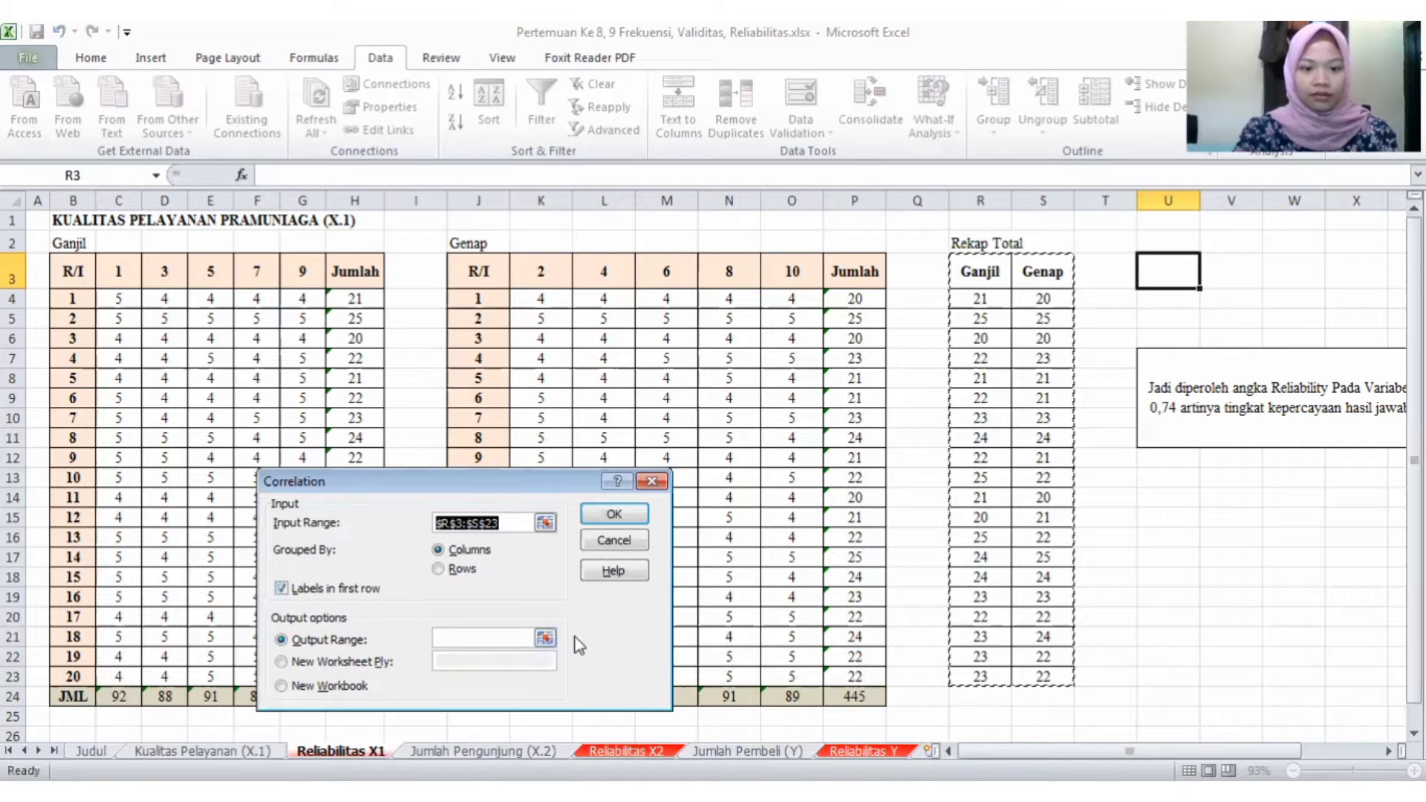
left_click(542, 636)
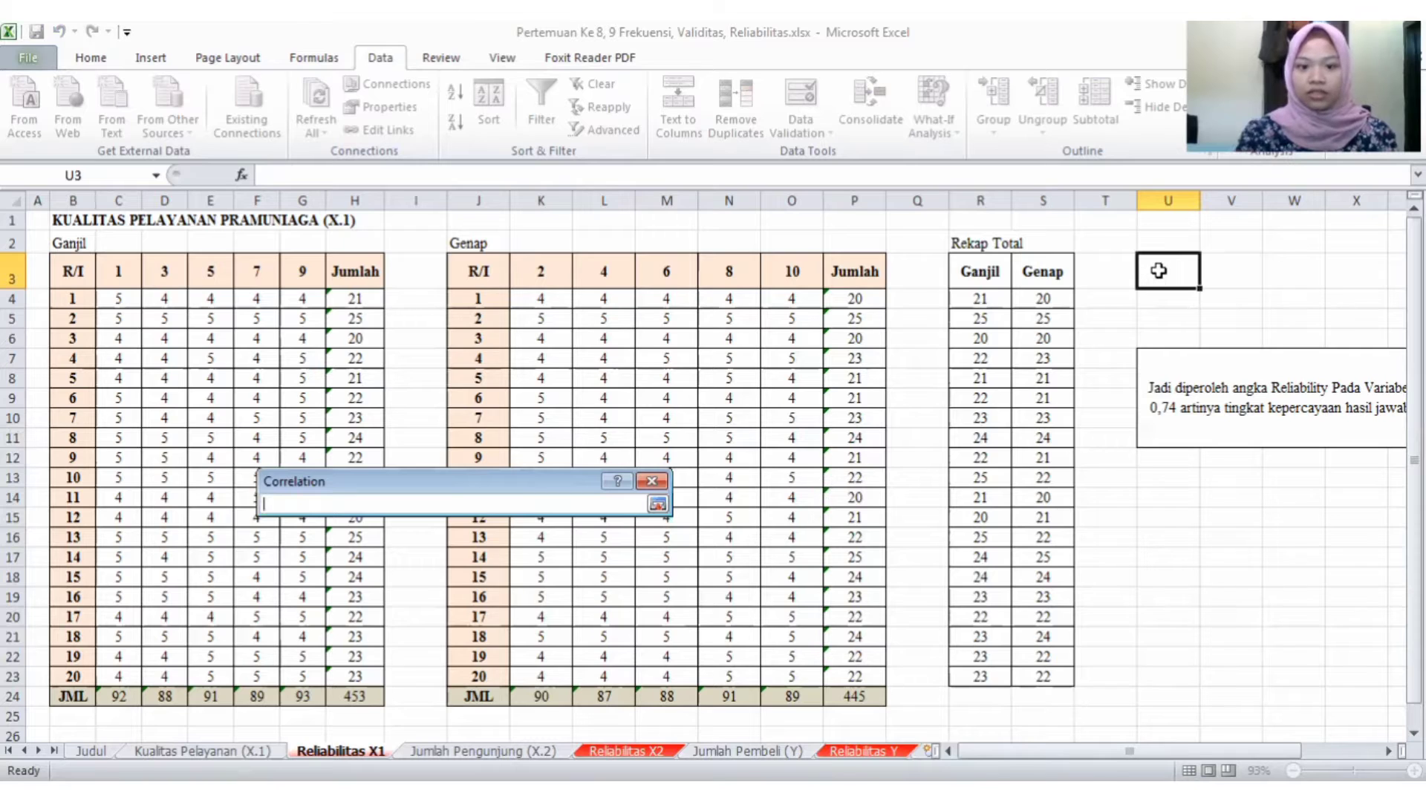
left_click(1158, 270)
left_click(658, 503)
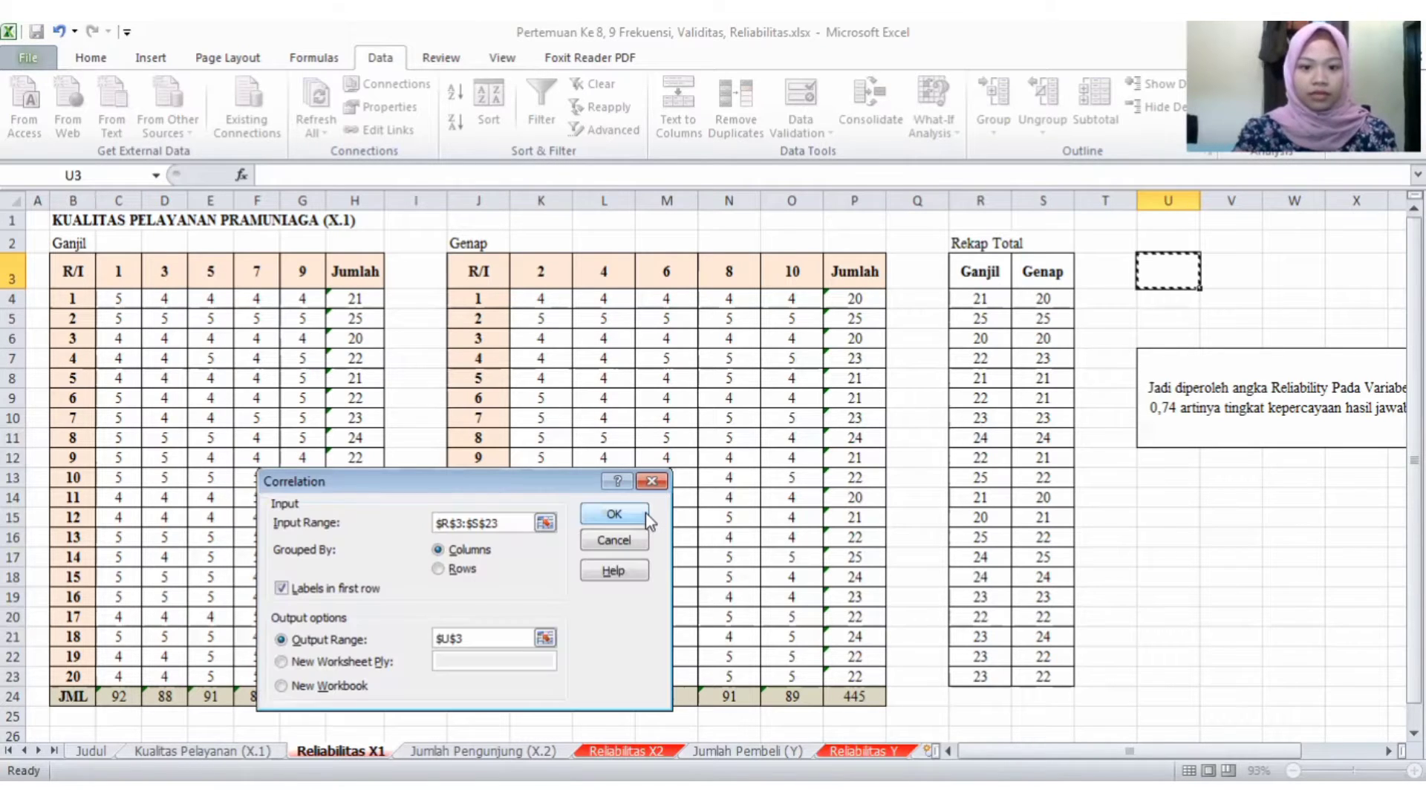
left_click(643, 511)
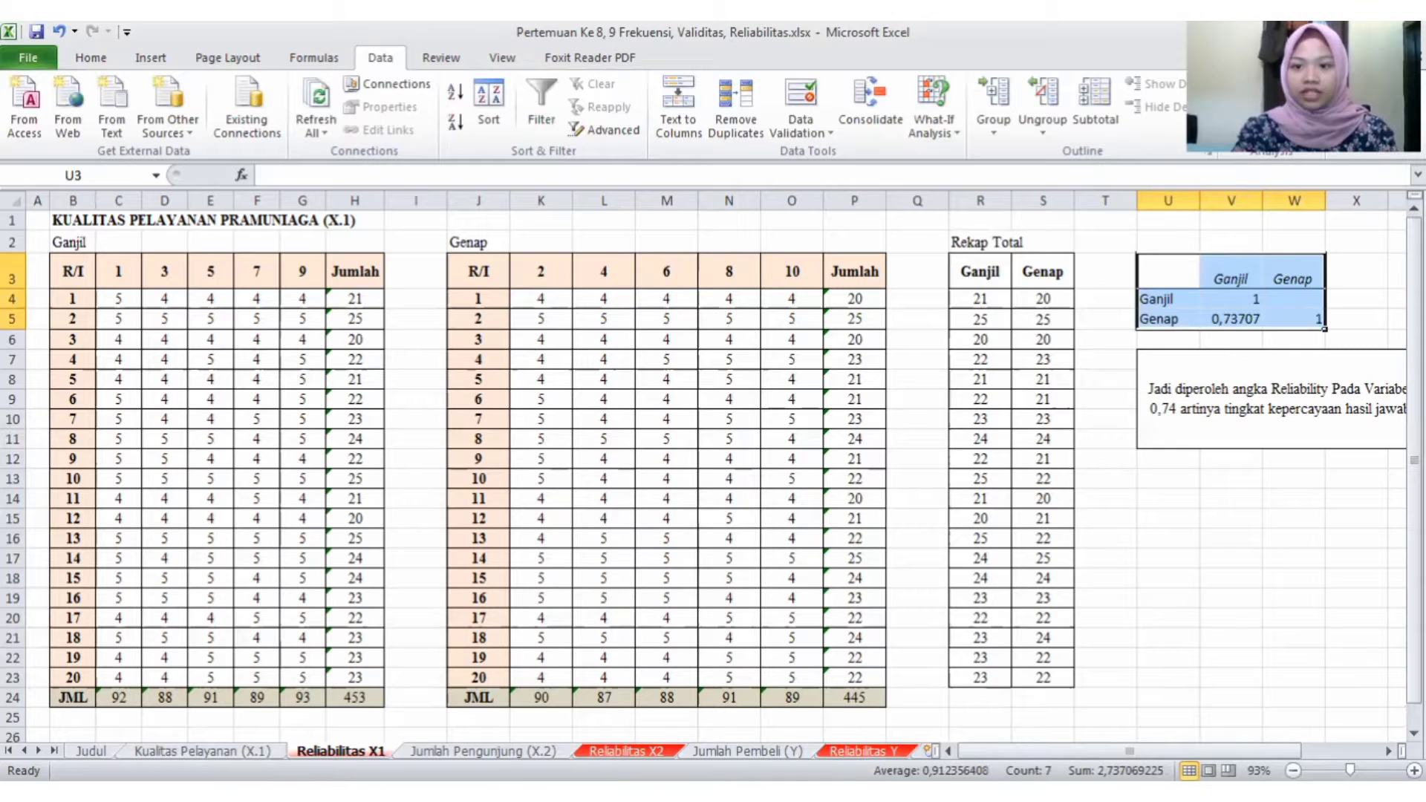
- Examine the full written reliability conclusion below the correlation table
left_click(1237, 458)
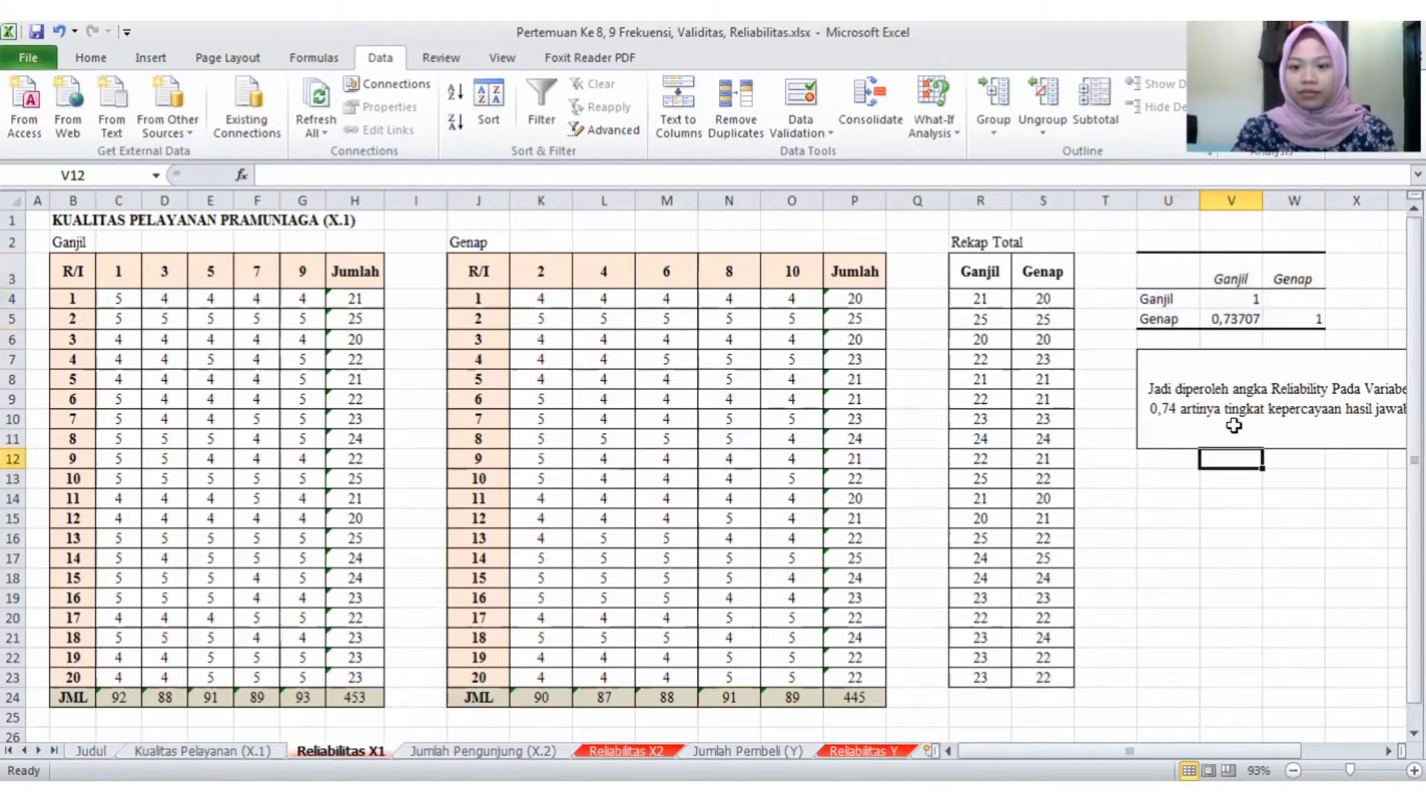
left_click(1234, 426)
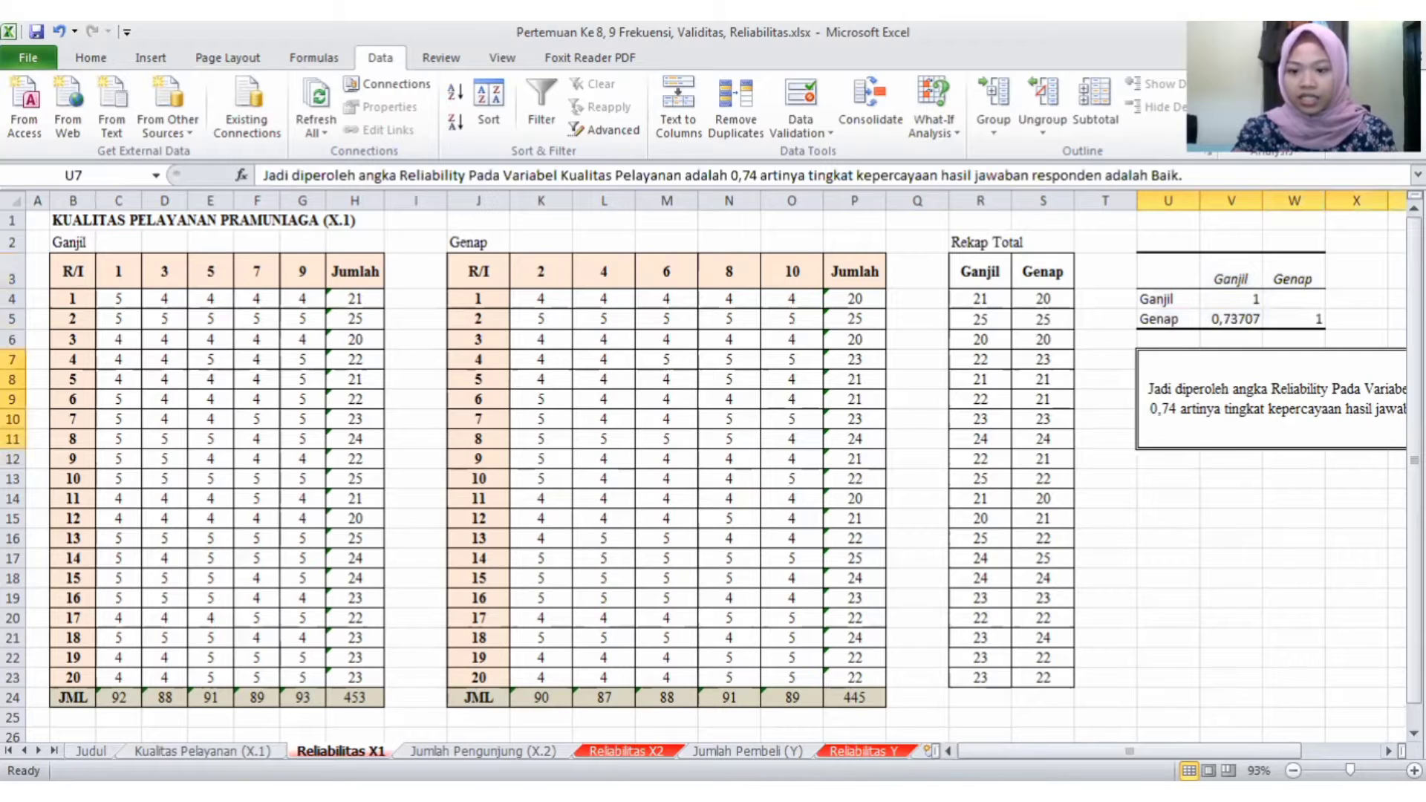
left_click_drag(1218, 751, 1294, 751)
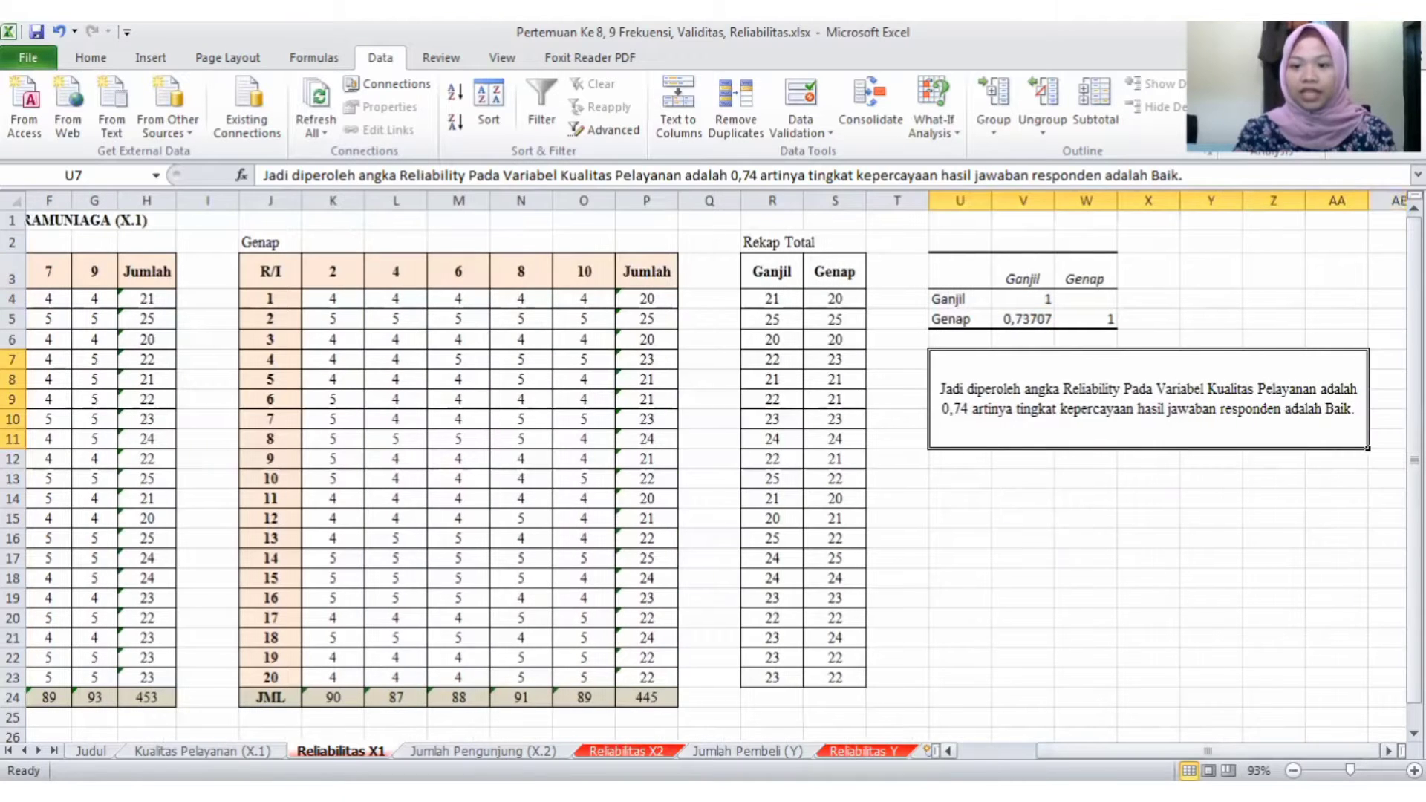
- On the Reliabilitas X2 sheet, copy the whole questionnaire table B3:L24 and paste the duplicate starting at N3
left_click(1048, 320)
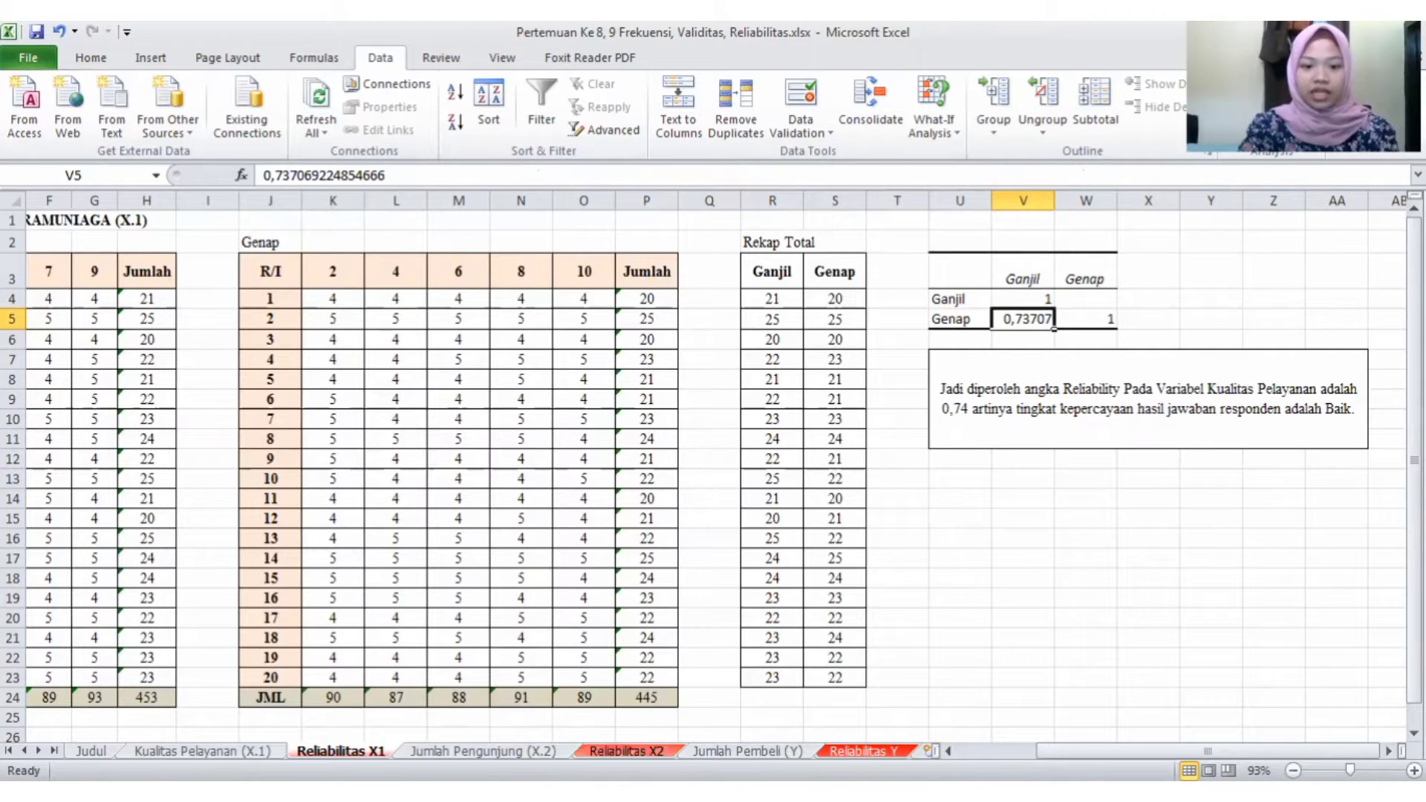
left_click(626, 751)
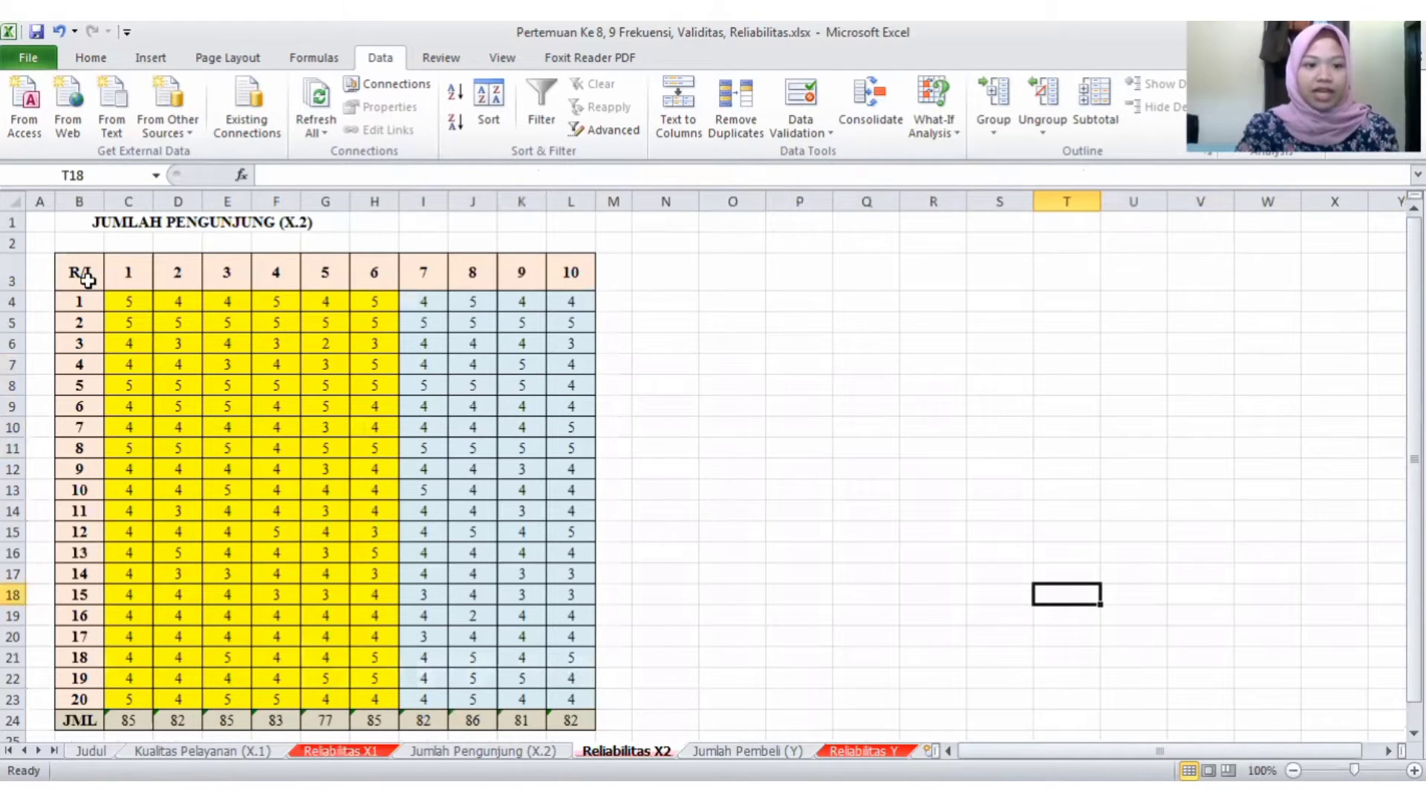
left_click_drag(87, 279, 423, 363)
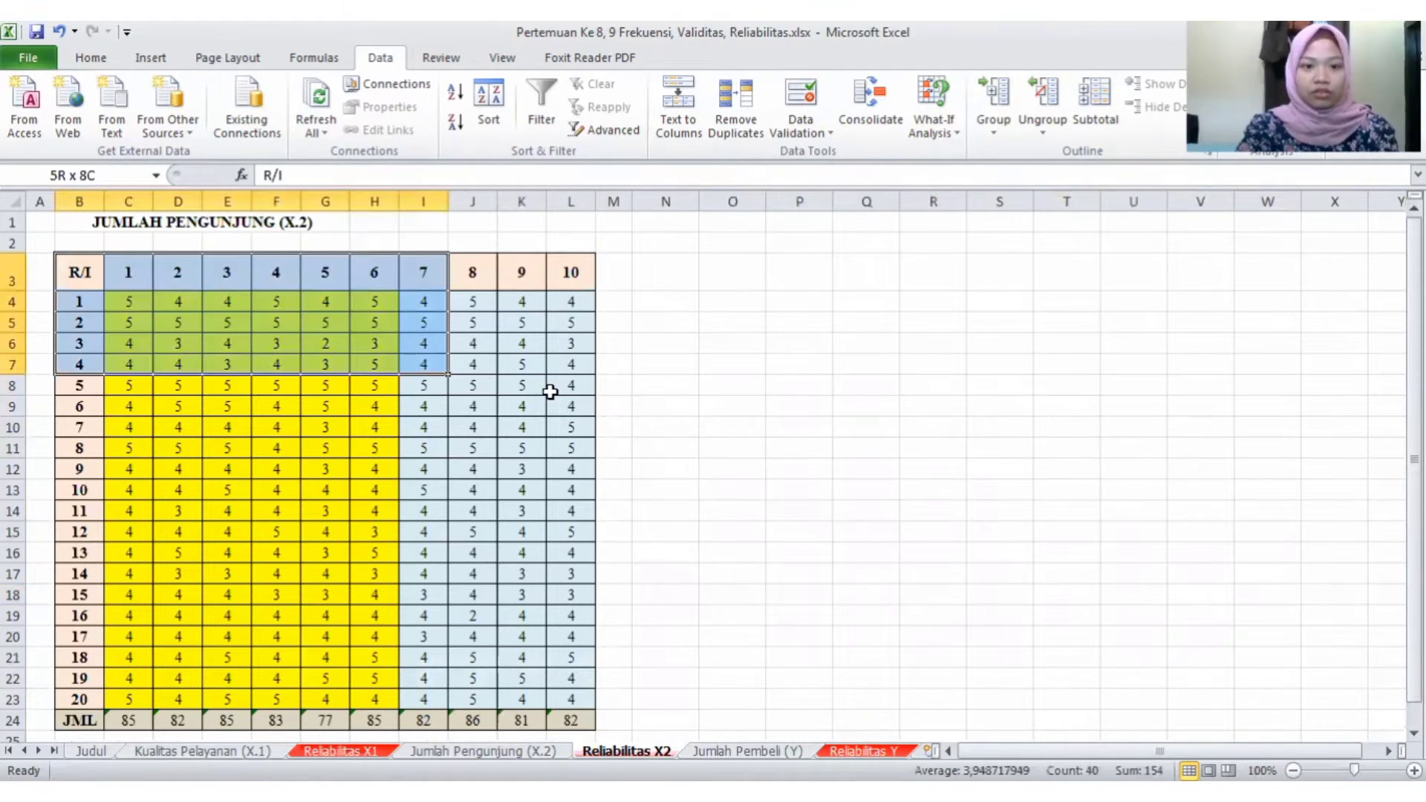
left_click_drag(571, 484, 582, 718)
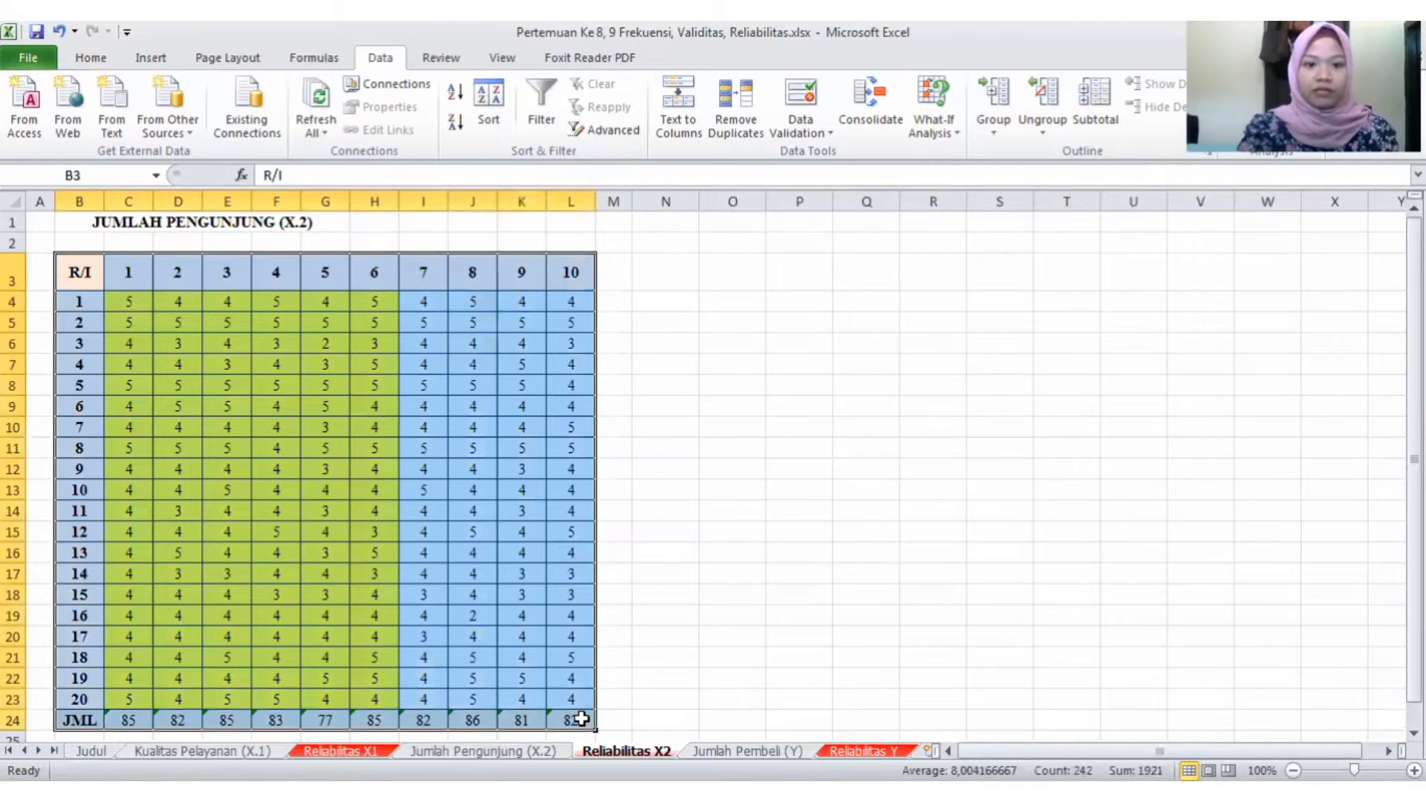
key("ctrl+c")
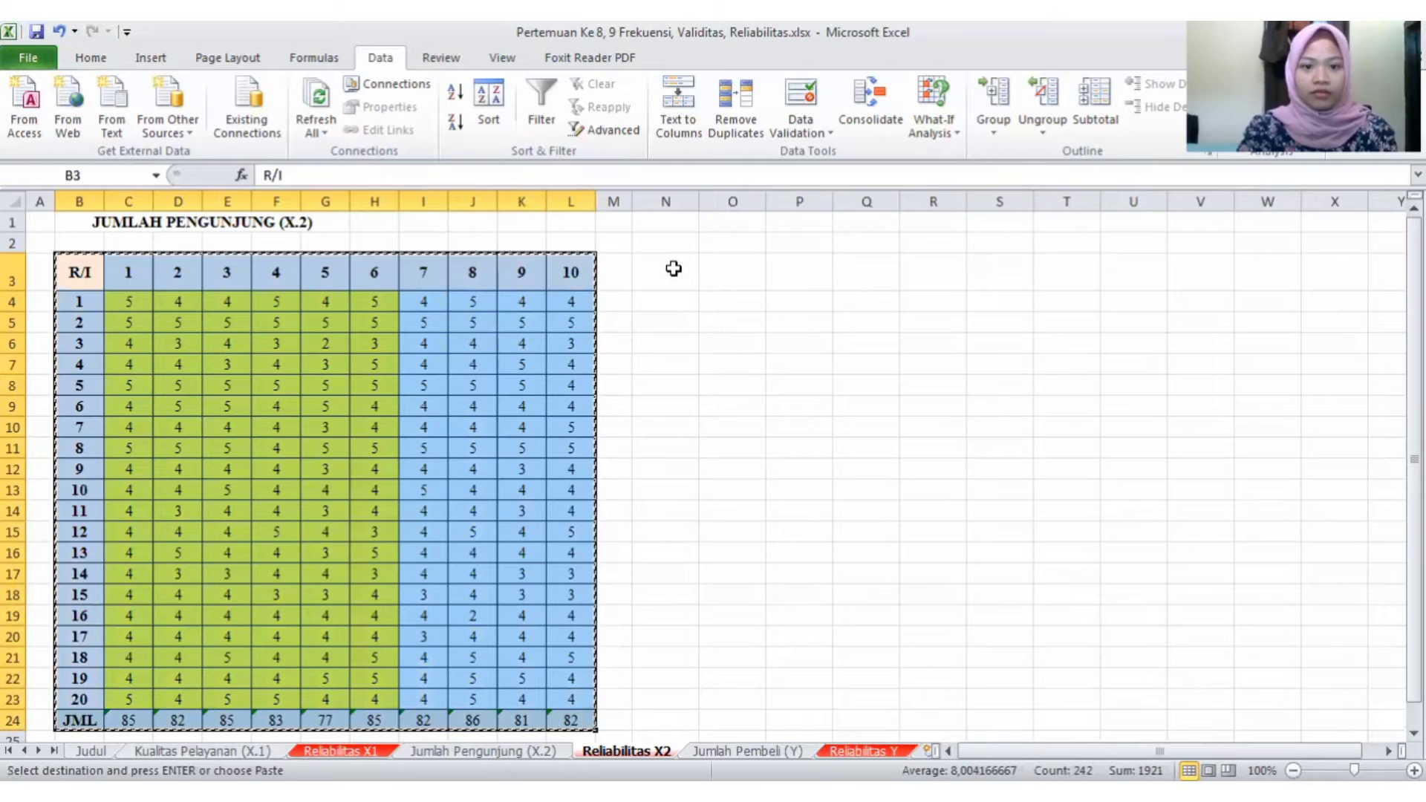
left_click(674, 269)
key("ctrl+v")
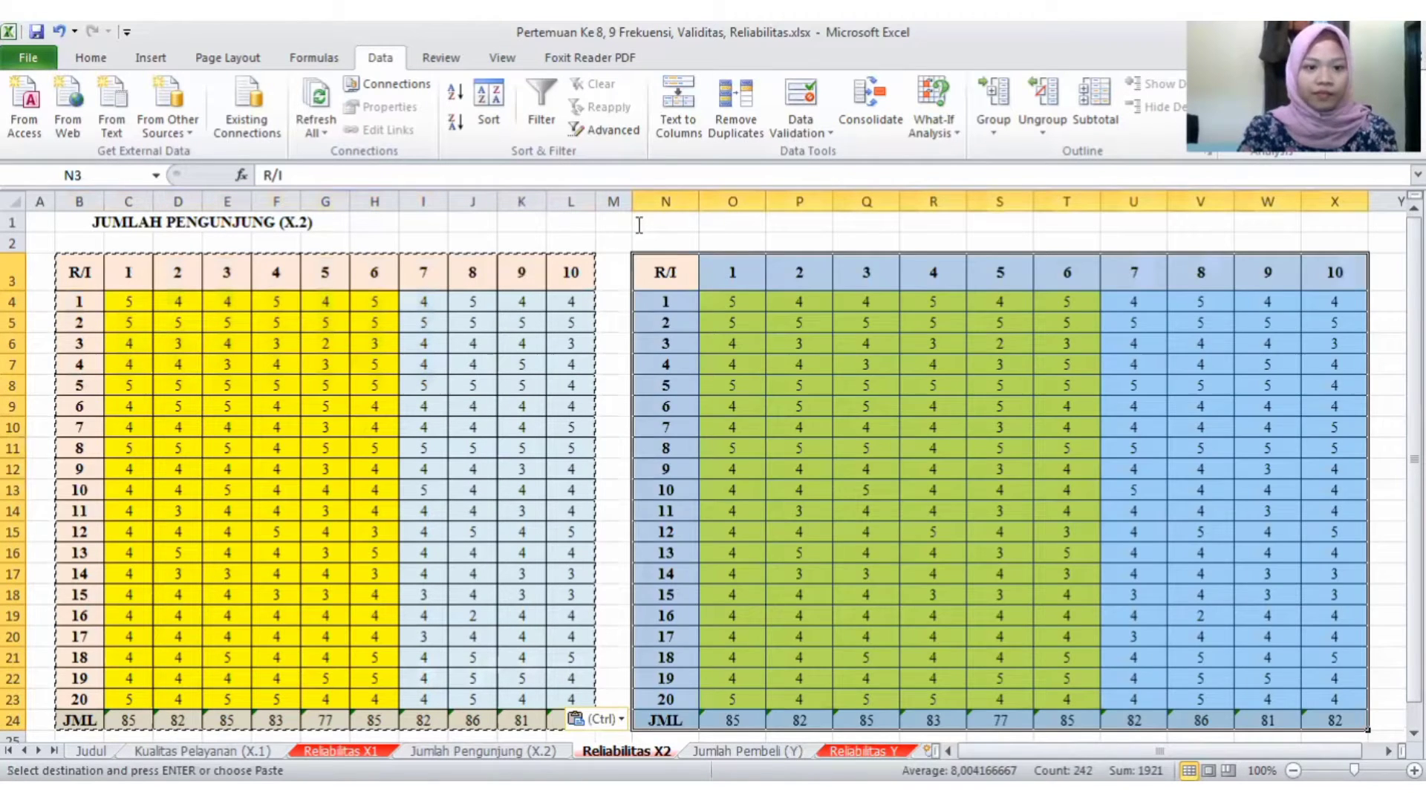
- Label the original table Ganjil in B2 and the duplicated table Genap in N2
double_click(639, 225)
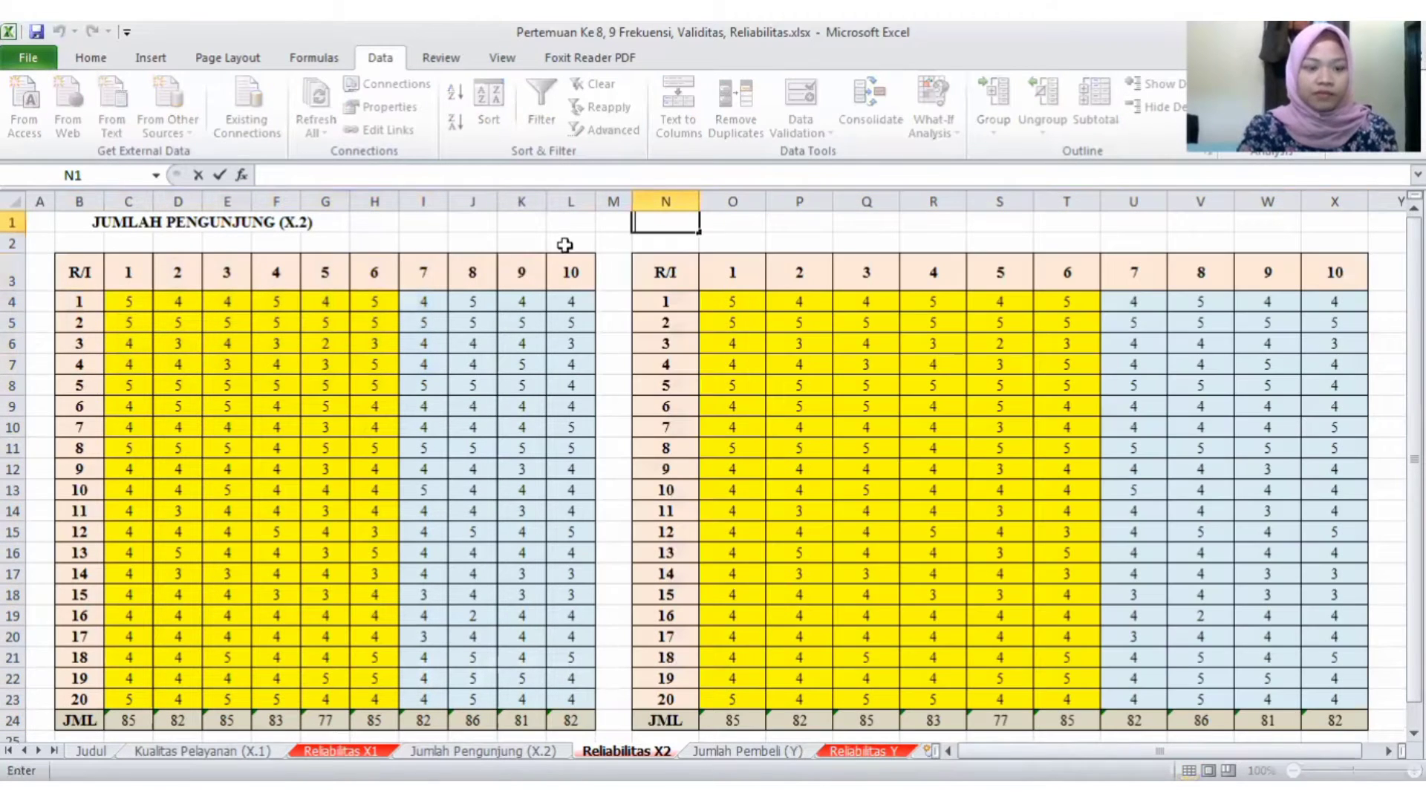
left_click(79, 249)
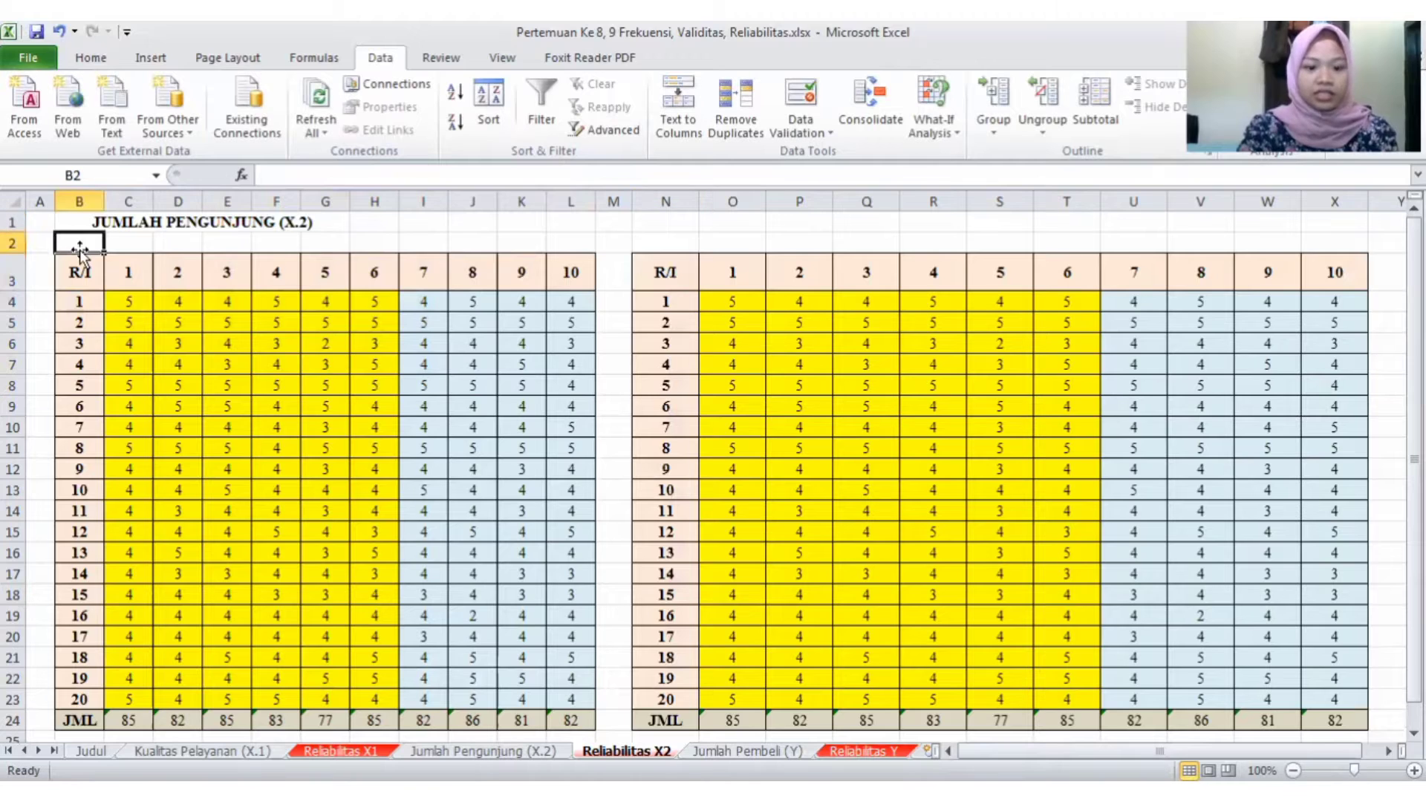
type("G")
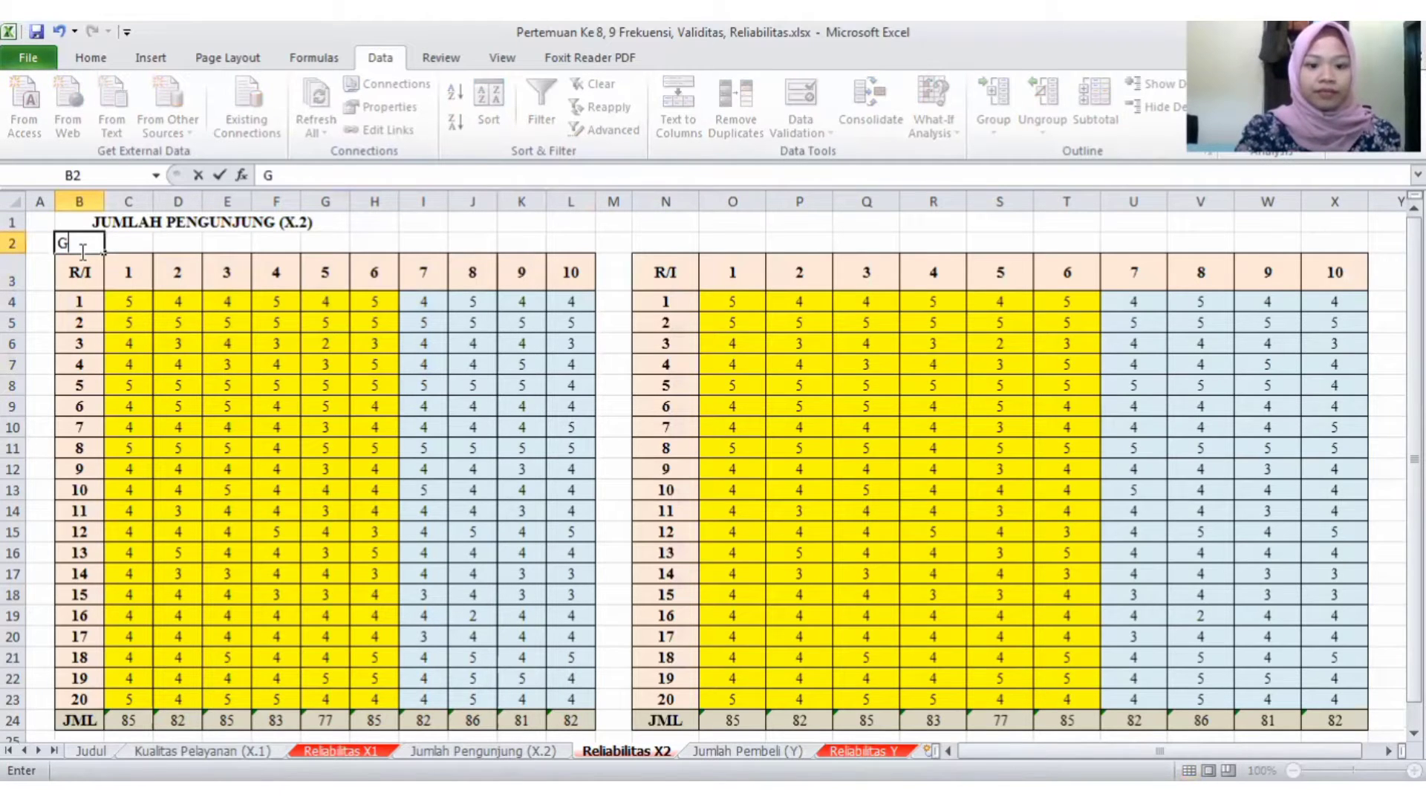
type("anjil")
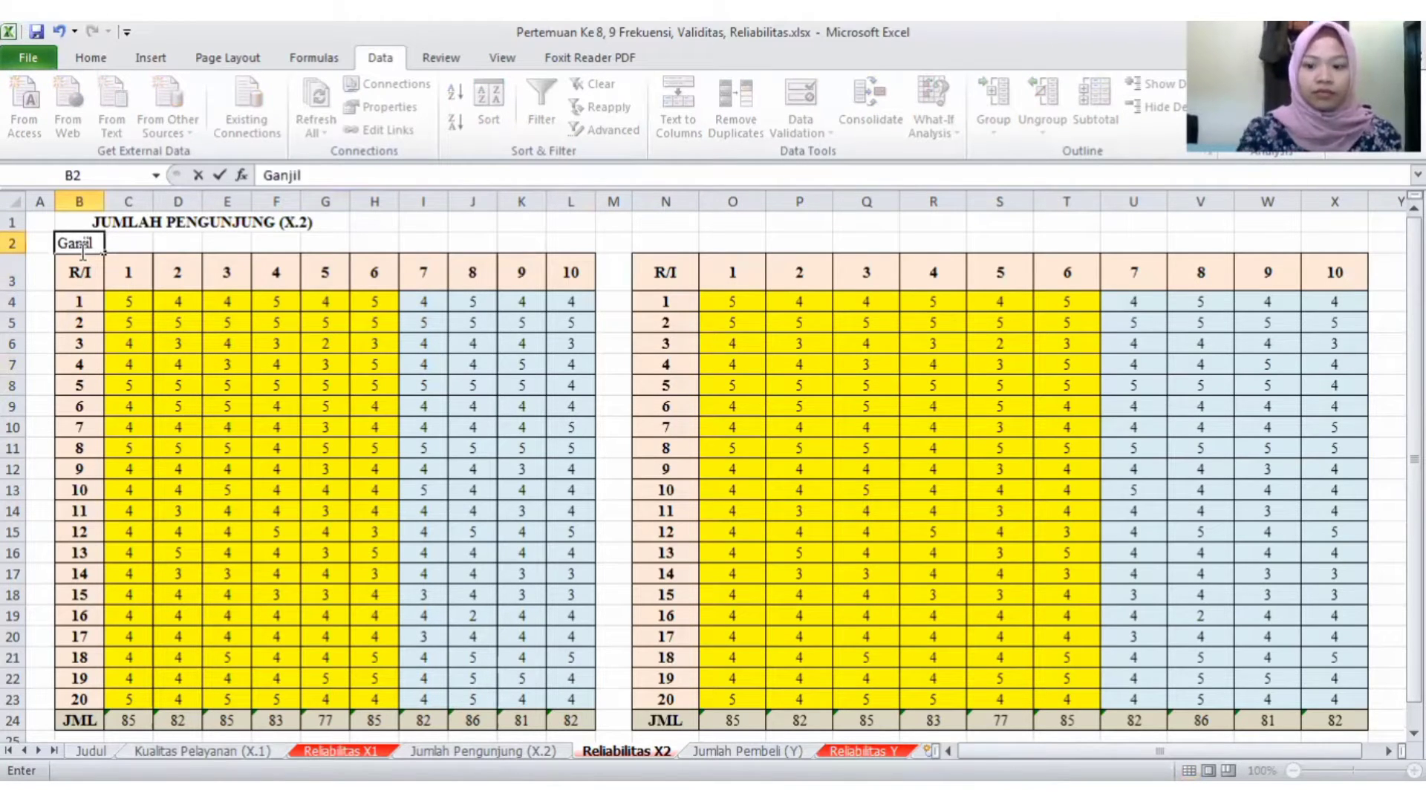
key("Return")
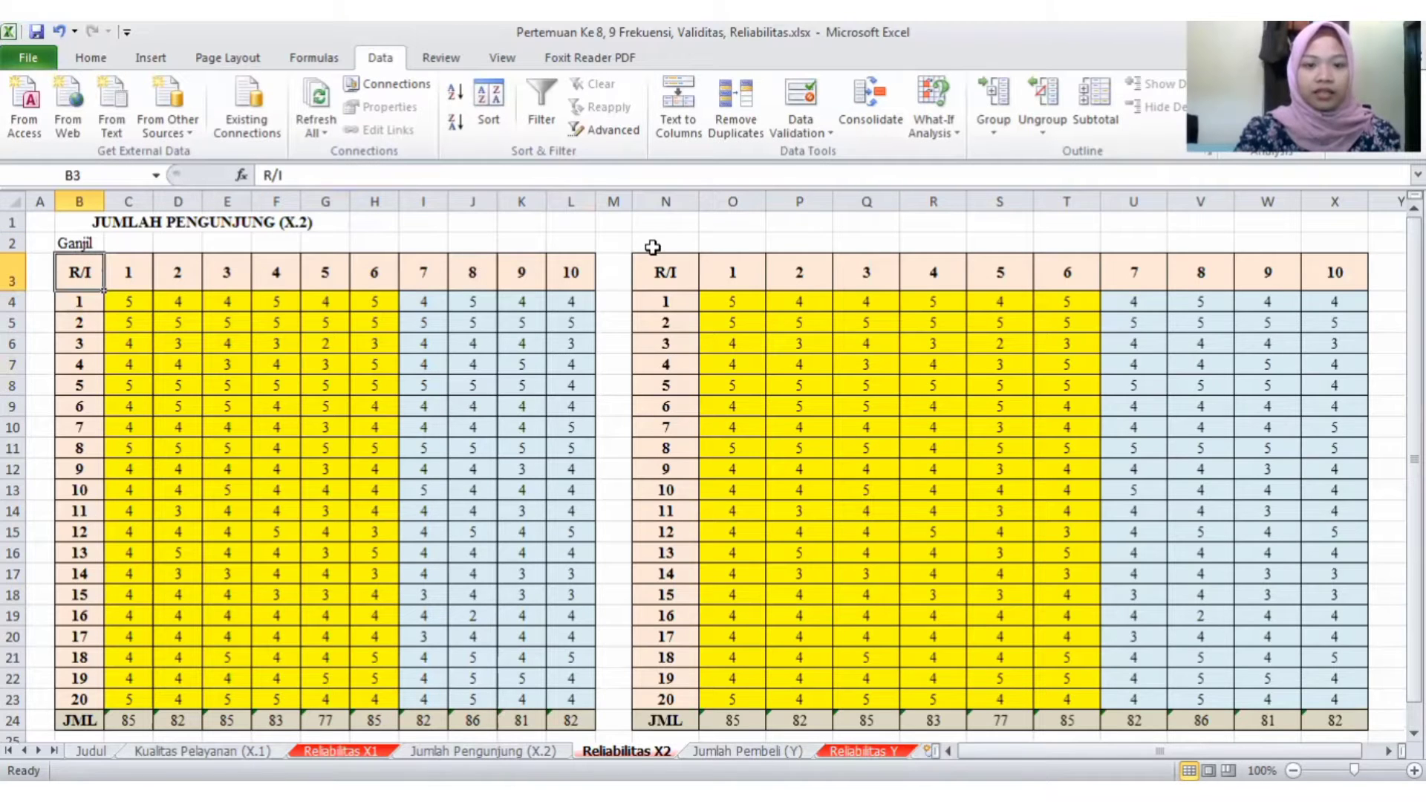
left_click(652, 247)
type("Ge")
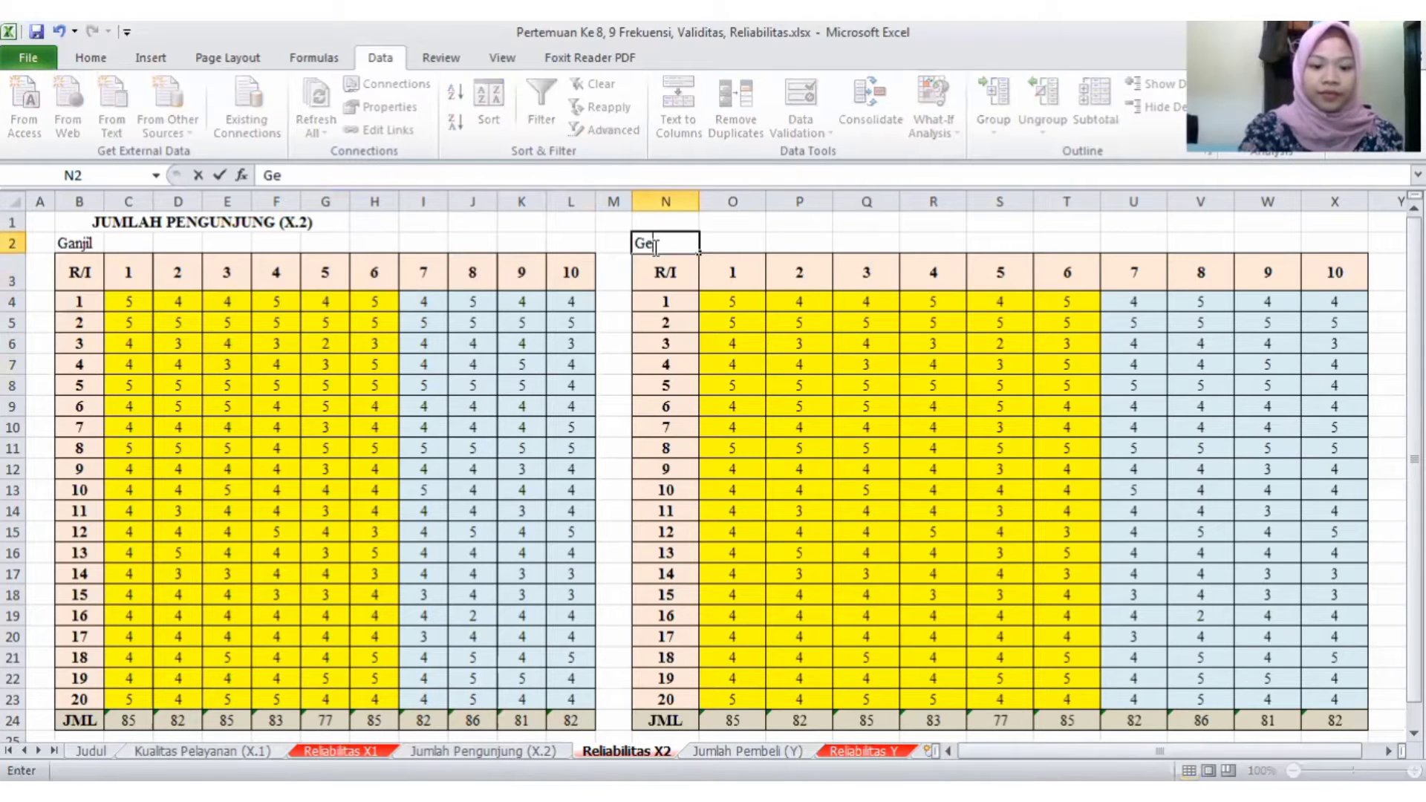
type("nap")
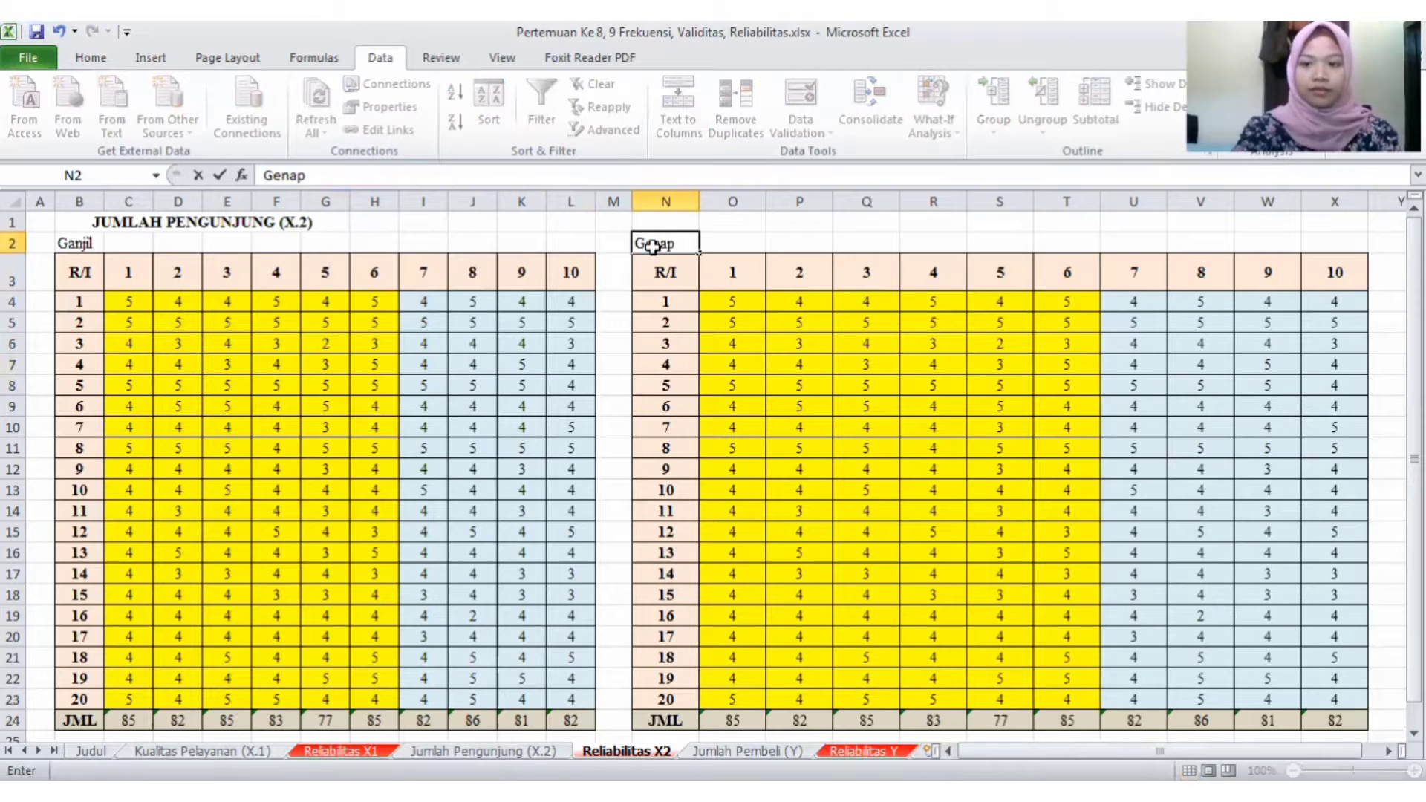
key("Return")
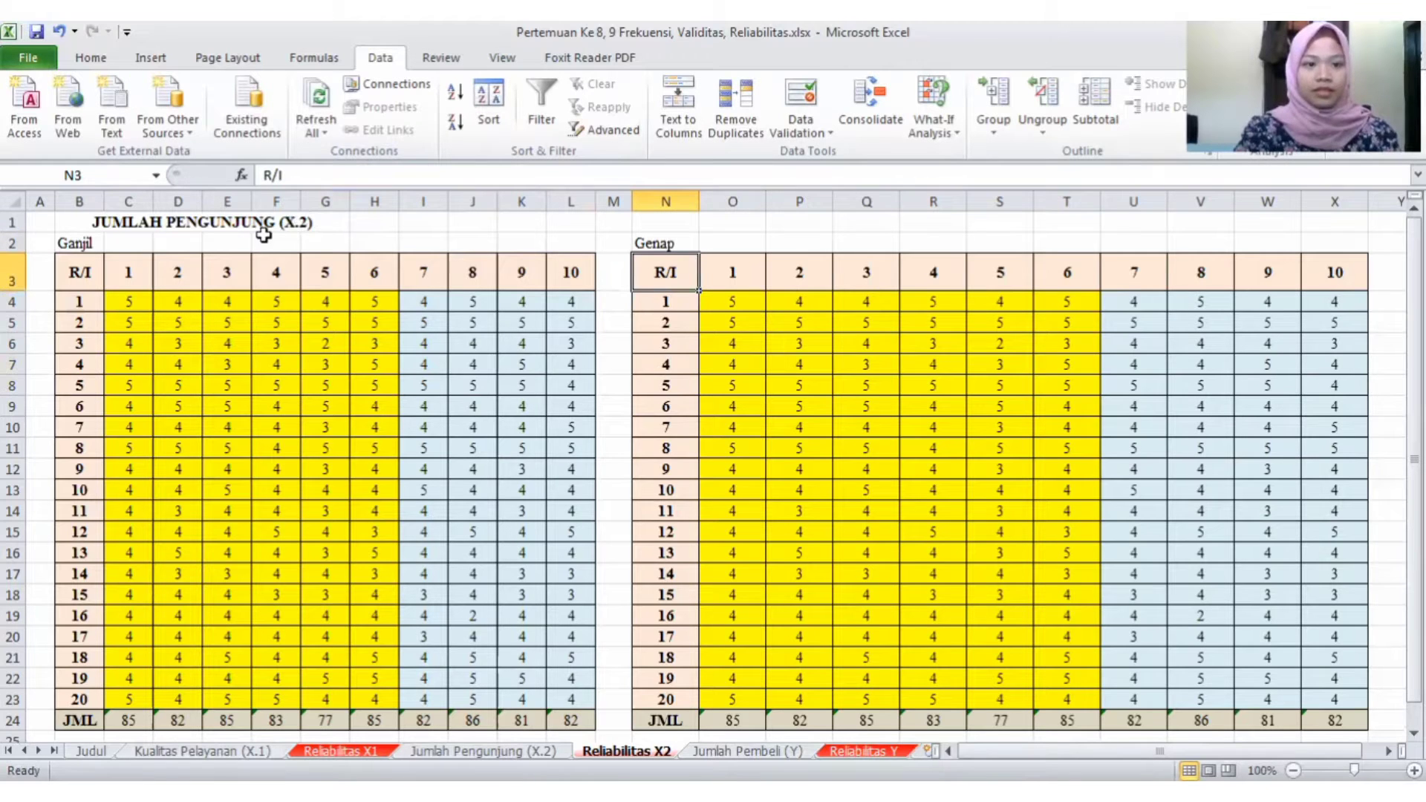
- Delete the columns of the even items 2, 4, 6, 8 and 10 from the Ganjil table
left_click(172, 273)
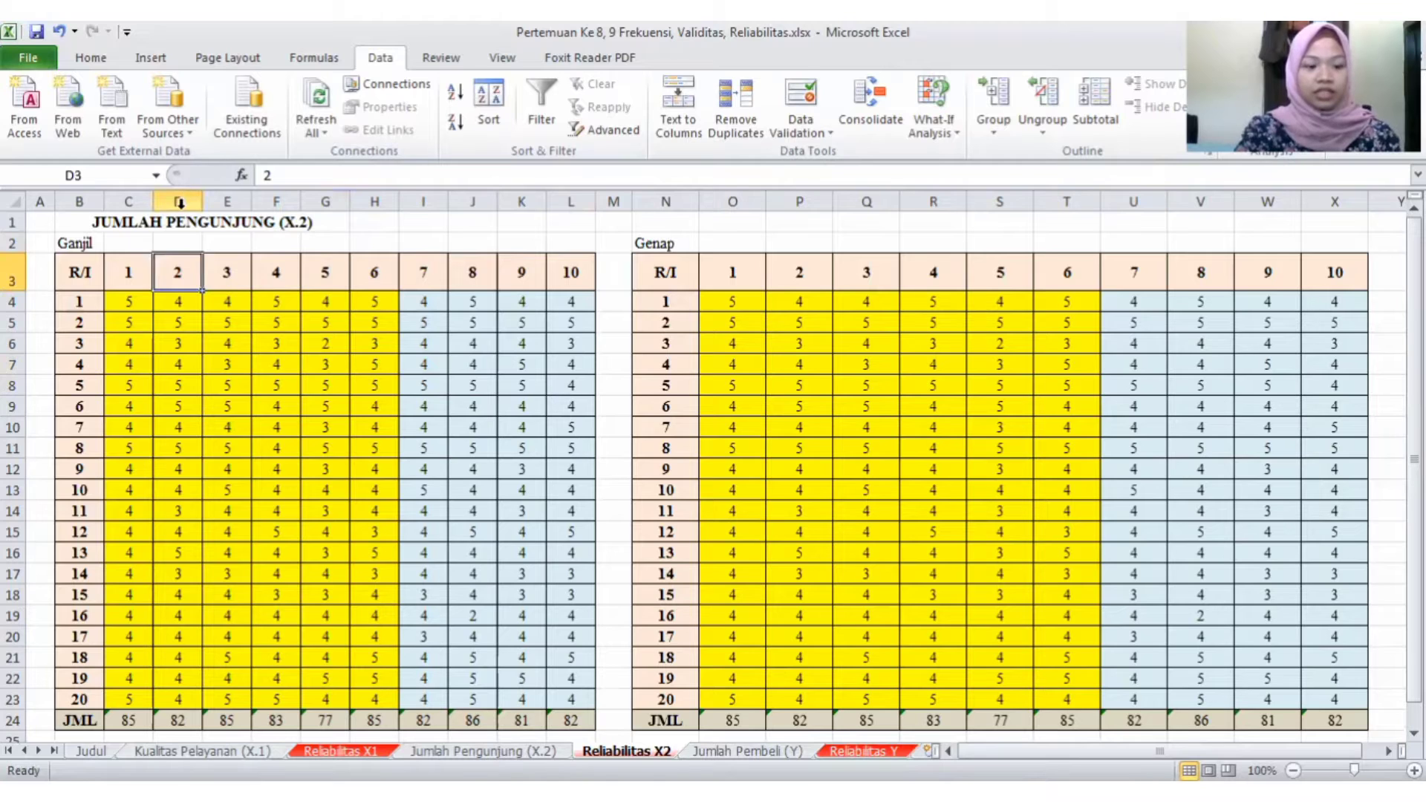
left_click(179, 202)
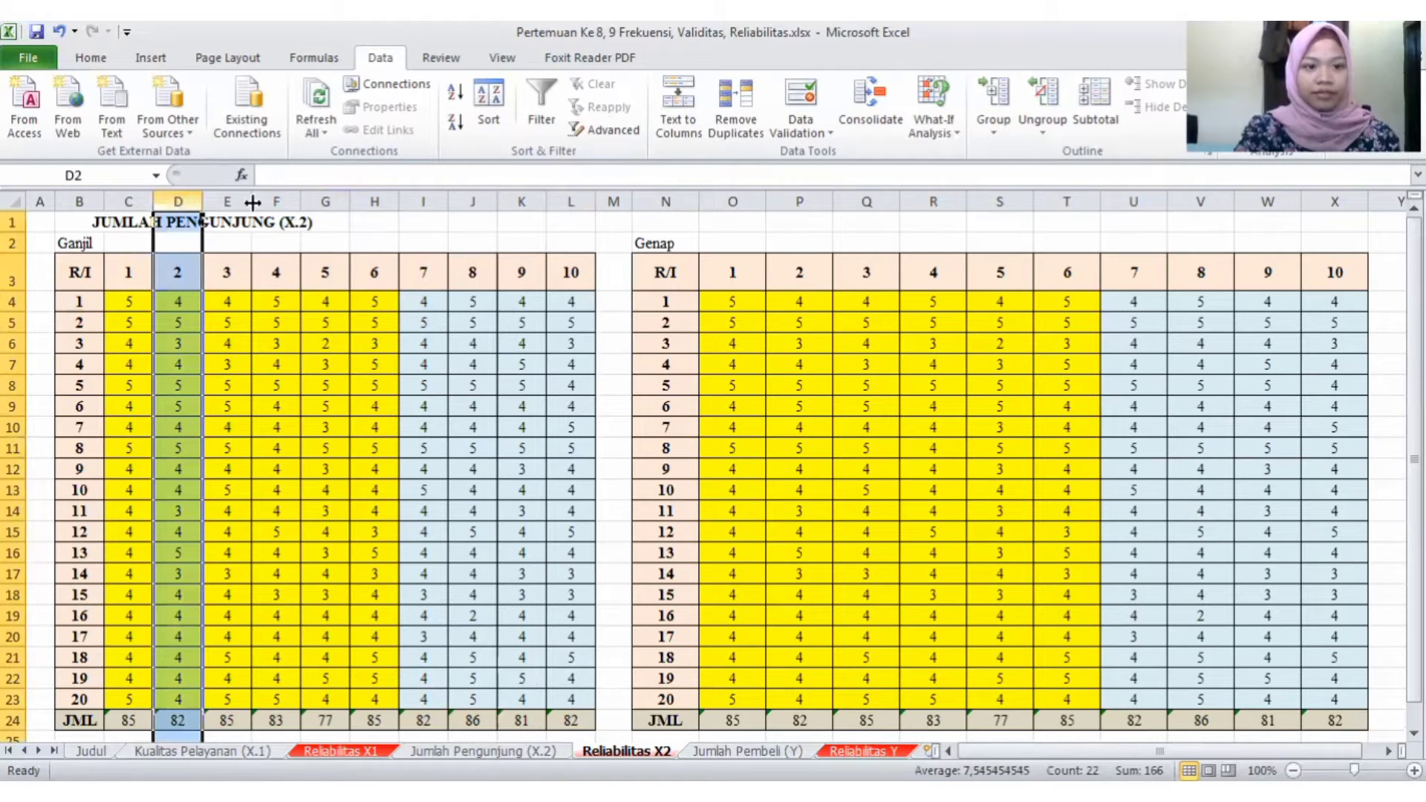
left_click(274, 199, "ctrl")
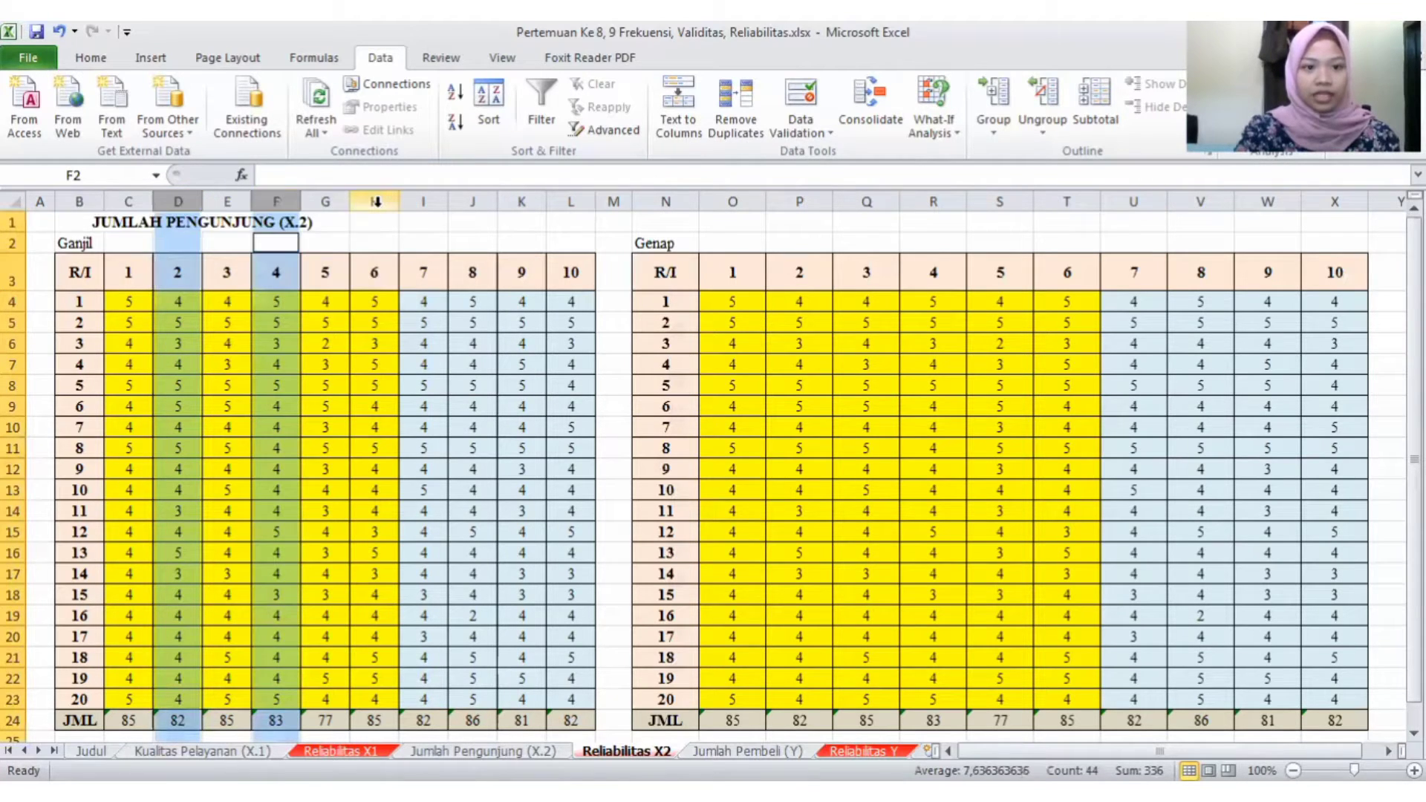
left_click(484, 200, "ctrl")
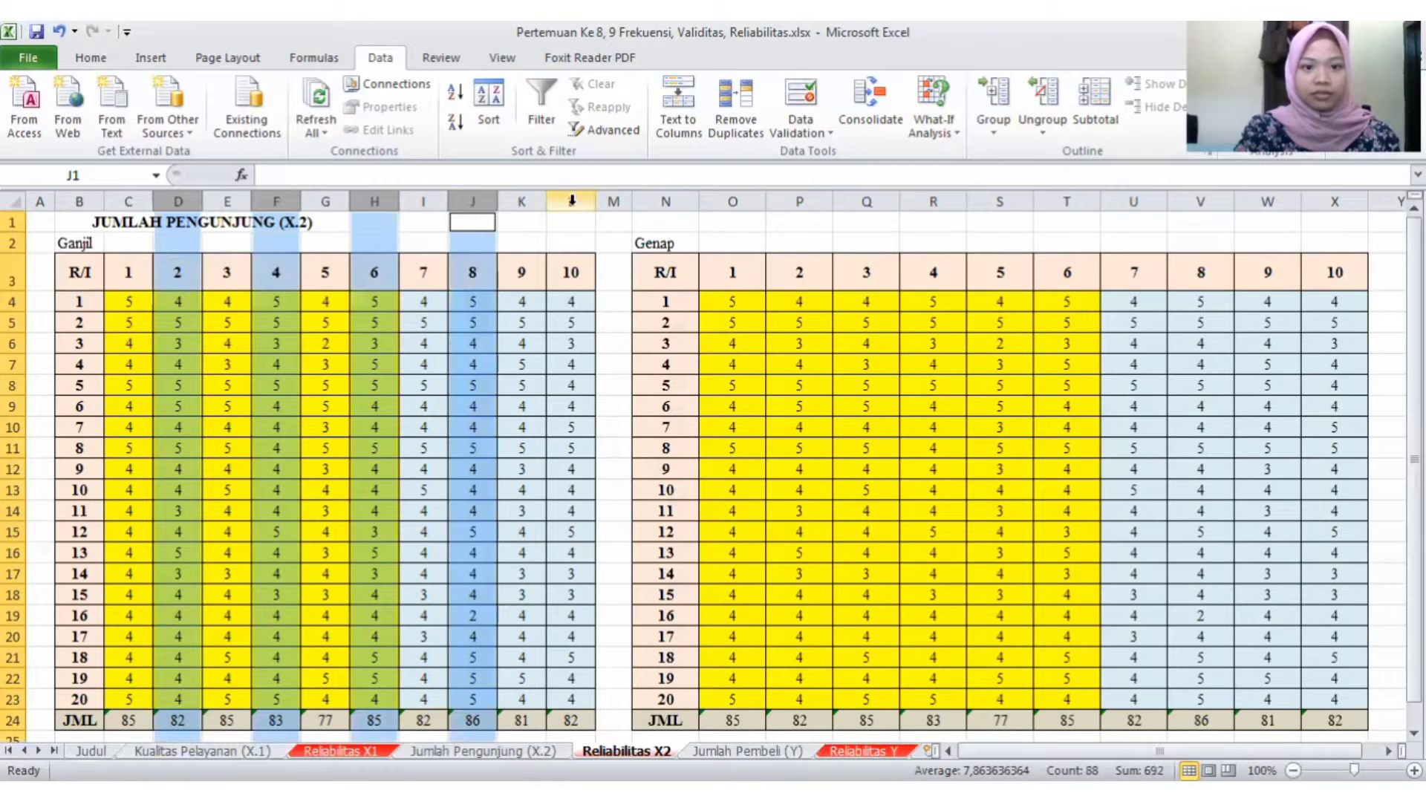
left_click(572, 201, "ctrl")
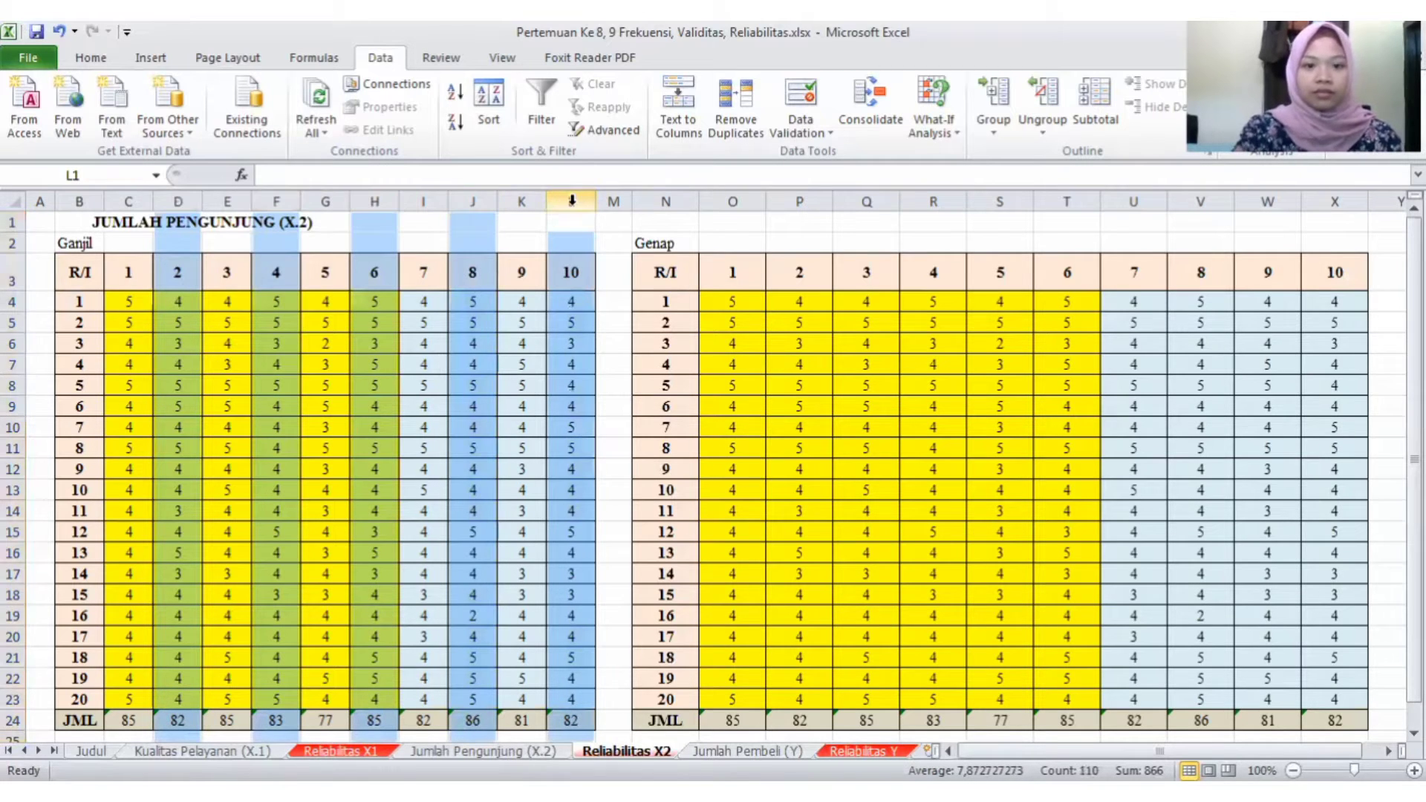
key("ctrl+minus")
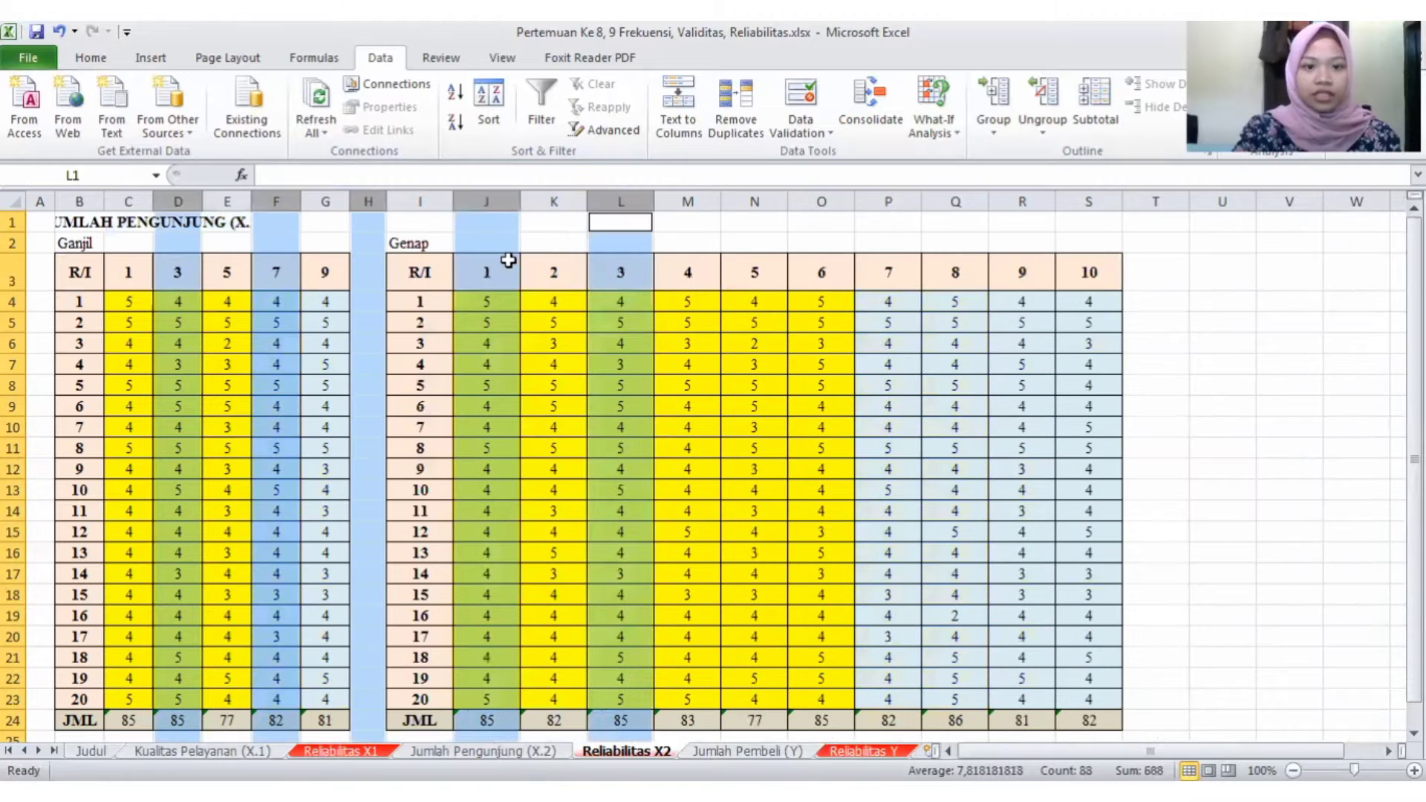
- Delete the columns of the odd items 1, 3, 5, 7 and 9 from the Genap table
left_click(497, 195)
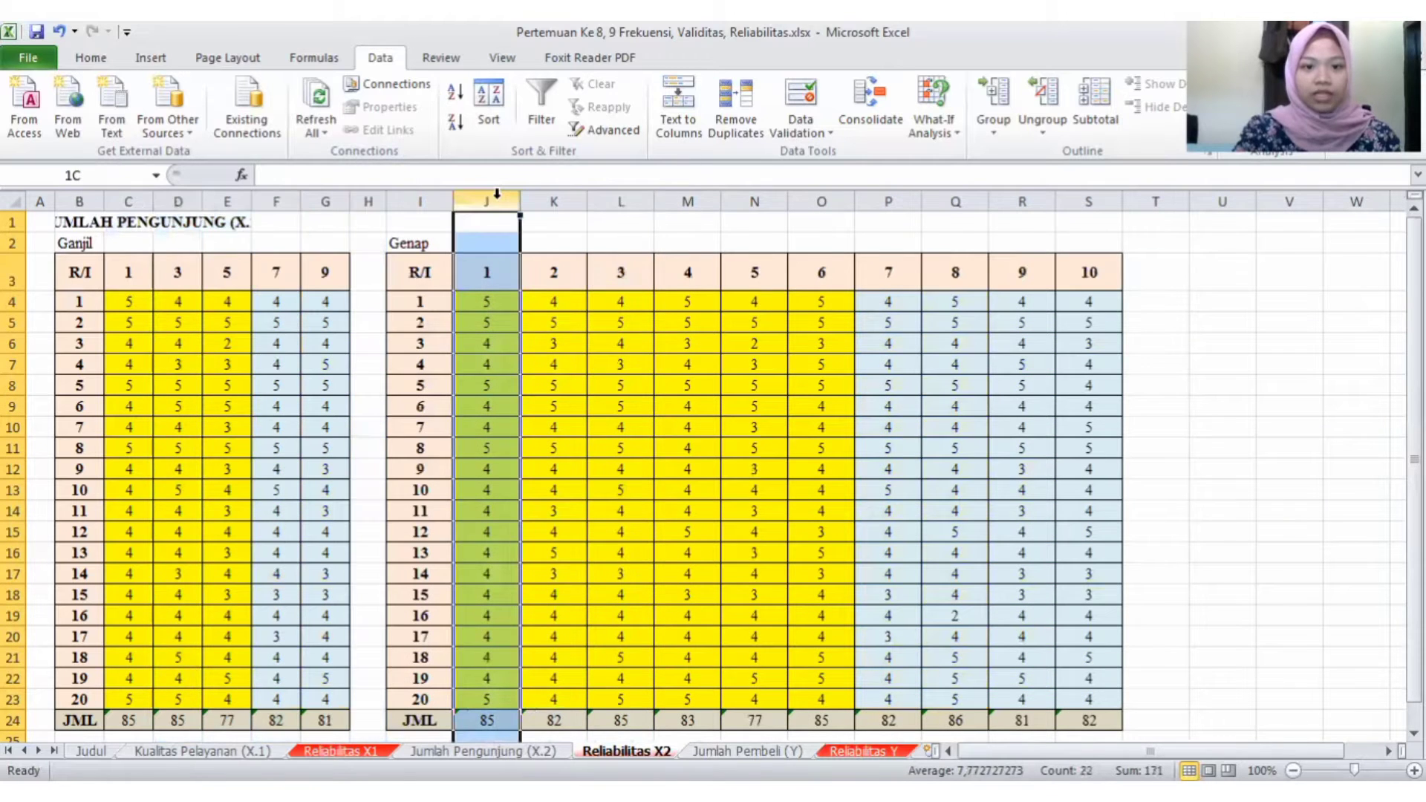
left_click(621, 201, "ctrl")
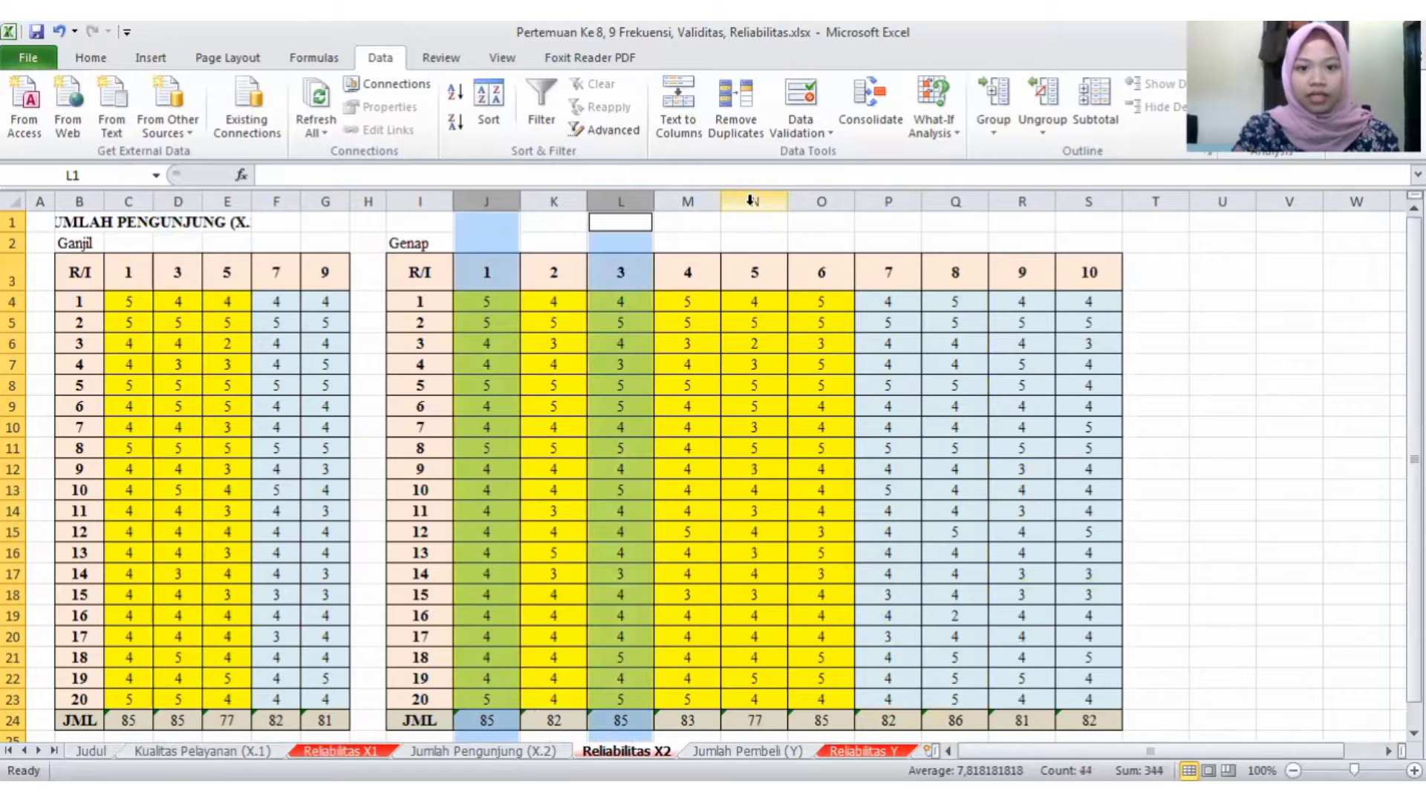
left_click(754, 200, "ctrl")
left_click(900, 201, "ctrl")
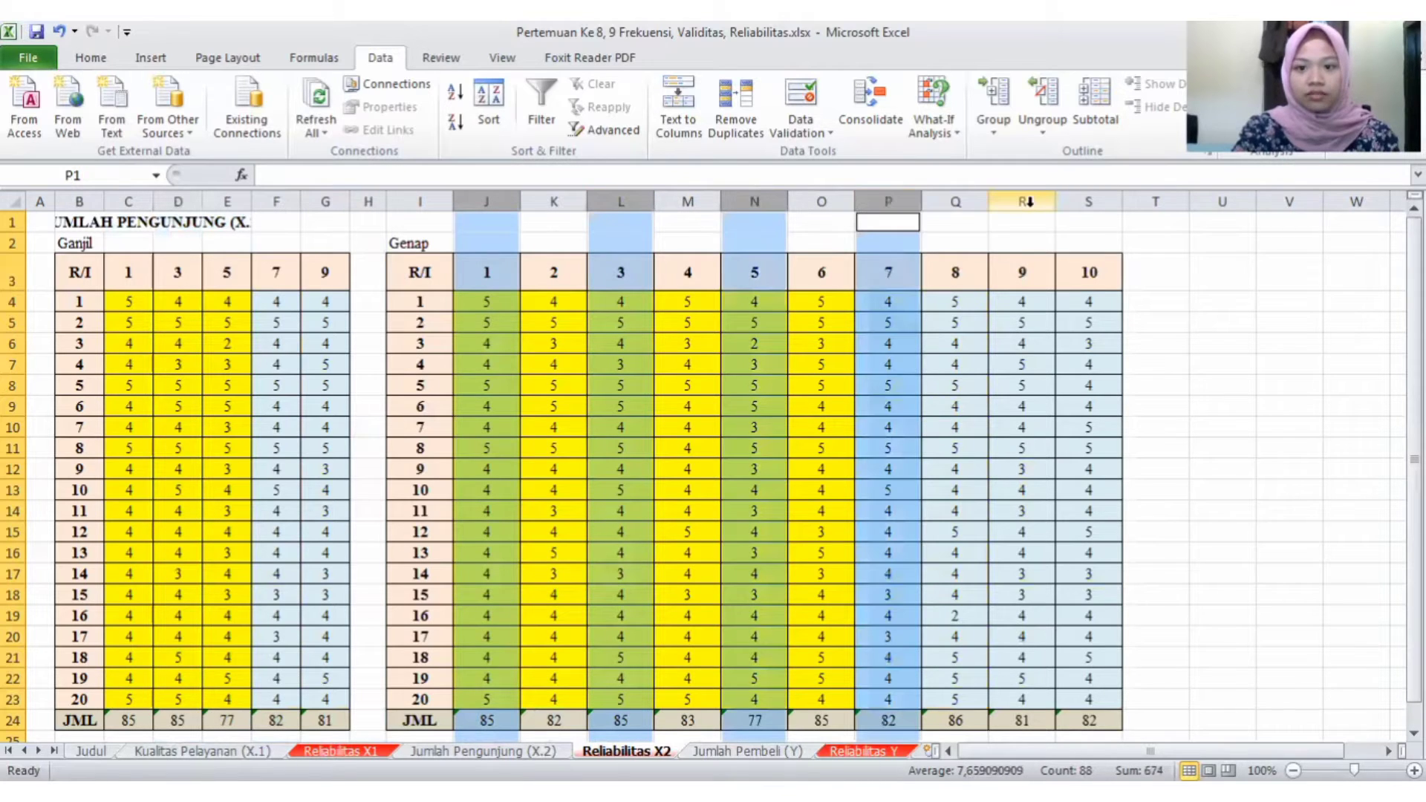
left_click(1026, 200, "ctrl")
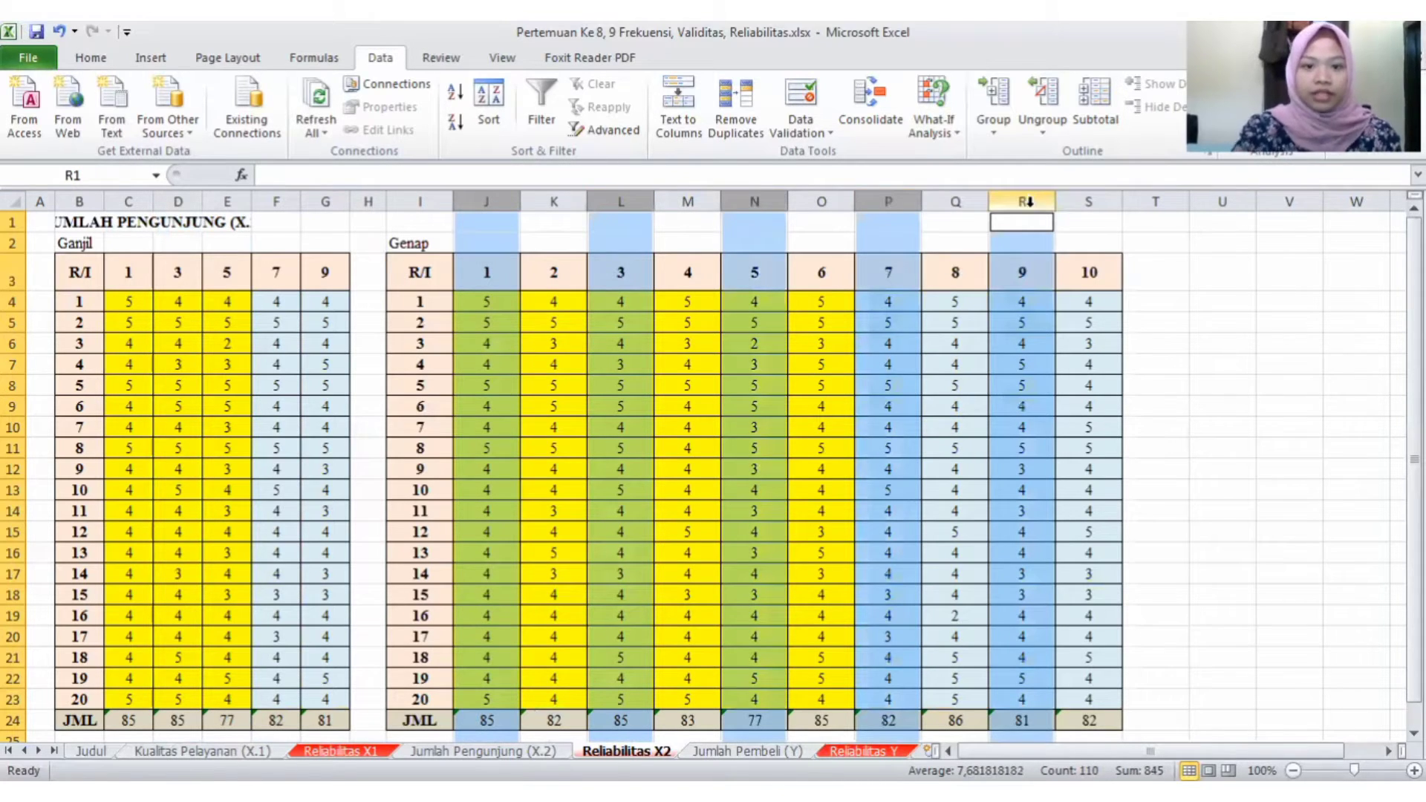
key("ctrl+minus")
left_click(929, 287)
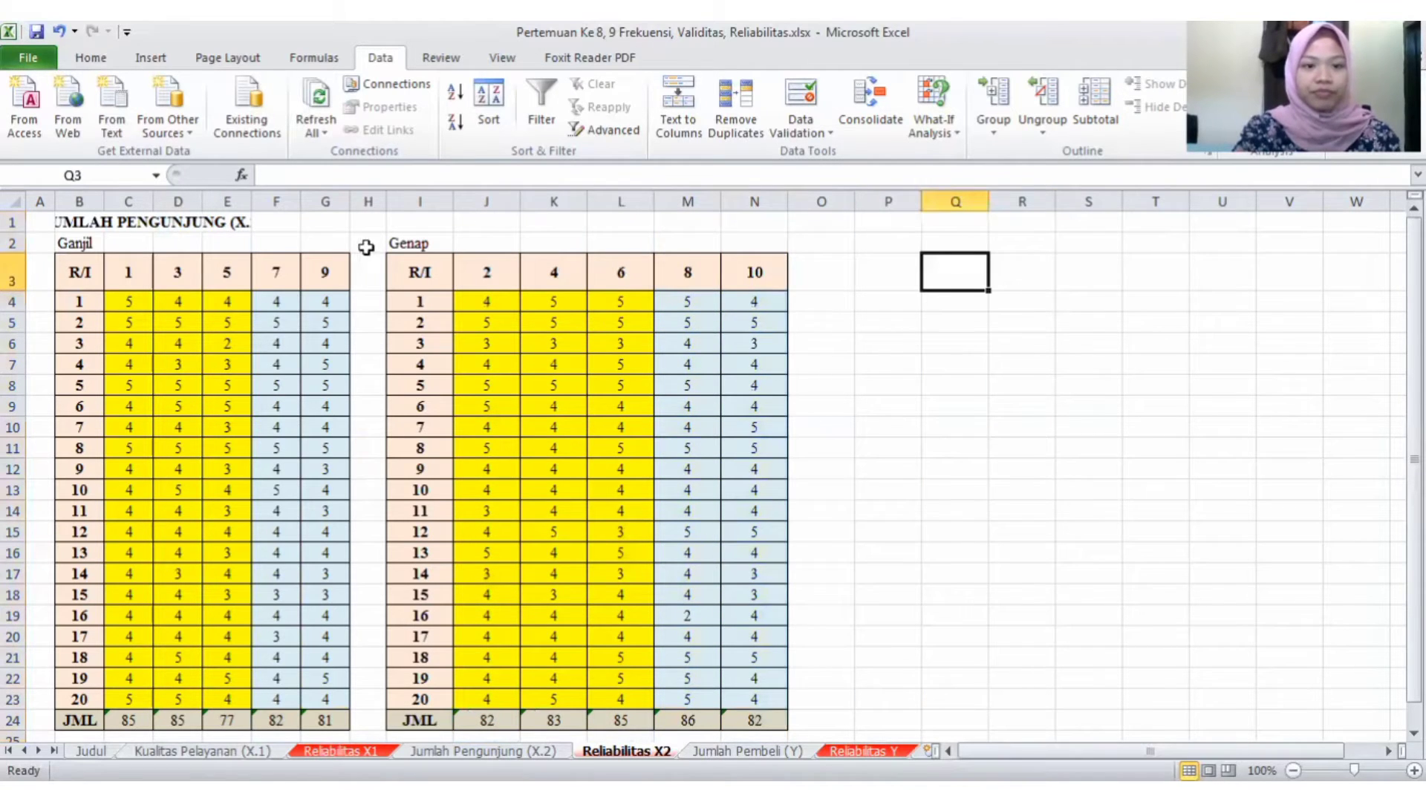
- Insert a column at H beside item 9 of the Ganjil table and apply all borders to H3:H24
left_click(364, 201)
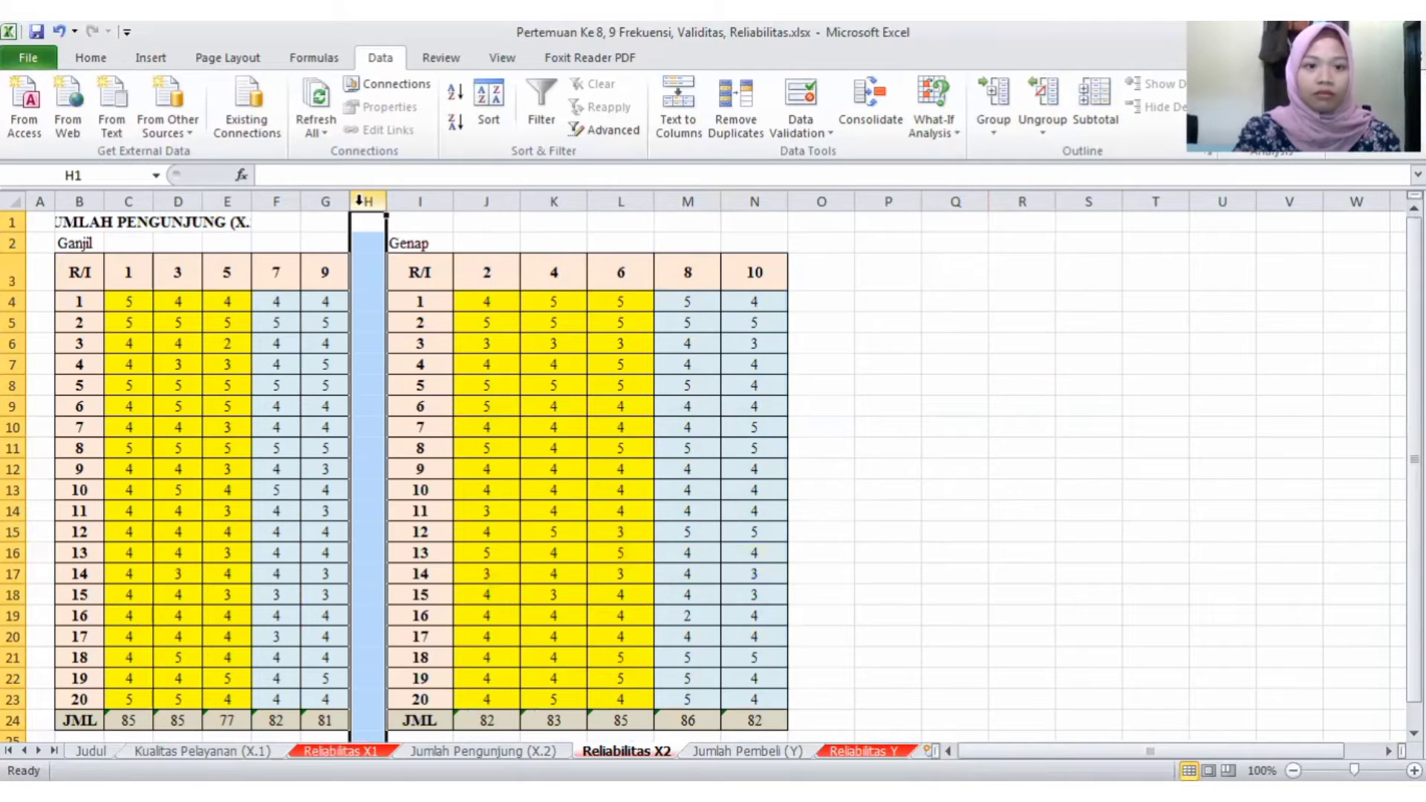
right_click(362, 214)
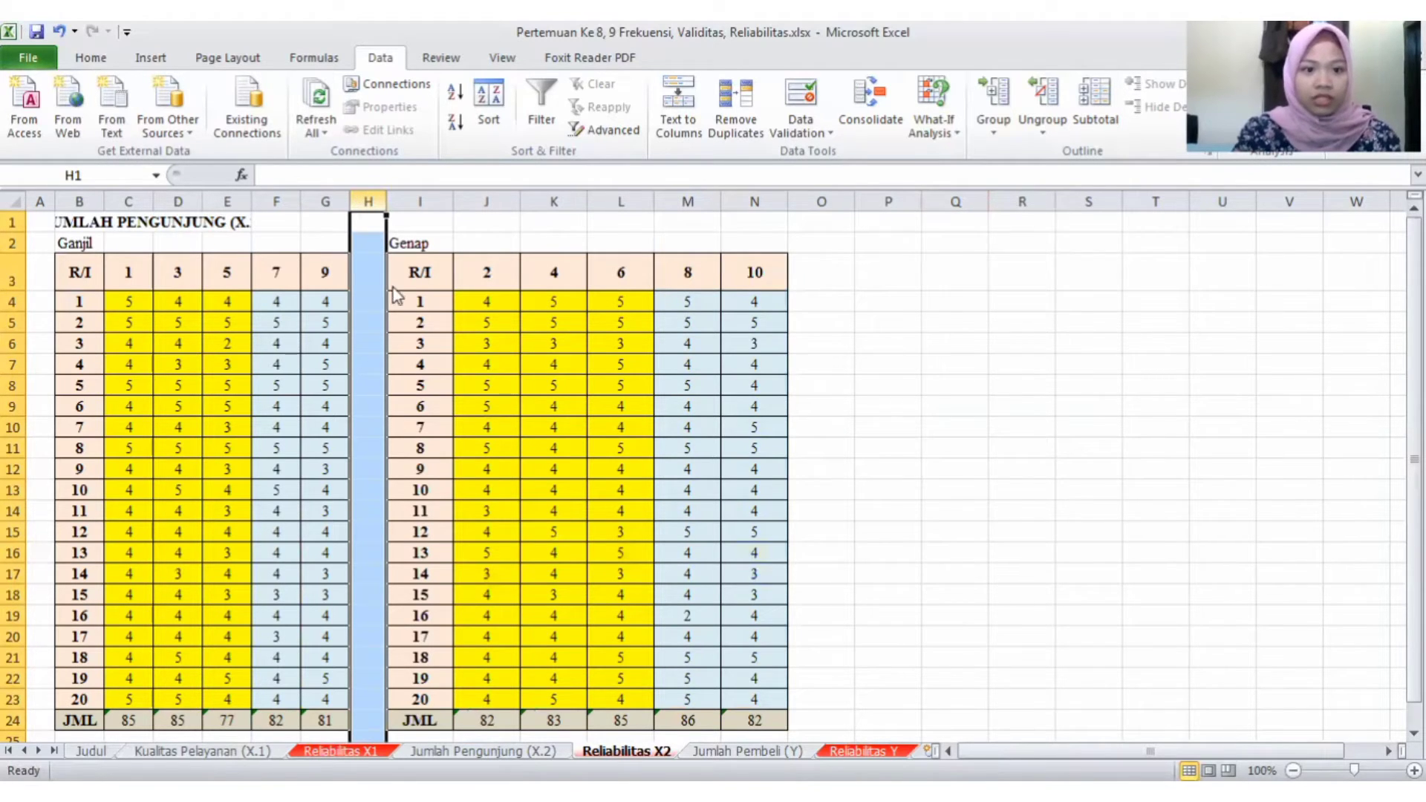
left_click(404, 344)
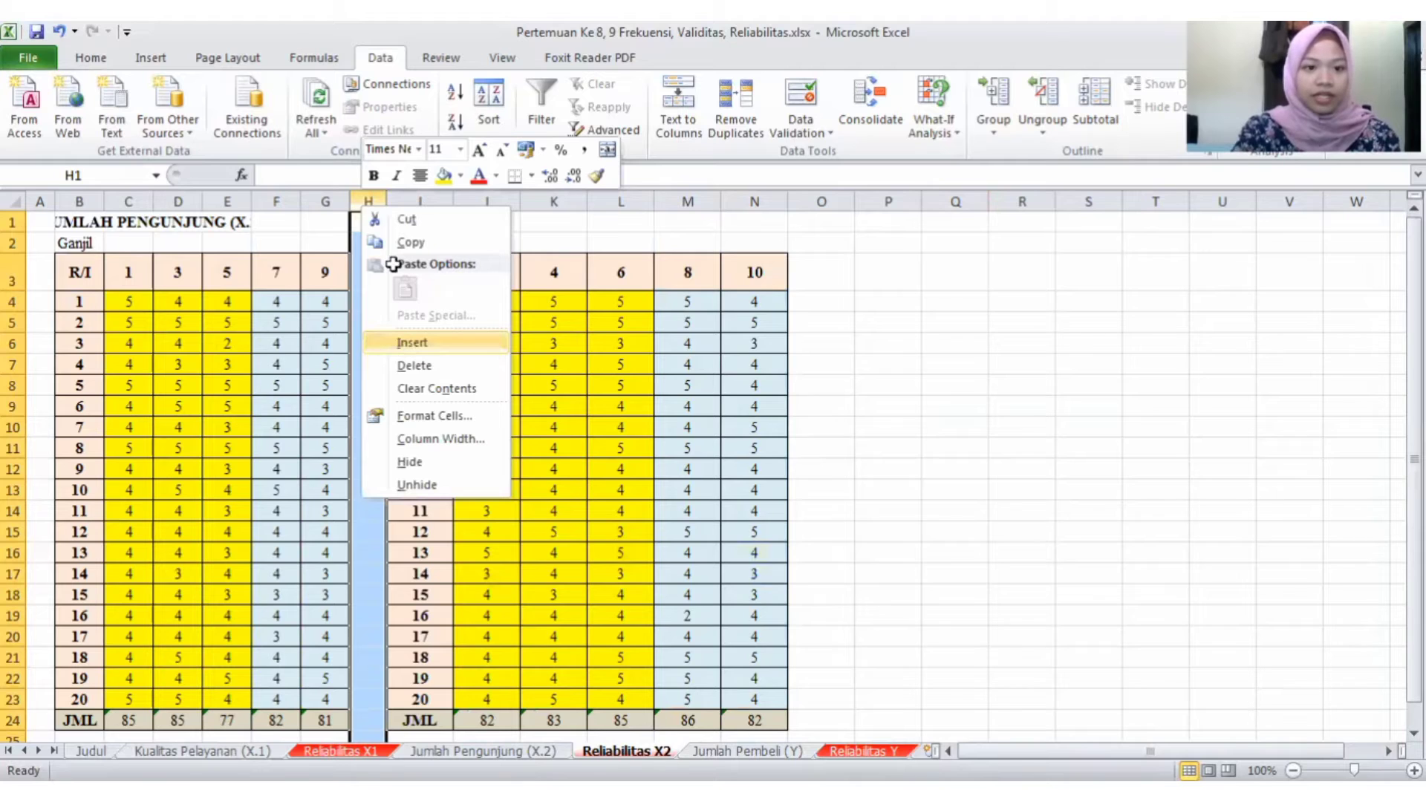
left_click(371, 266)
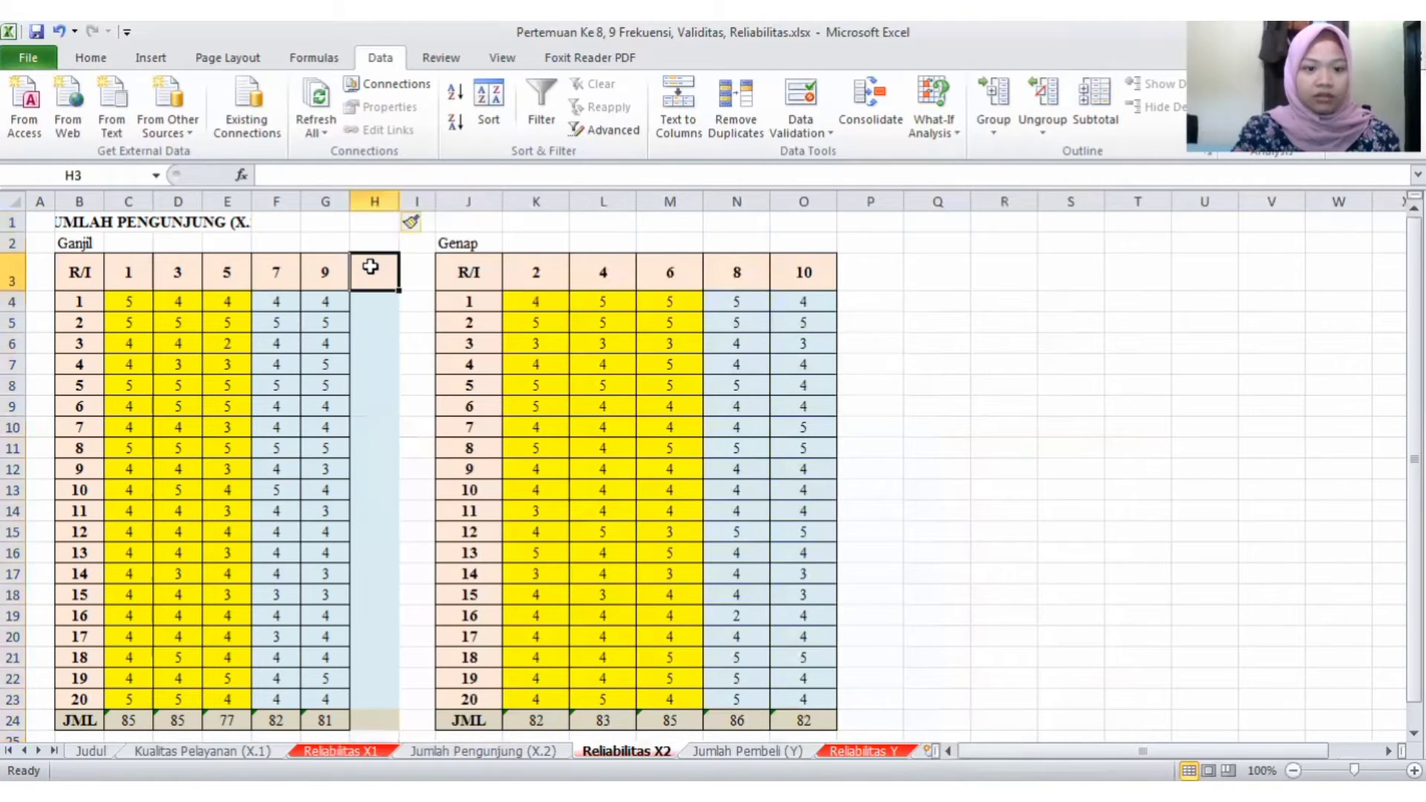
left_click_drag(370, 267, 369, 718)
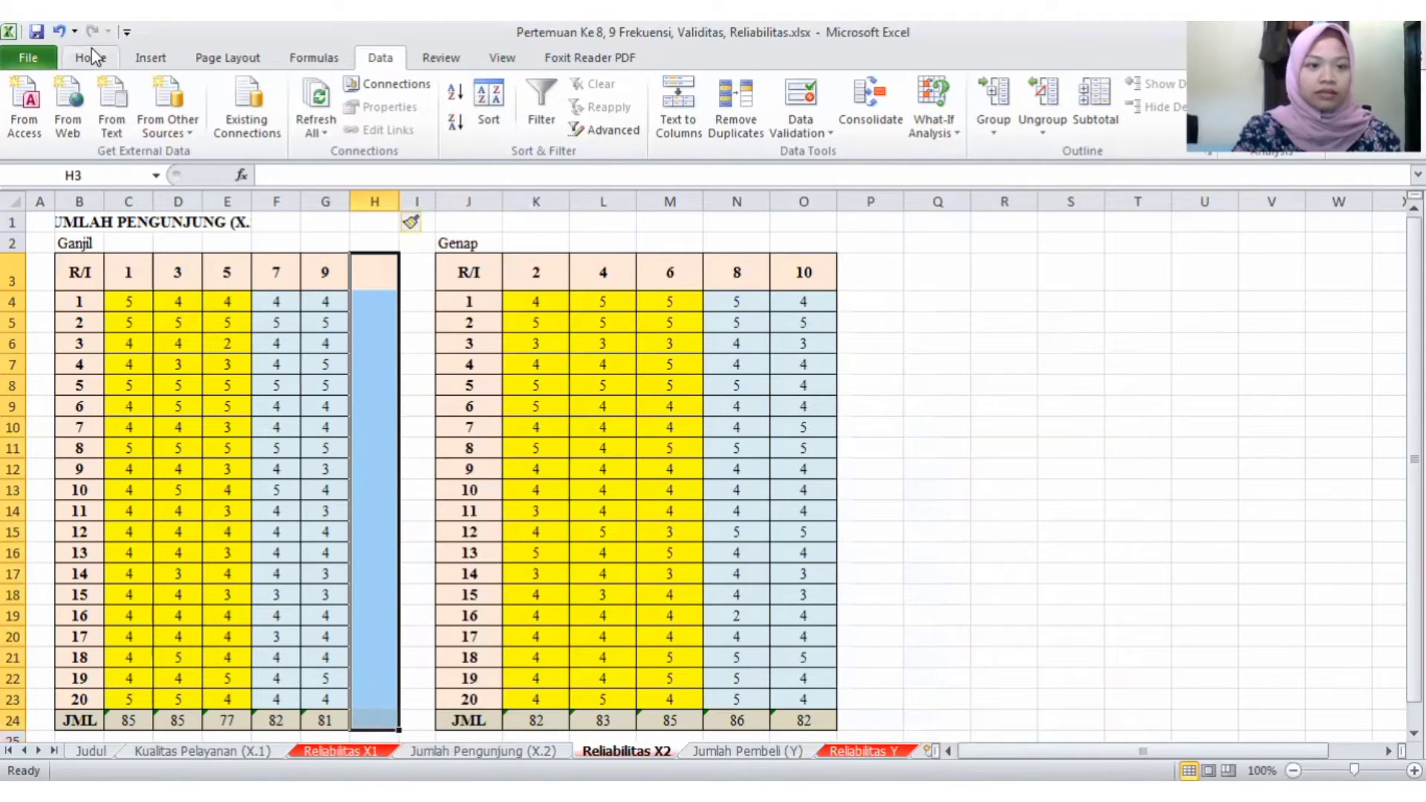
scroll(212, 117, "up", 4)
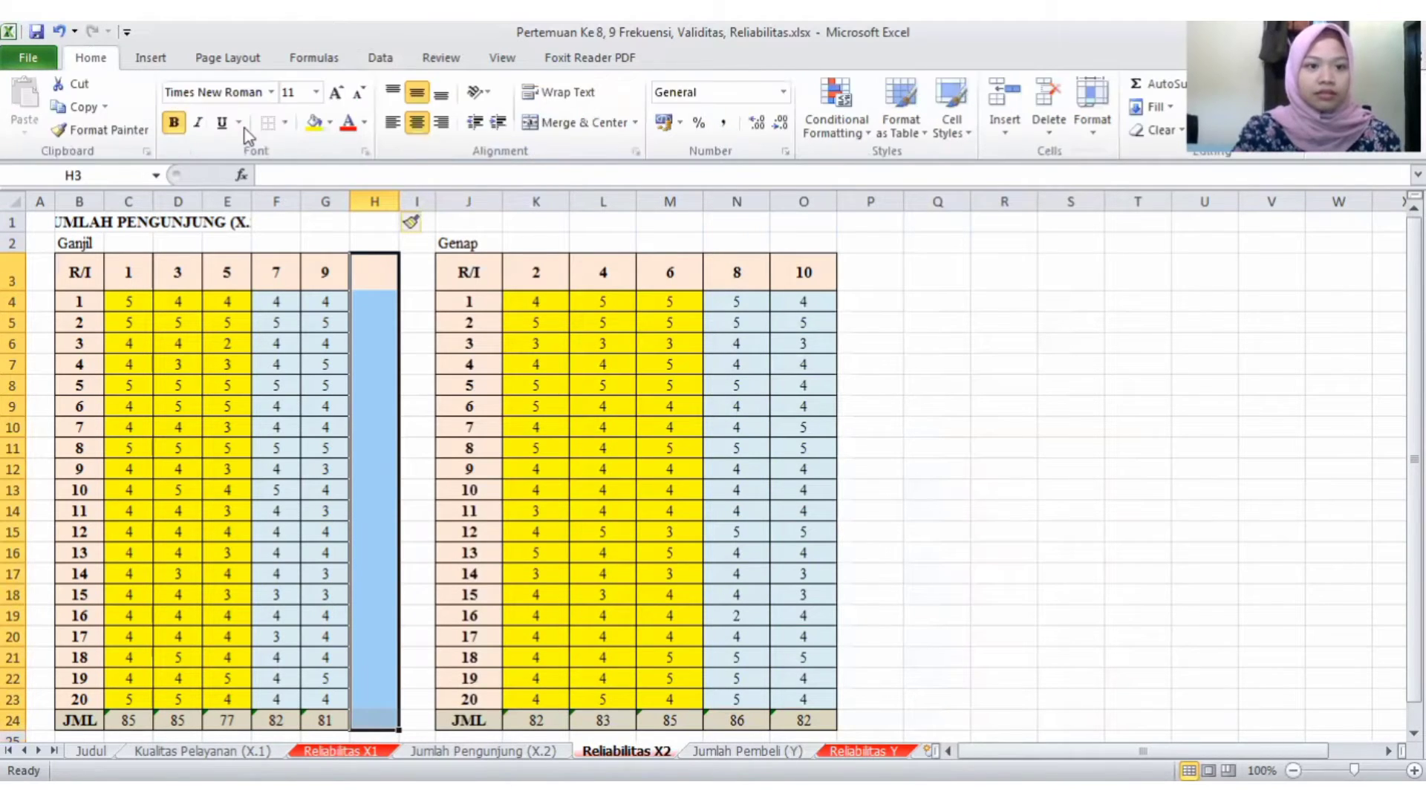
left_click(285, 122)
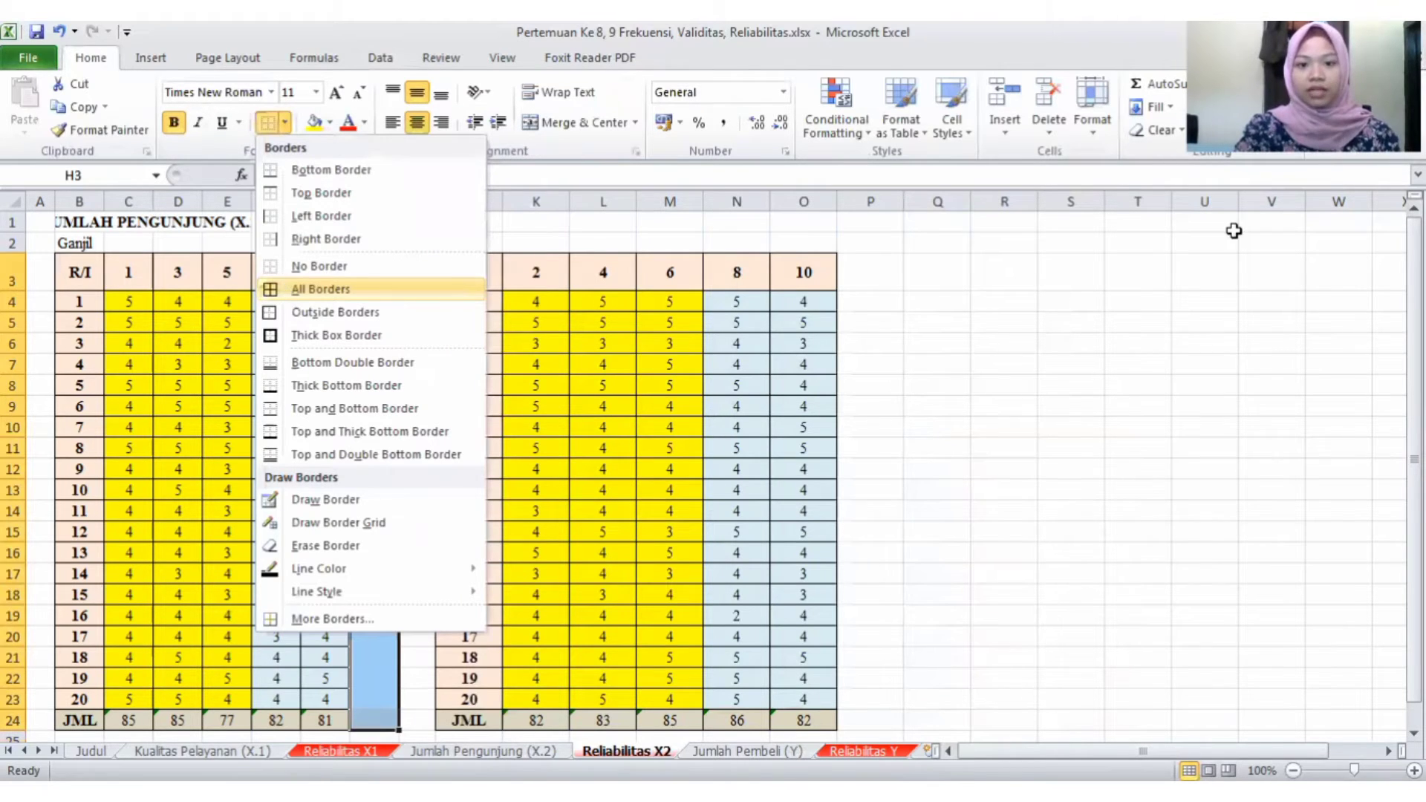
left_click(803, 222)
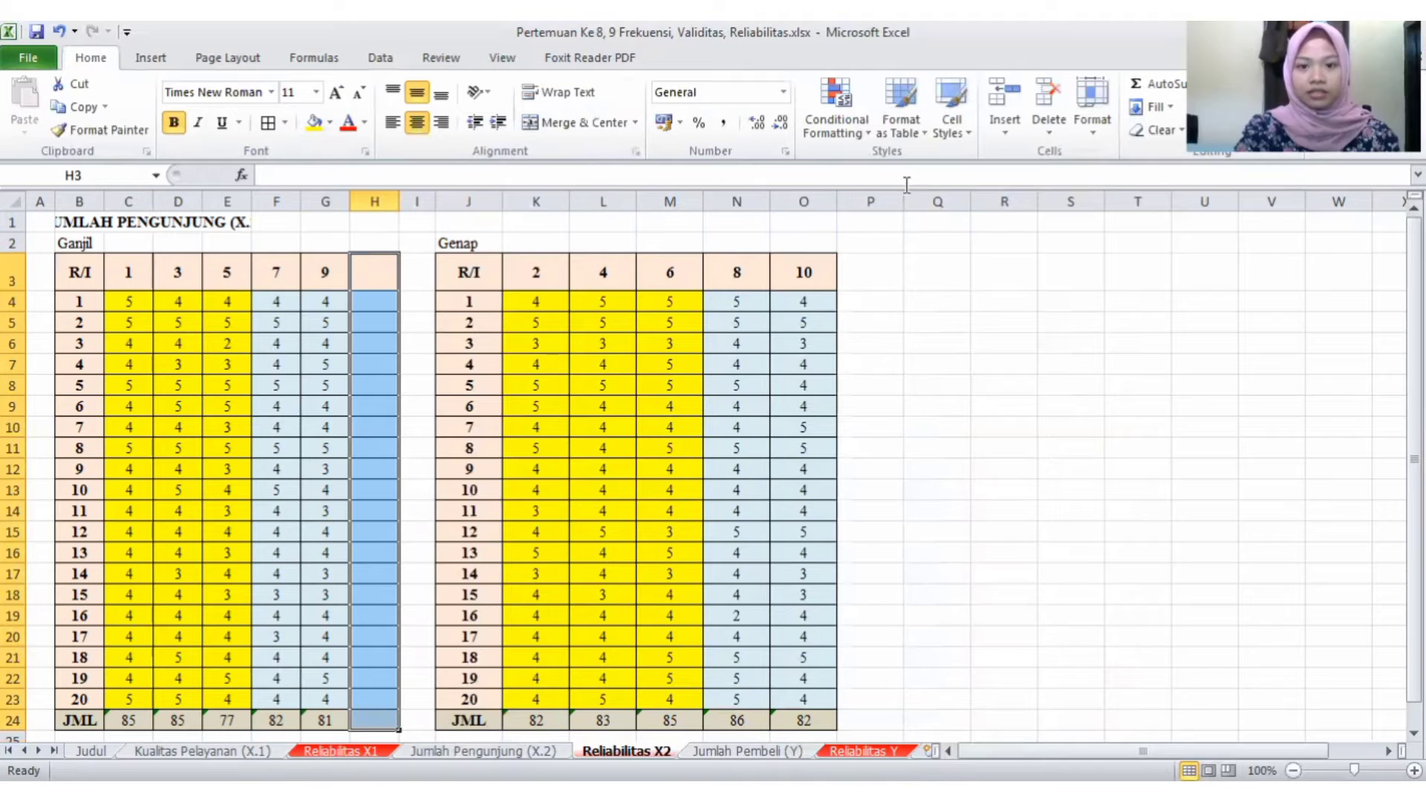
- Insert a column at P beside item 10 of the Genap table and apply all borders to P3:P24
left_click(869, 195)
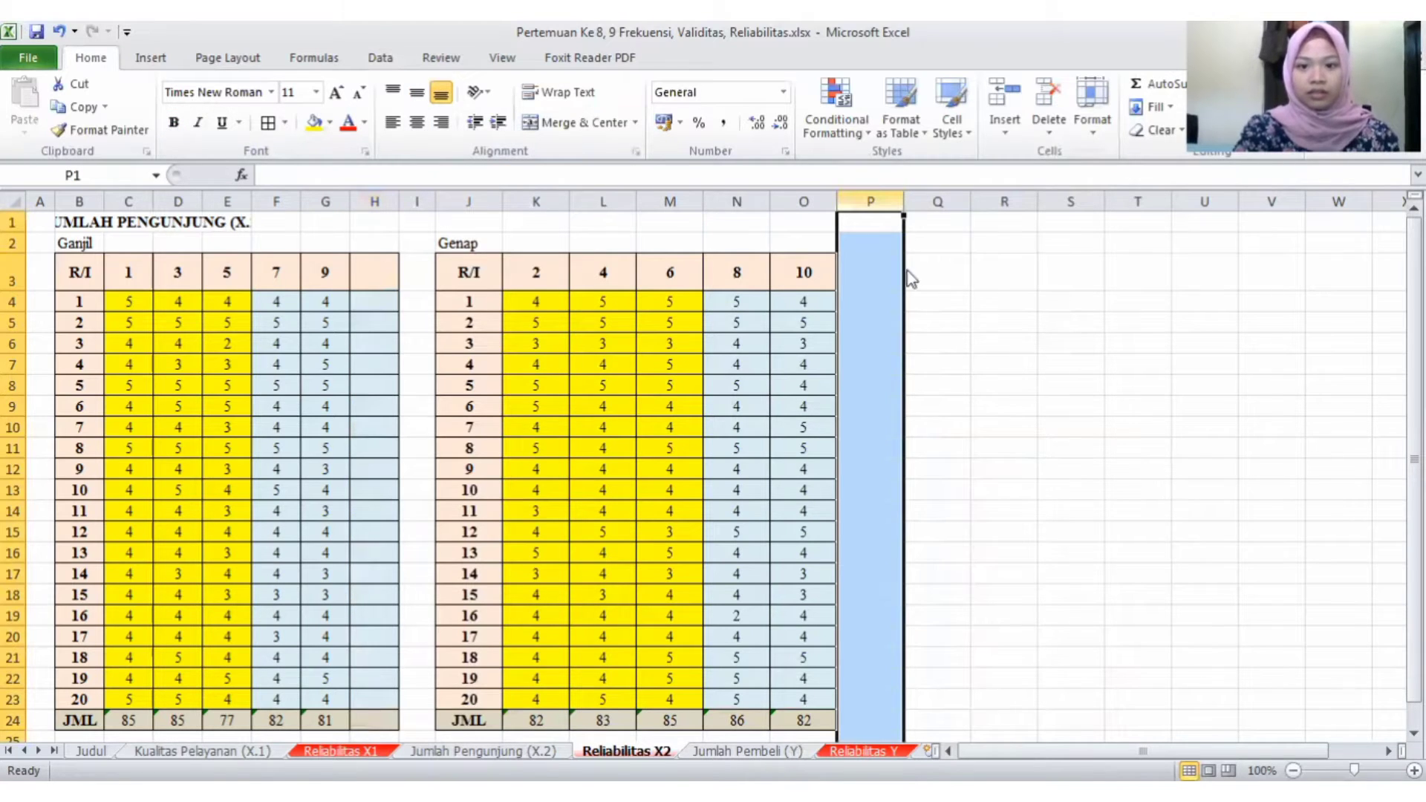
right_click(872, 199)
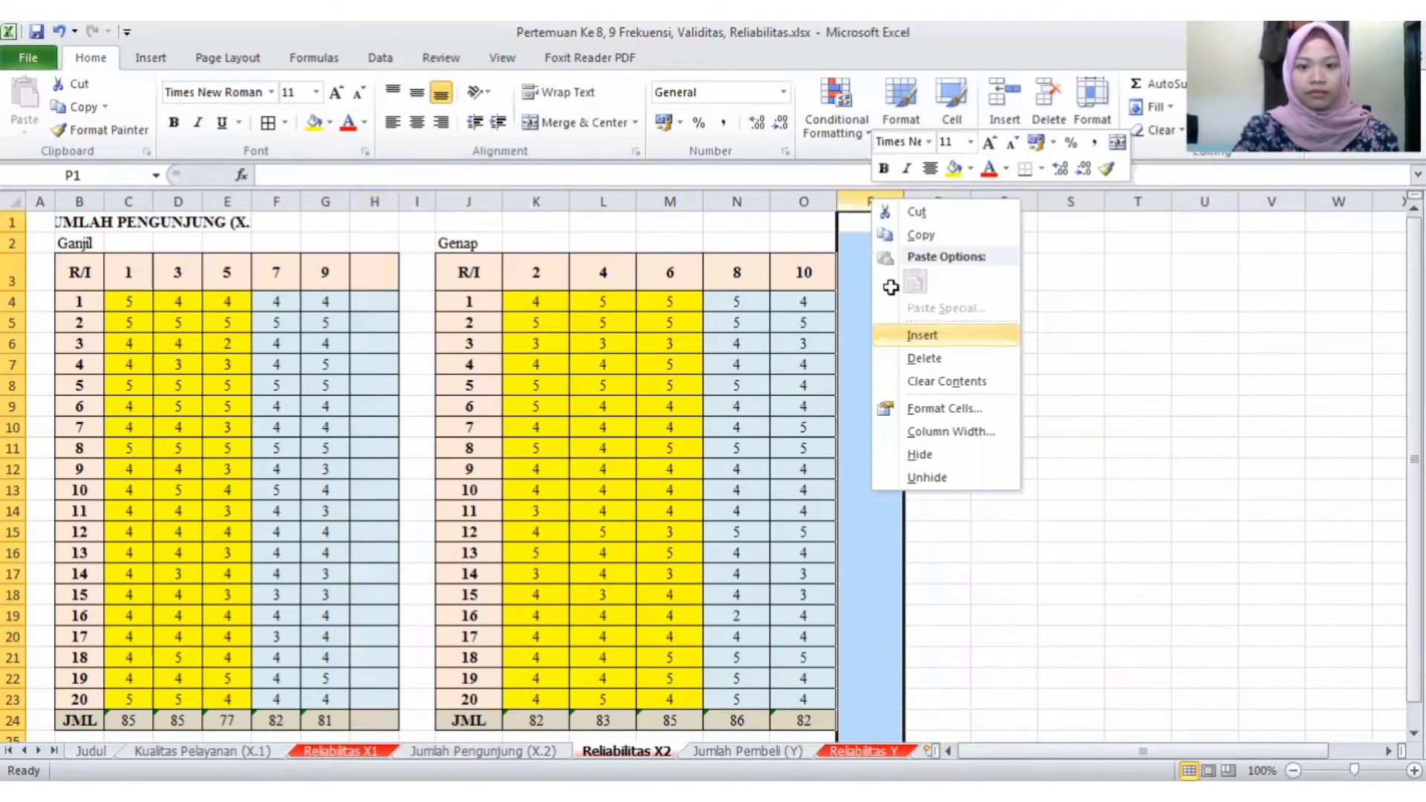
key("i")
left_click(883, 268)
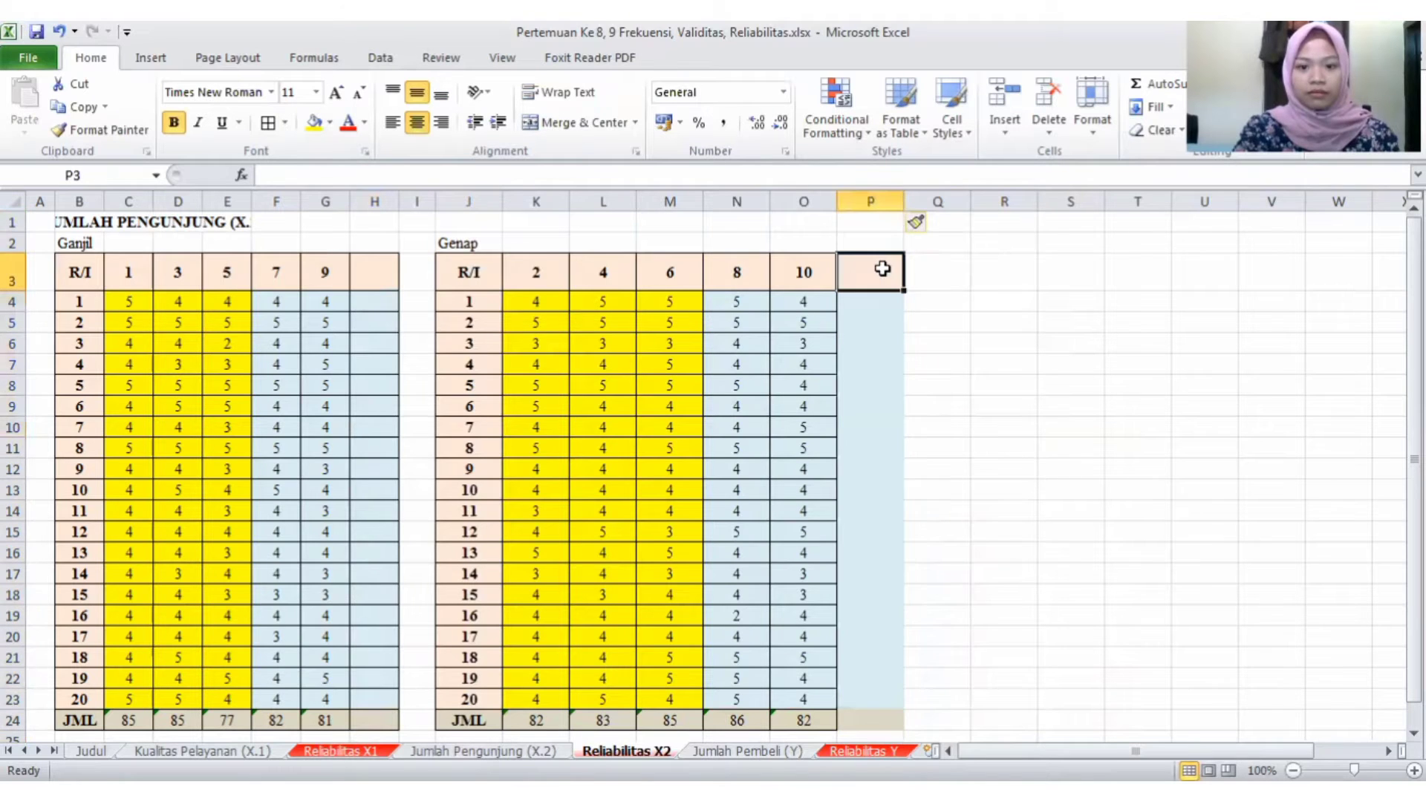
left_click(987, 612)
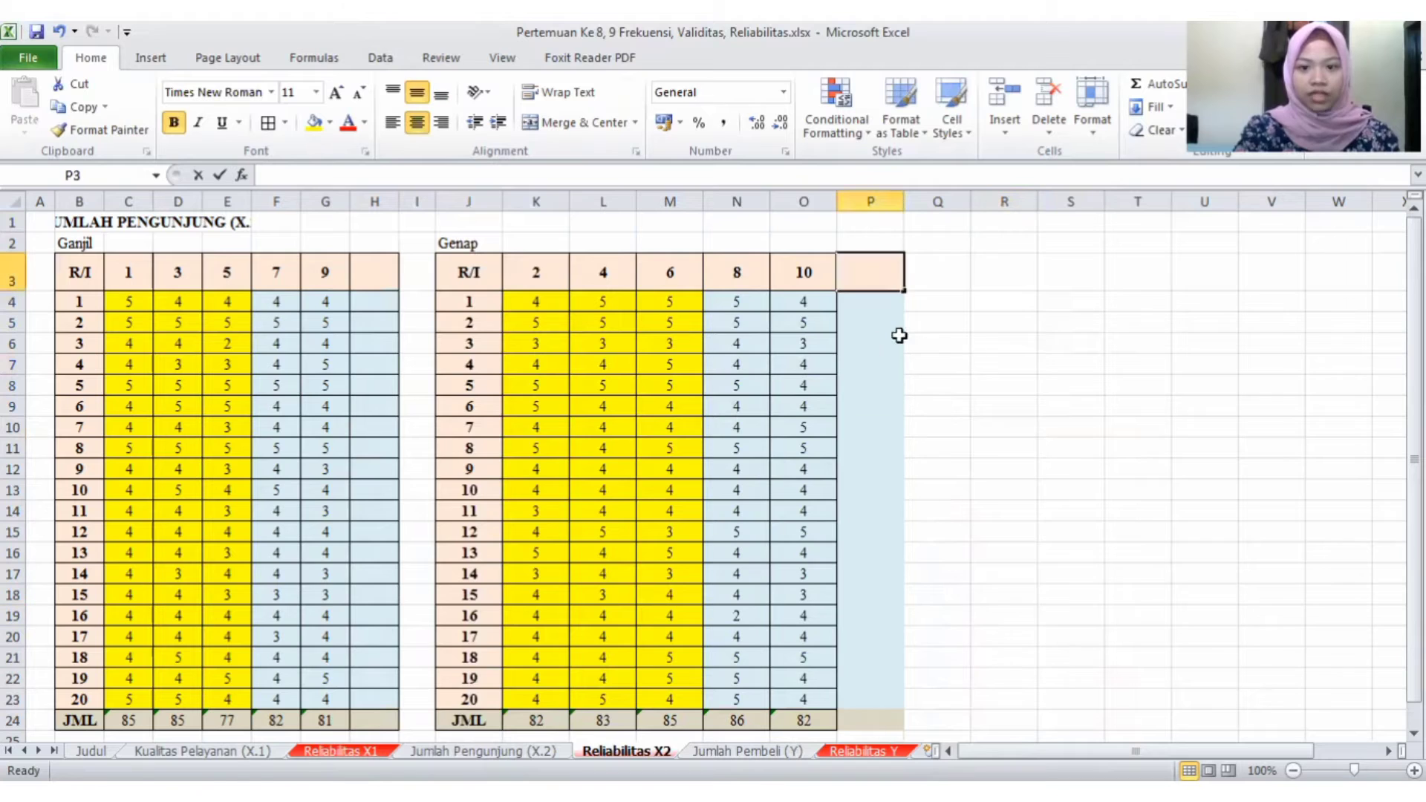
left_click(973, 358)
left_click_drag(878, 275, 868, 718)
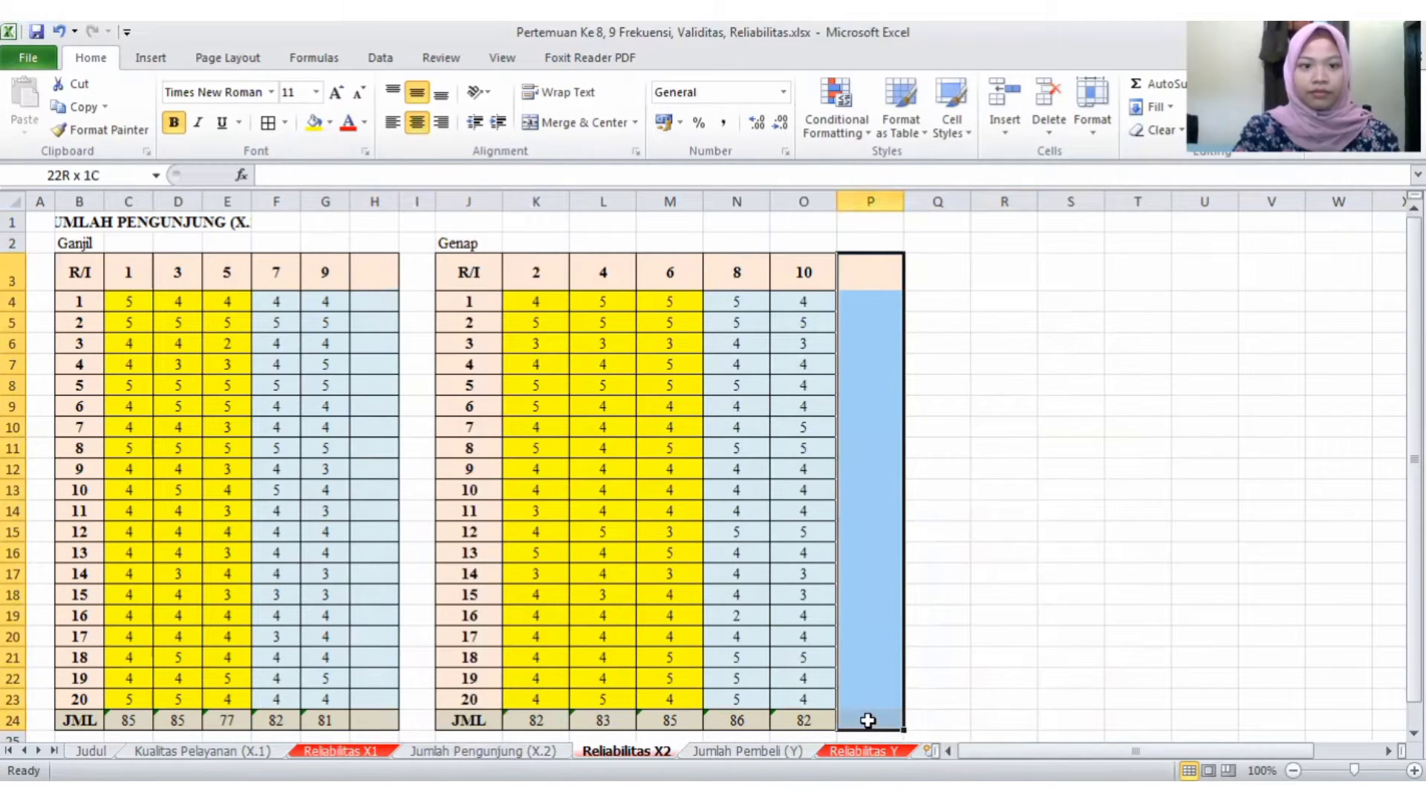
left_click(268, 124)
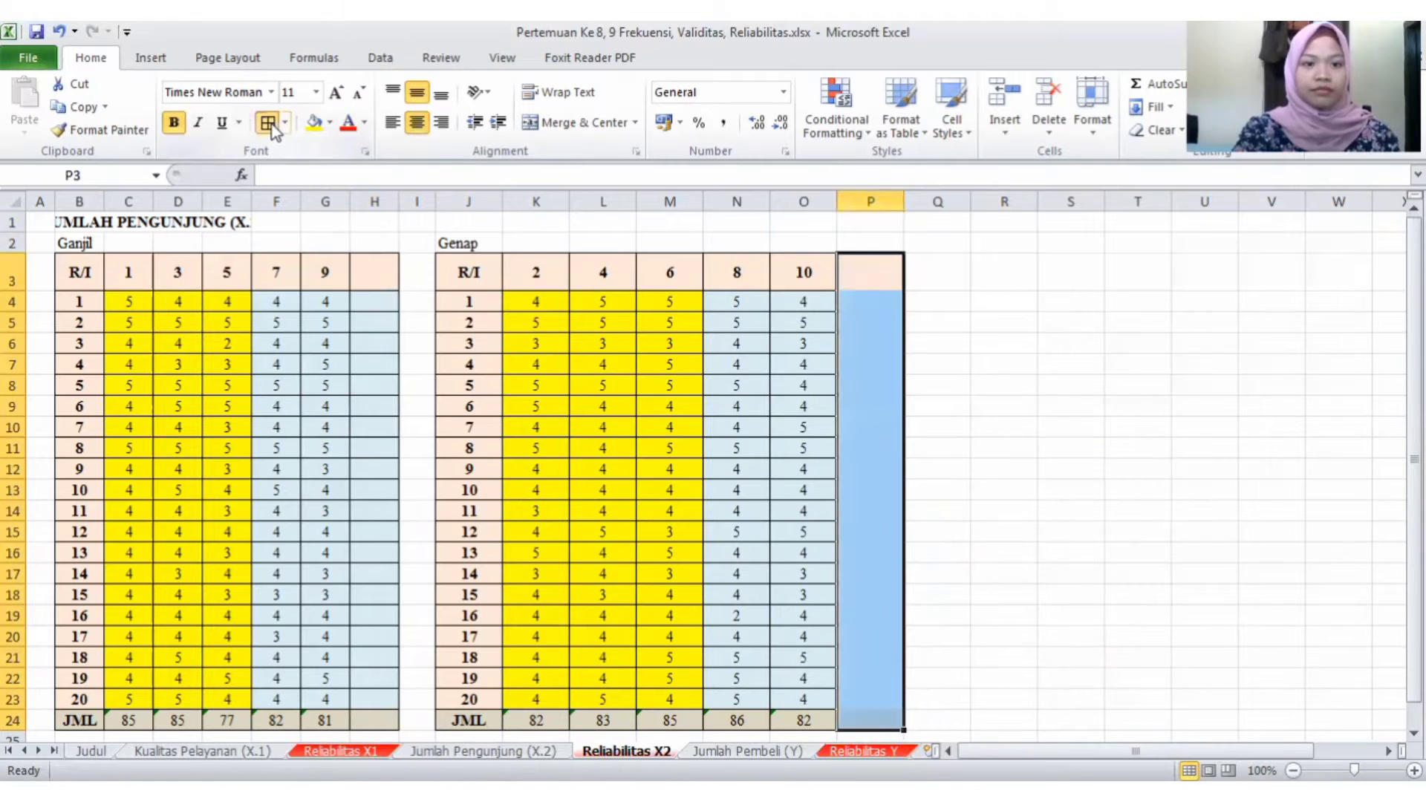
- Enter the header Jumlah in H3 of the Ganjil table and widen column H to fit it
left_click(381, 276)
type("Ju")
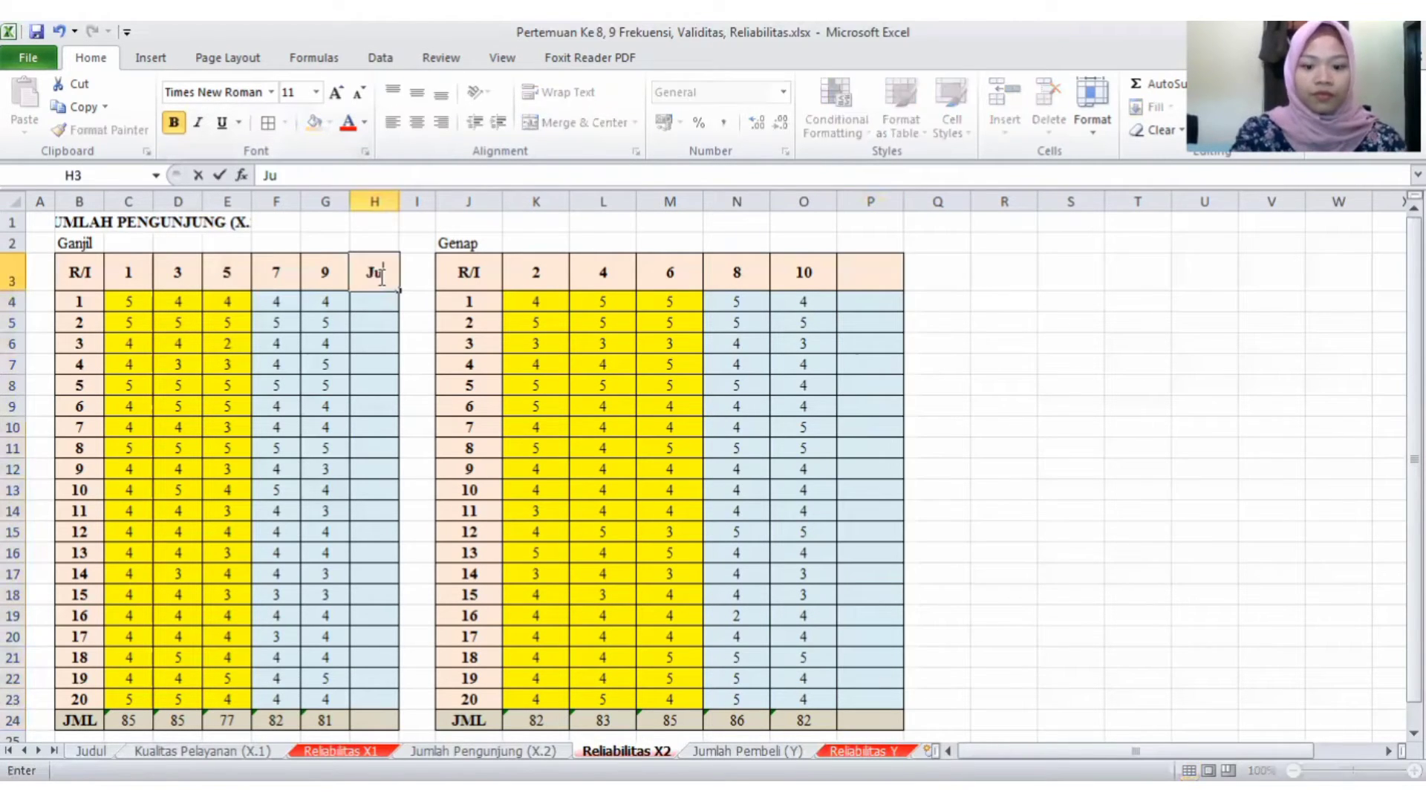
type("mlah")
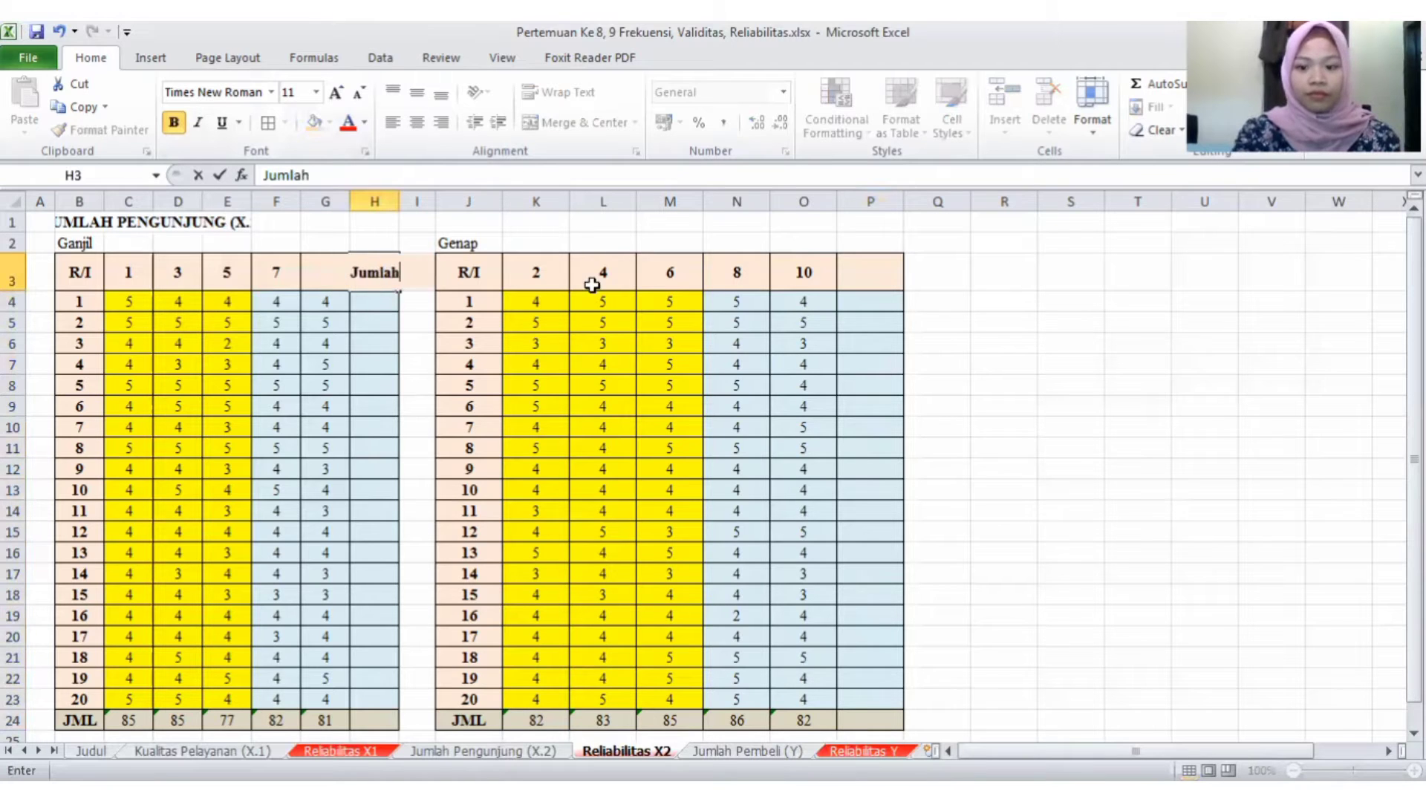
key("Return")
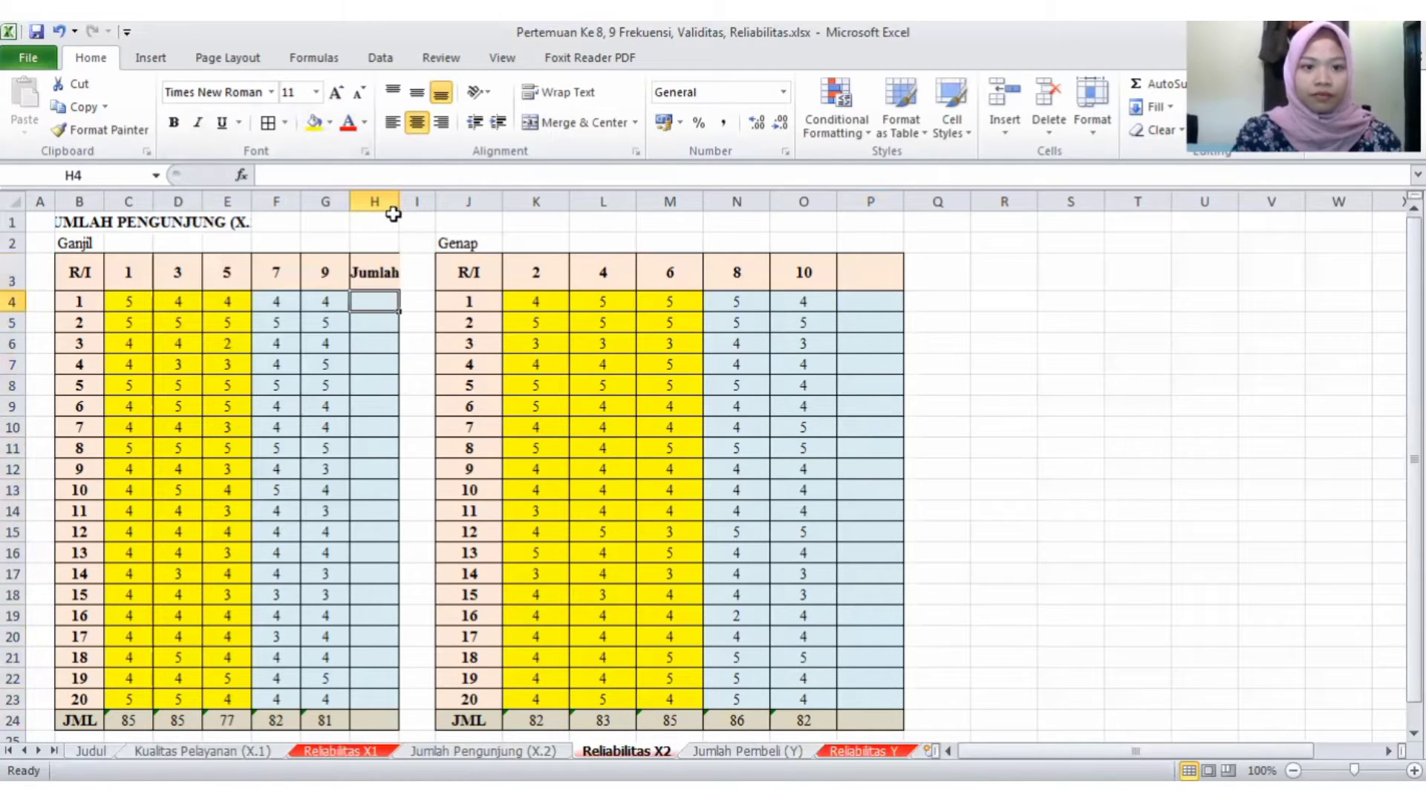
left_click_drag(406, 199, 414, 197)
- Enter the header Jumlah in P3 of the Genap table
left_click(879, 268)
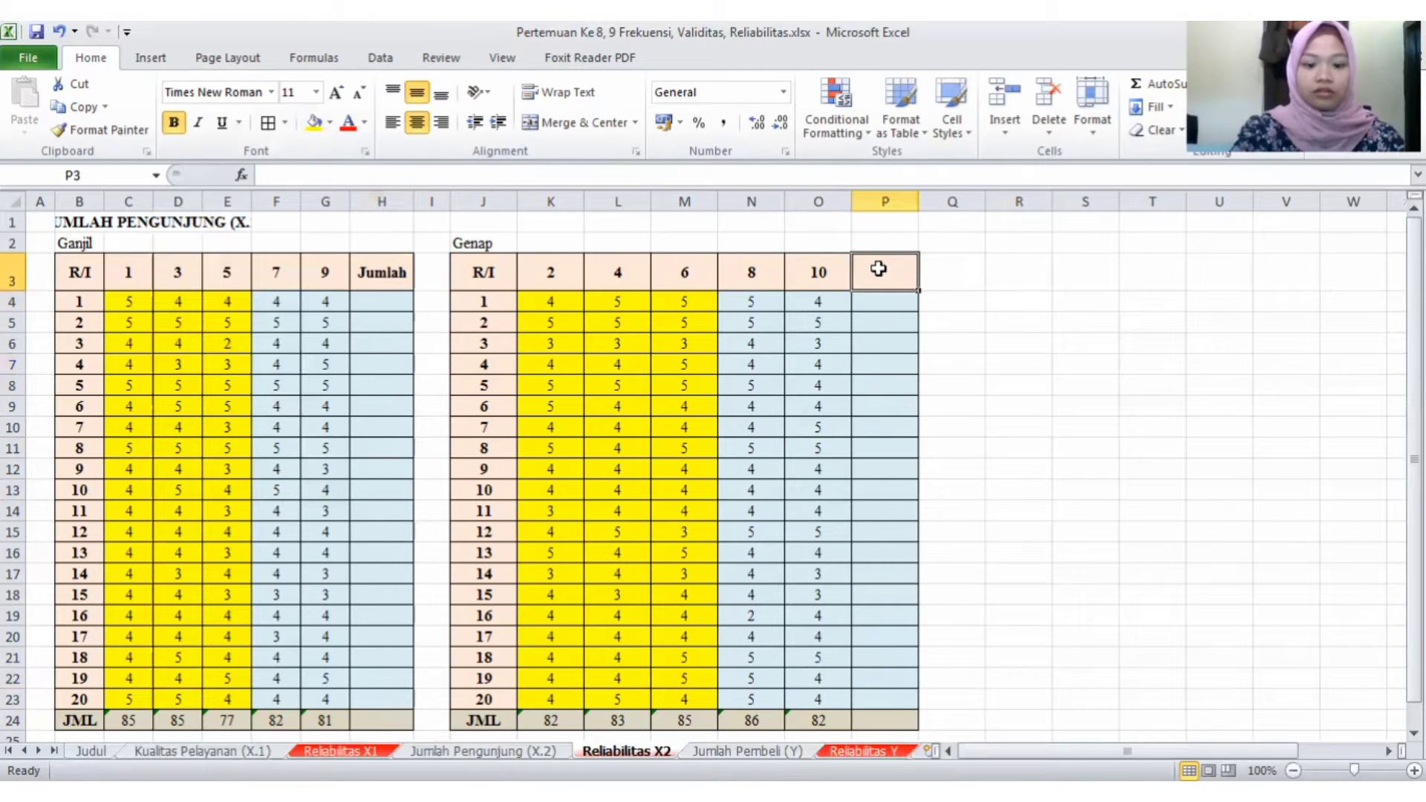
type("Jumla")
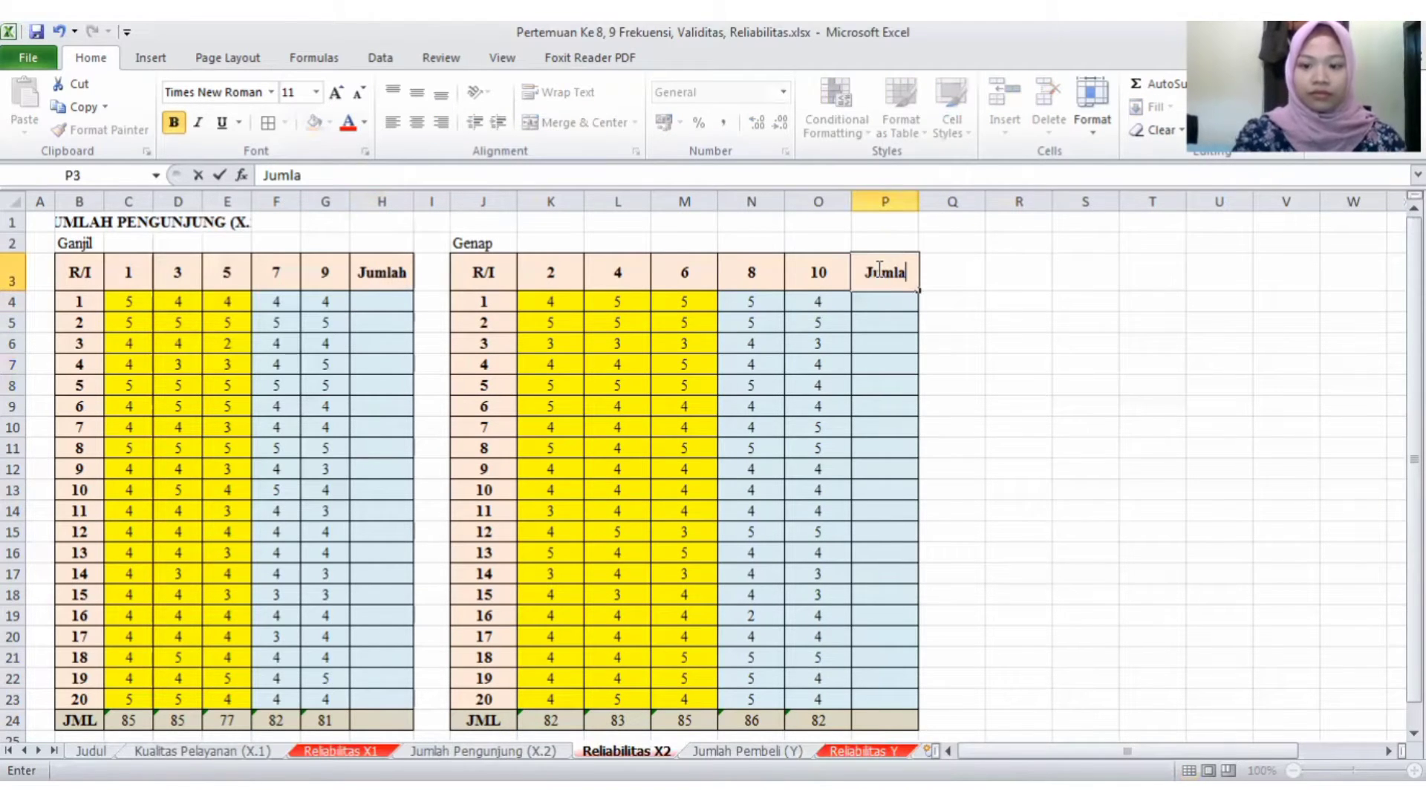
type("h")
key("Return")
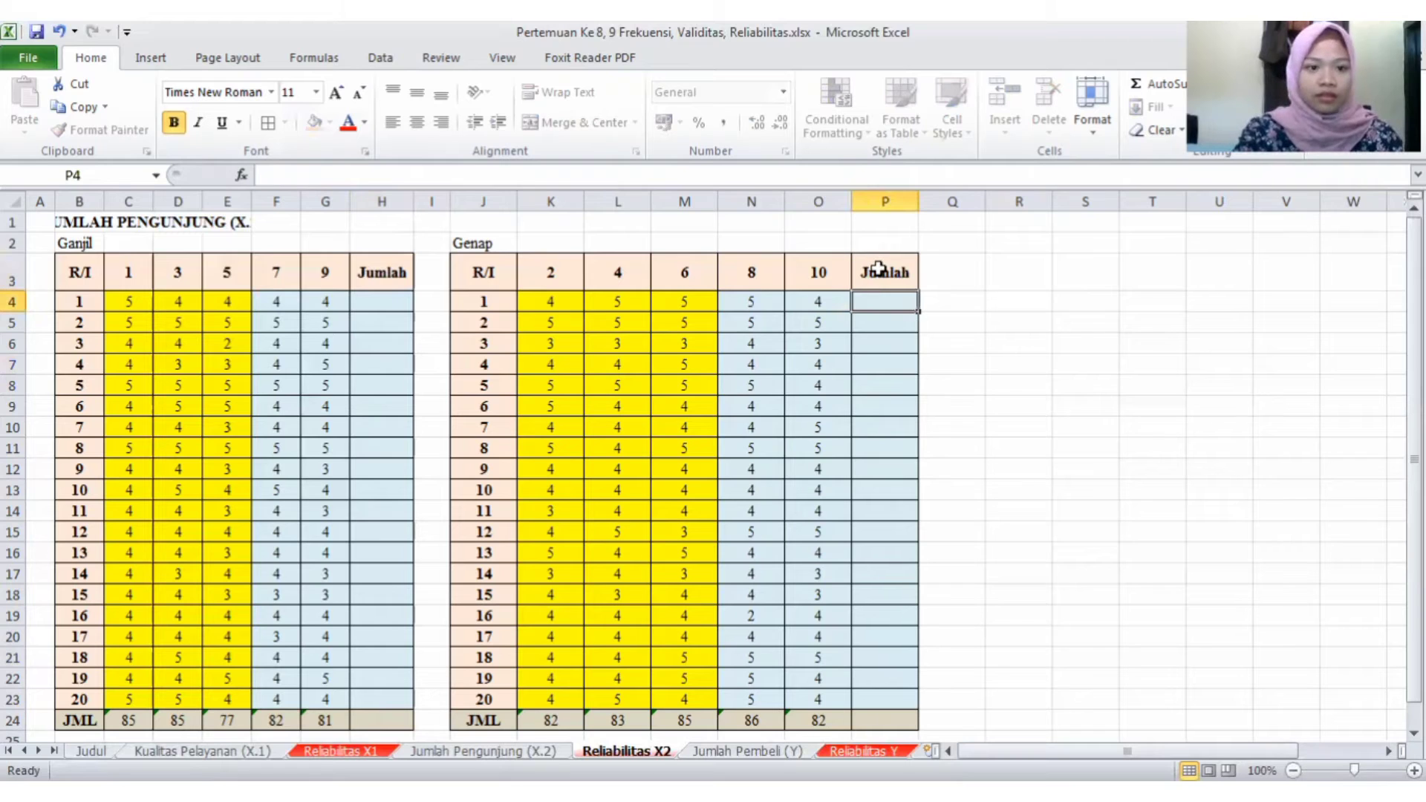
- Fill the Jumlah columns of the Ganjil and Genap tables using AutoSum over C4:H24 and K4:P24
left_click_drag(117, 306, 361, 321)
left_click_drag(396, 726, 398, 690)
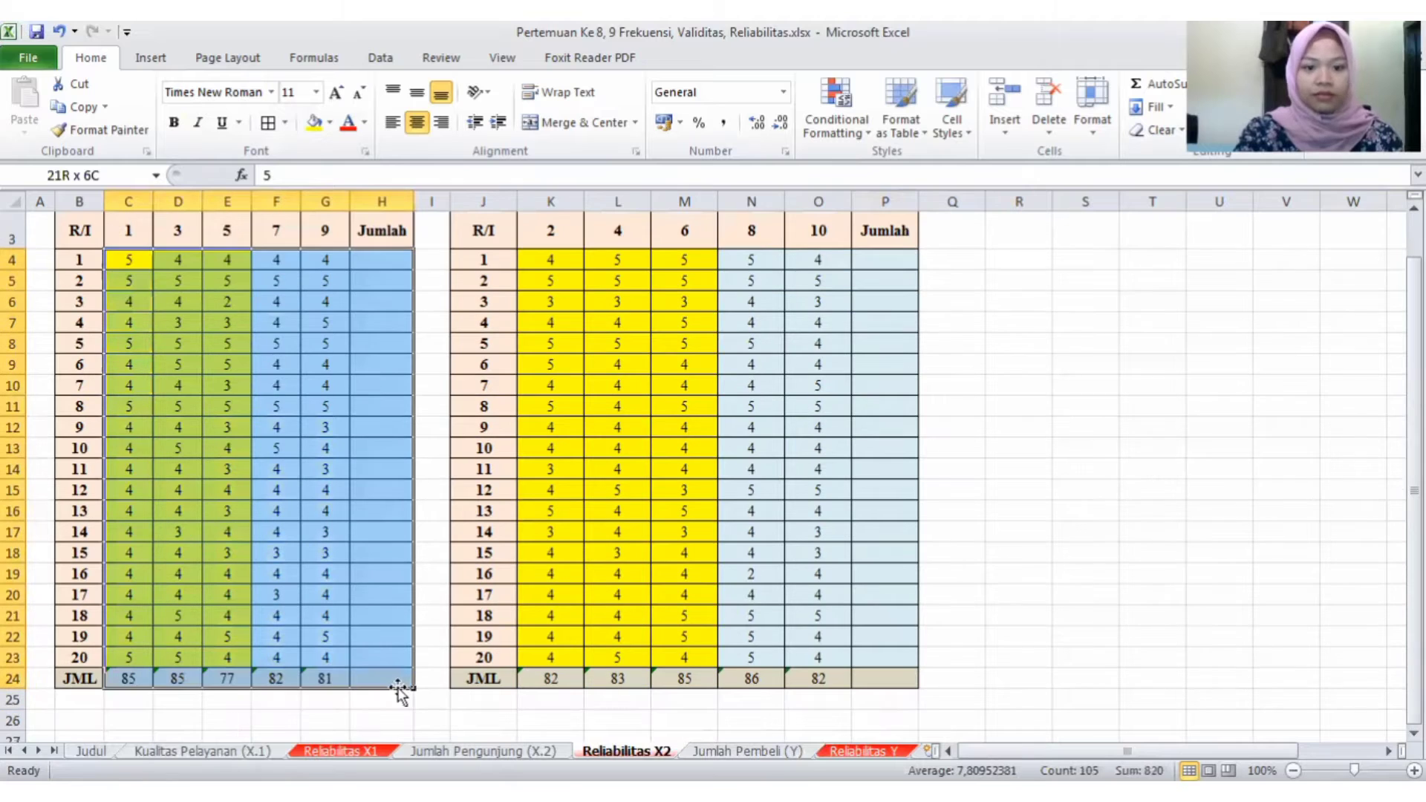
left_click(1146, 86)
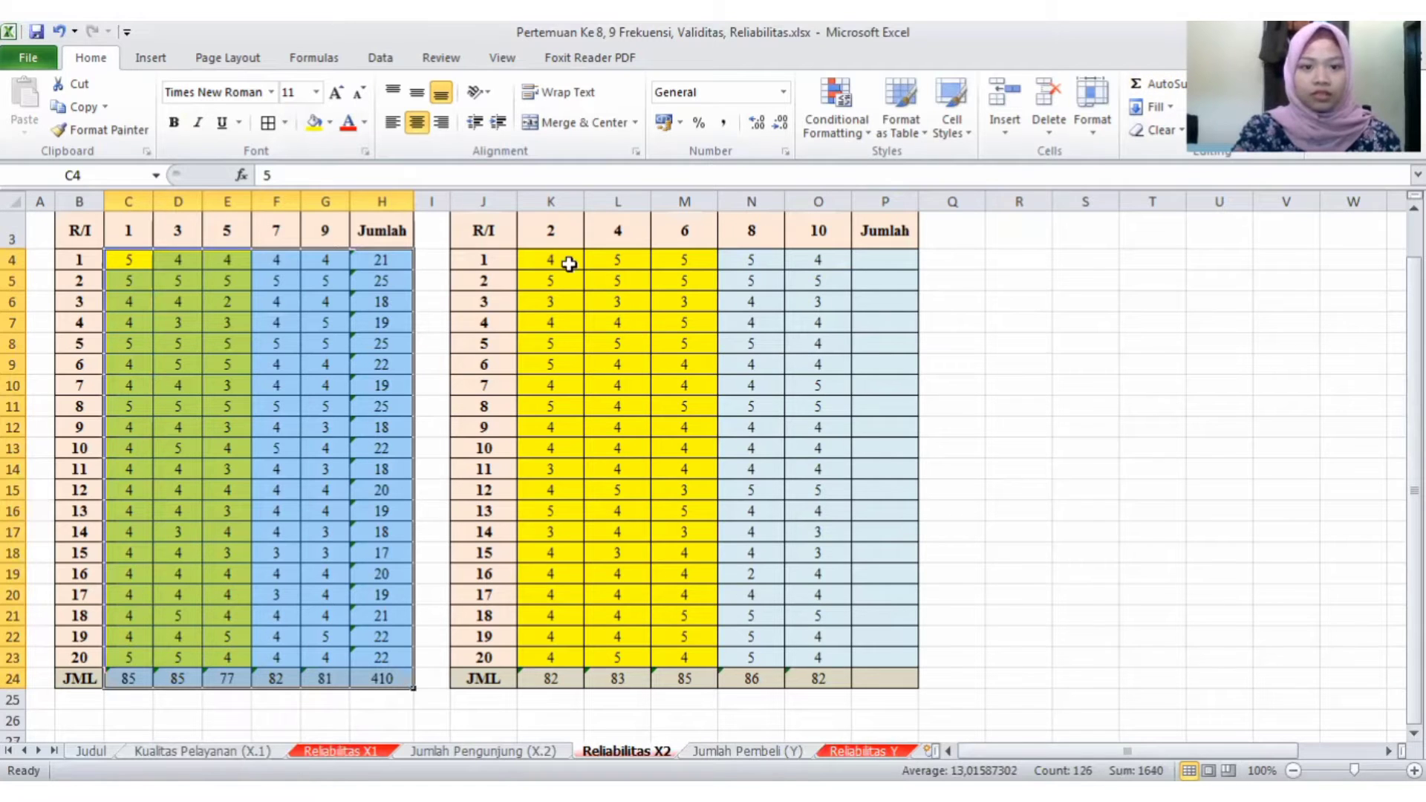
left_click_drag(551, 259, 906, 680)
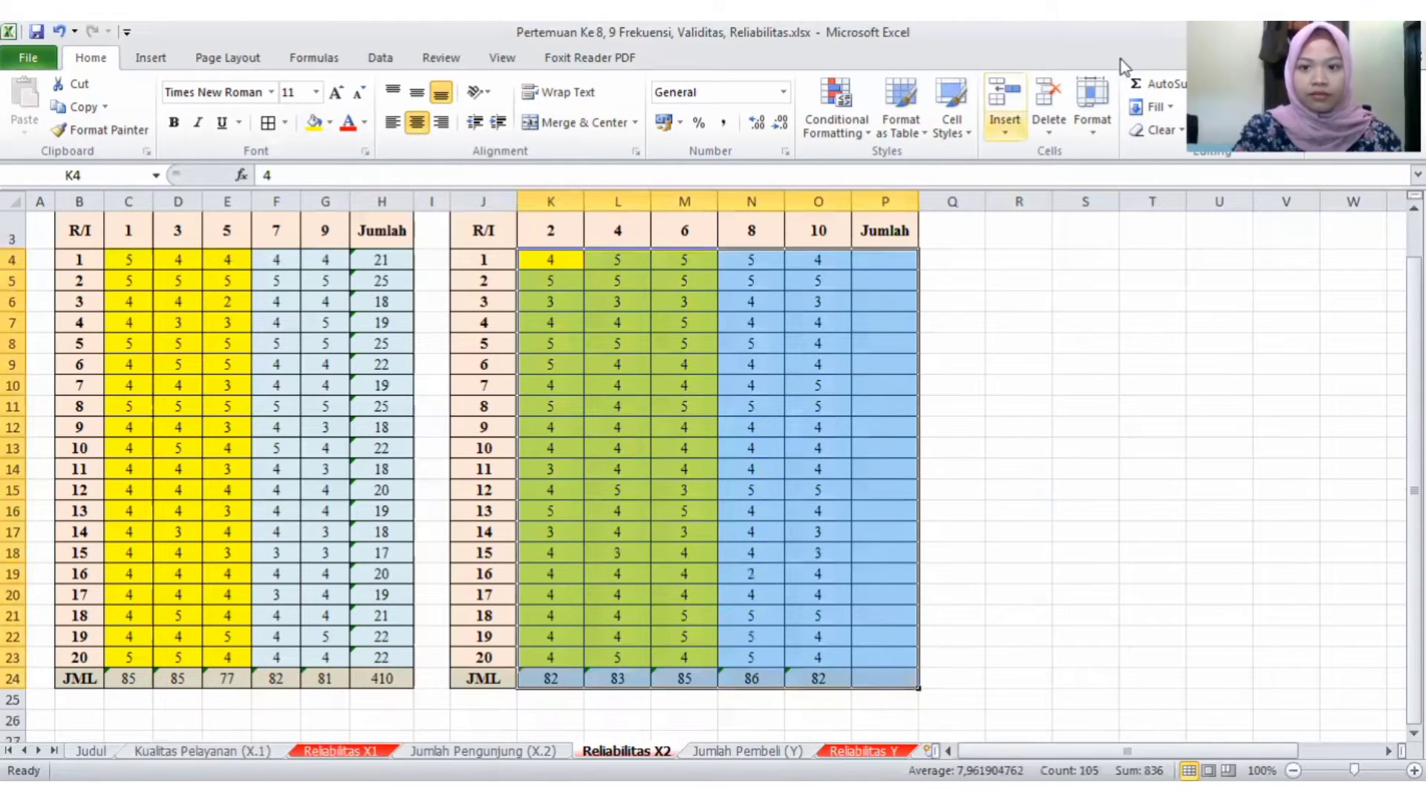
left_click(1142, 83)
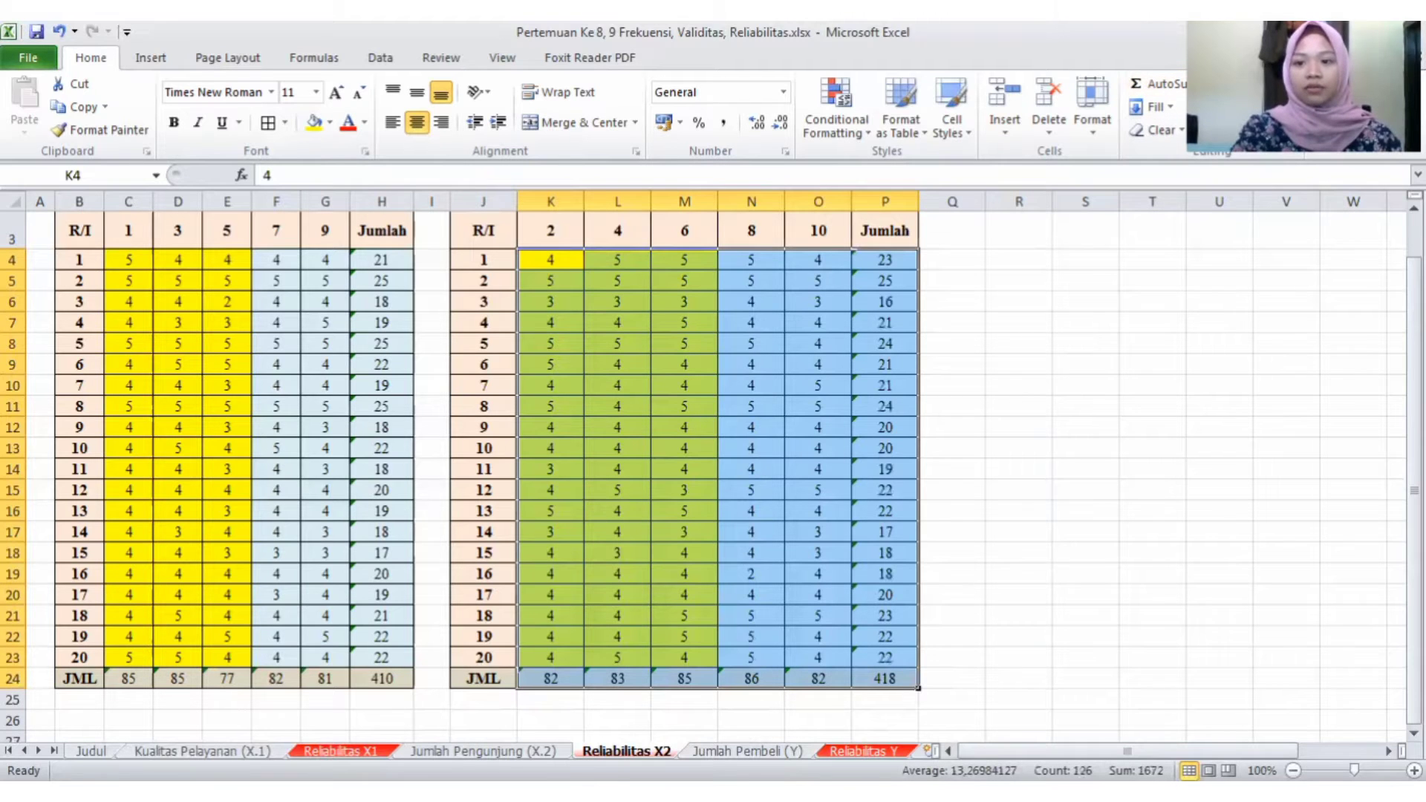
left_click_drag(1414, 490, 1413, 458)
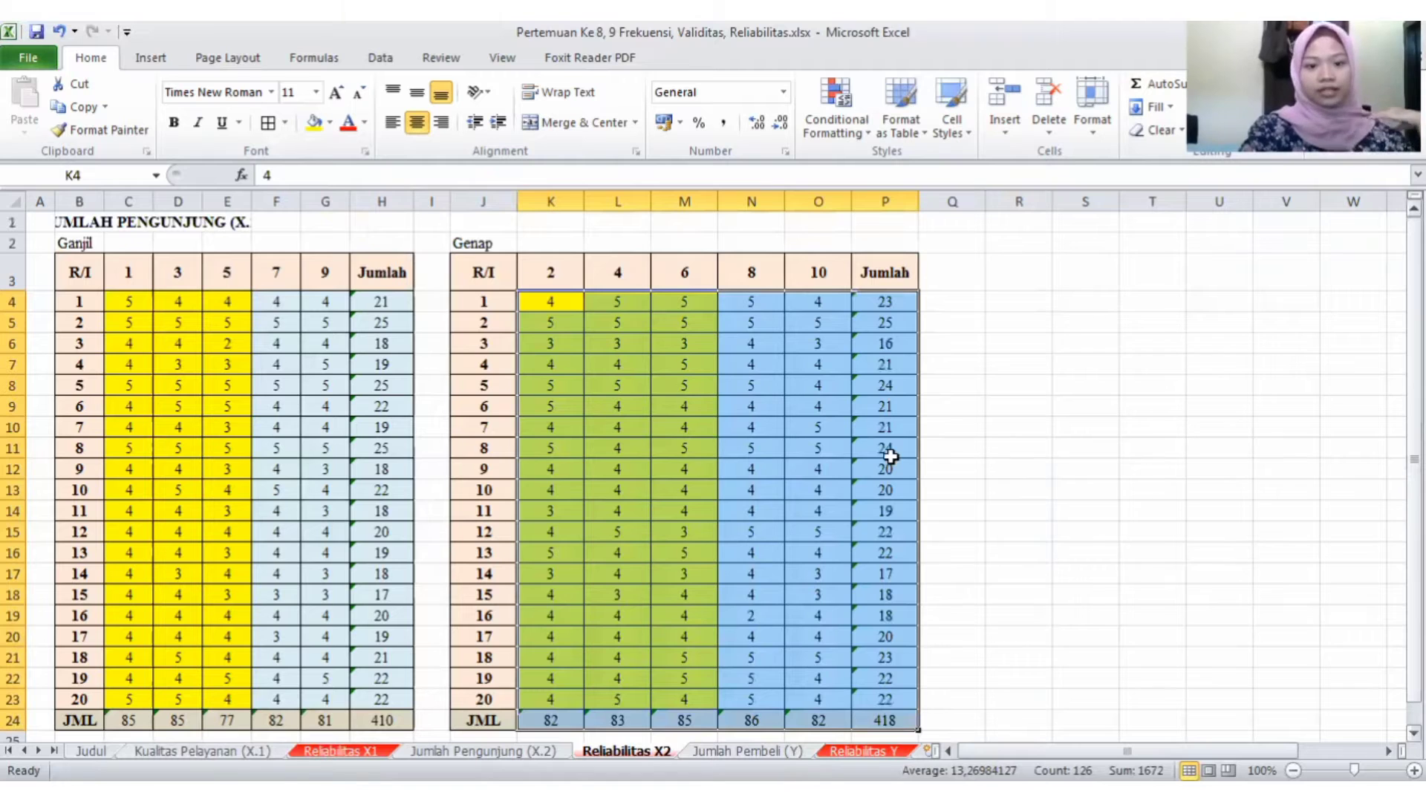
left_click(340, 751)
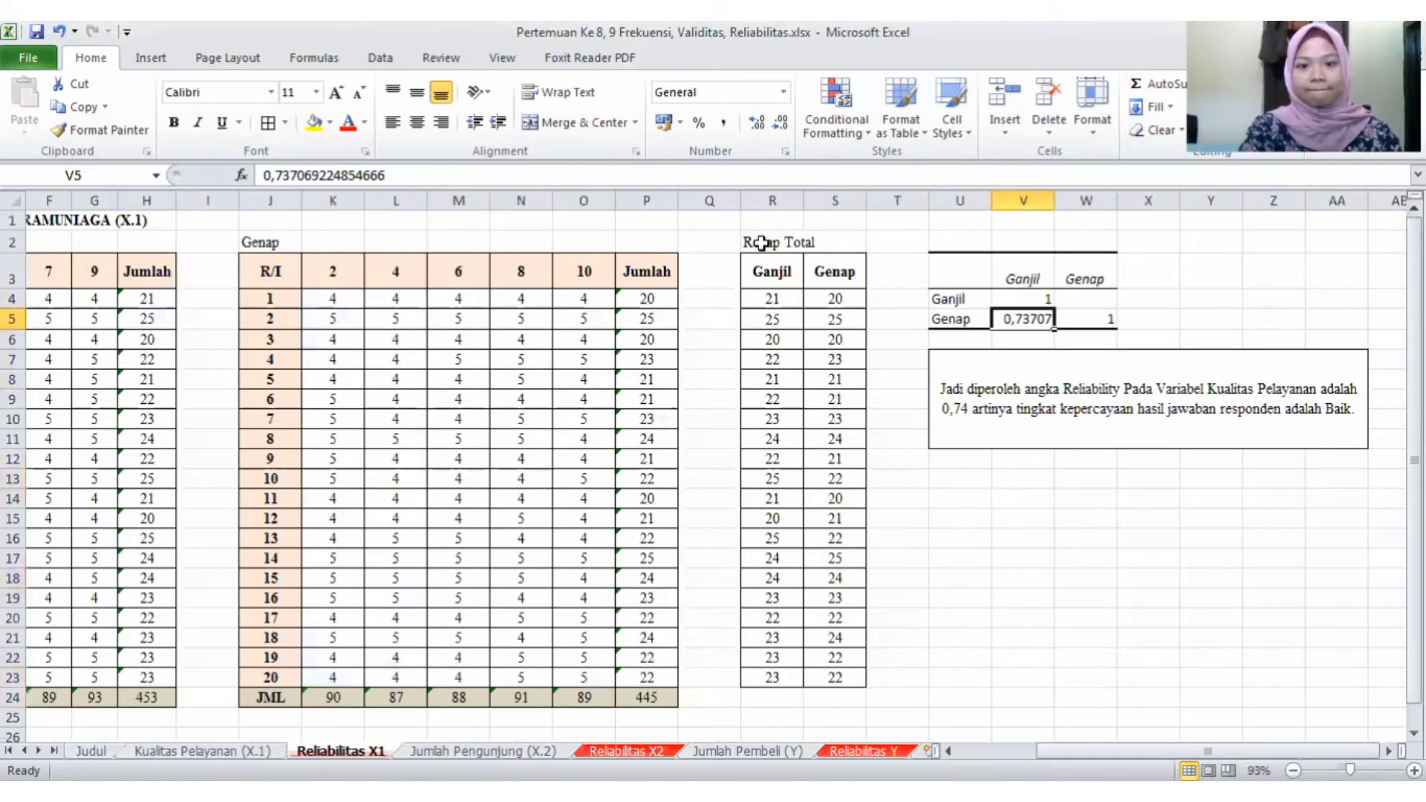
left_click_drag(761, 243, 843, 243)
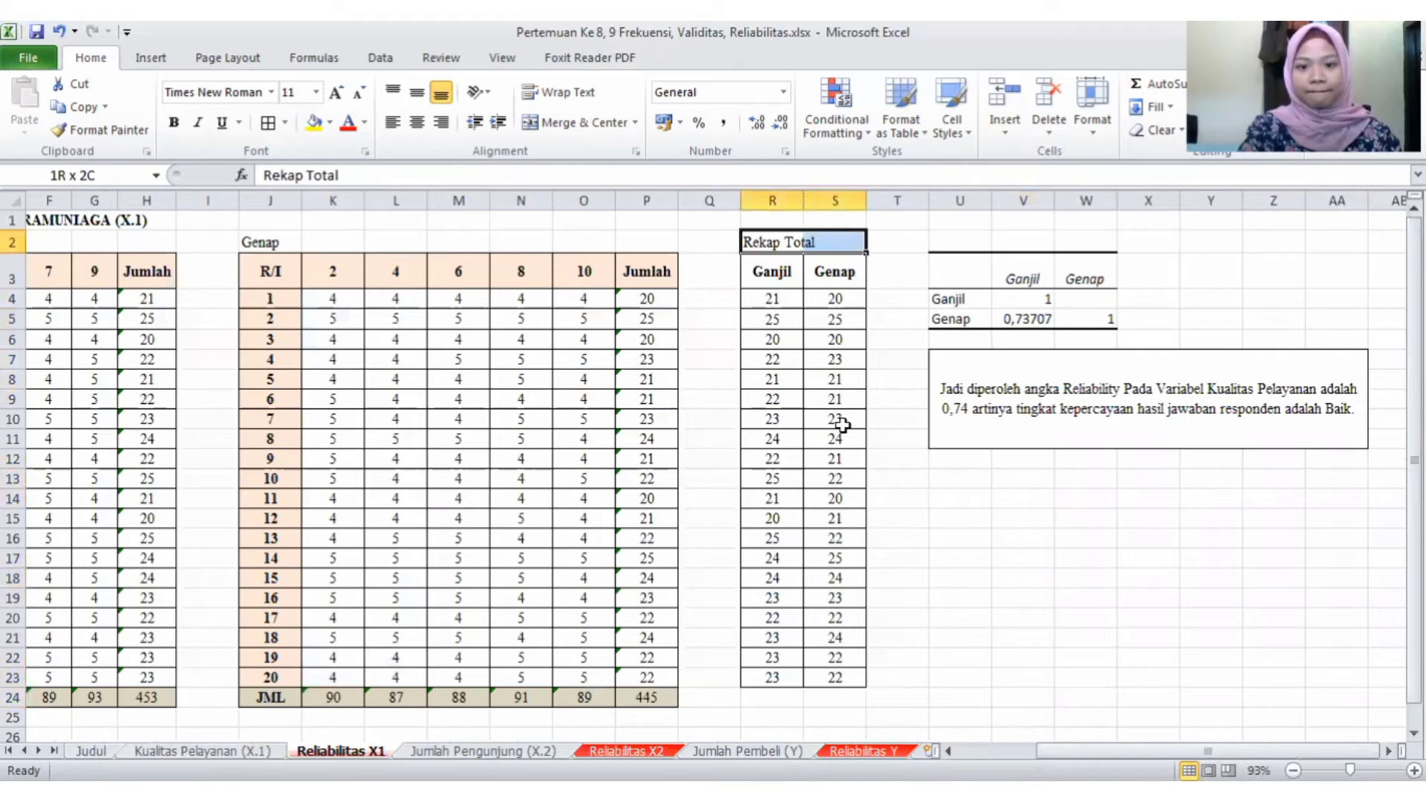
left_click_drag(846, 652, 849, 677)
key("ctrl+c")
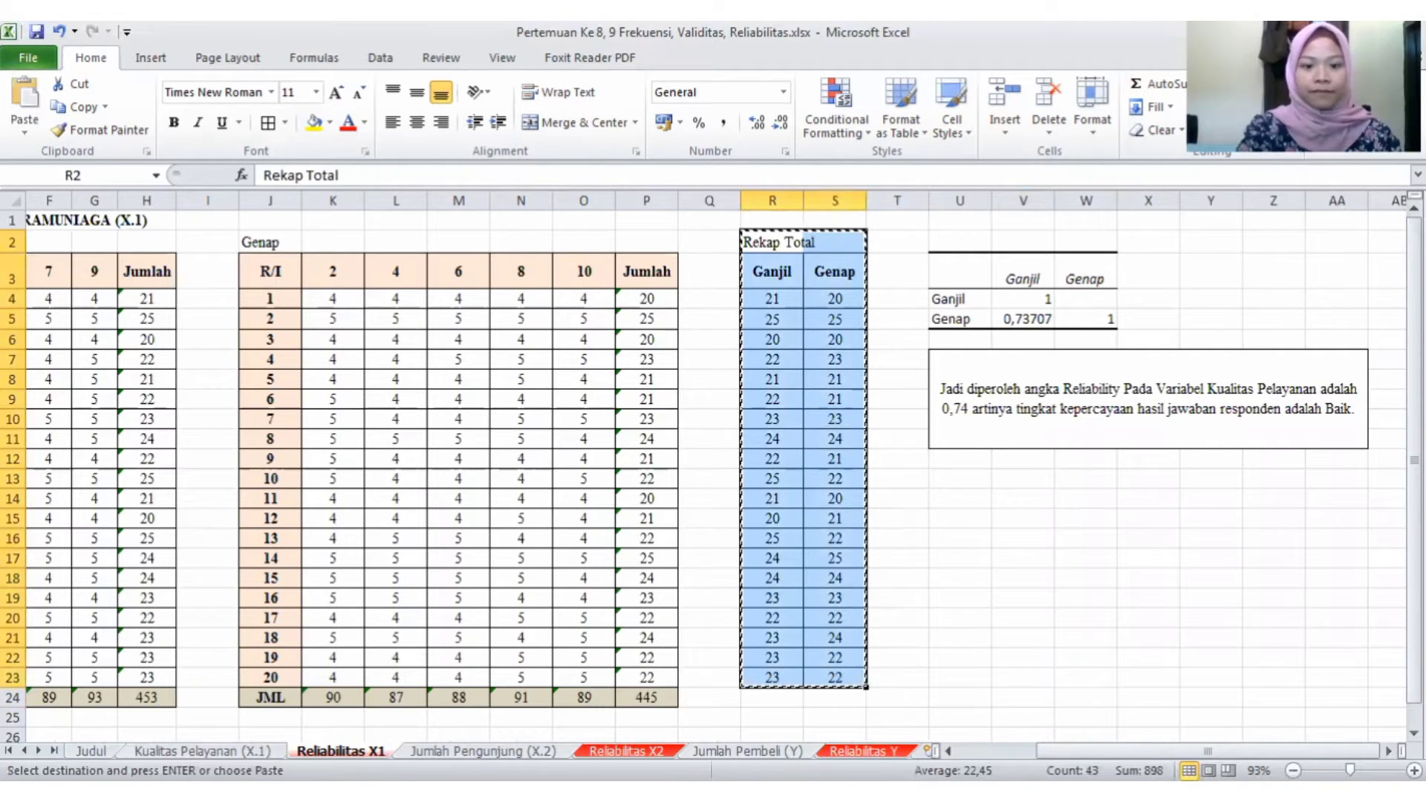
key("ctrl+Page_Down")
key("ctrl+Page_Down")
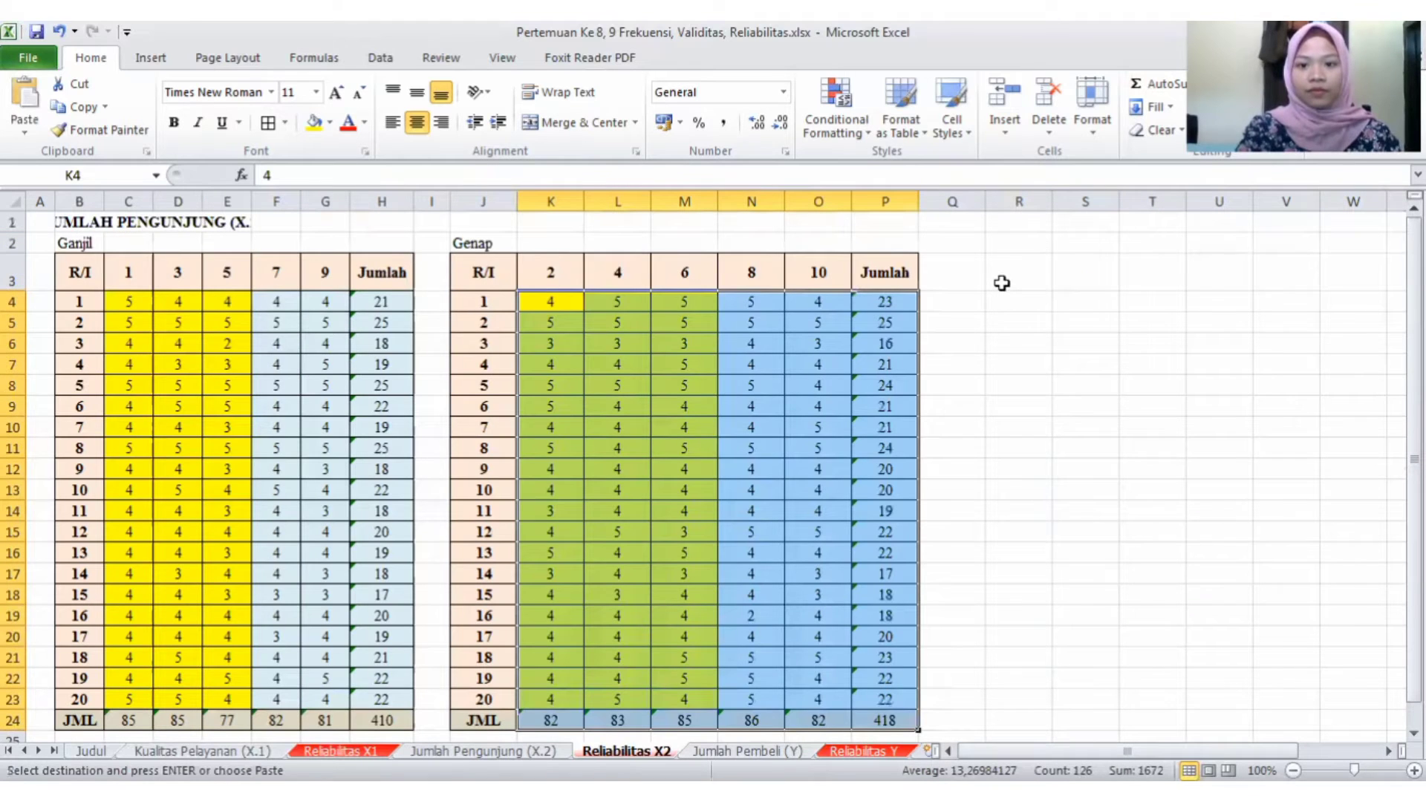
left_click(1002, 283)
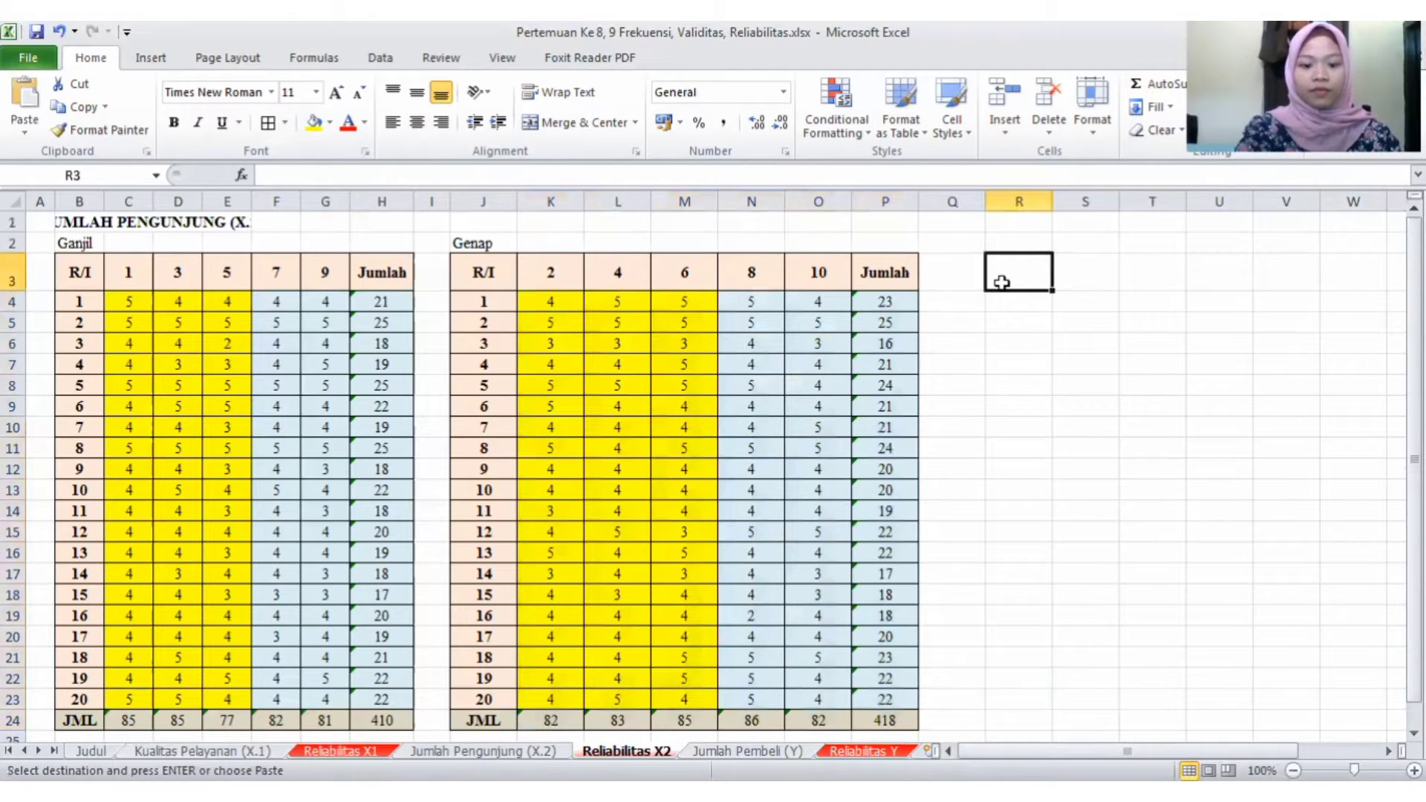
double_click(1003, 243)
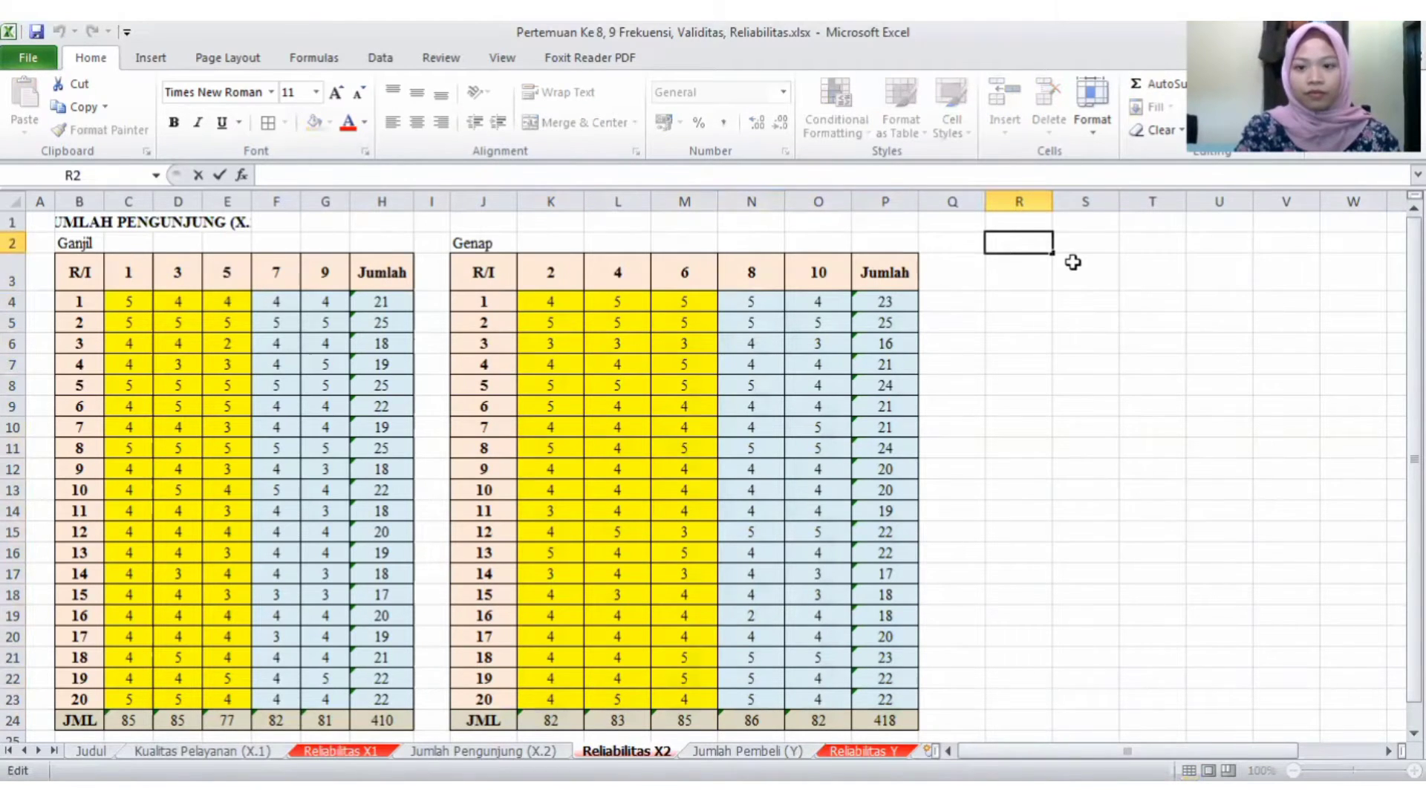
left_click(1079, 267)
left_click(1029, 245)
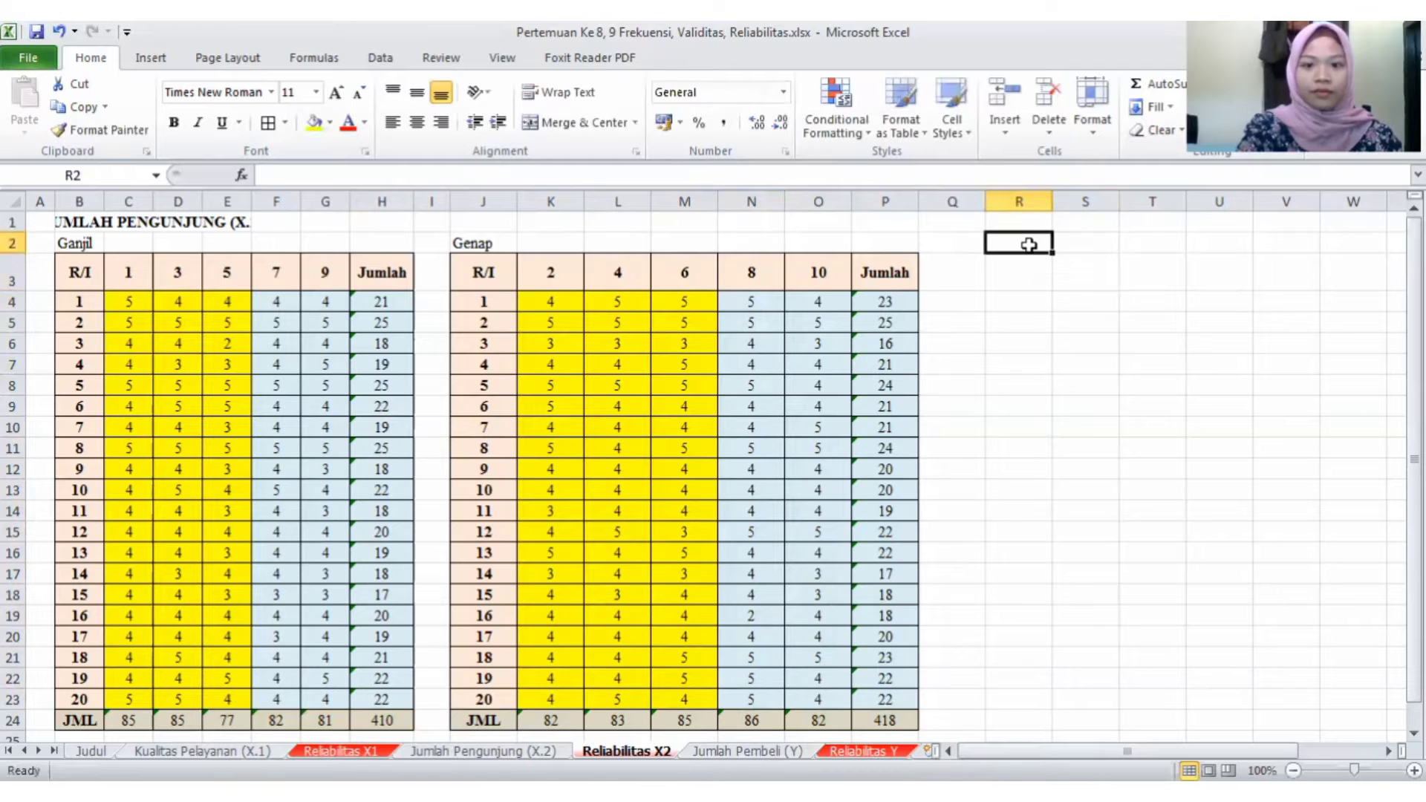
- Copy the Ganjil and Genap recap range R3:S23 from the Reliabilitas X1 sheet to R3 of Reliabilitas X2
left_click(353, 751)
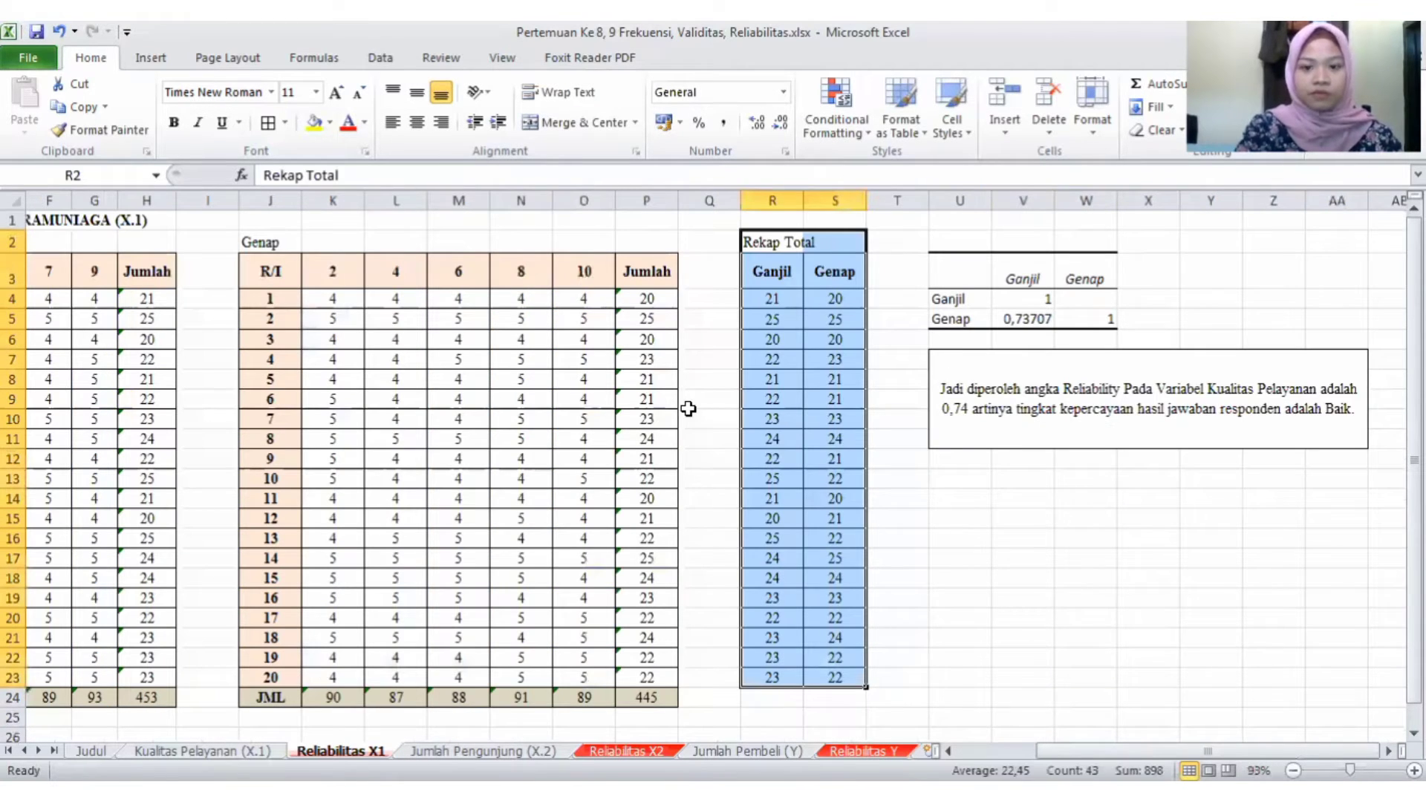
left_click(817, 404)
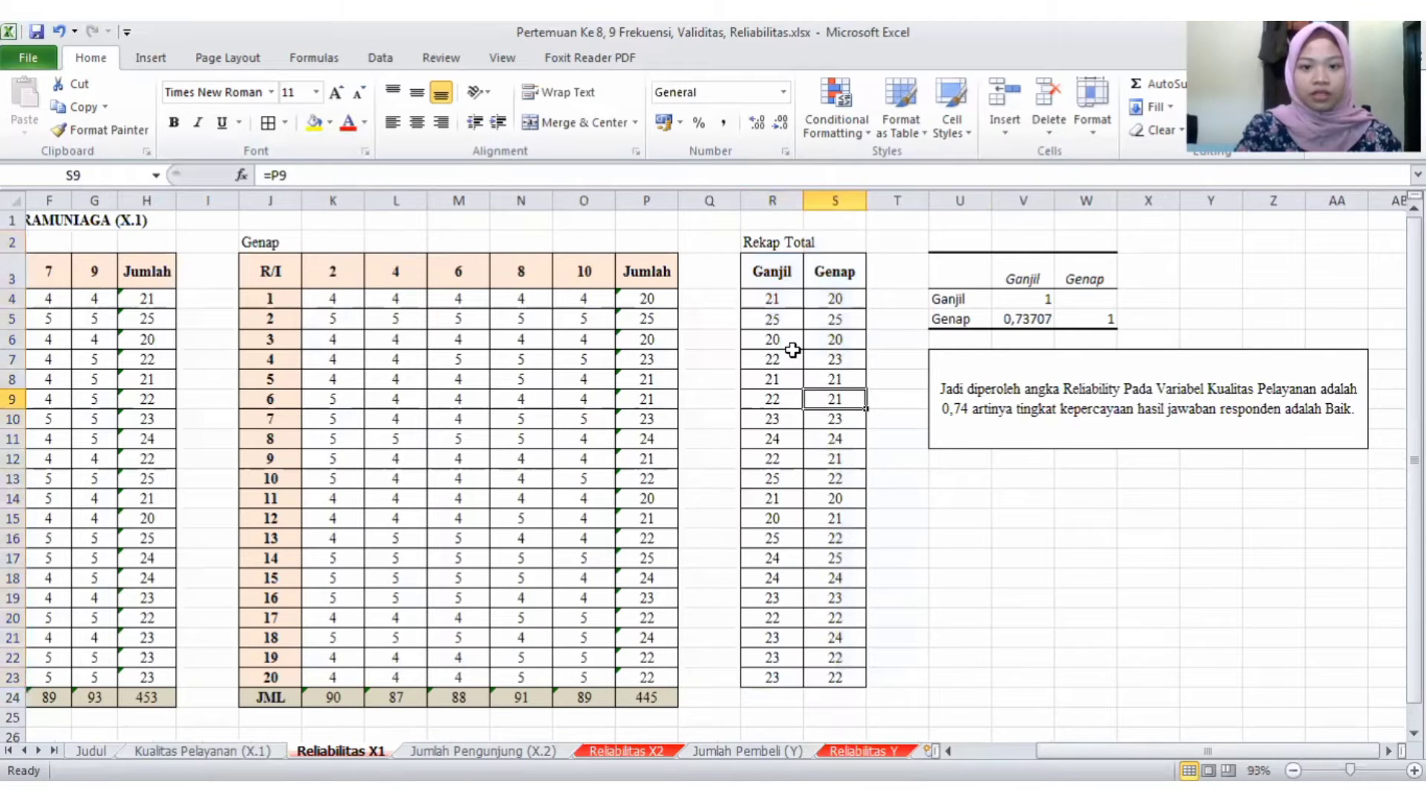
left_click_drag(761, 268, 838, 646)
left_click_drag(836, 669, 837, 672)
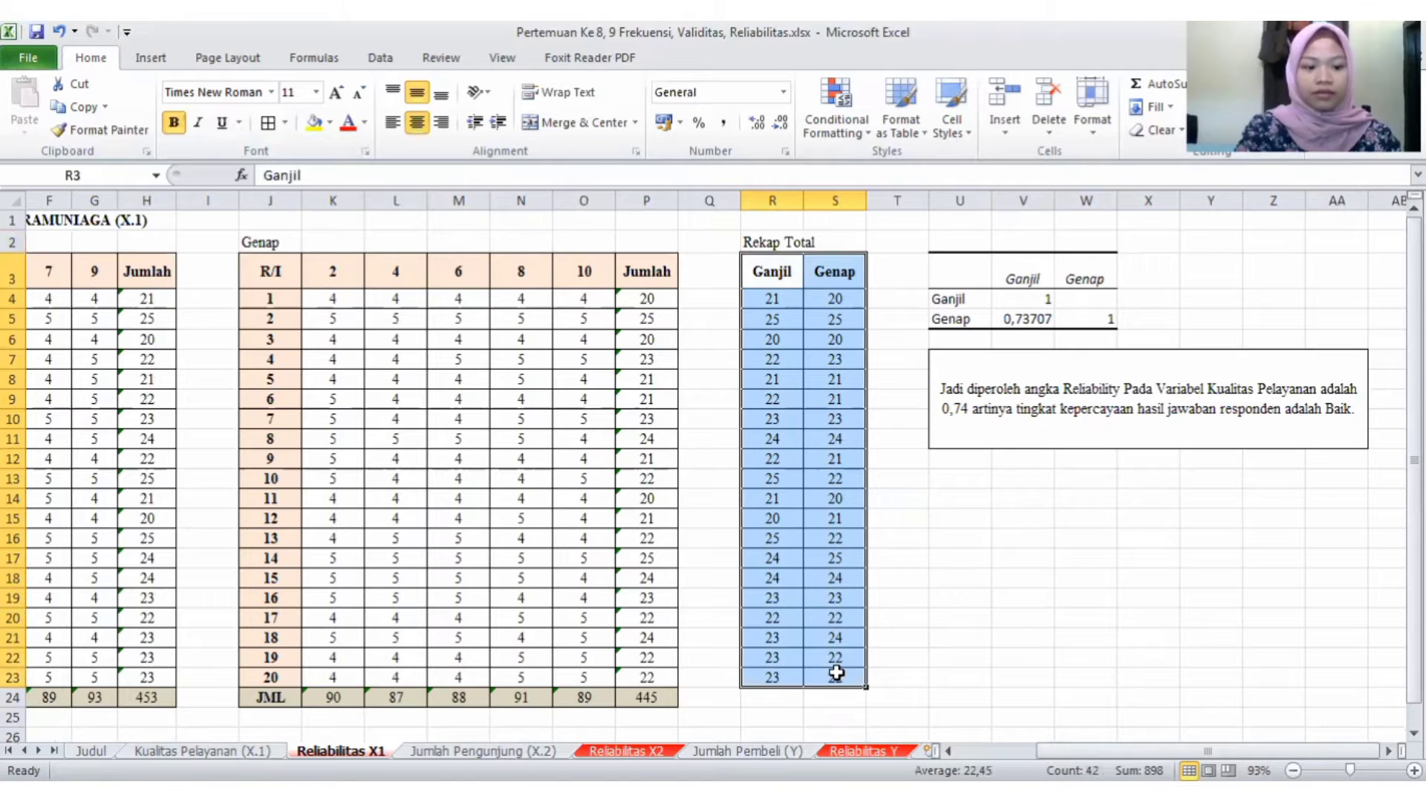
key("ctrl+c")
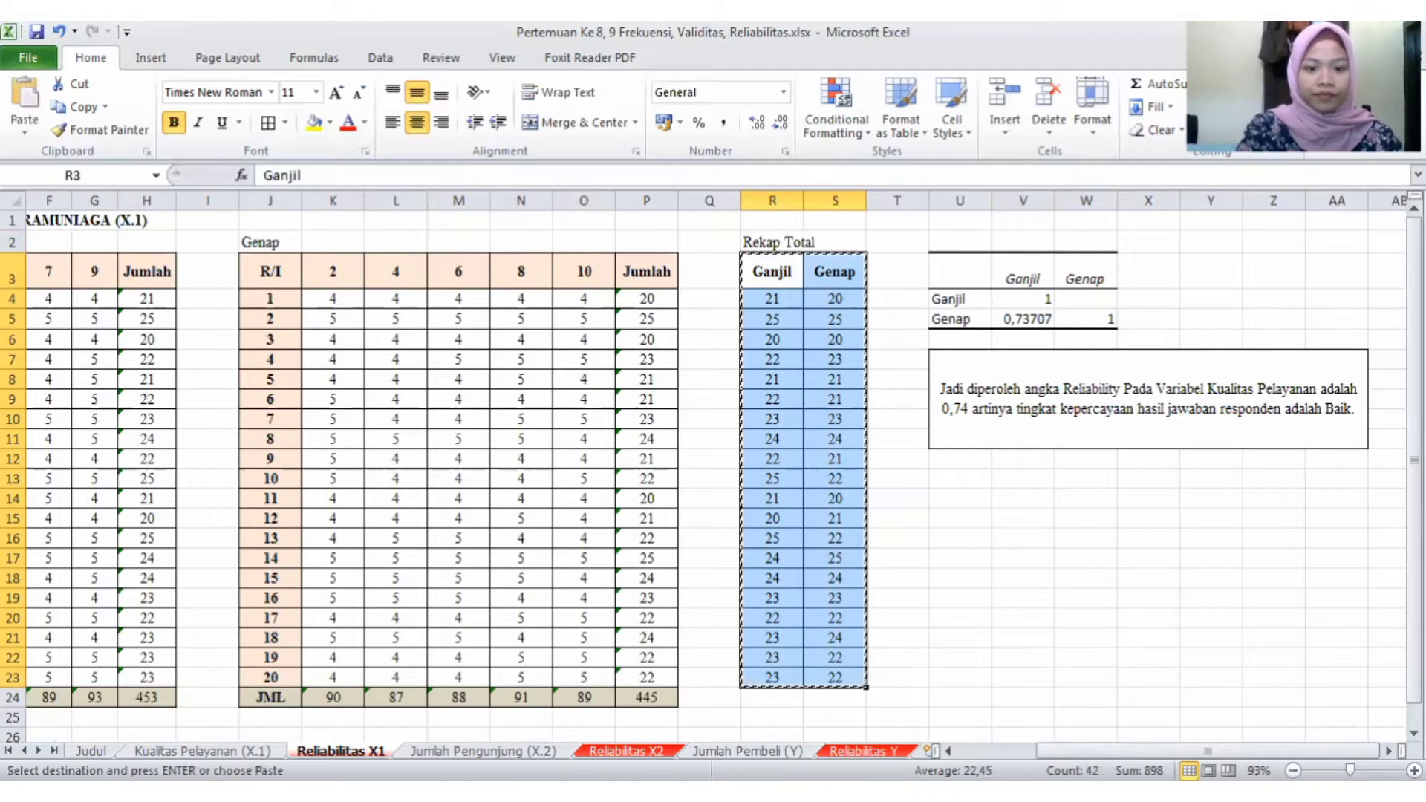
left_click(626, 751)
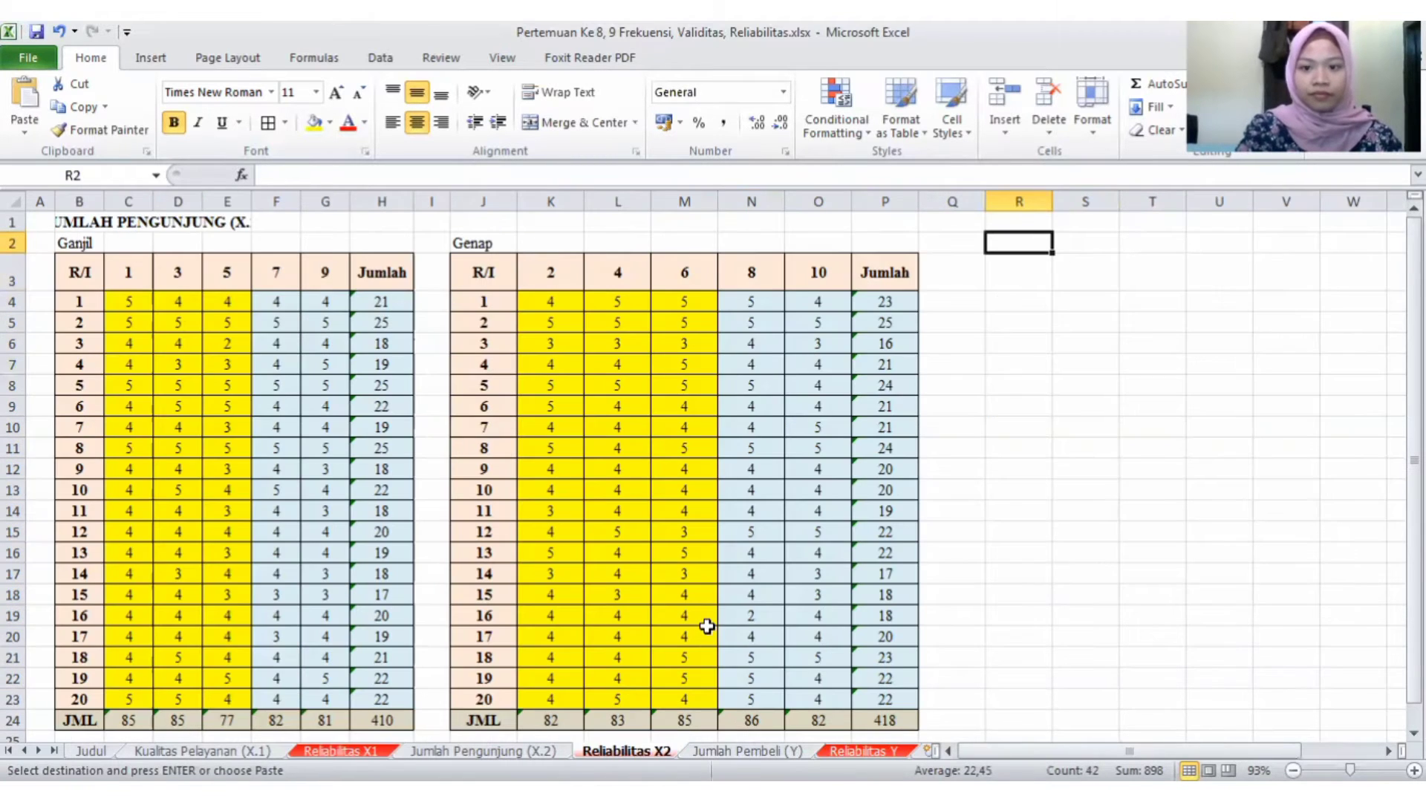
left_click(998, 279)
key("ctrl+v")
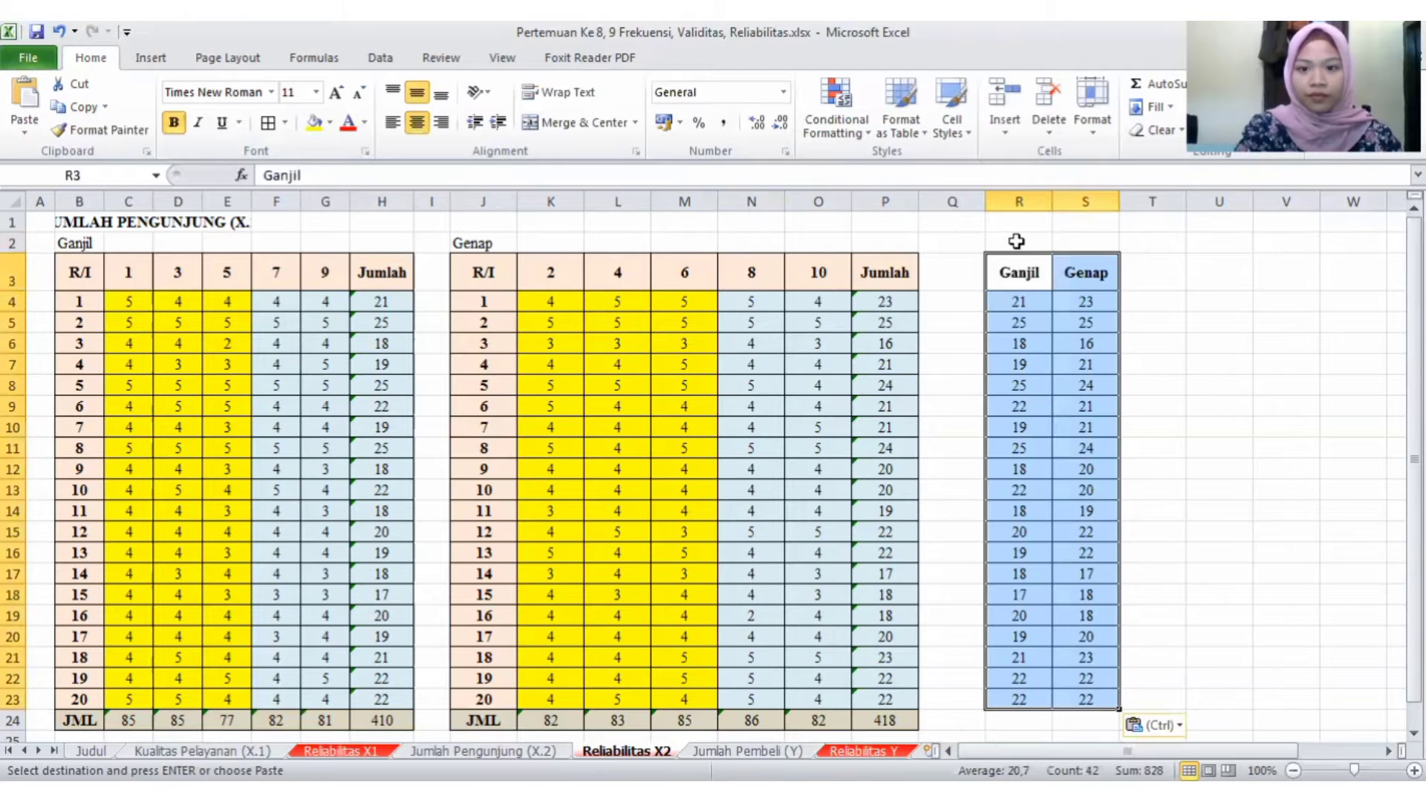
- Narrow column Q and enter the title Rekap Total in R2 above the recap table
left_click(1016, 241)
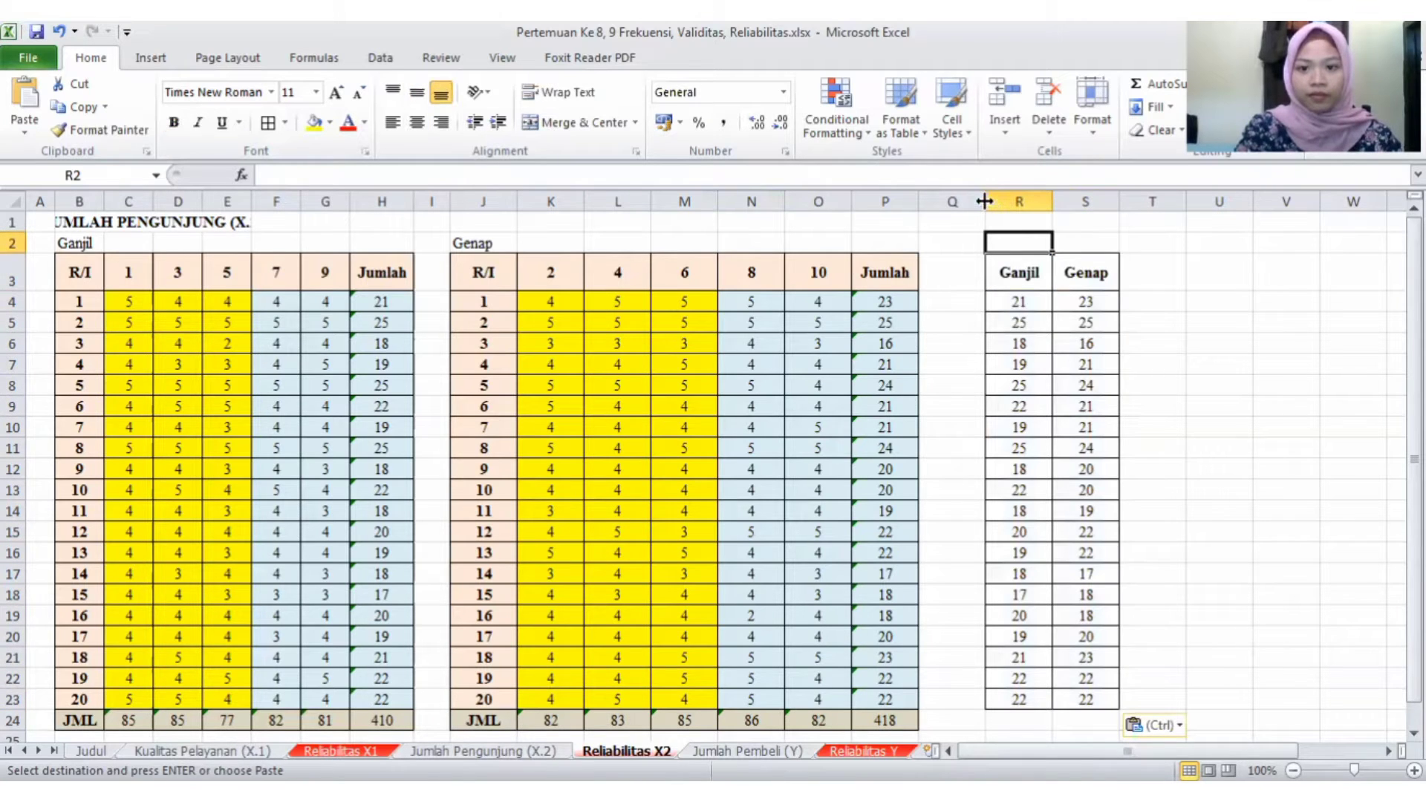
left_click_drag(950, 205, 950, 205)
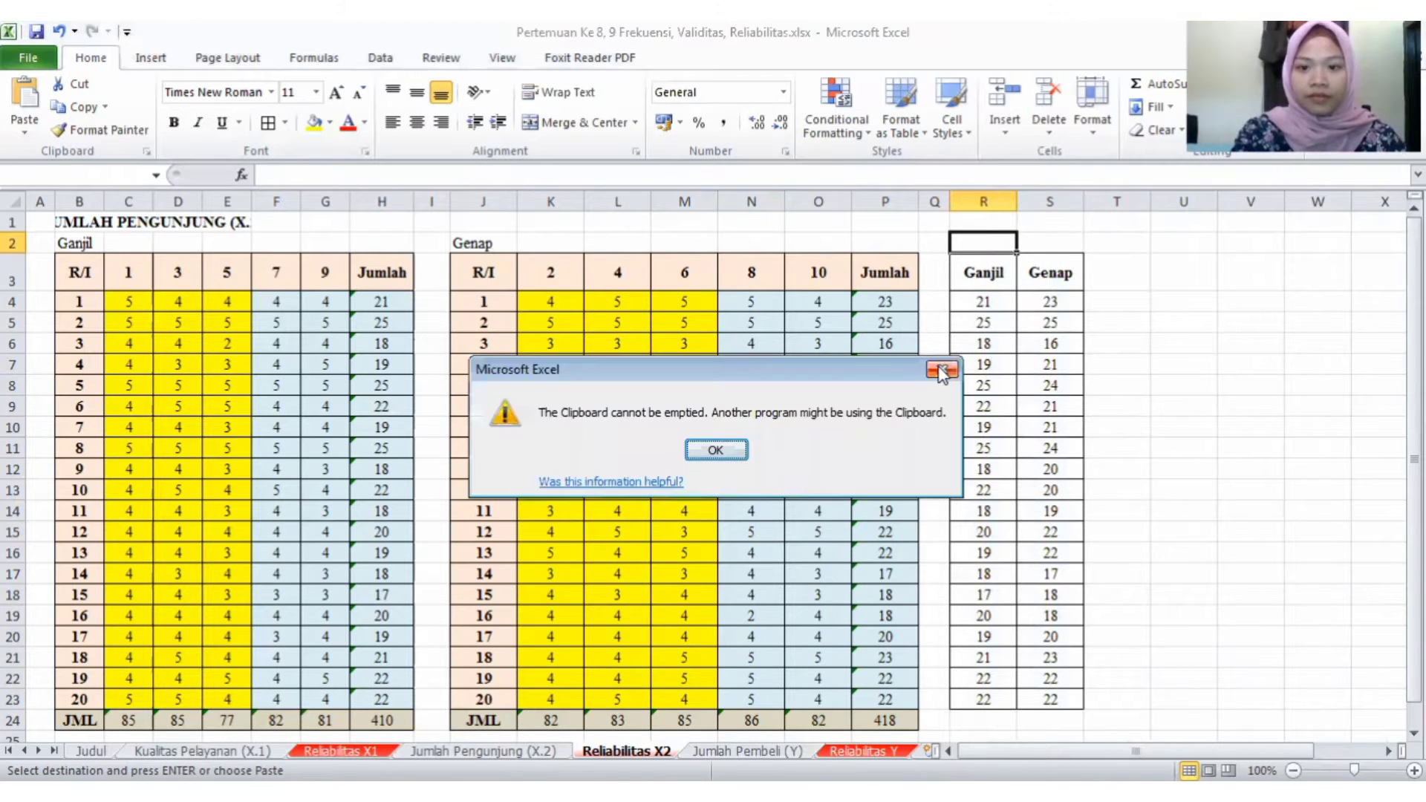
key("Return")
type("Re")
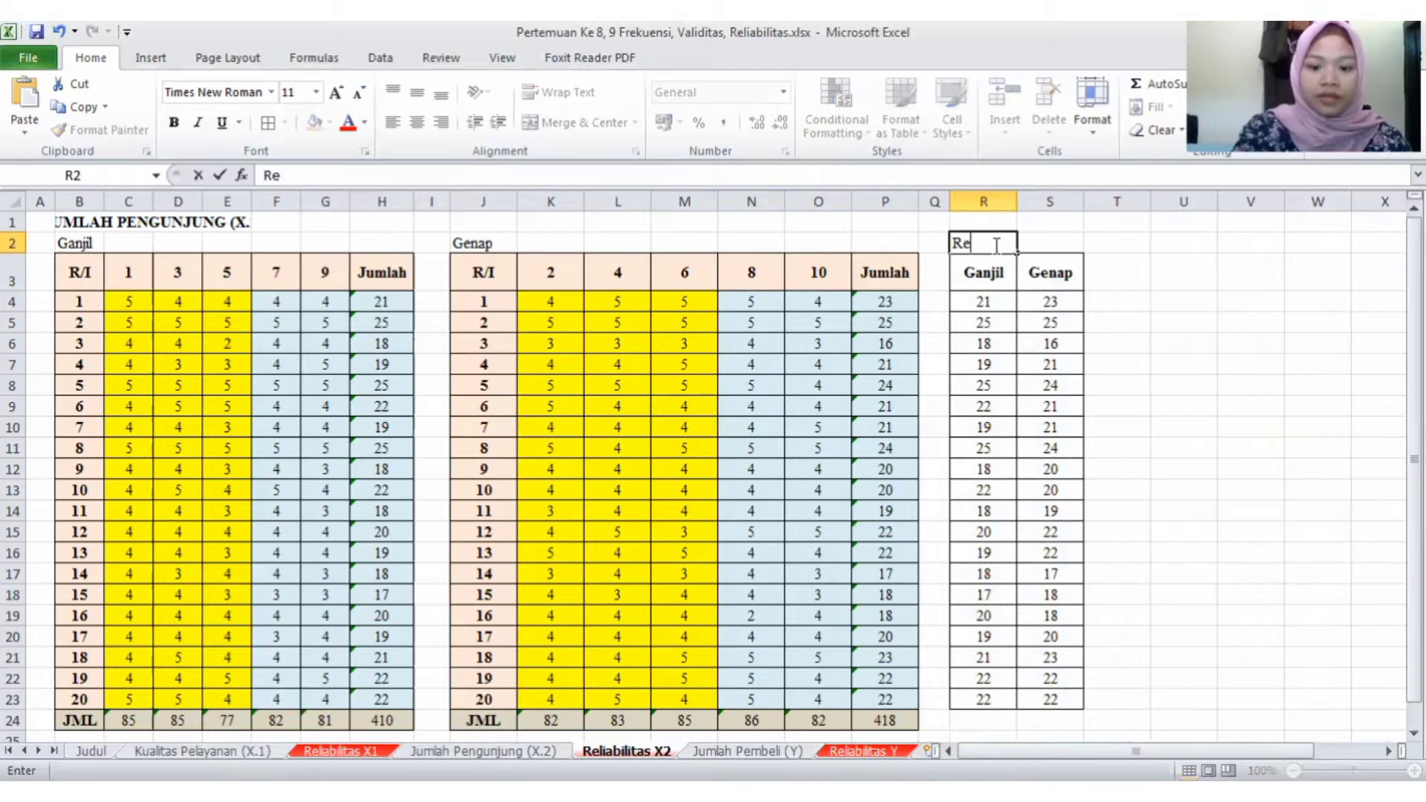
type("kap T")
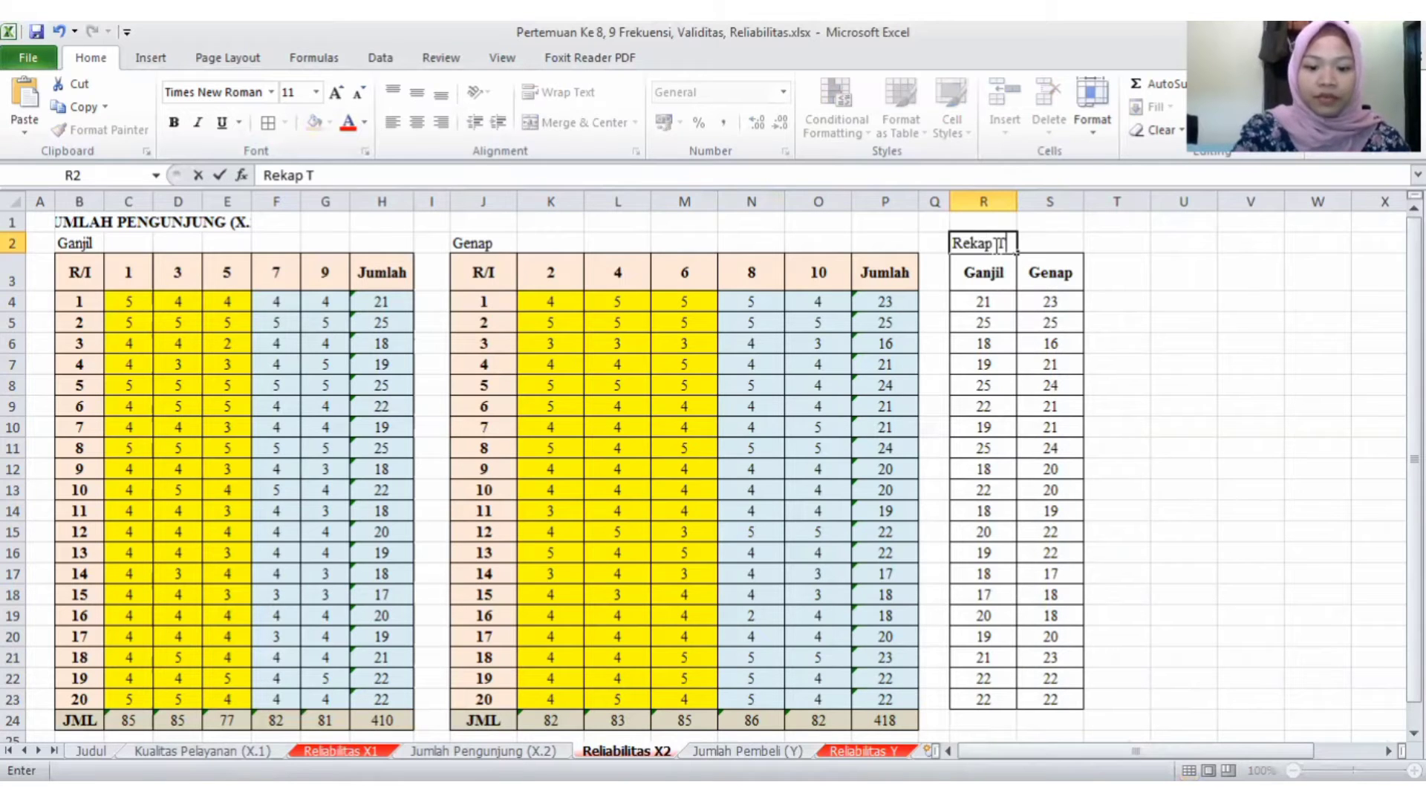
type("otal")
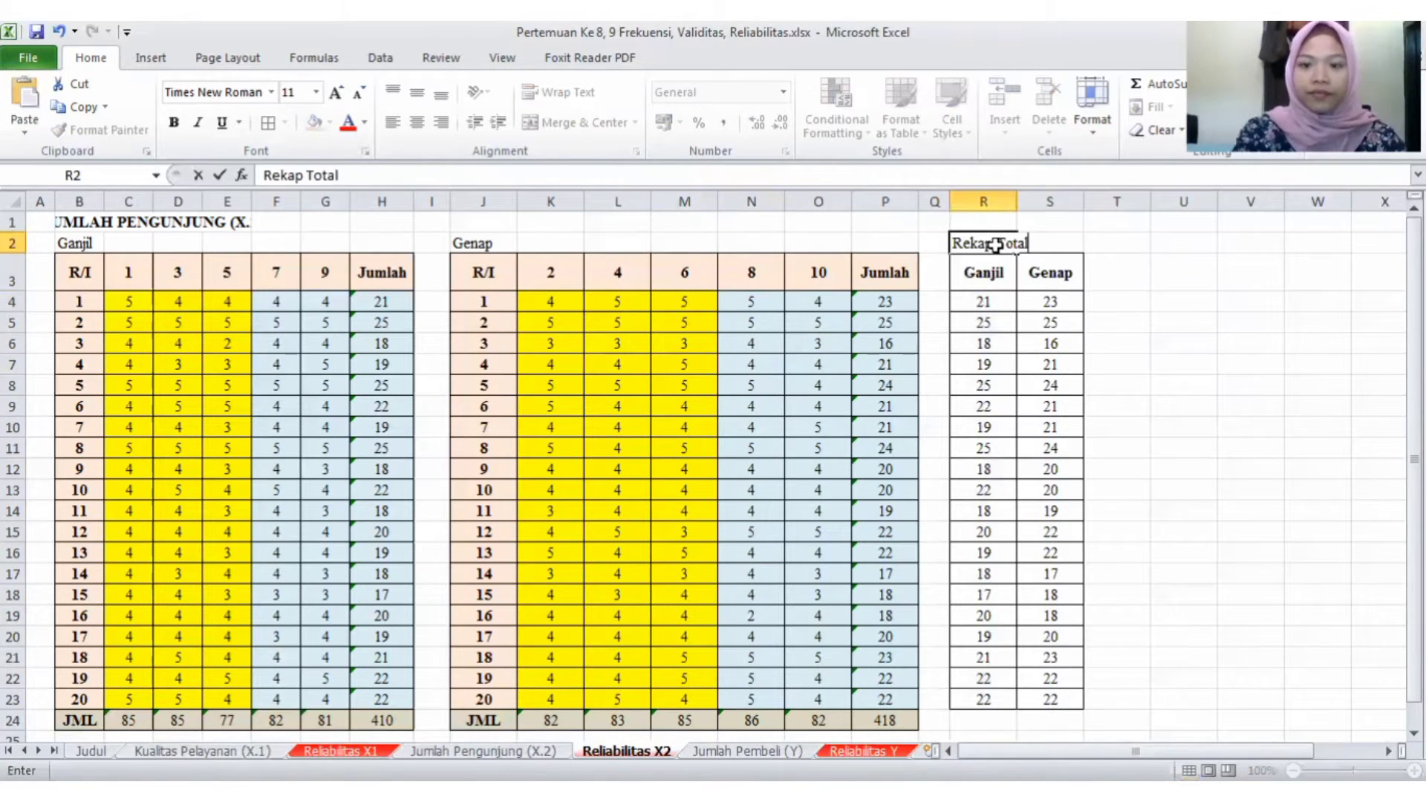
- Confirm the Rekap Total title and clear the copied scores in R4:S23 beneath the Ganjil and Genap headers
key("Return")
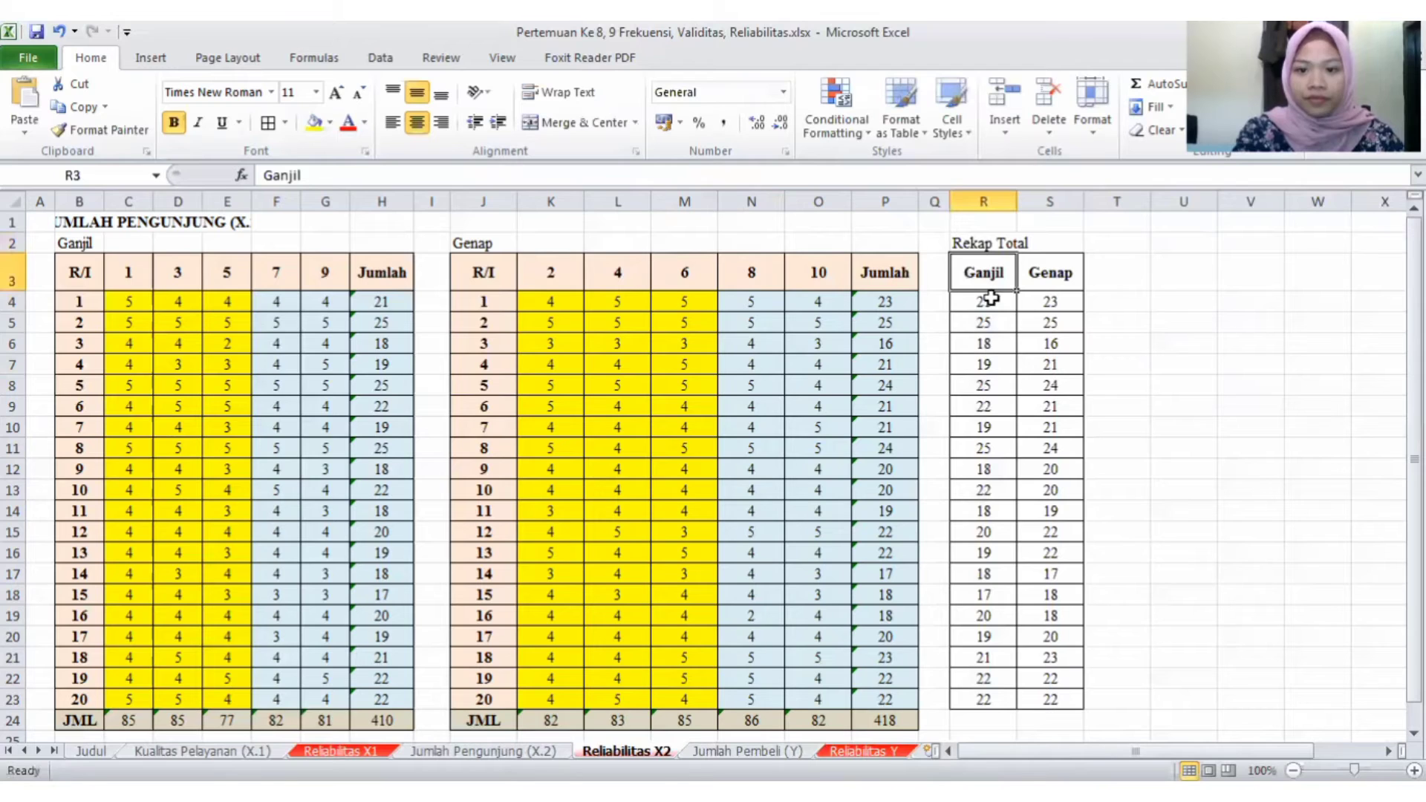
left_click_drag(992, 299, 1044, 690)
key("Delete")
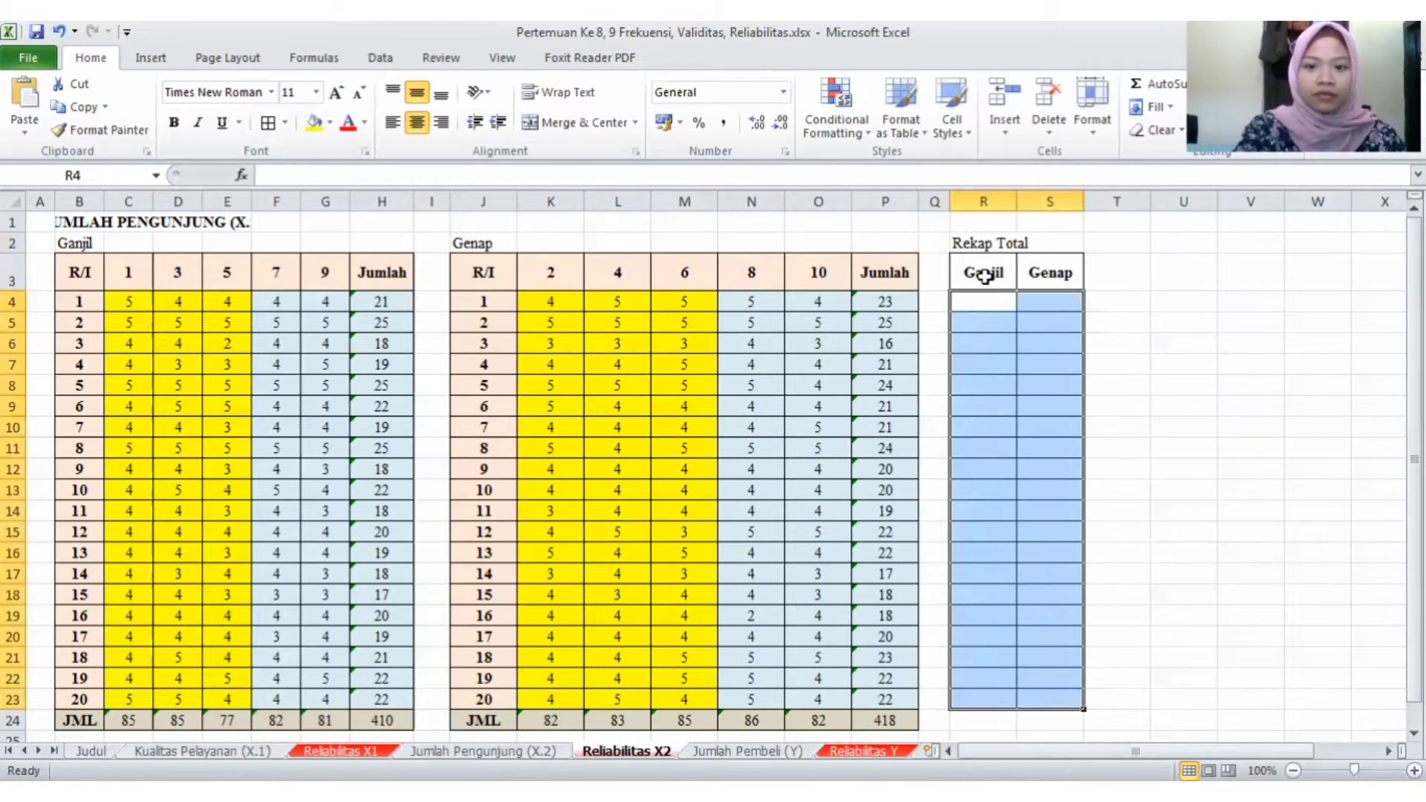
- Enter =H4 in R4 and =P4 in S4, and fill both formulas down through row 23 of the recap table
left_click(983, 302)
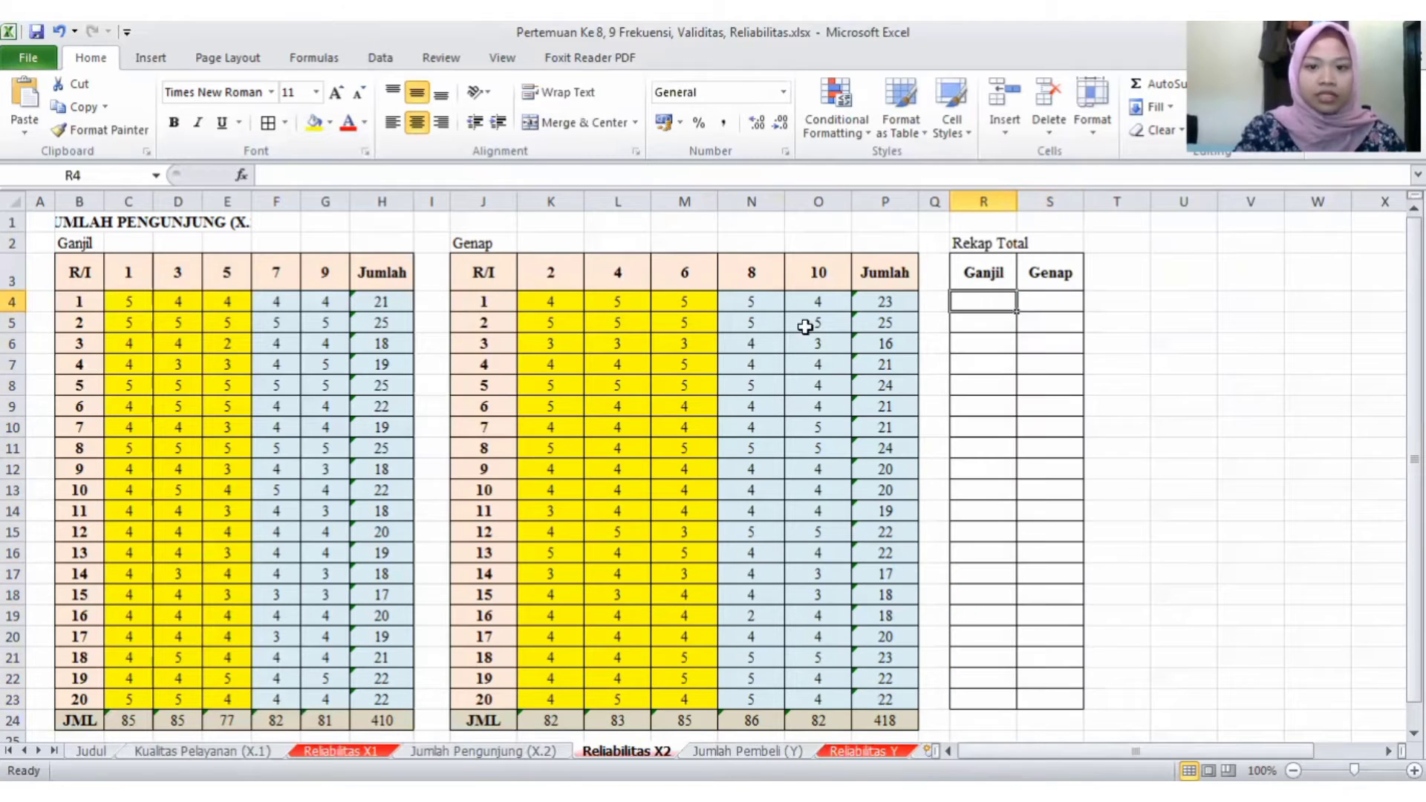
type("=")
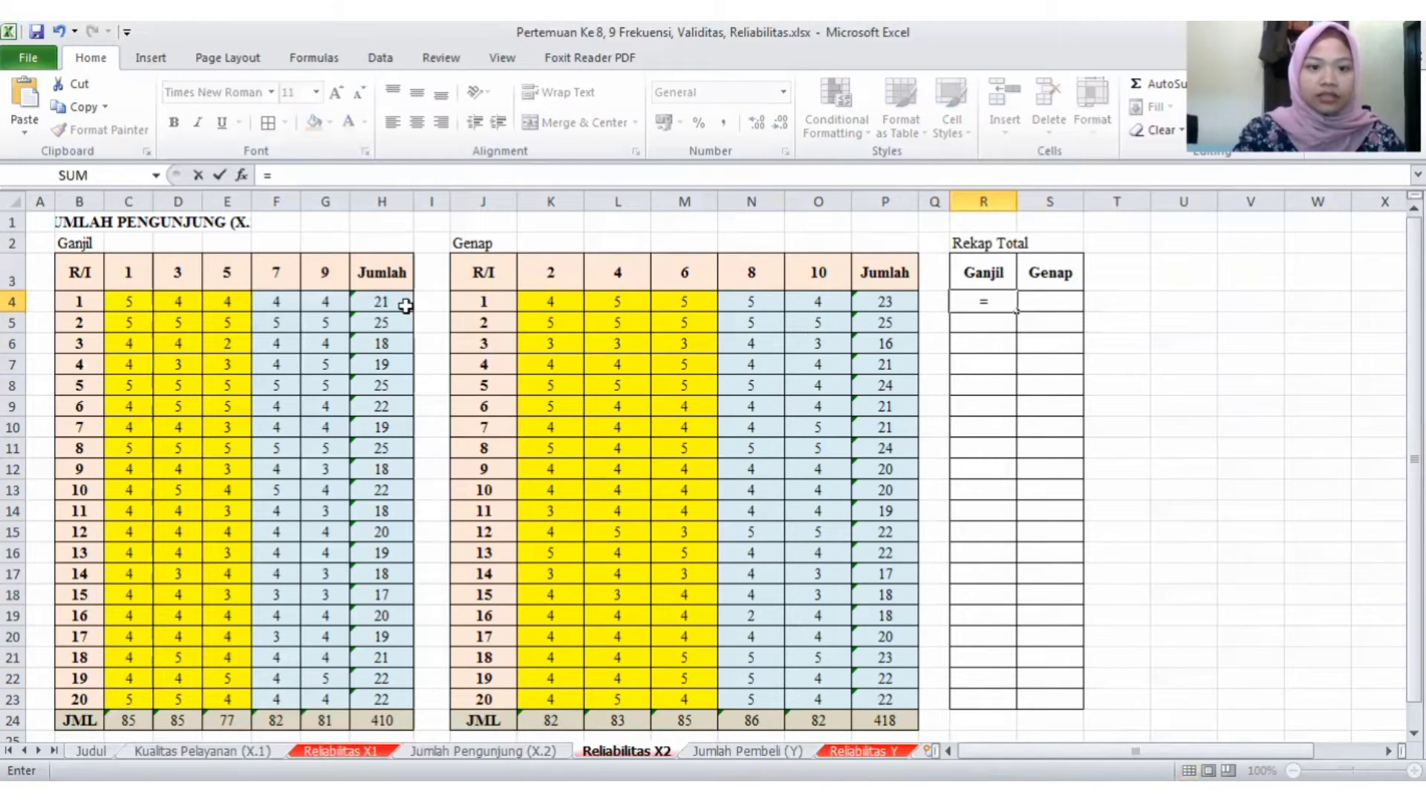
left_click(402, 305)
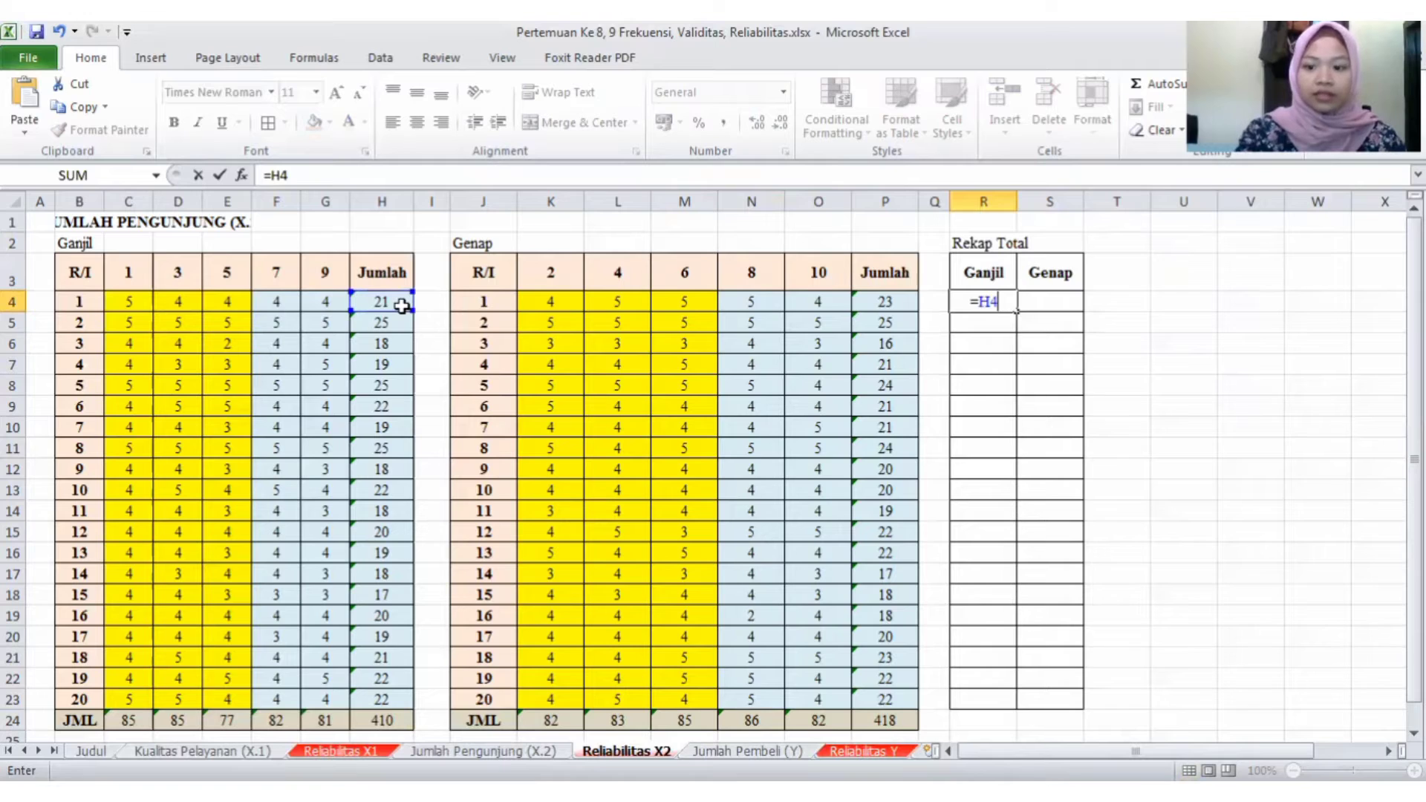
key("Return")
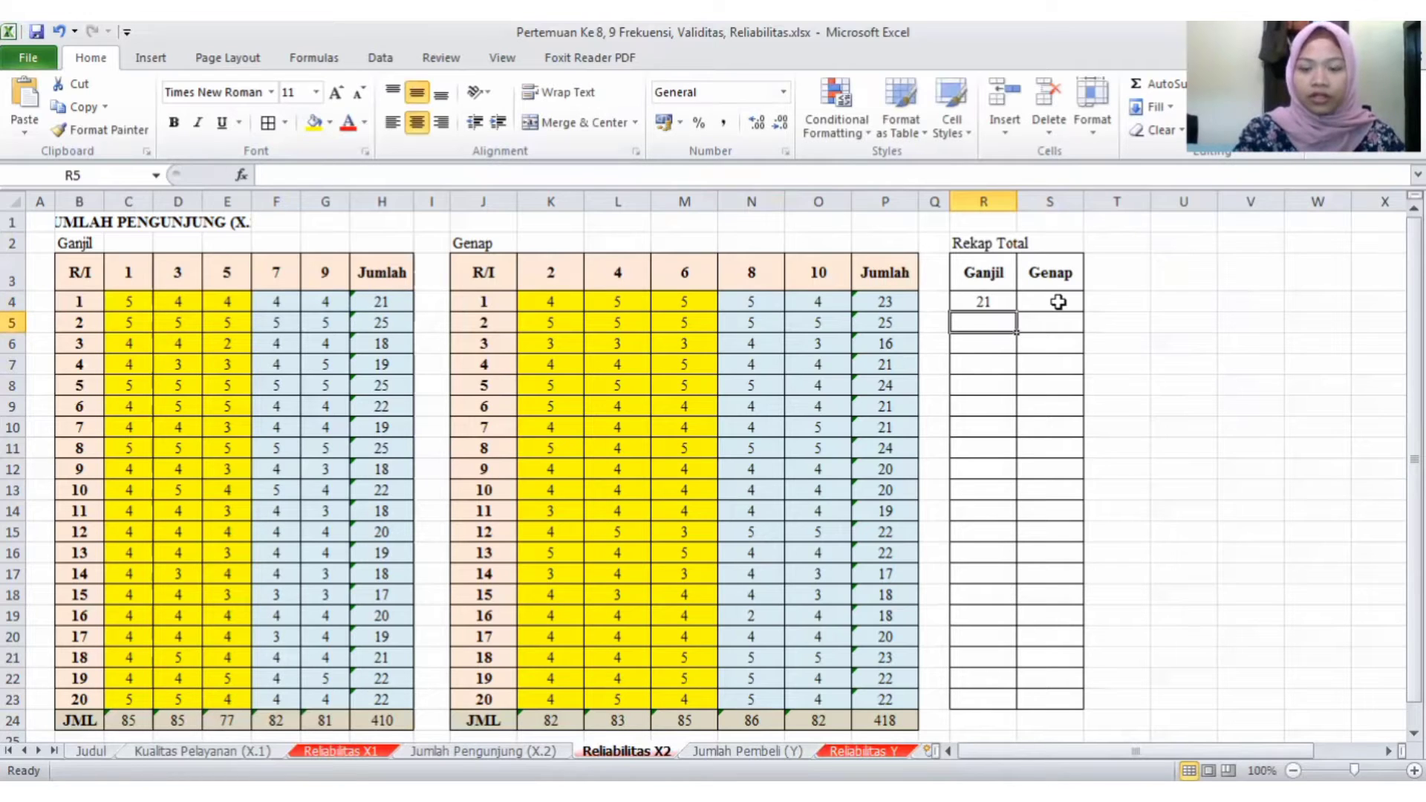
left_click(1054, 304)
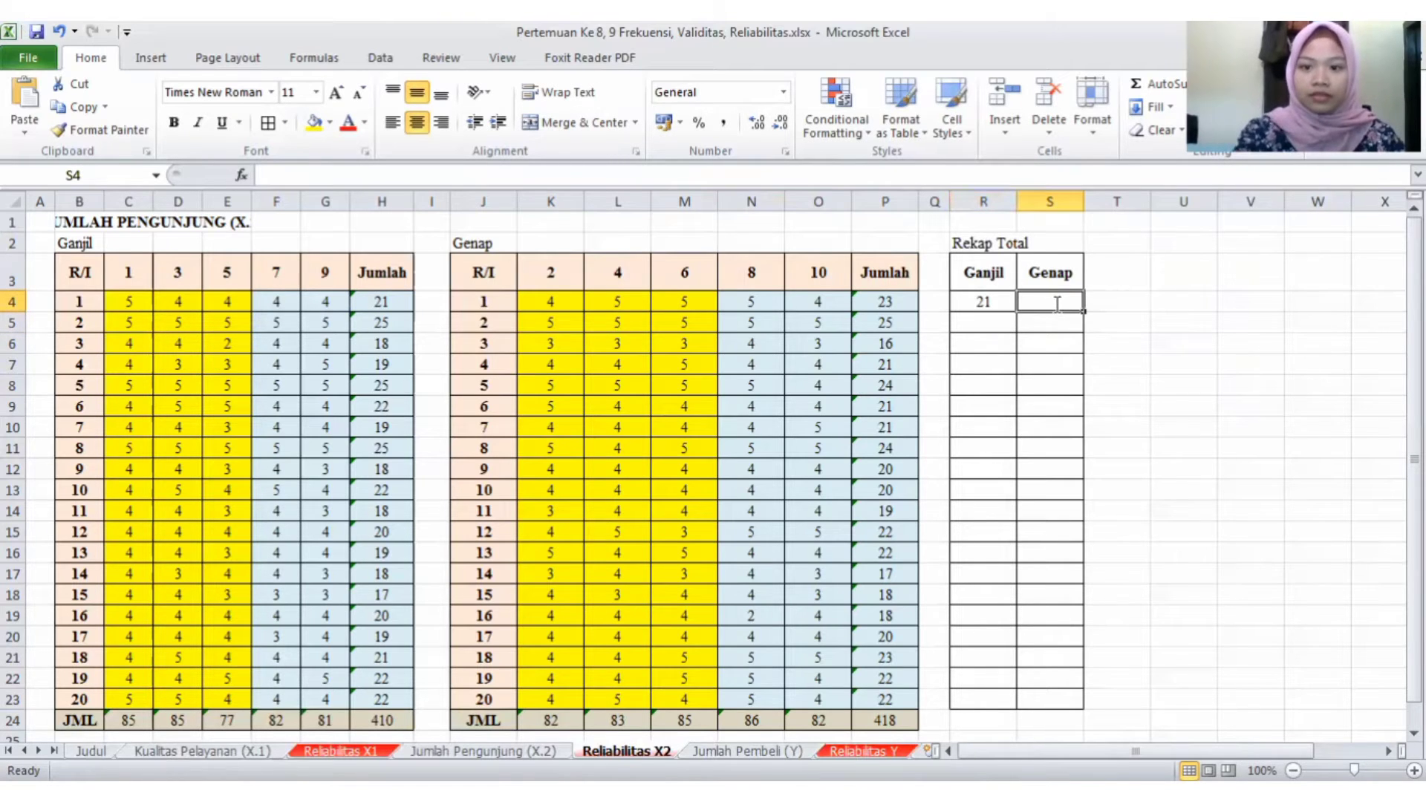
type("=")
left_click(888, 304)
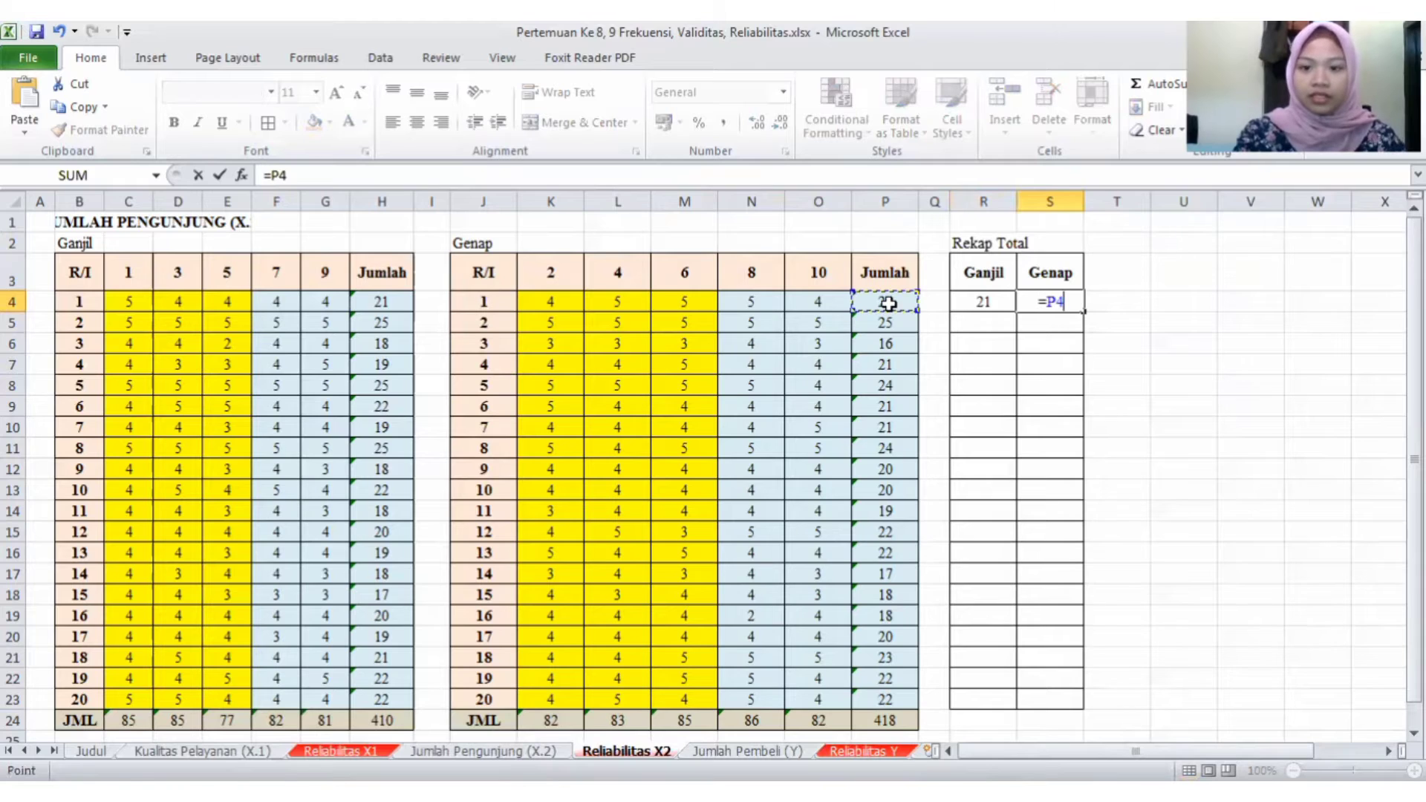
key("Return")
left_click_drag(1000, 304, 1152, 469)
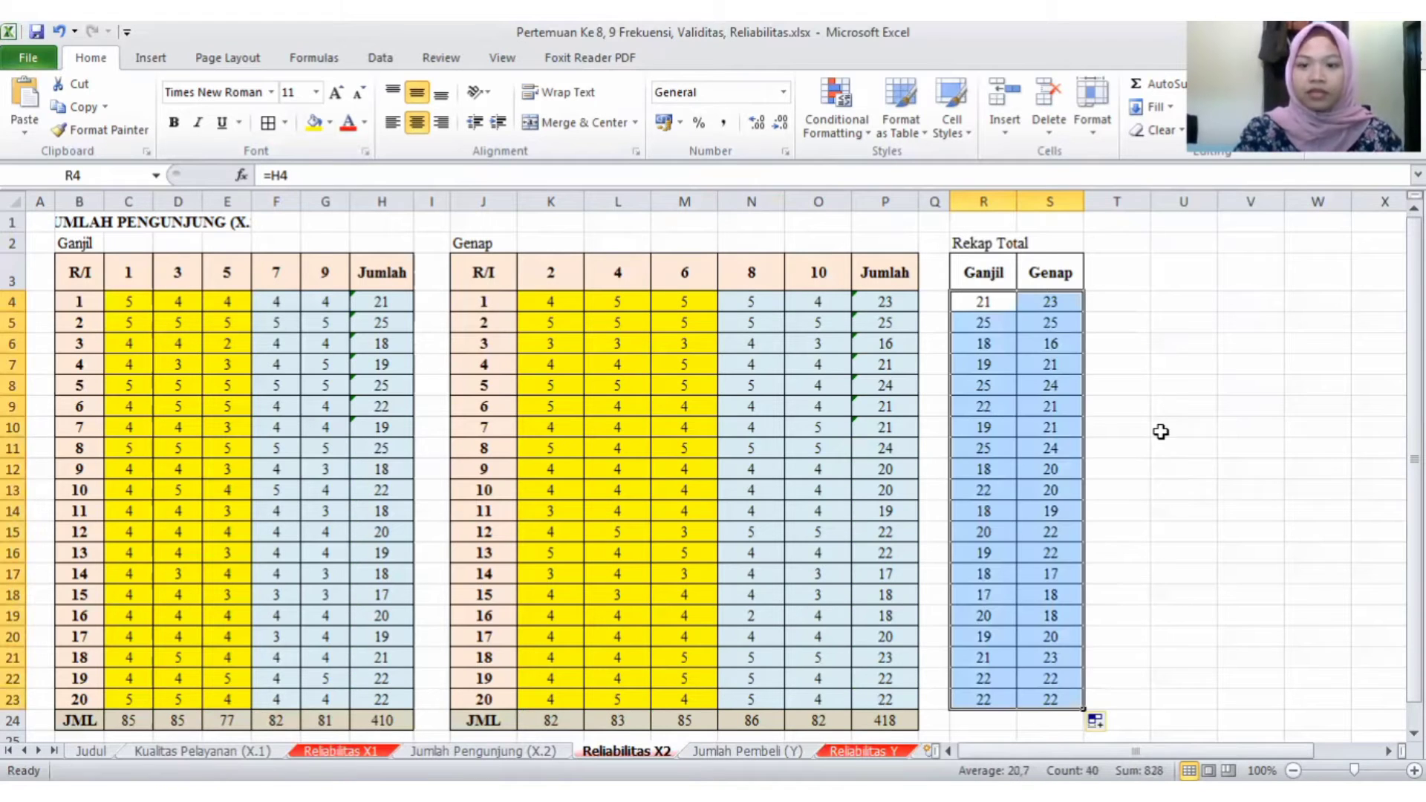
- Narrow column T and run a Correlation analysis on R3:S23 with first-row labels, outputting to U3
left_click(1177, 269)
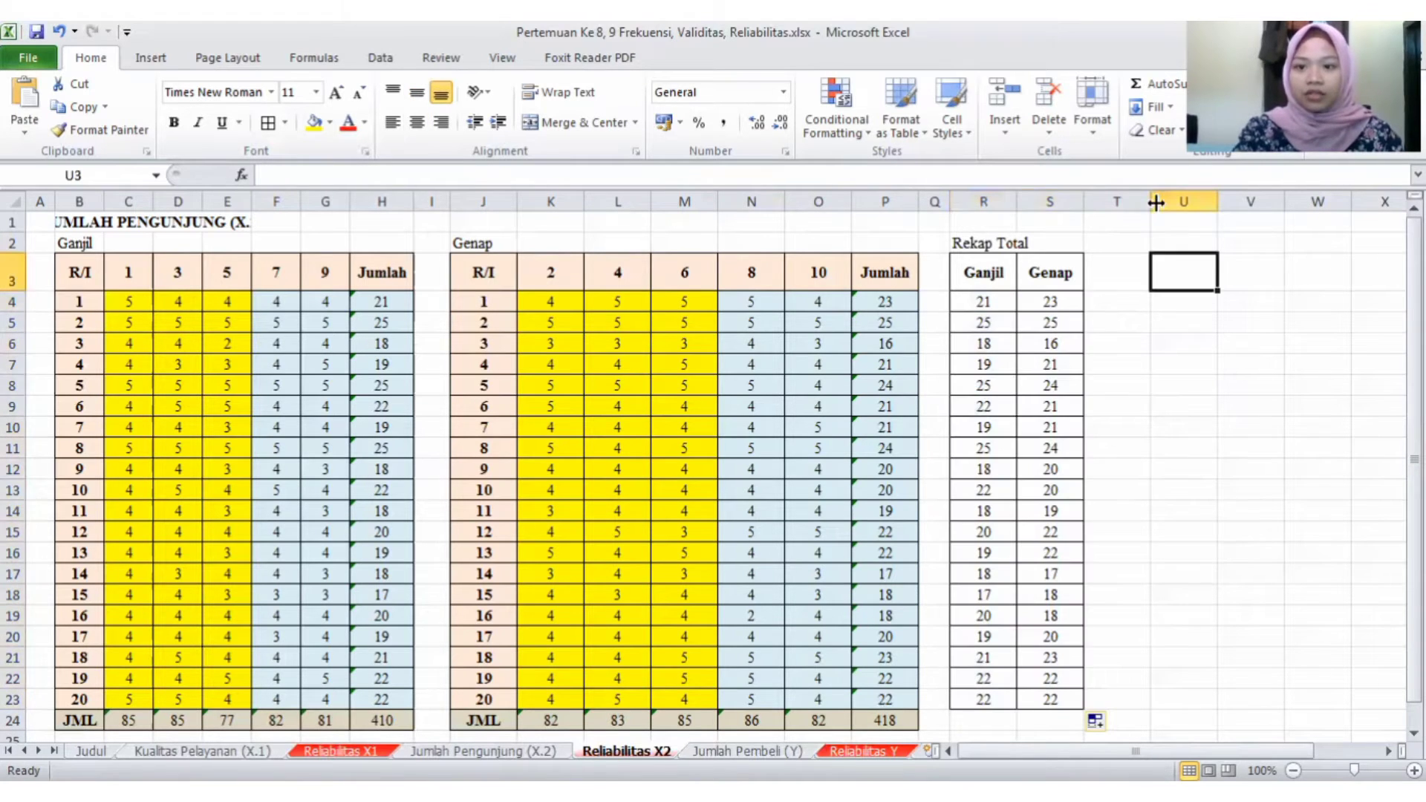
left_click_drag(1120, 202, 1116, 202)
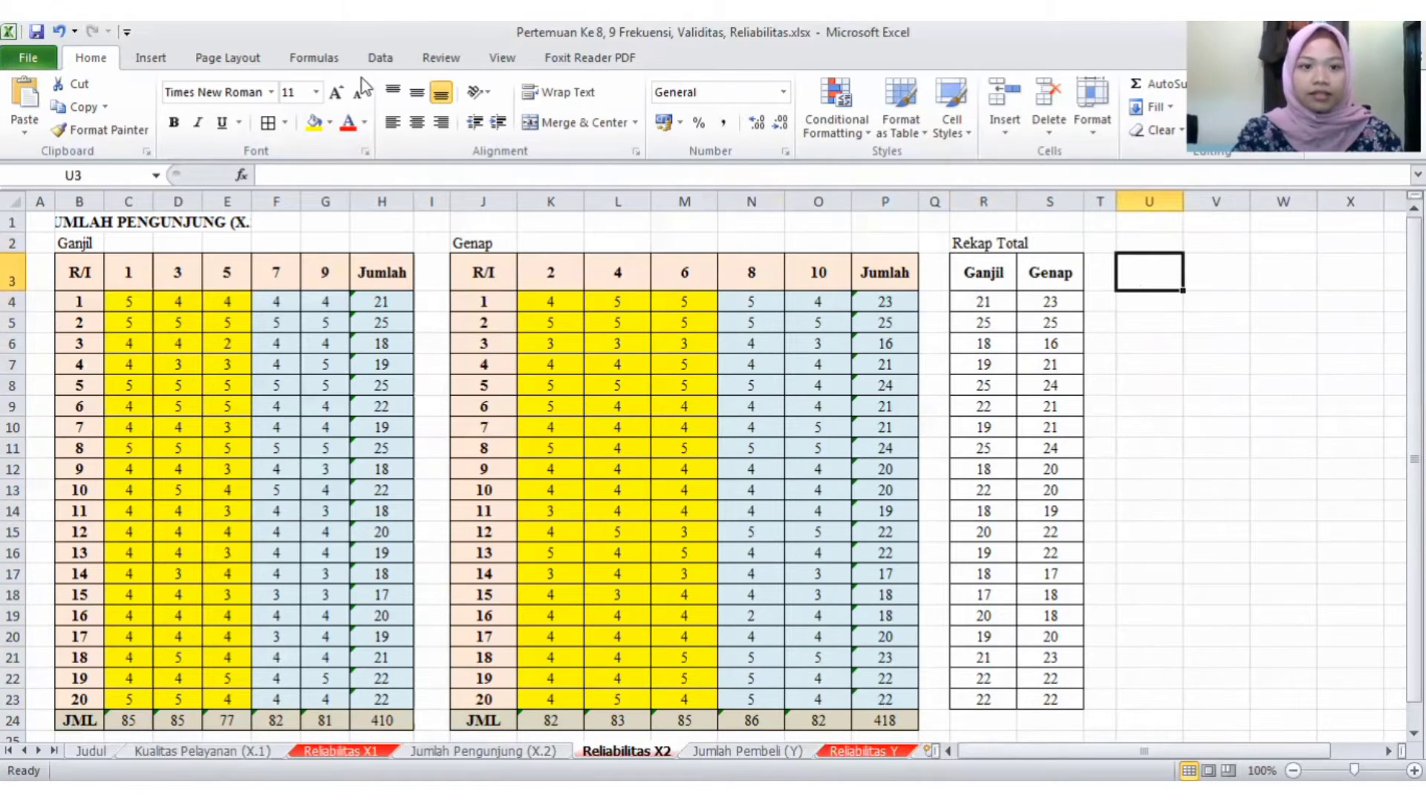
left_click(378, 60)
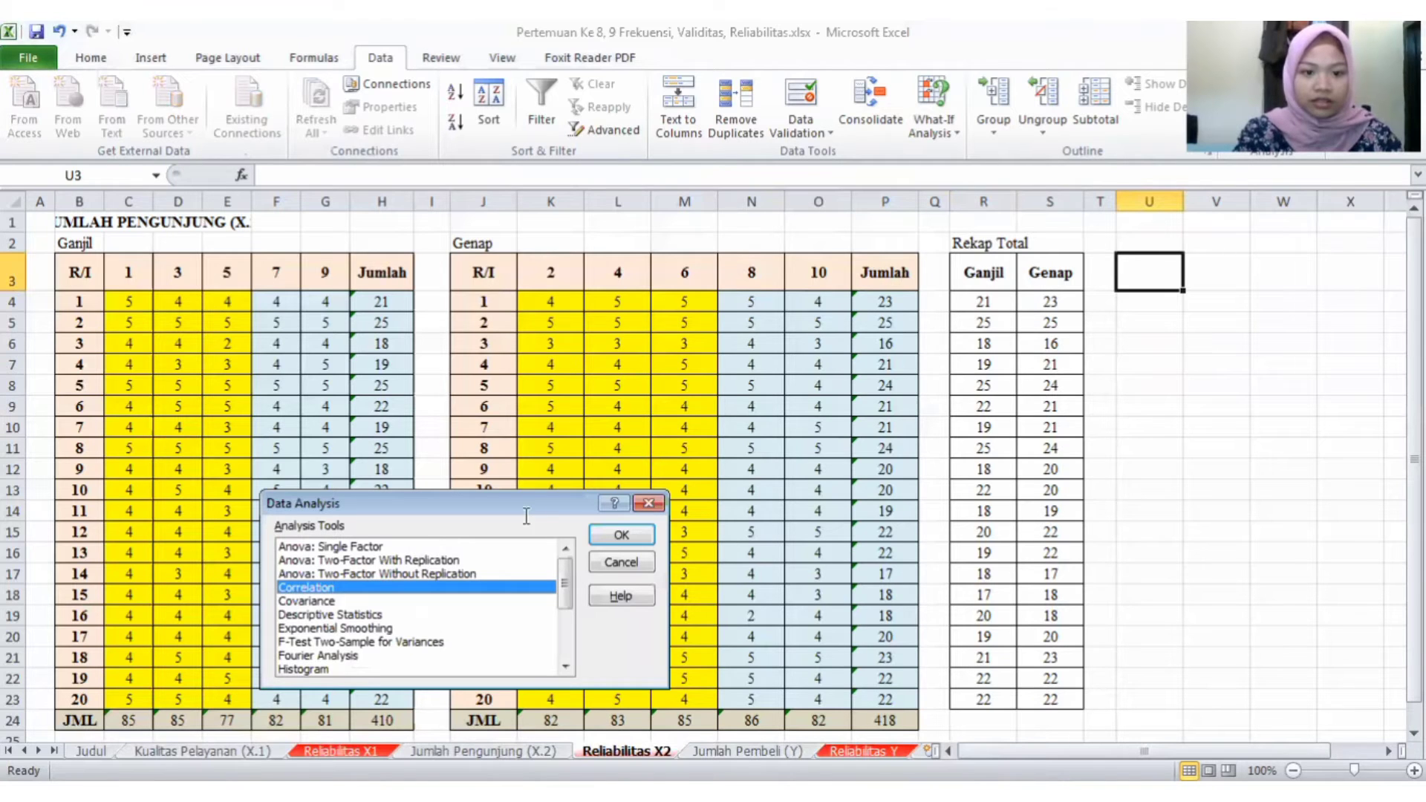
key("Return")
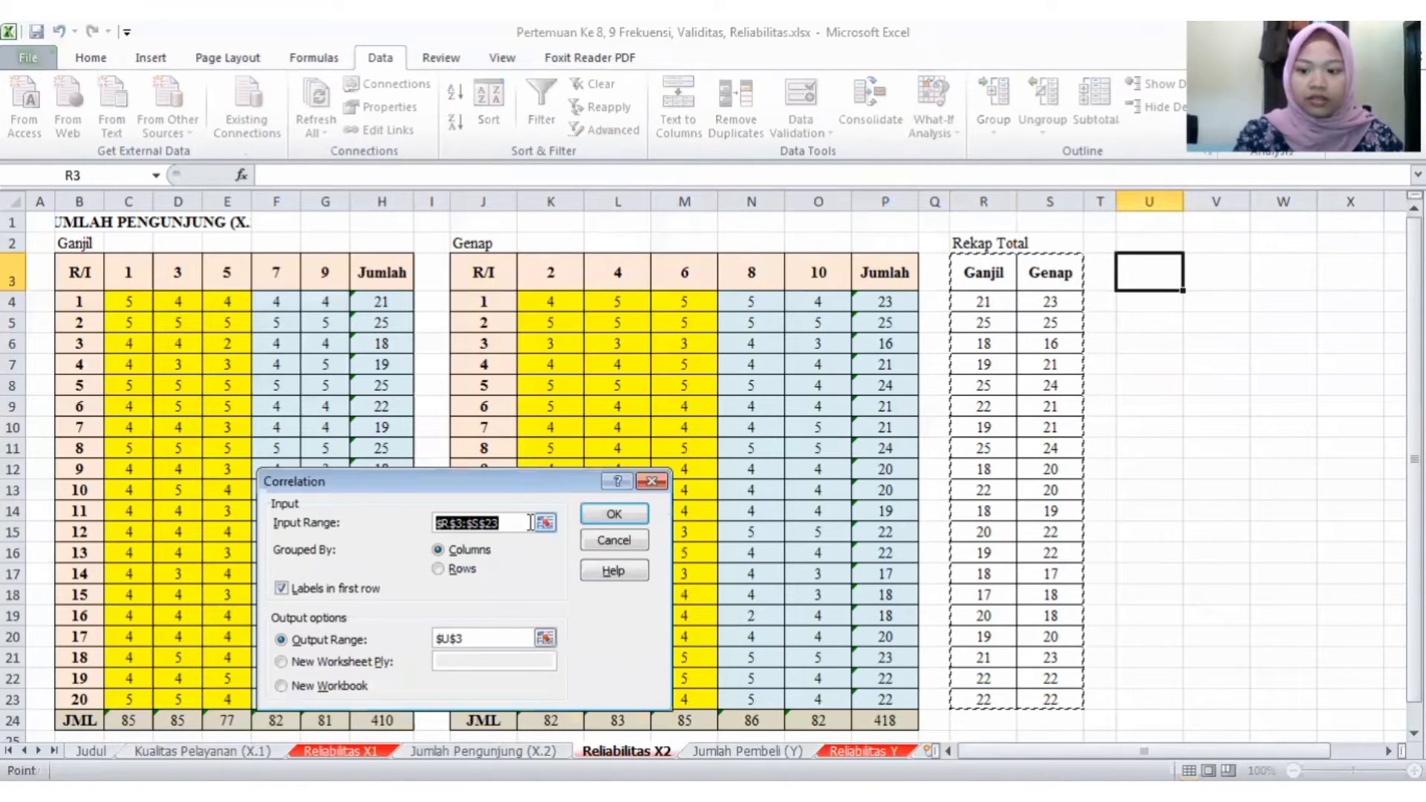
key("BackSpace")
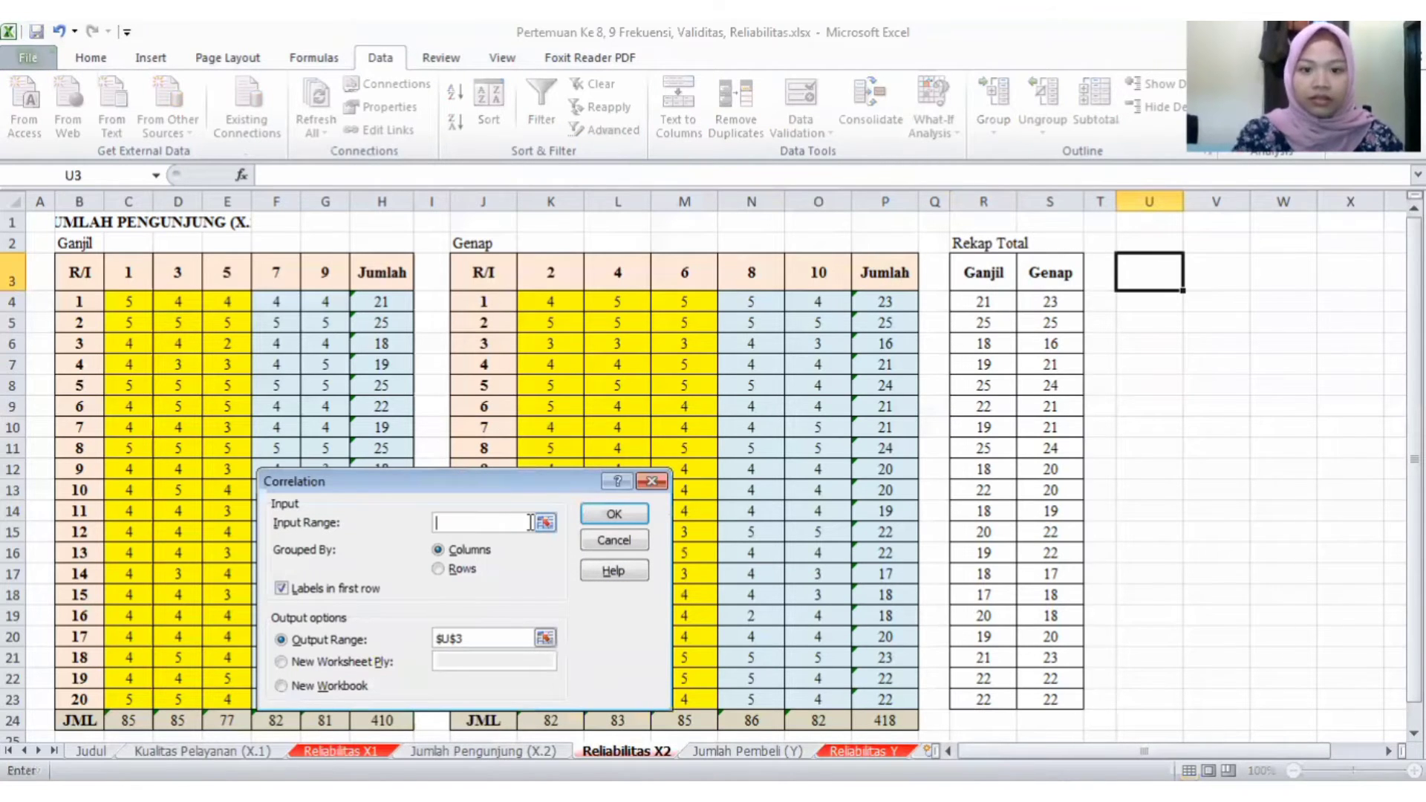
left_click(963, 278)
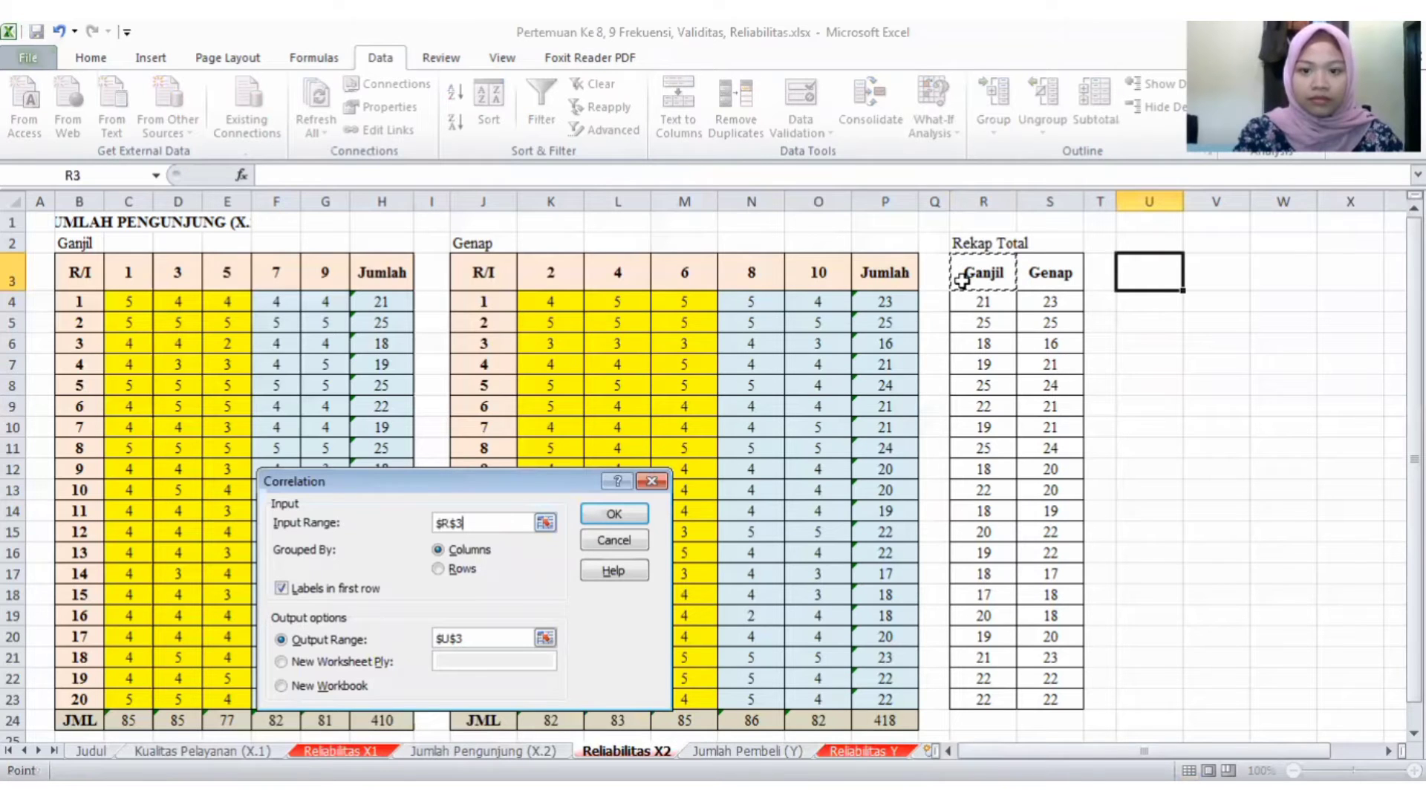
left_click_drag(963, 279, 1053, 365)
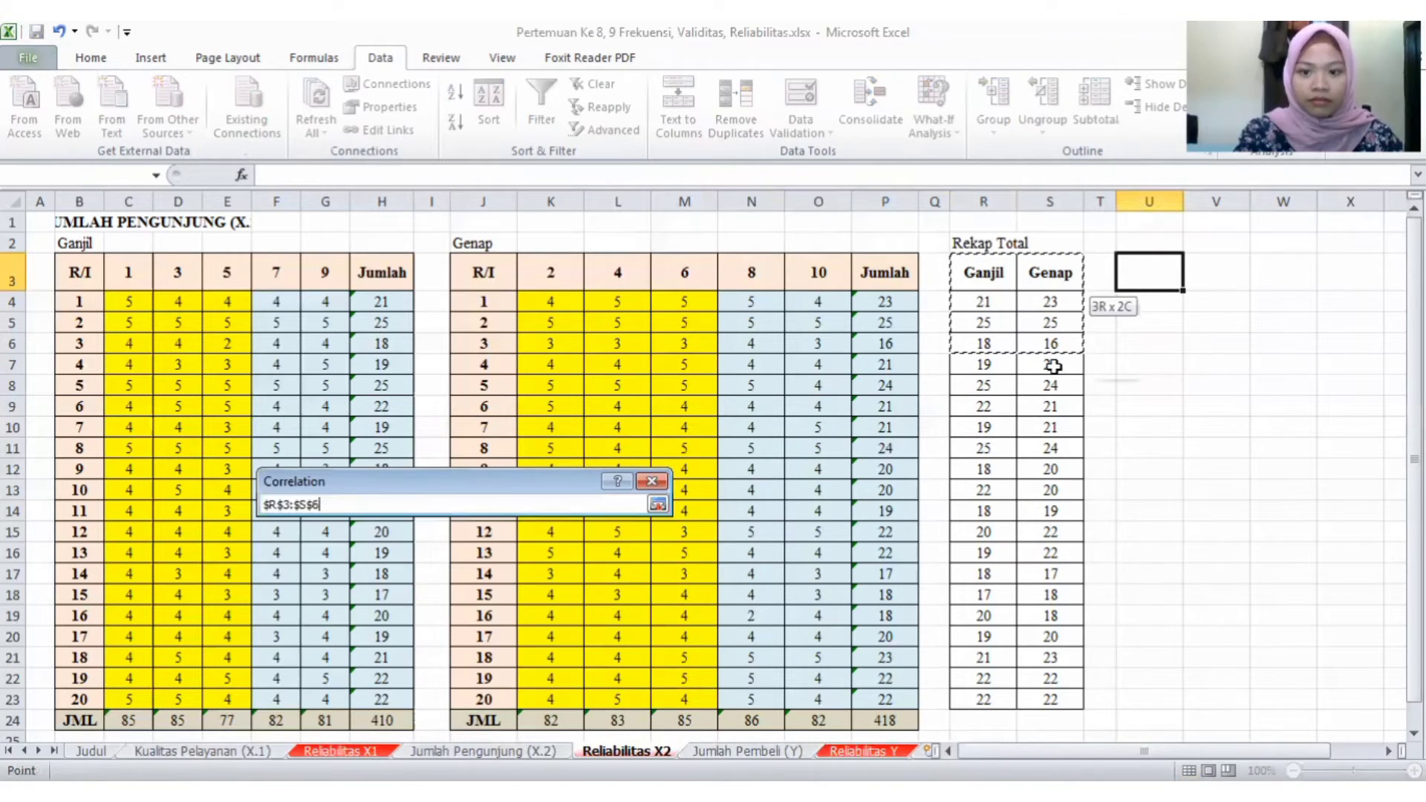
left_click_drag(1078, 675, 1074, 700)
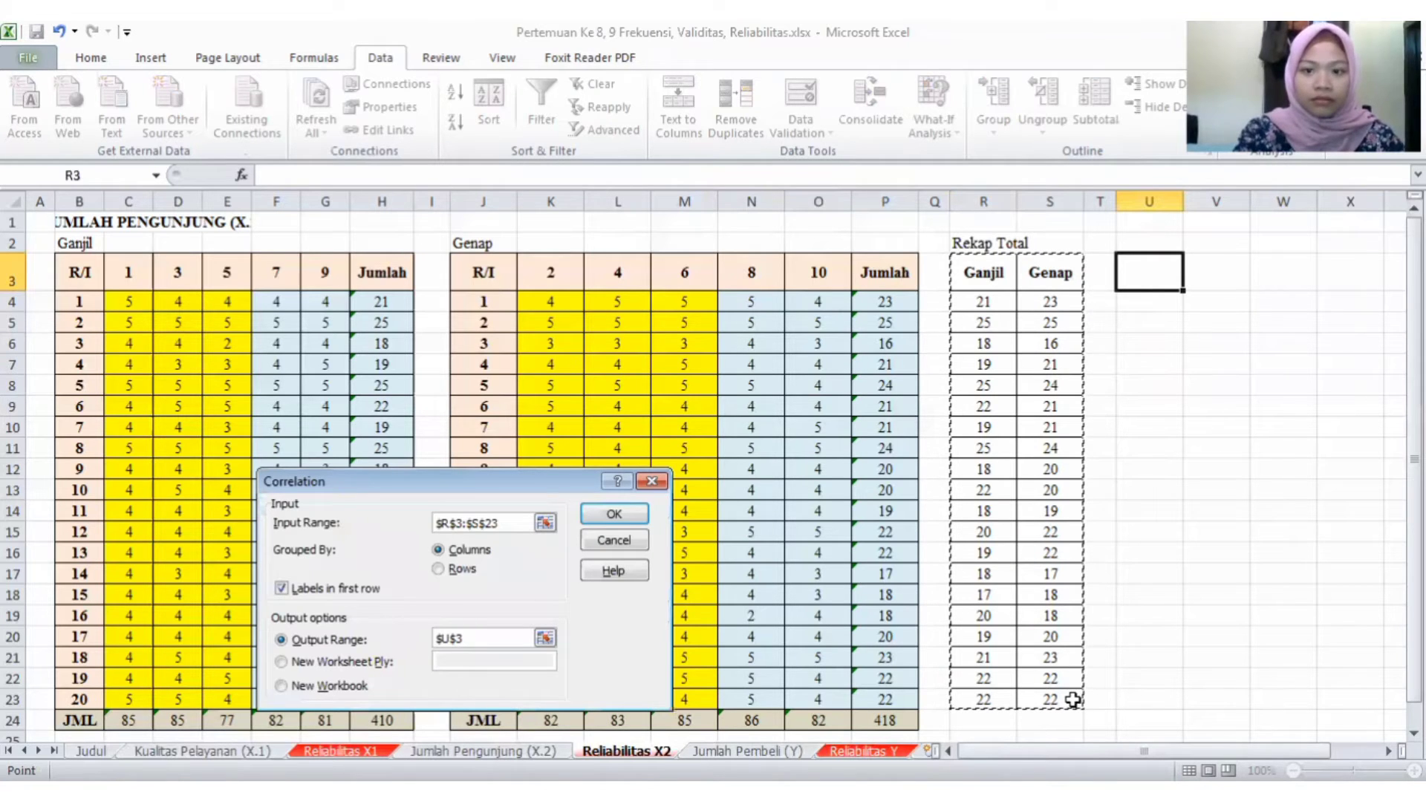
key("Return")
- Examine the Ganjil–Genap correlation coefficient and compare it with the result and conclusion on the Reliabilitas X1 sheet
left_click(1234, 413)
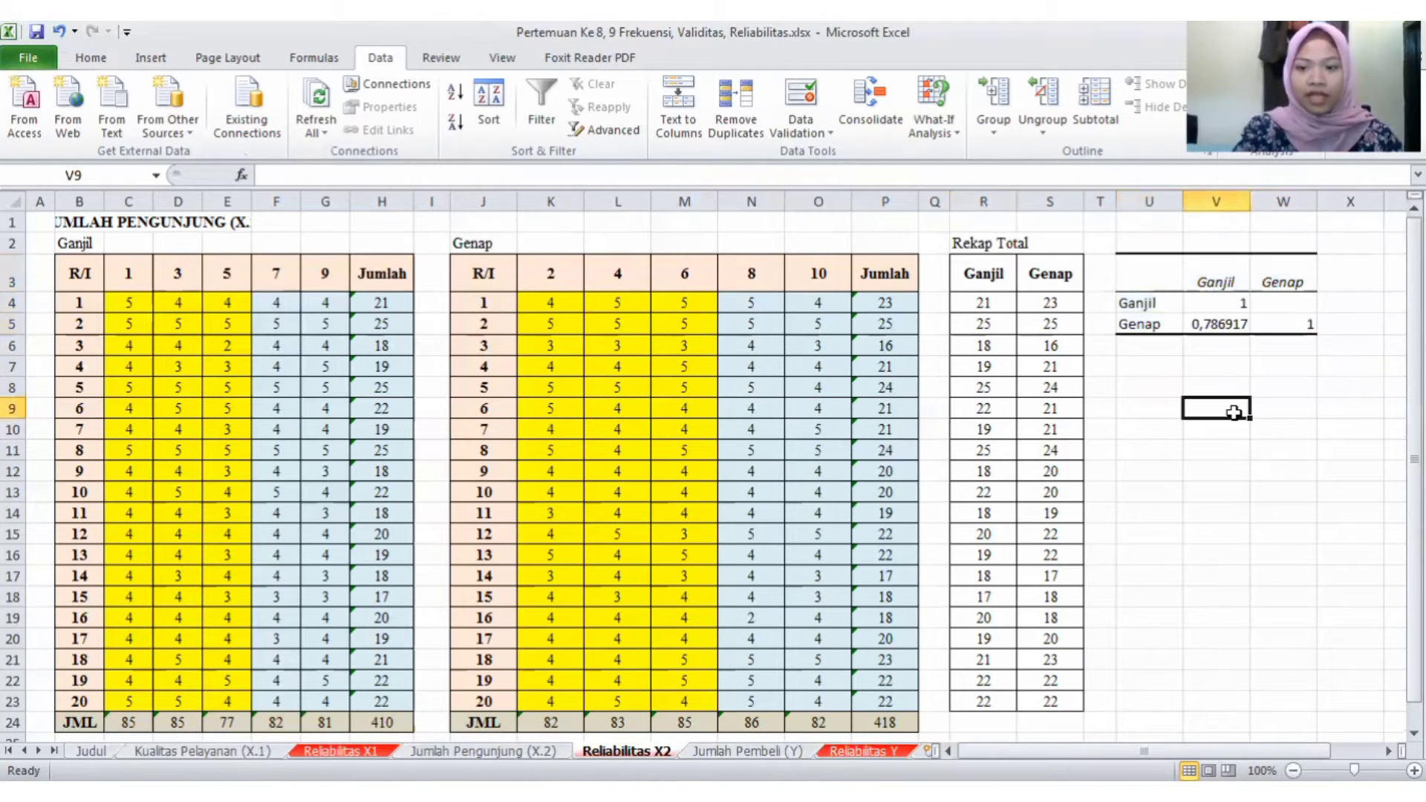
left_click(1196, 311)
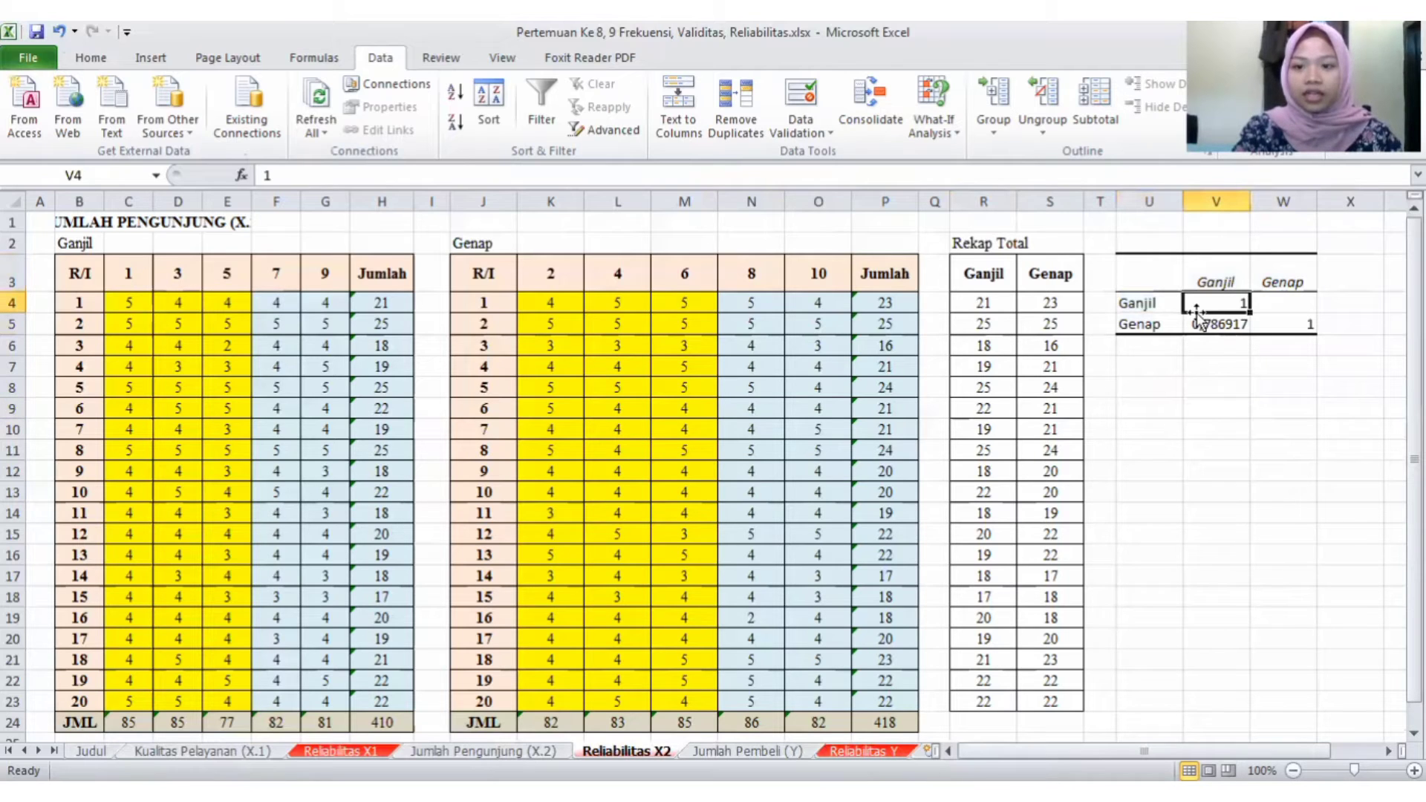
left_click(1202, 325)
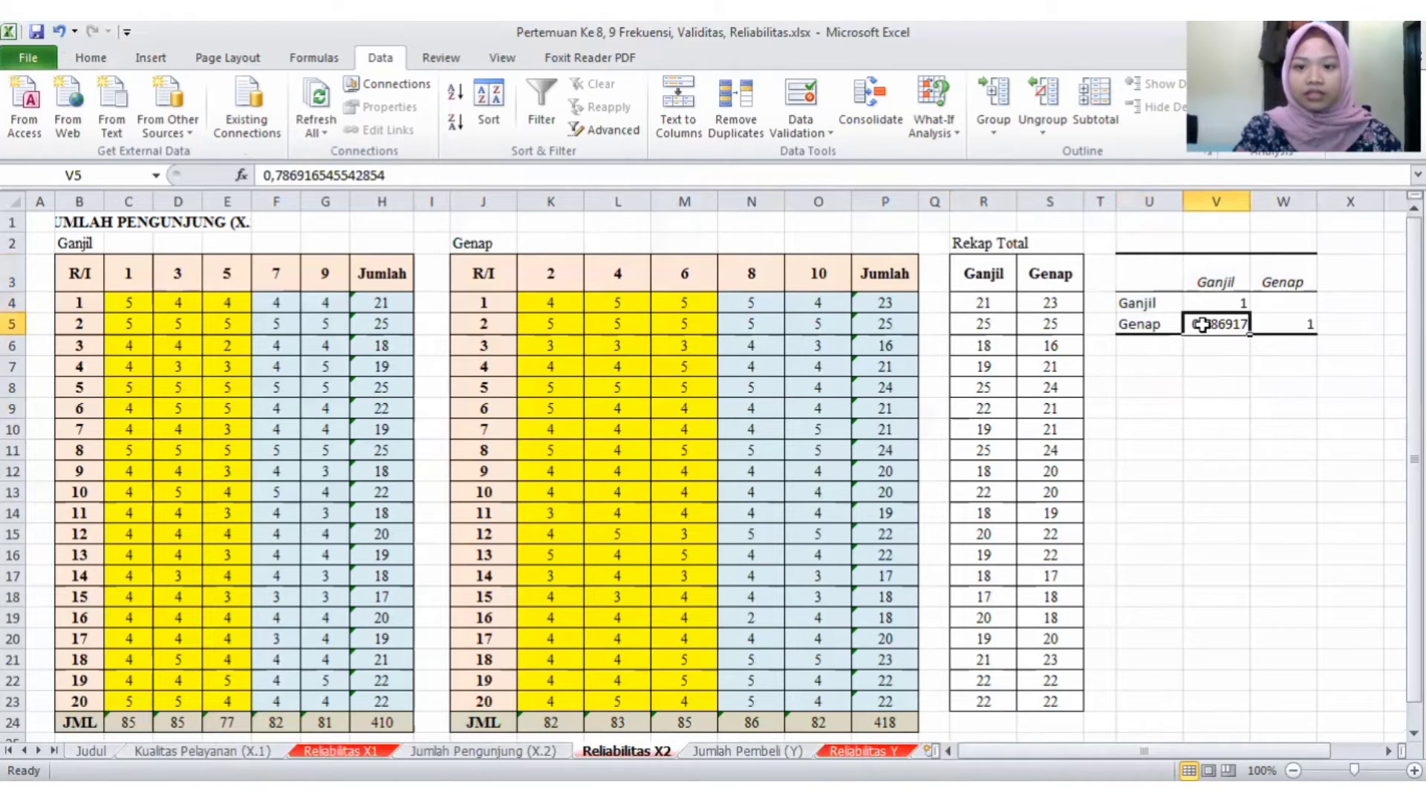
left_click(1169, 382)
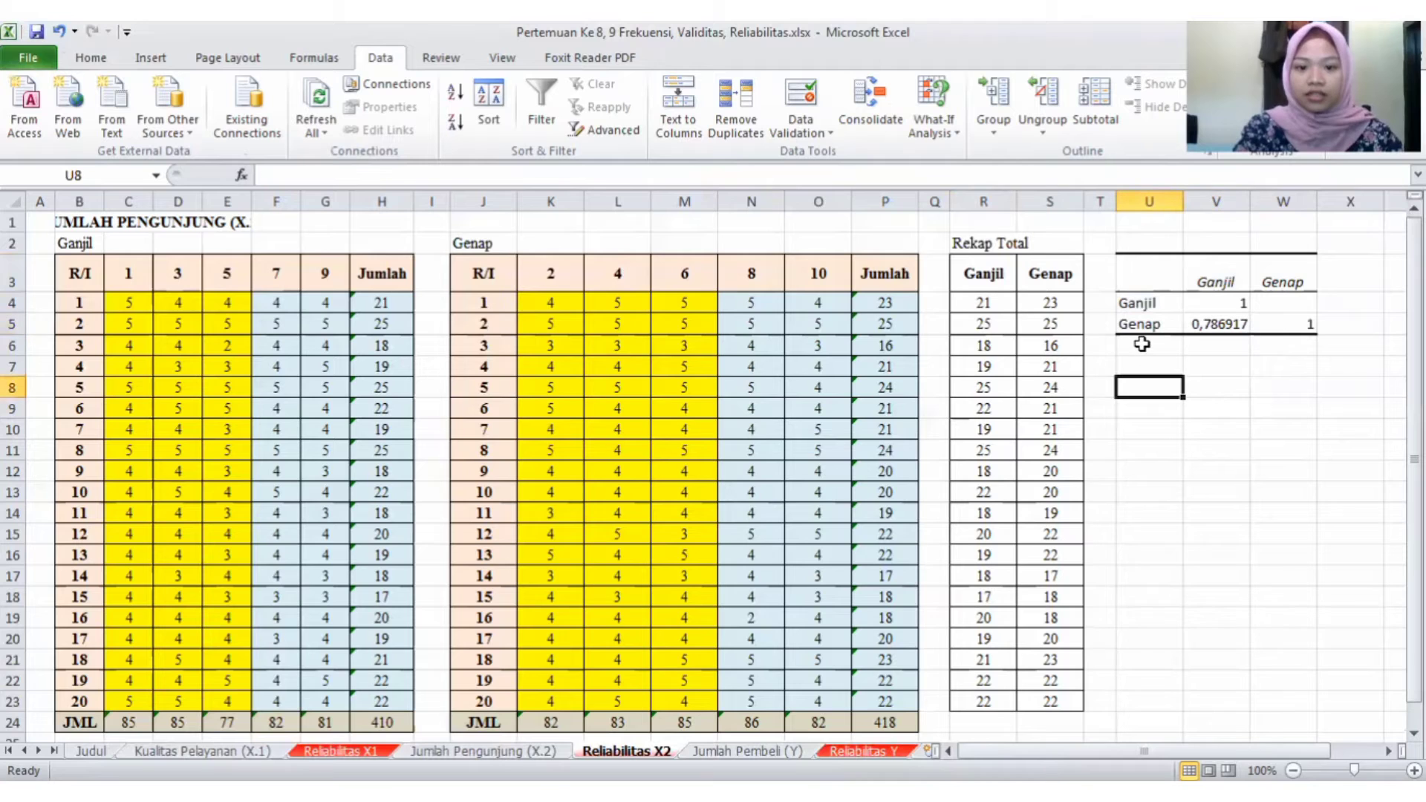
left_click(340, 750)
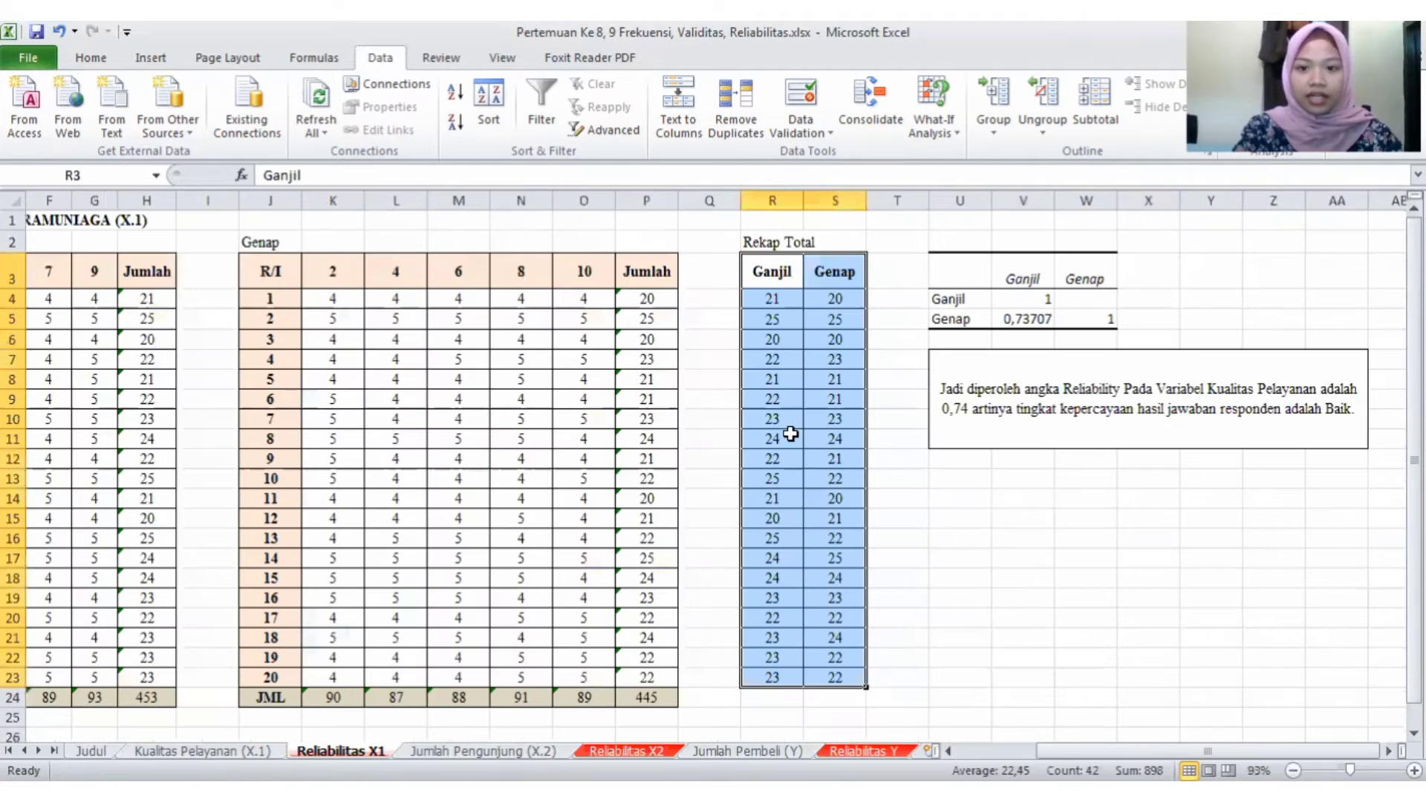
left_click(899, 378)
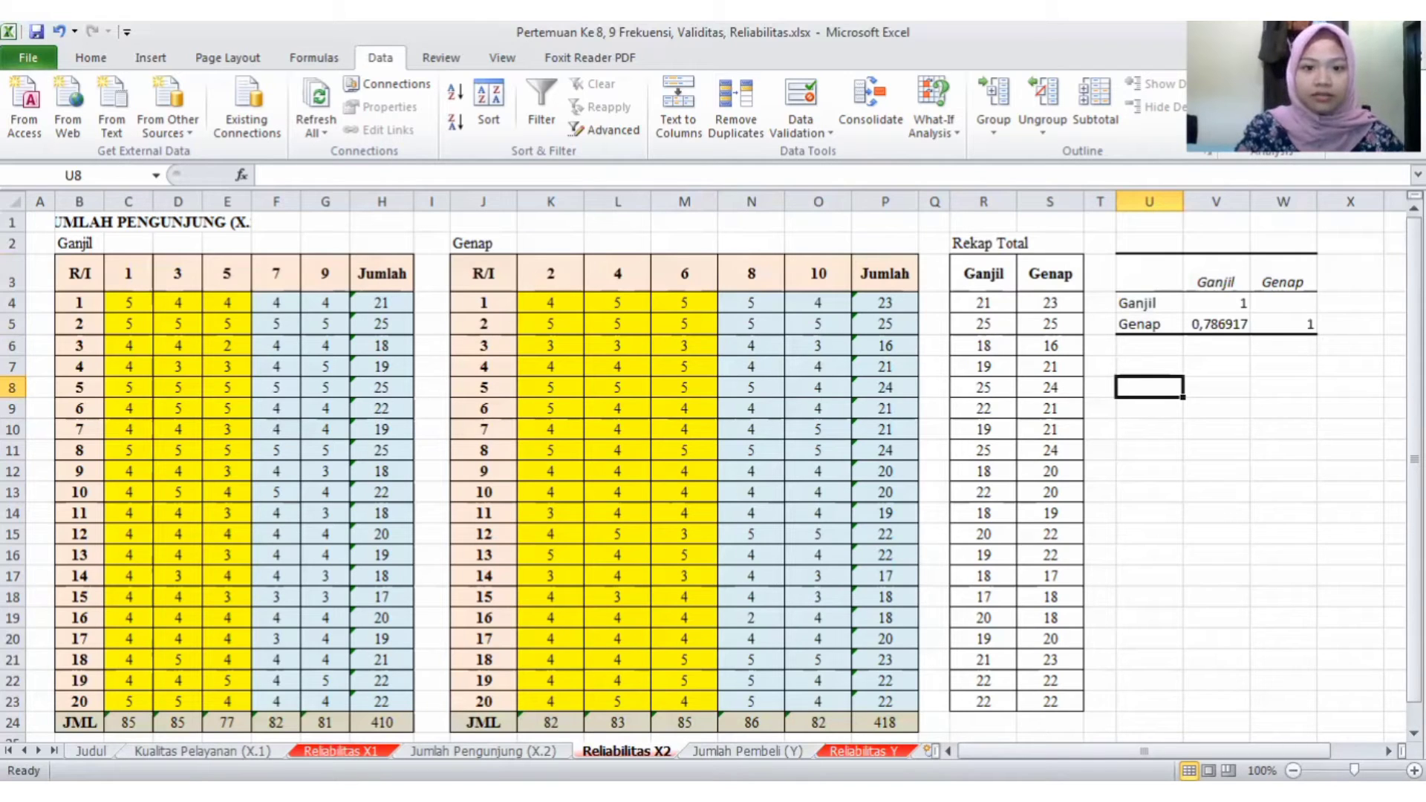
left_click(1272, 84)
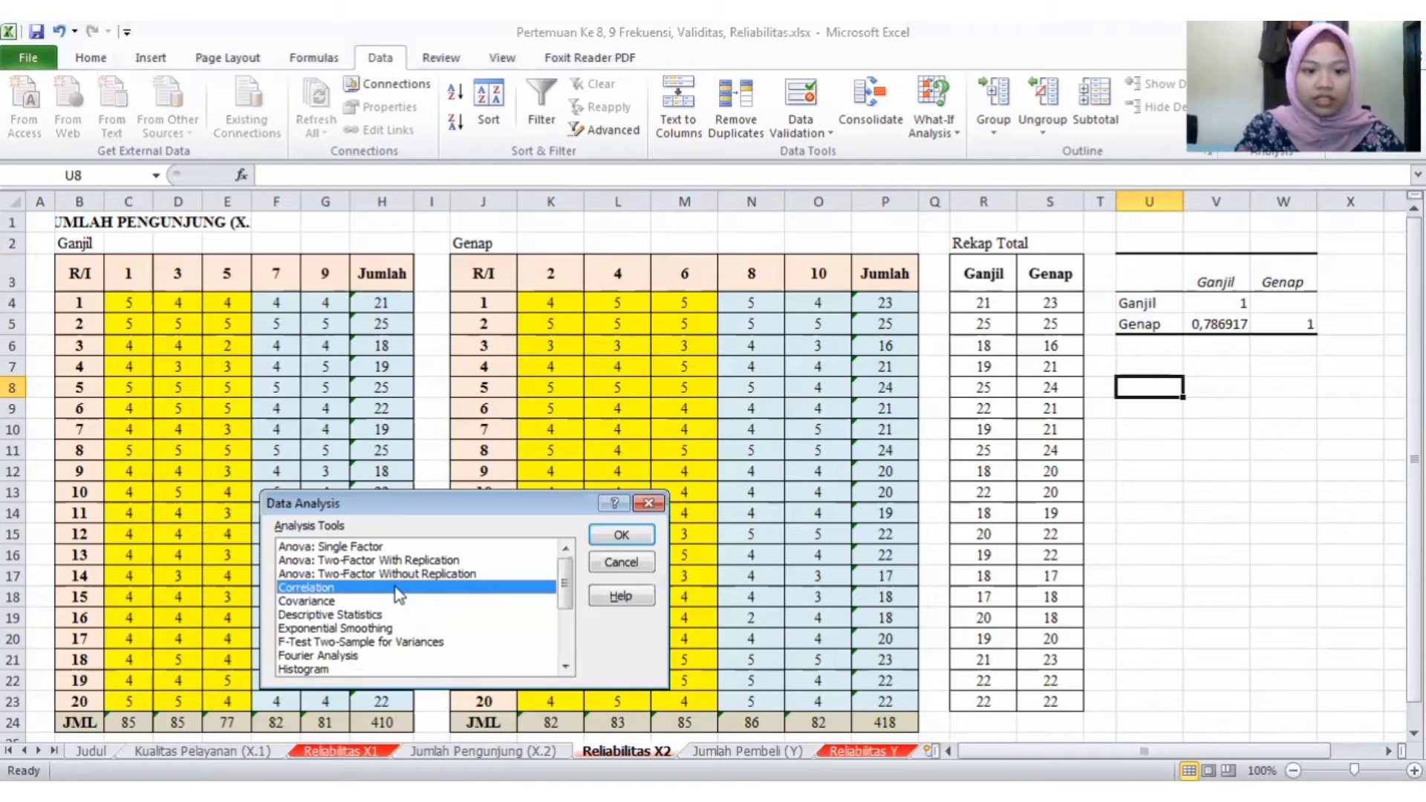
double_click(399, 587)
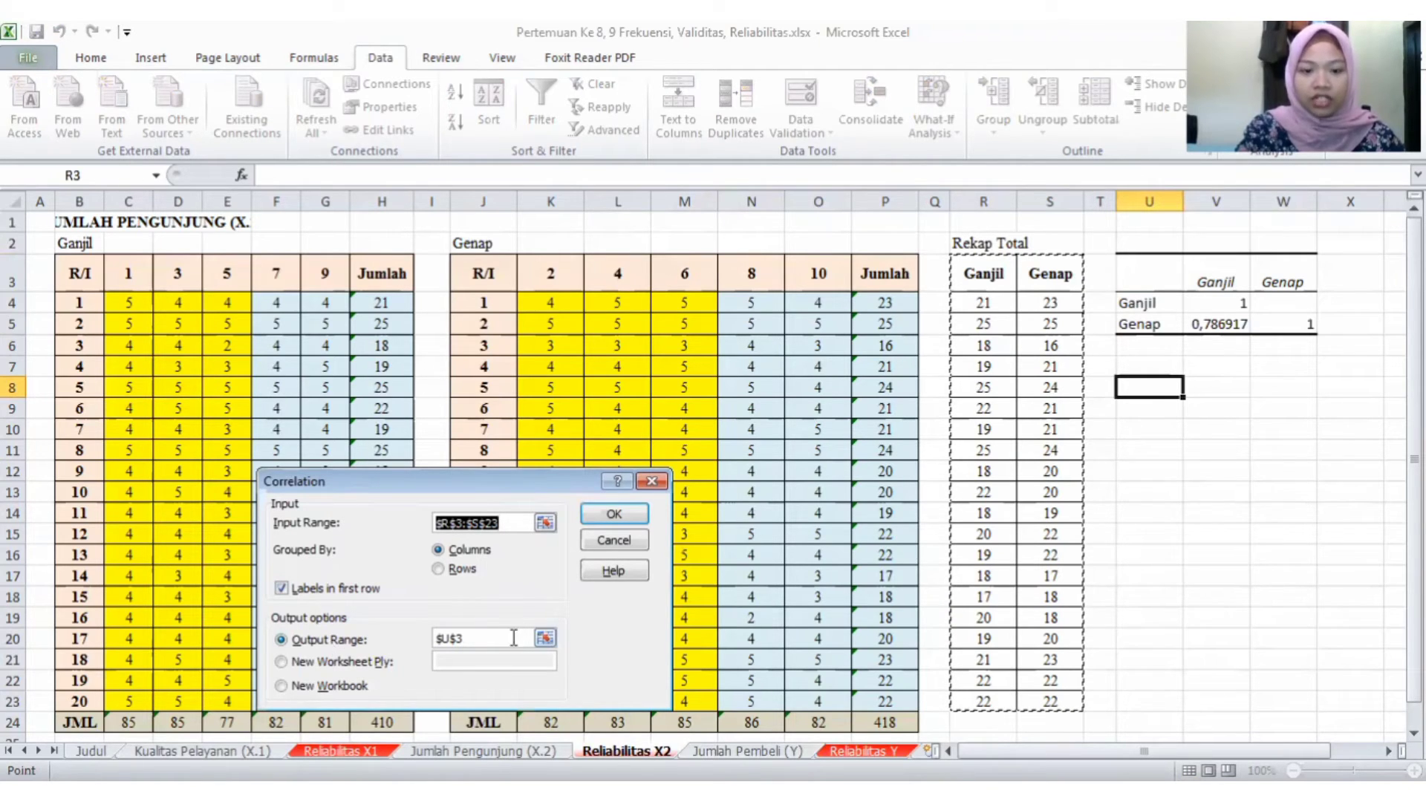
left_click(614, 514)
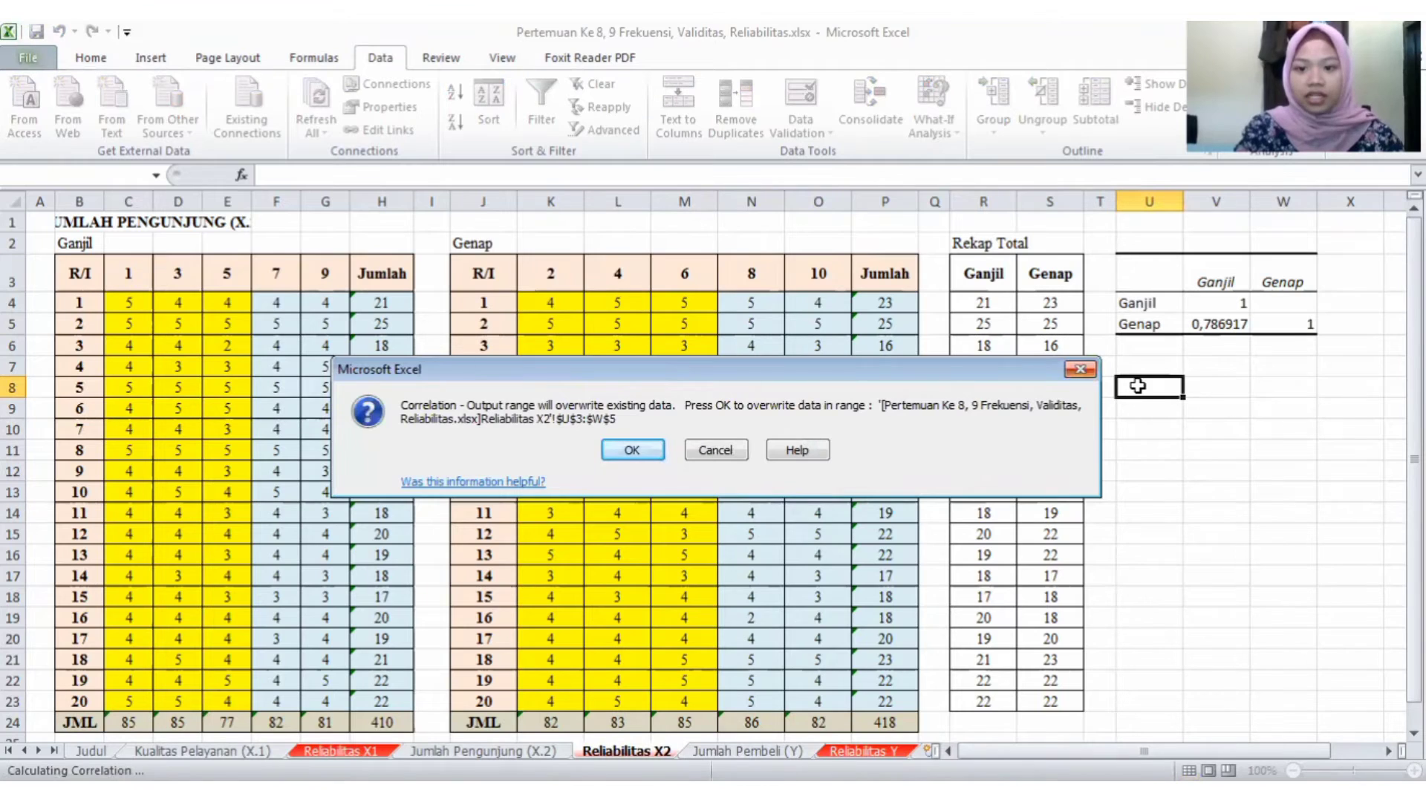
key("Escape")
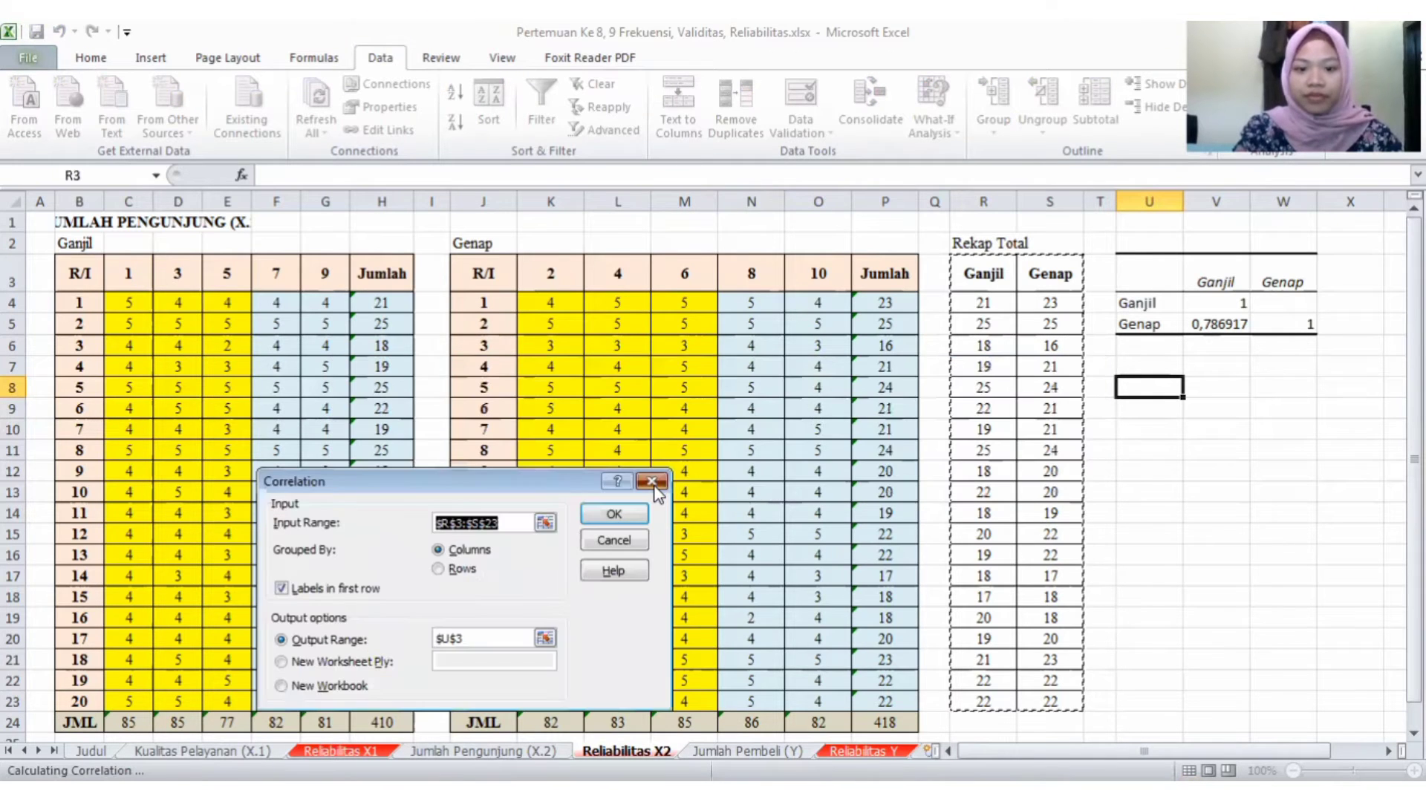
left_click(651, 482)
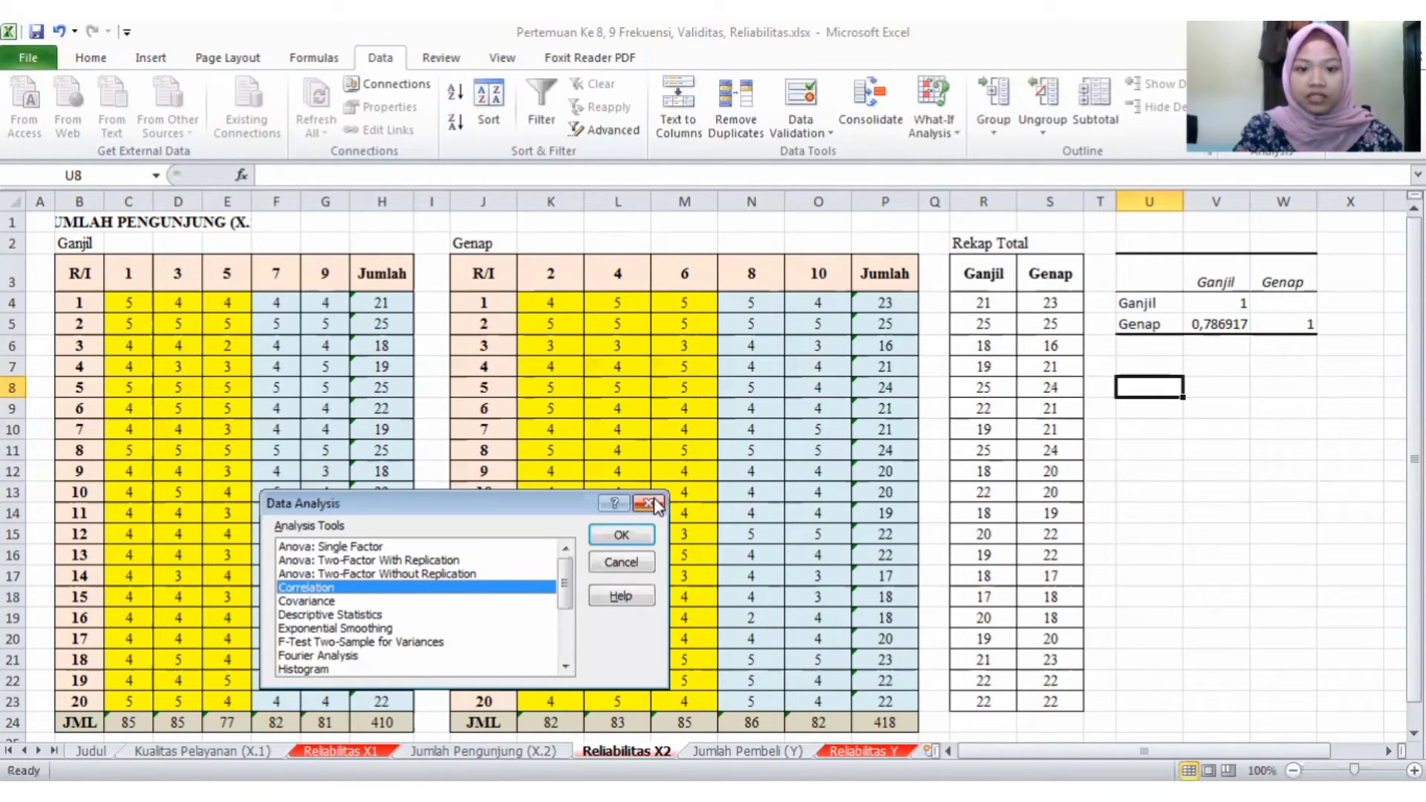
left_click(654, 499)
left_click(654, 499)
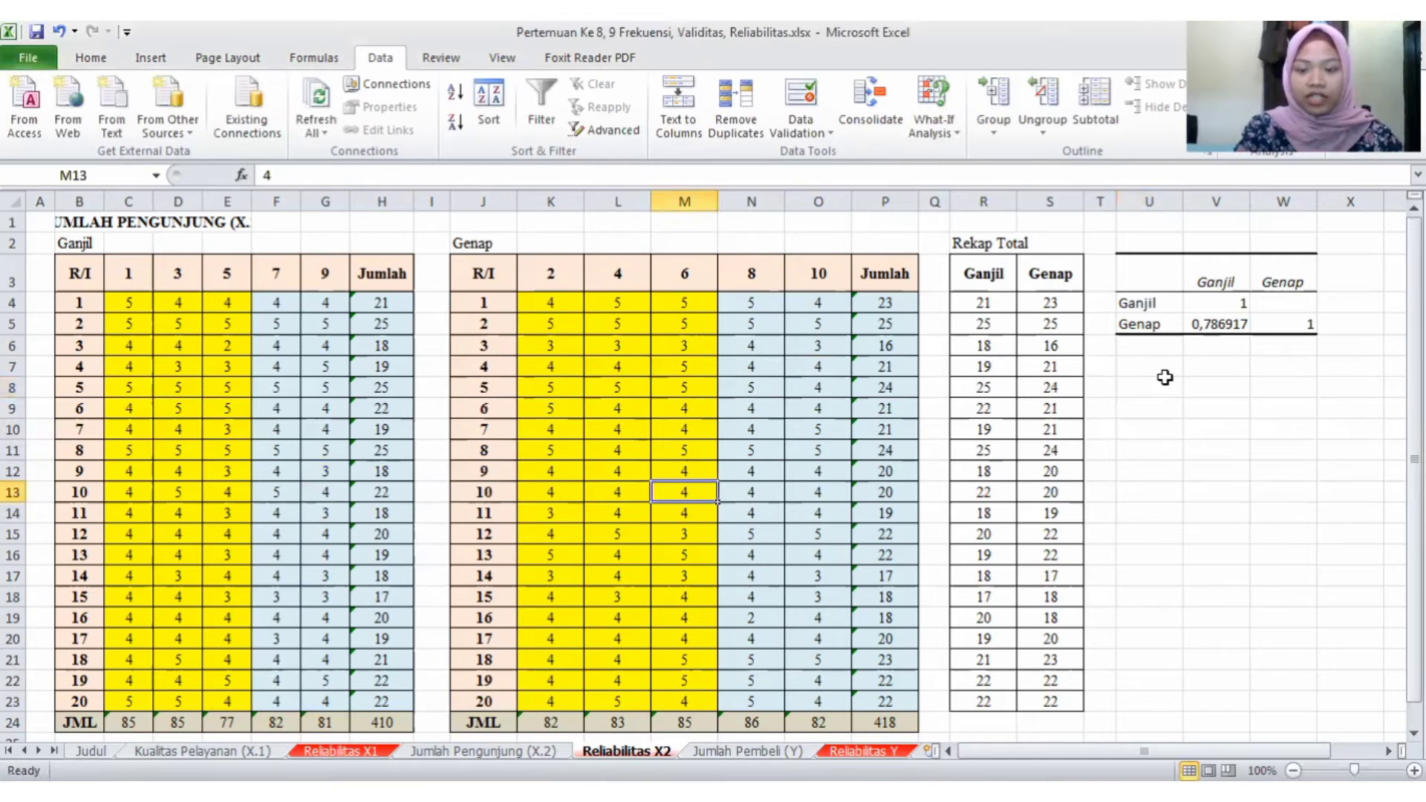
- Copy the conclusion box at U7 of the Reliabilitas X1 sheet to U7 of Reliabilitas X2
left_click(1123, 366)
left_click(341, 751)
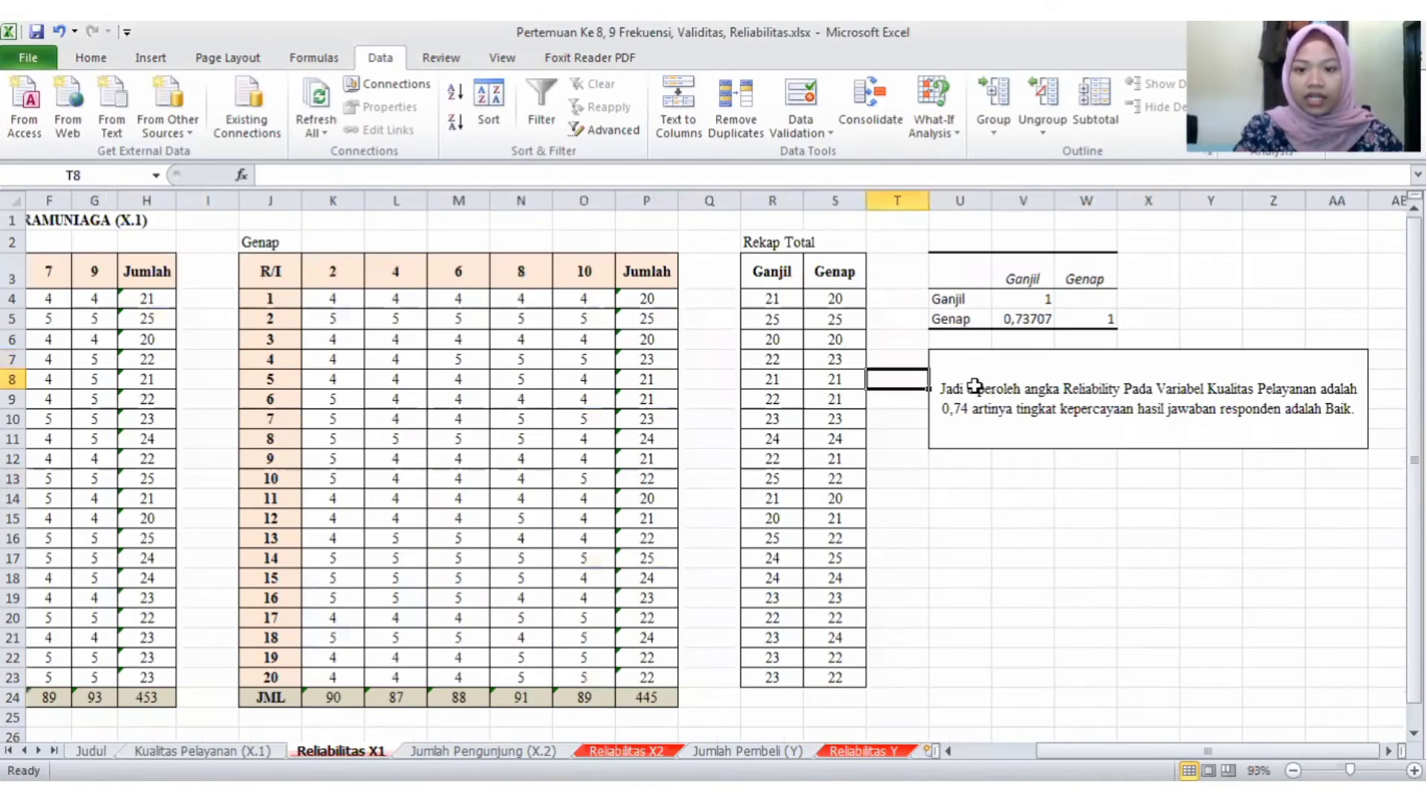
left_click(974, 387)
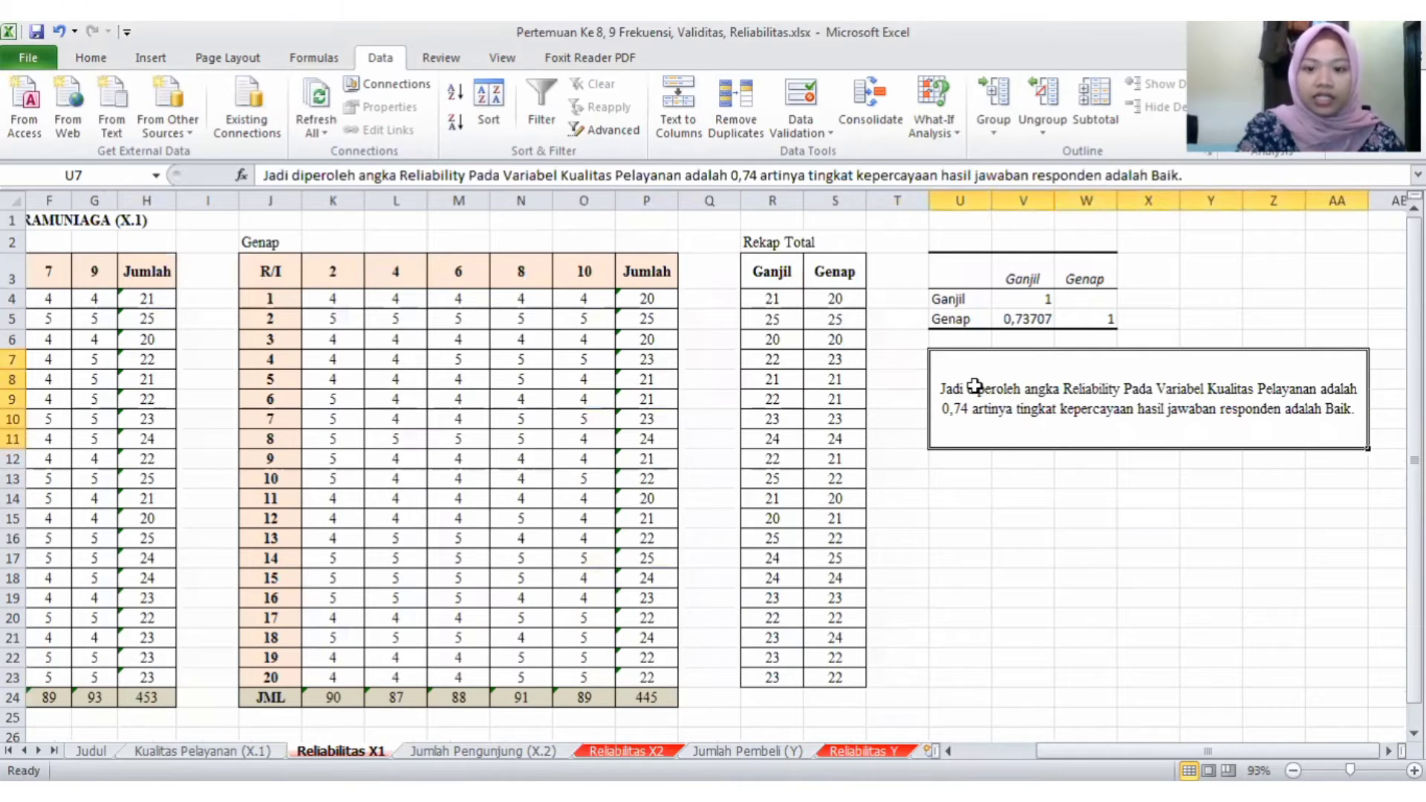
key("ctrl+c")
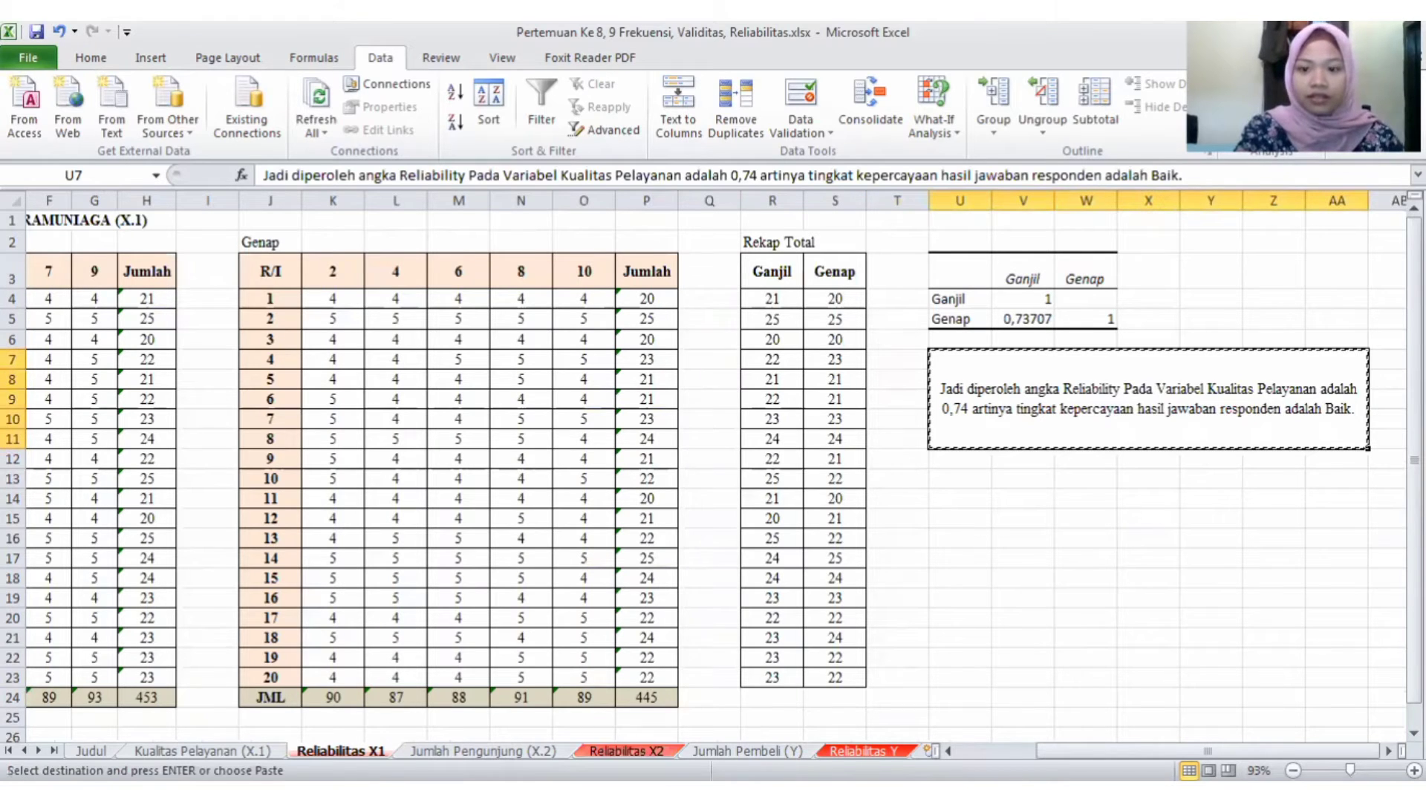
key("ctrl+Page_Down")
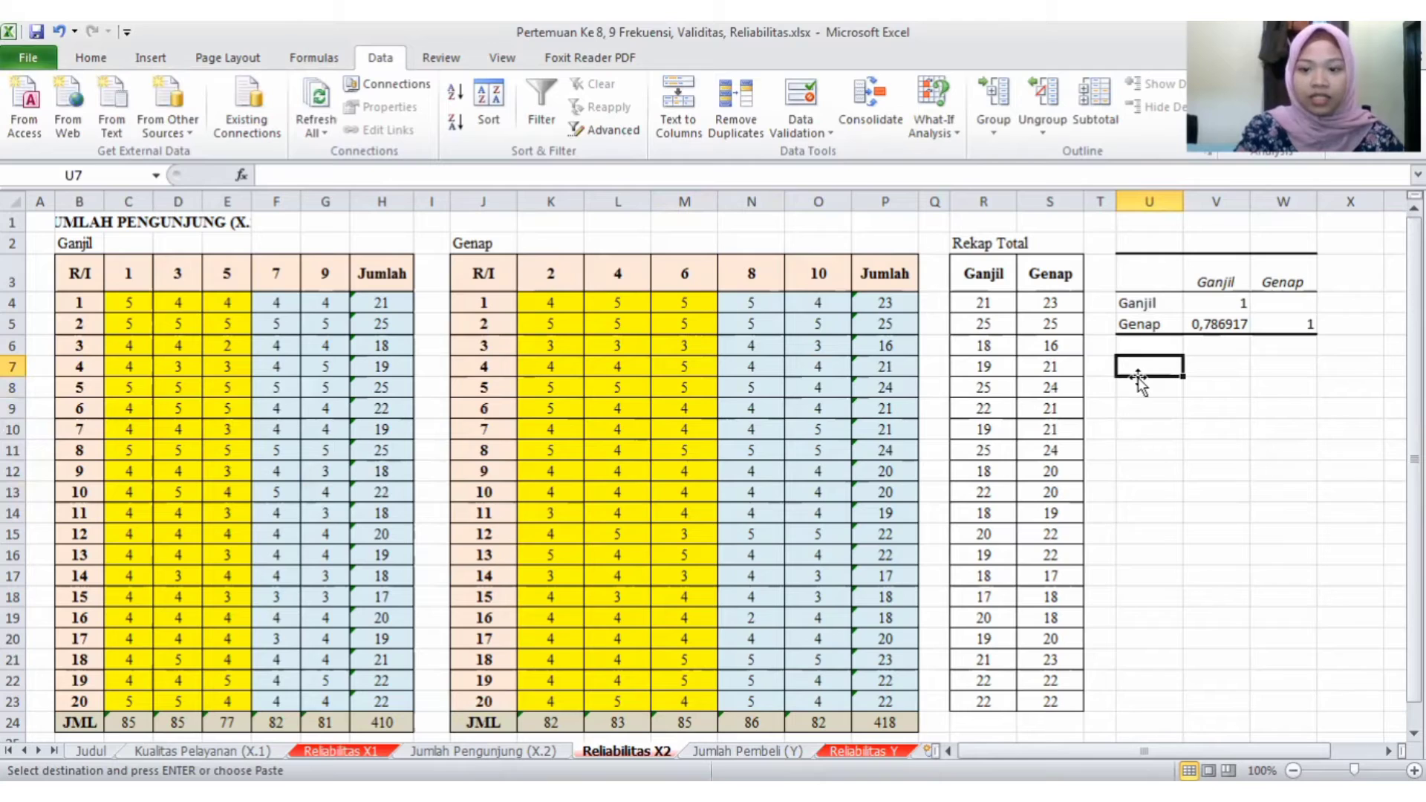
key("ctrl+v")
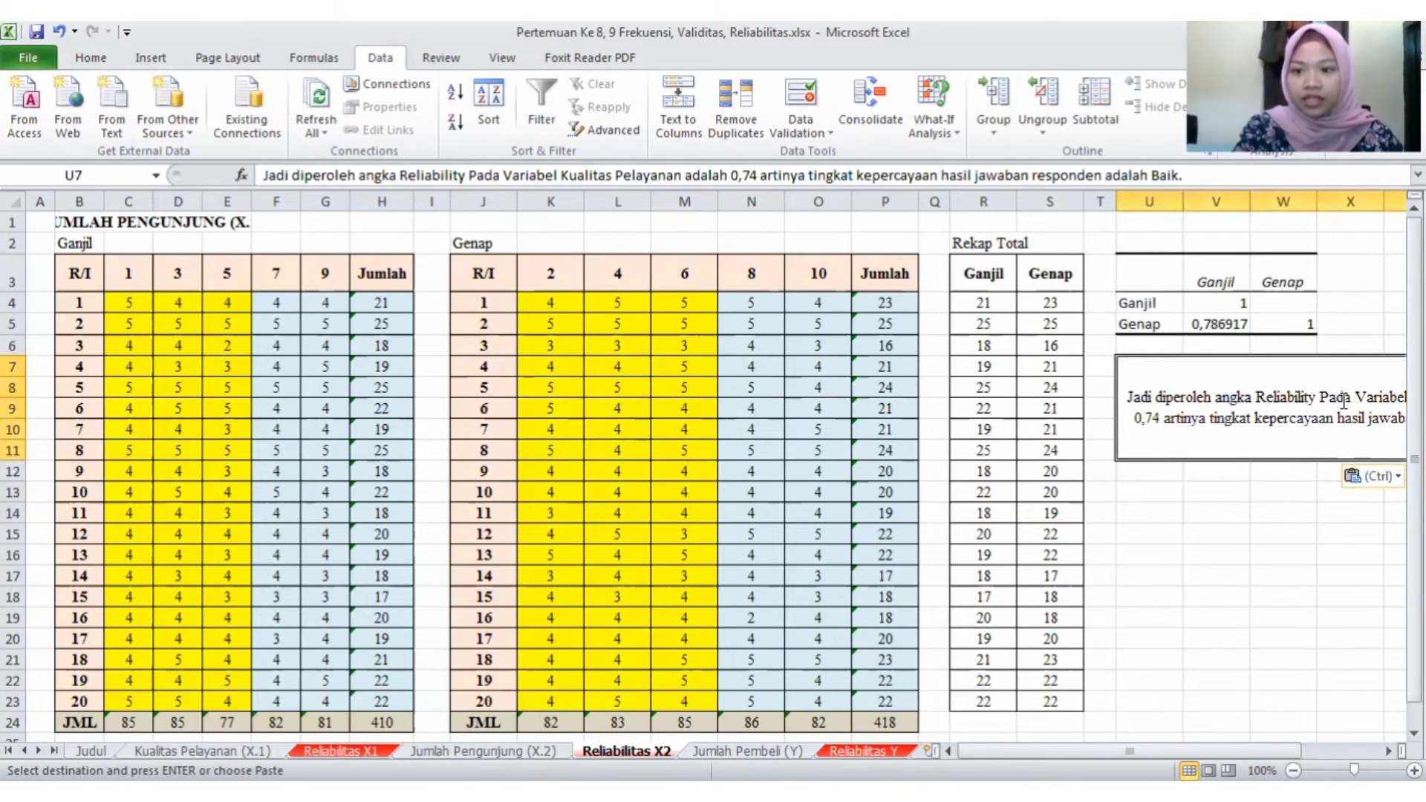
- Replace the variable name Kualitas Pelayanan with Jumlah Pengujung in the conclusion text at U7 of Reliabilitas X2
double_click(1379, 399)
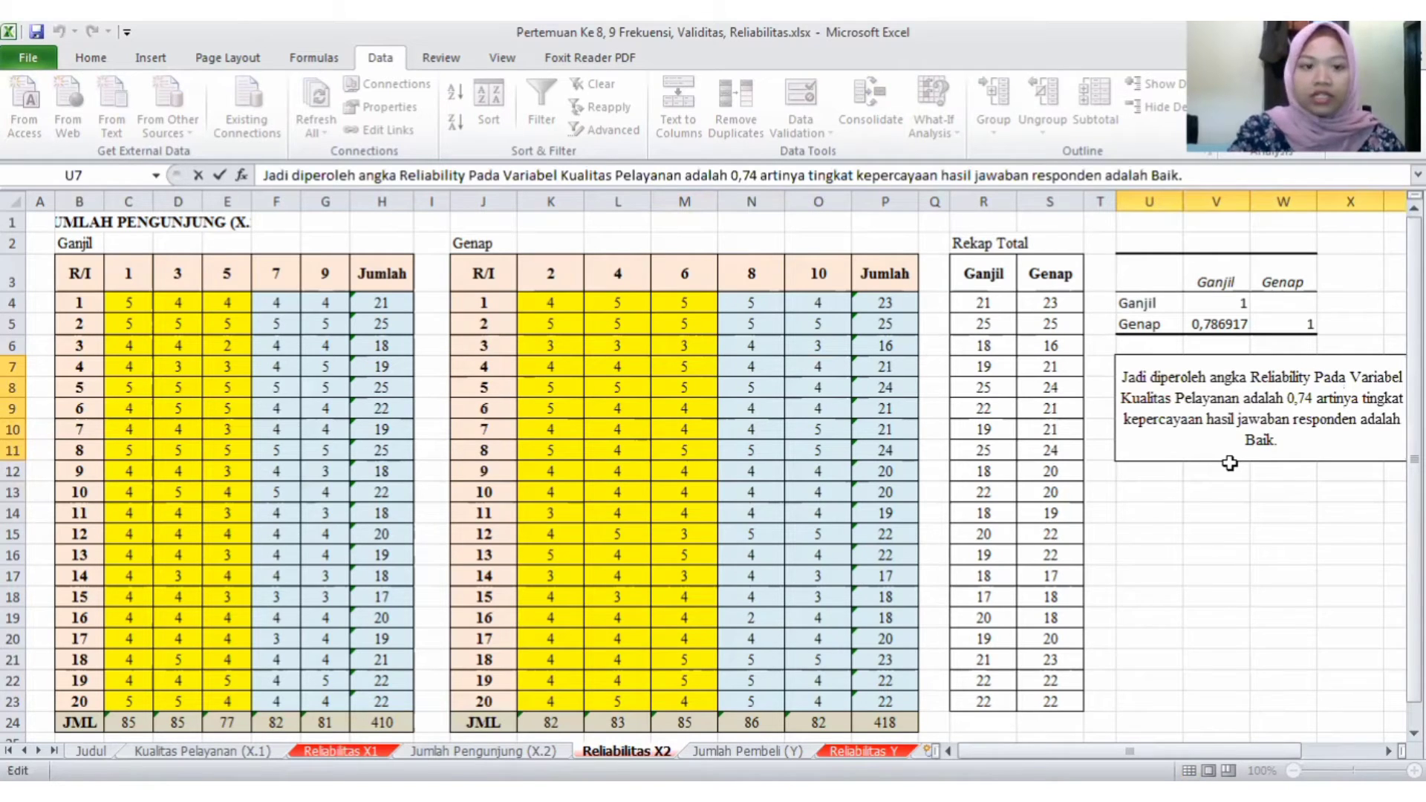
key("BackSpace")
key("BackSpace")
key("BackSpace")
key("BackSpace")
key("BackSpace")
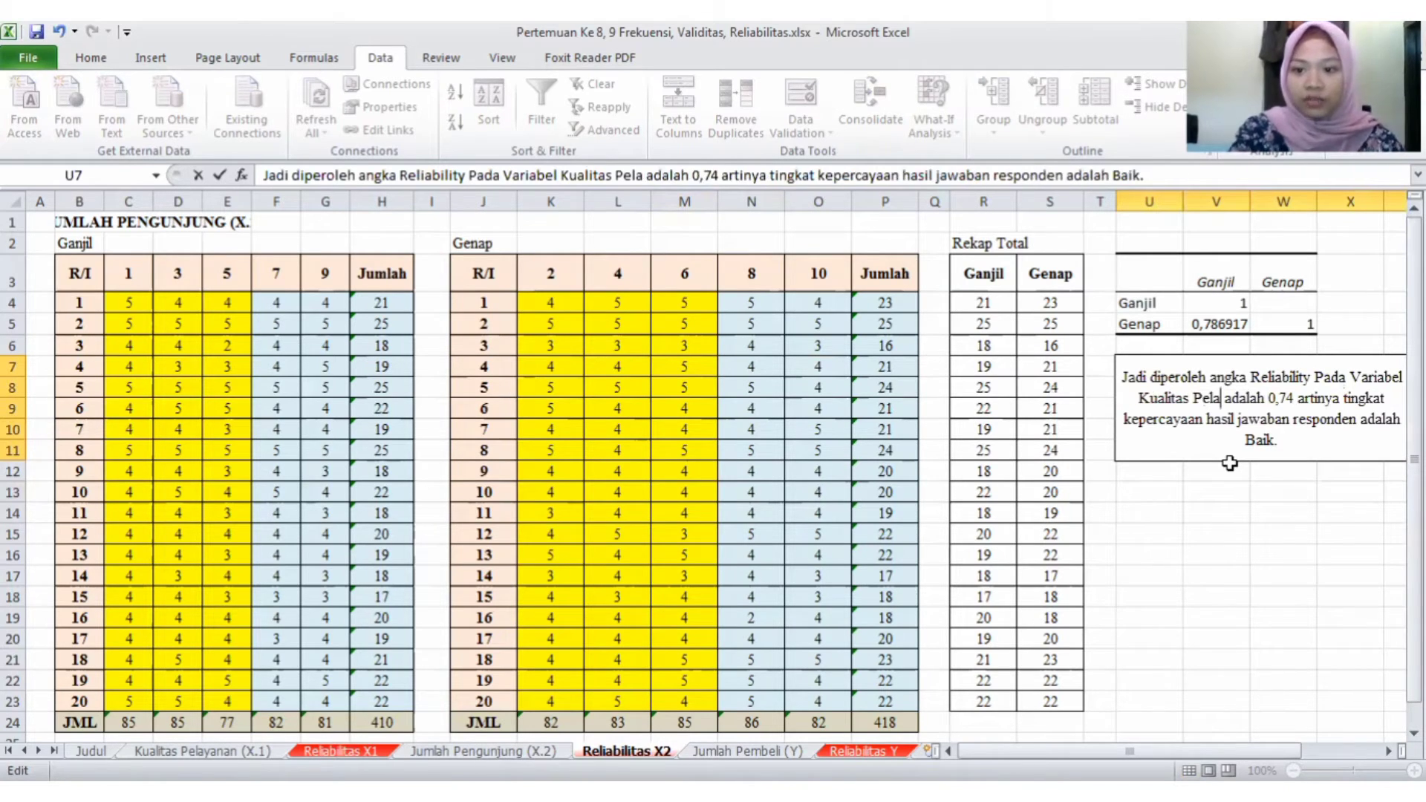
key("BackSpace")
key("BackSpace")
key("BackSpace")
key("BackSpace")
key("BackSpace")
key("BackSpace")
key("BackSpace")
key("BackSpace")
key("BackSpace")
key("BackSpace")
key("BackSpace")
key("BackSpace")
key("BackSpace")
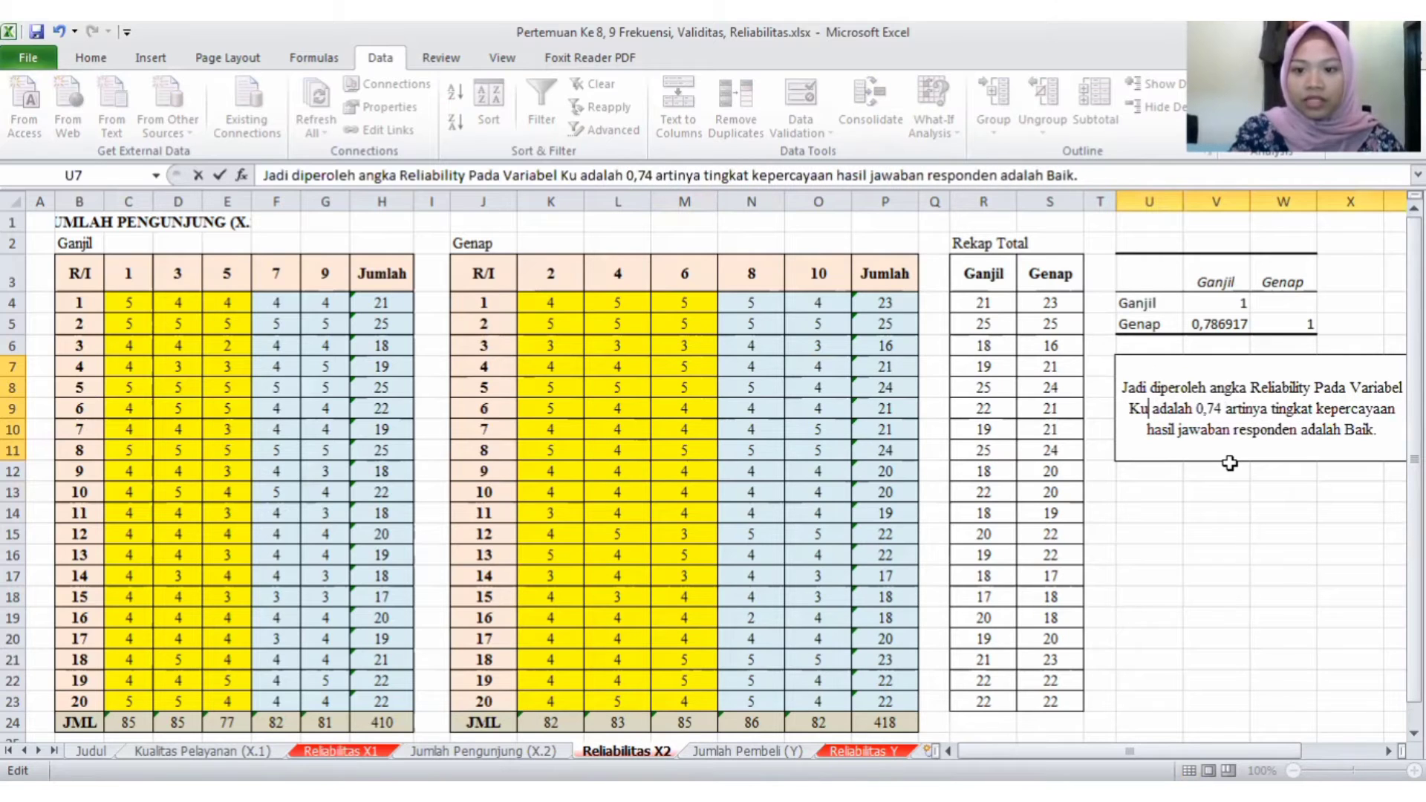
type("Ju")
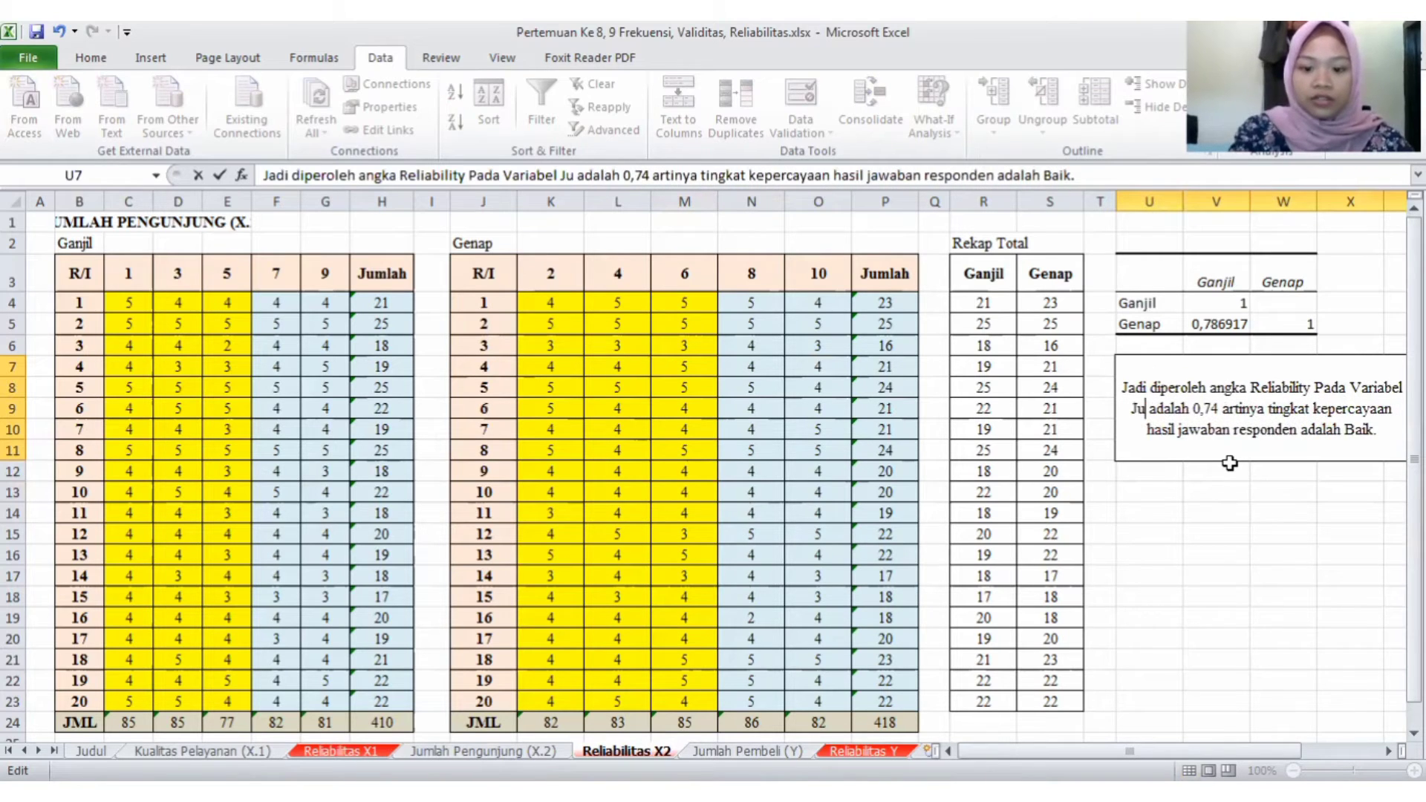
type("mlah P")
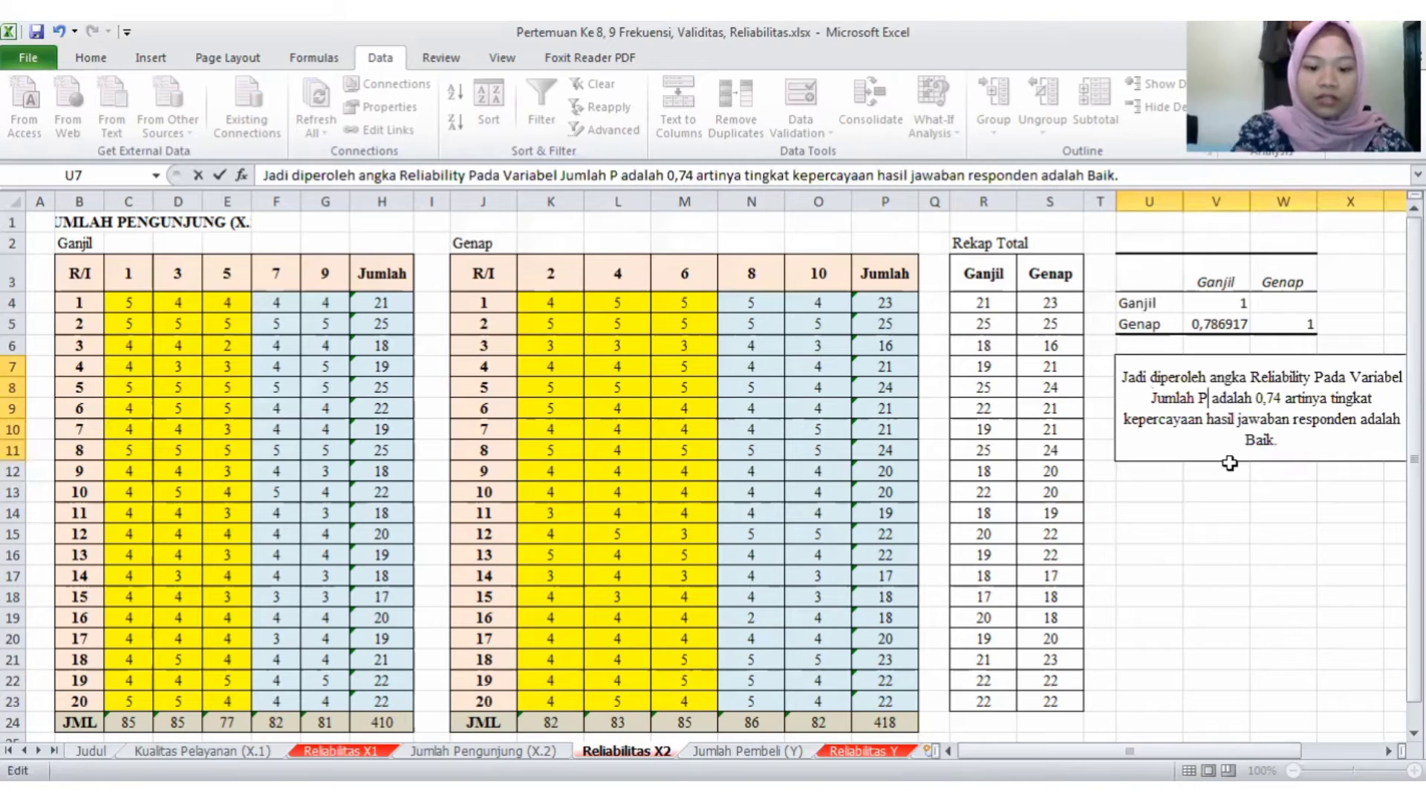
type("emg")
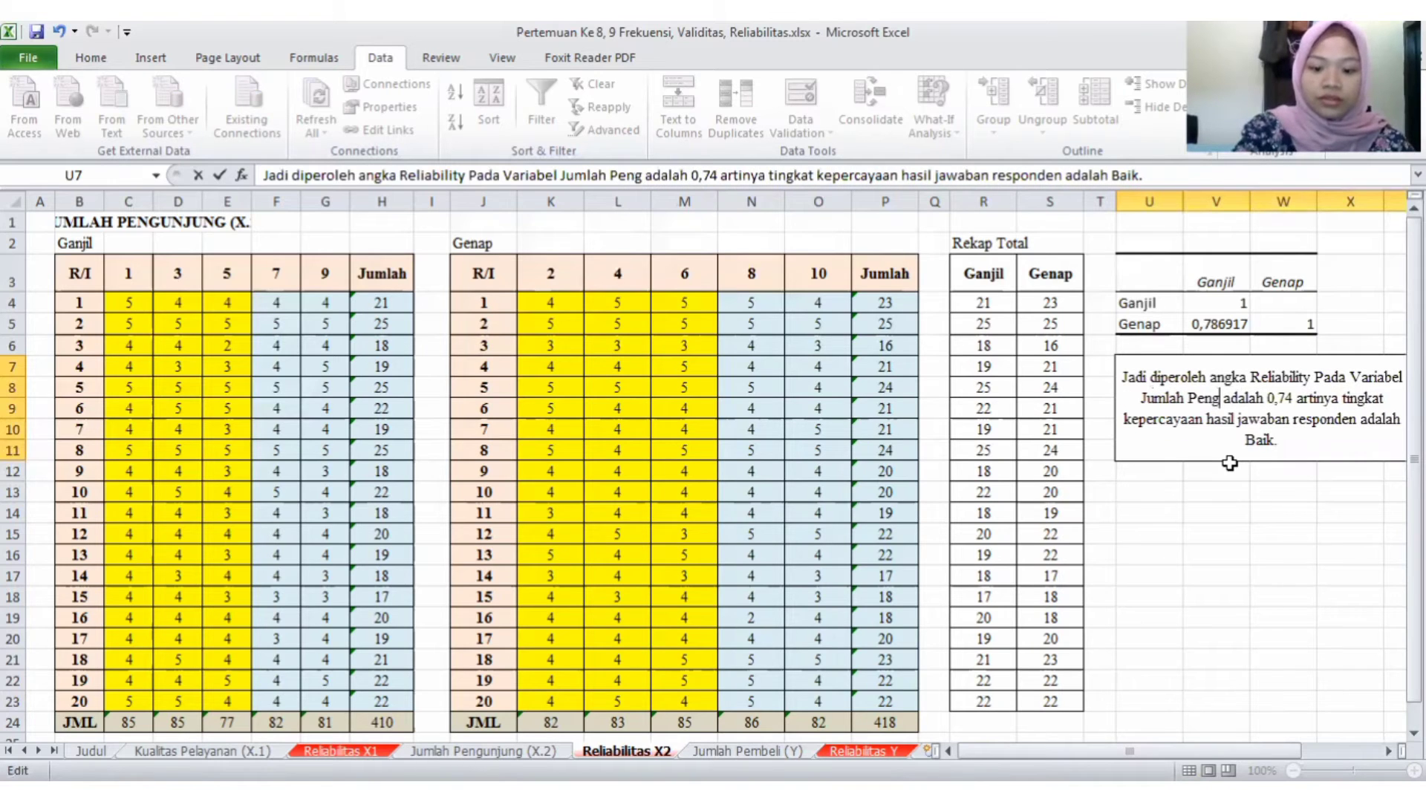
type("ujung")
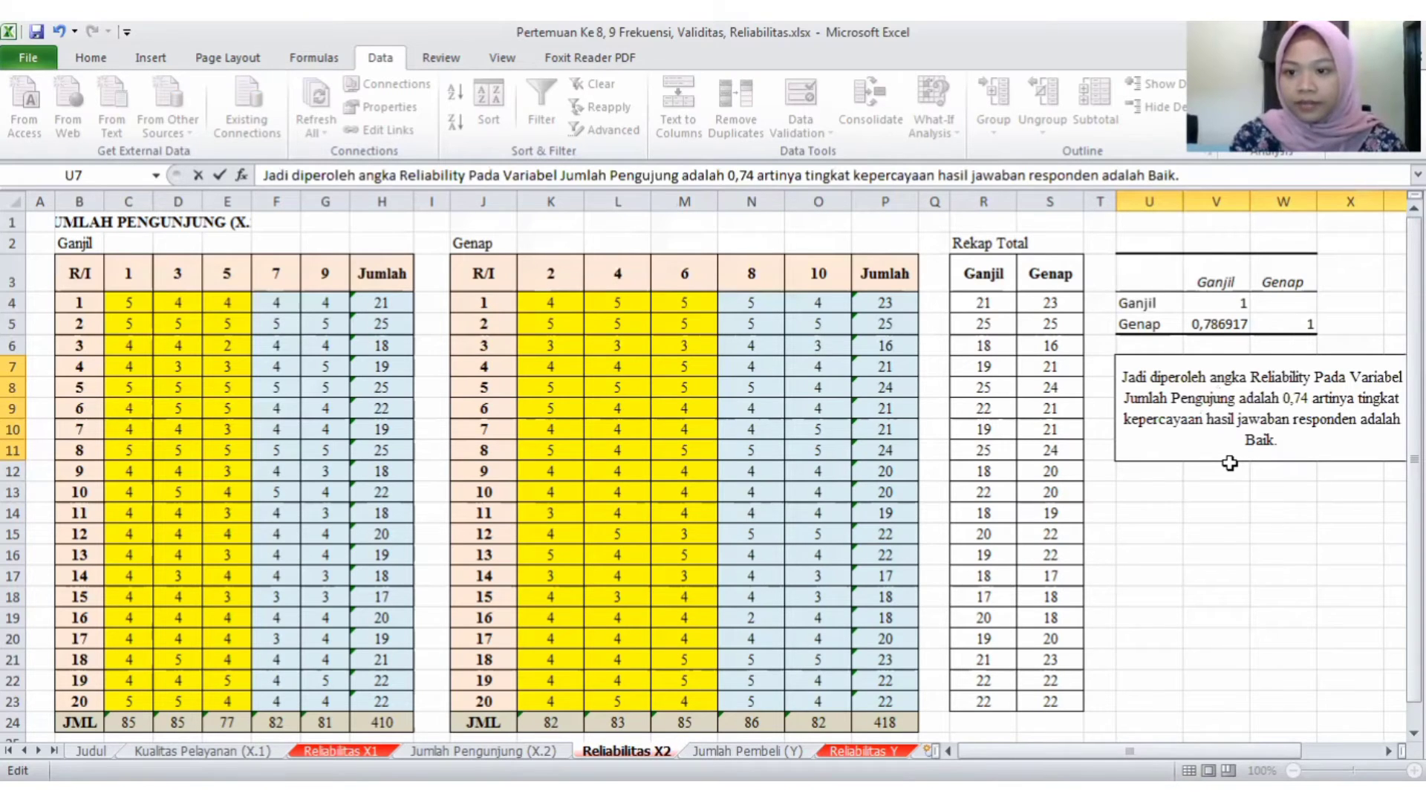
- Set the reliability figure in the U7 conclusion text to 0,79
key("Right")
key("Right")
key("Right")
key("Right")
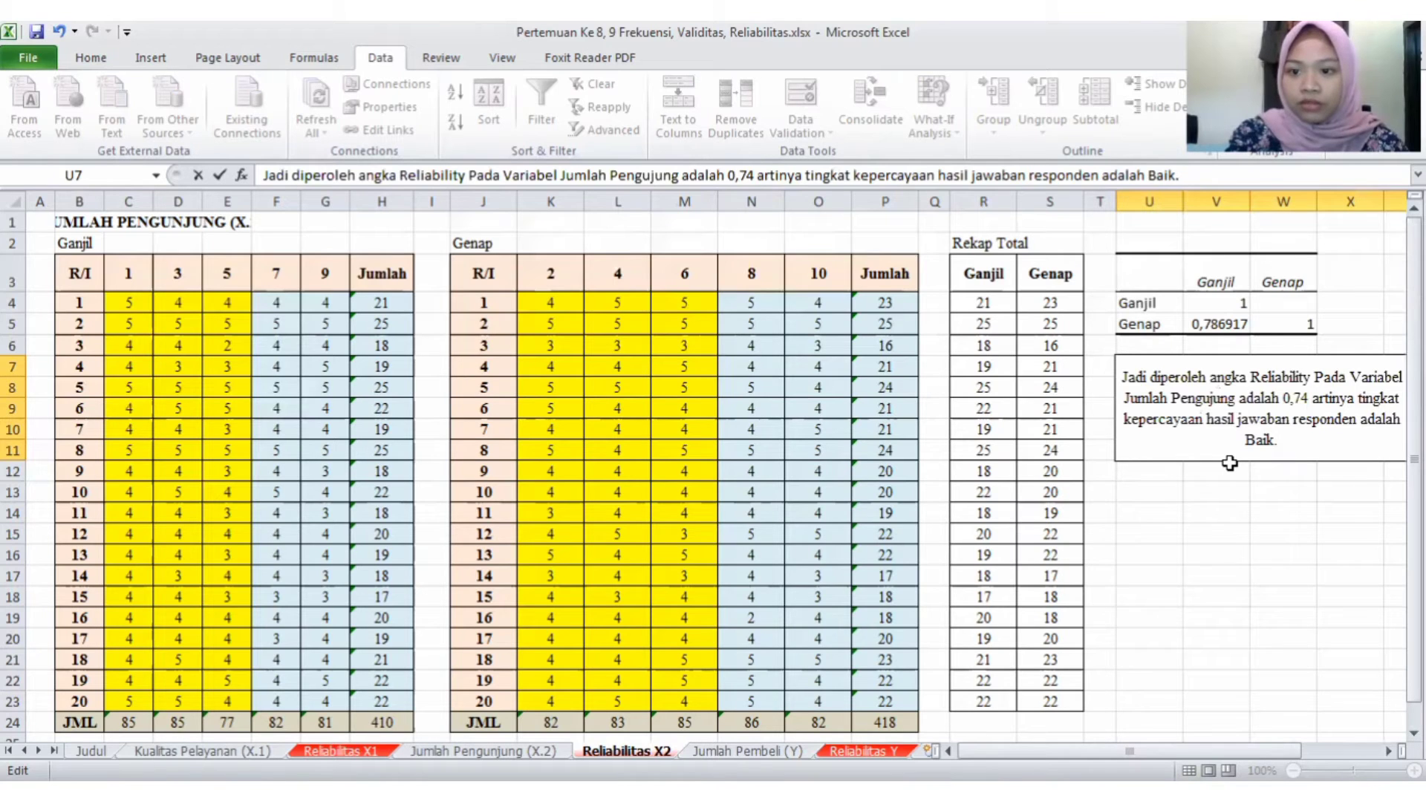
key("BackSpace")
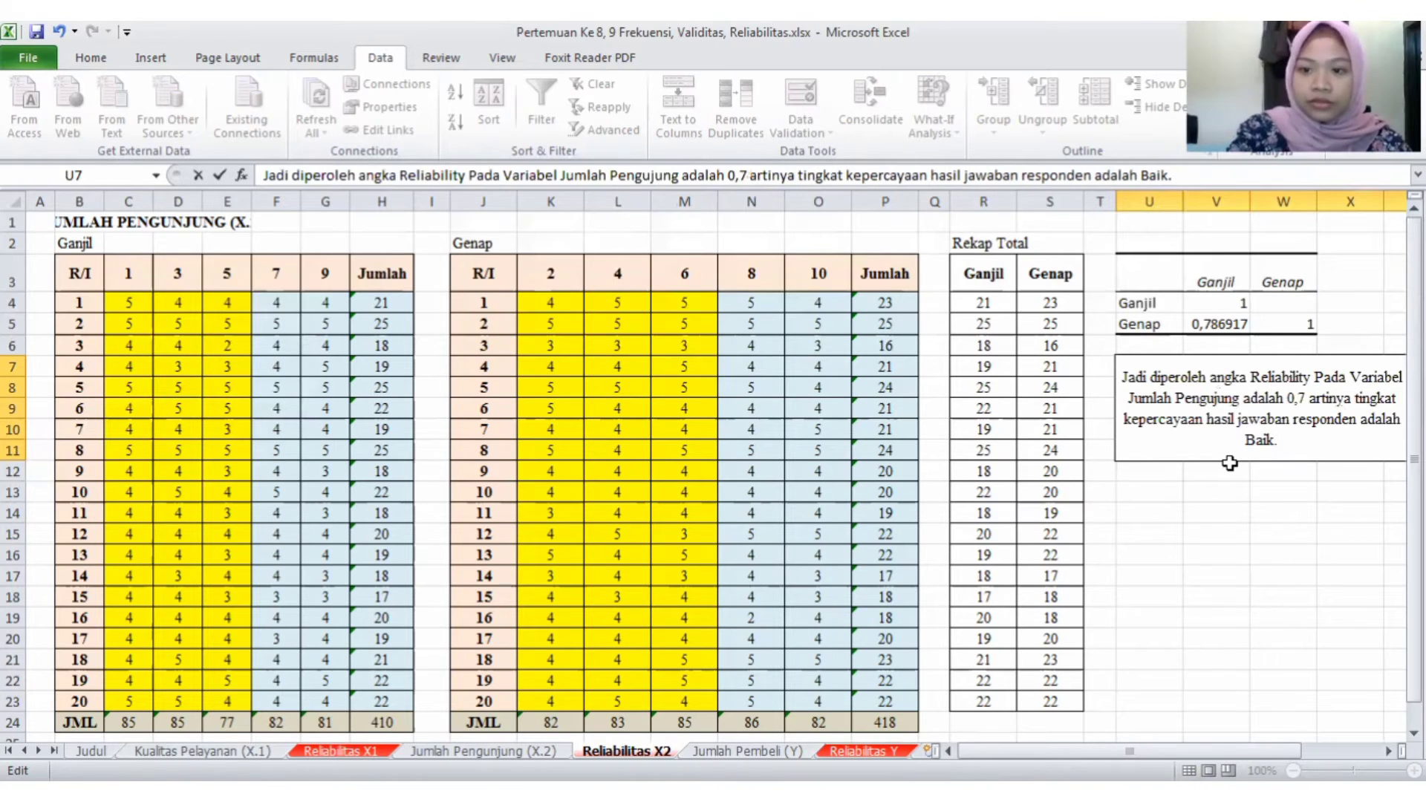
type("9")
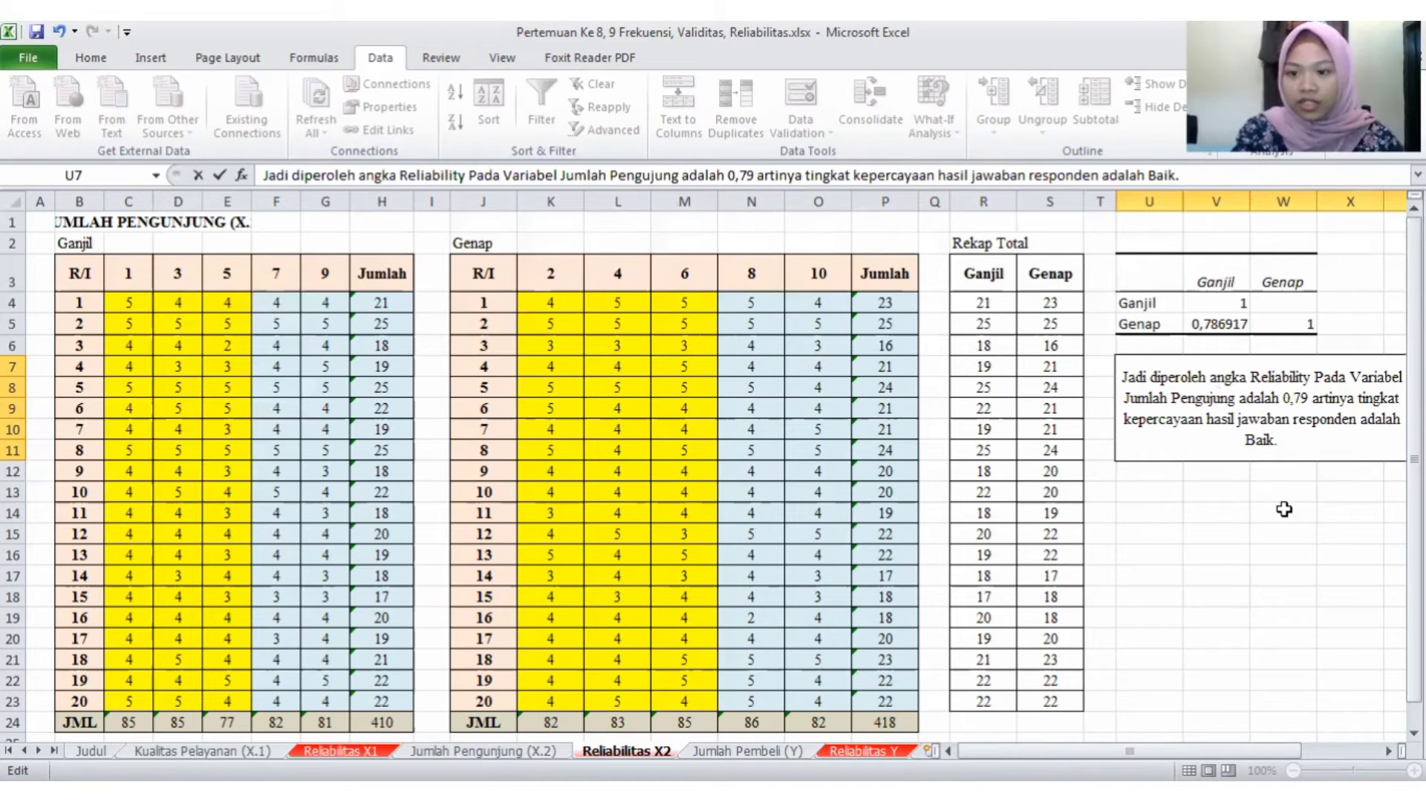
left_click(1284, 510)
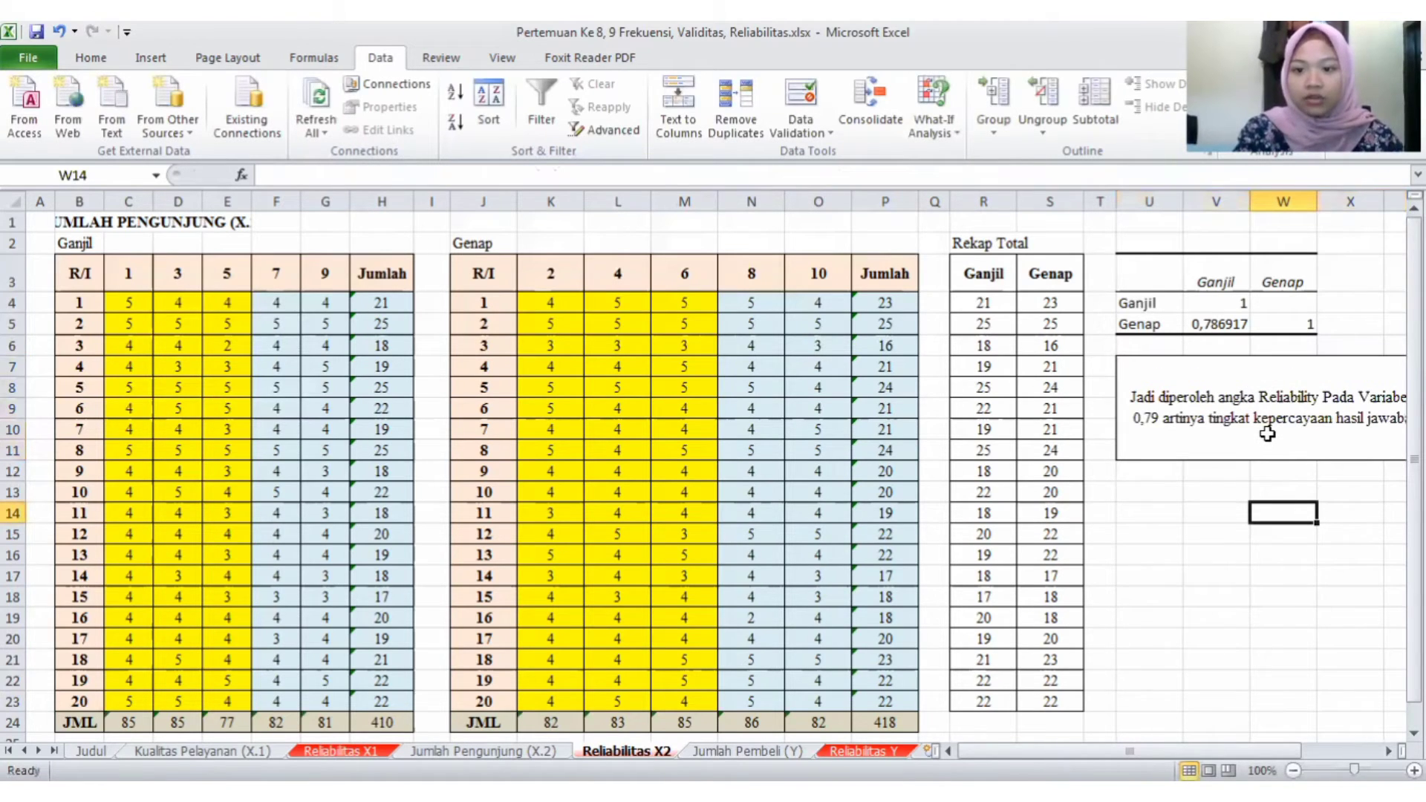
left_click(1267, 434)
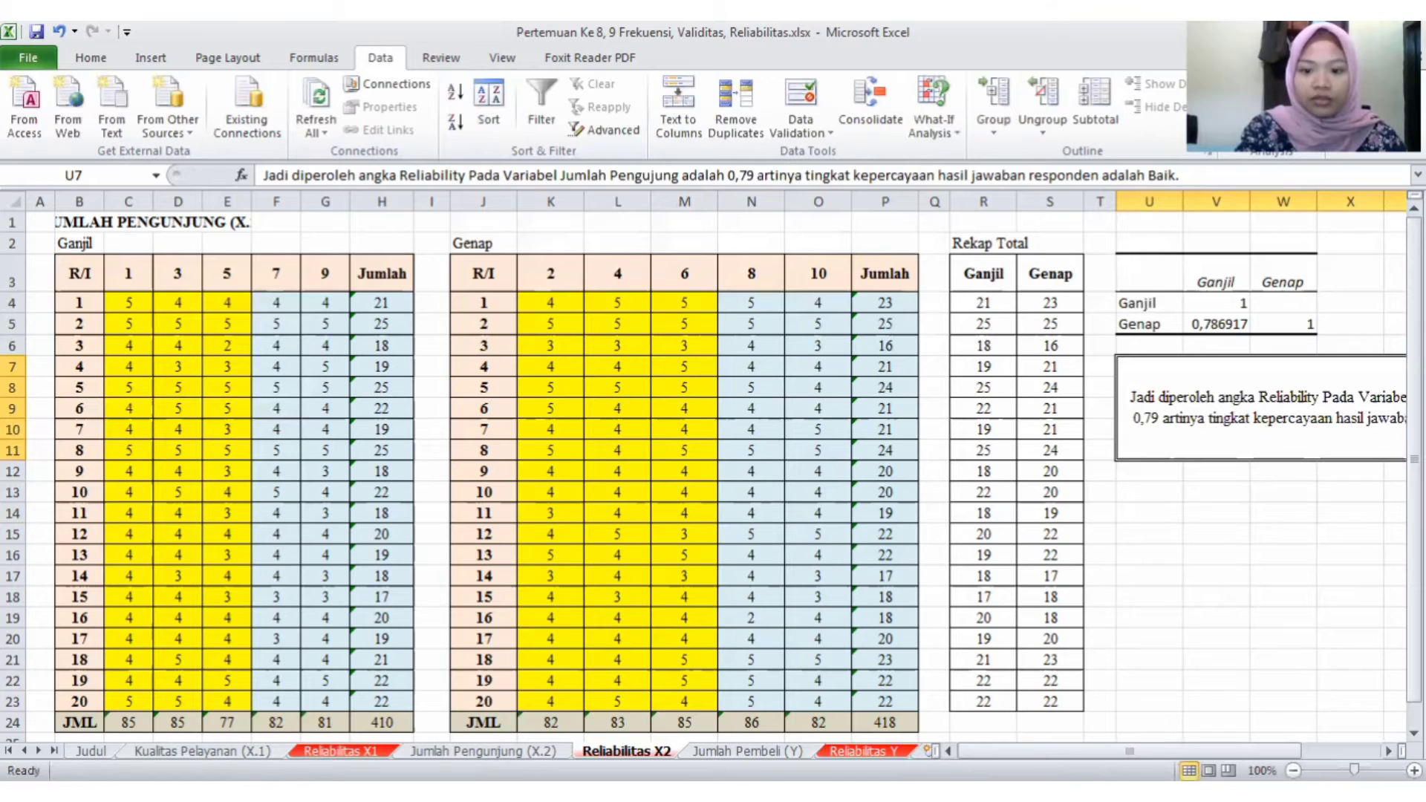
left_click_drag(1218, 750, 1220, 751)
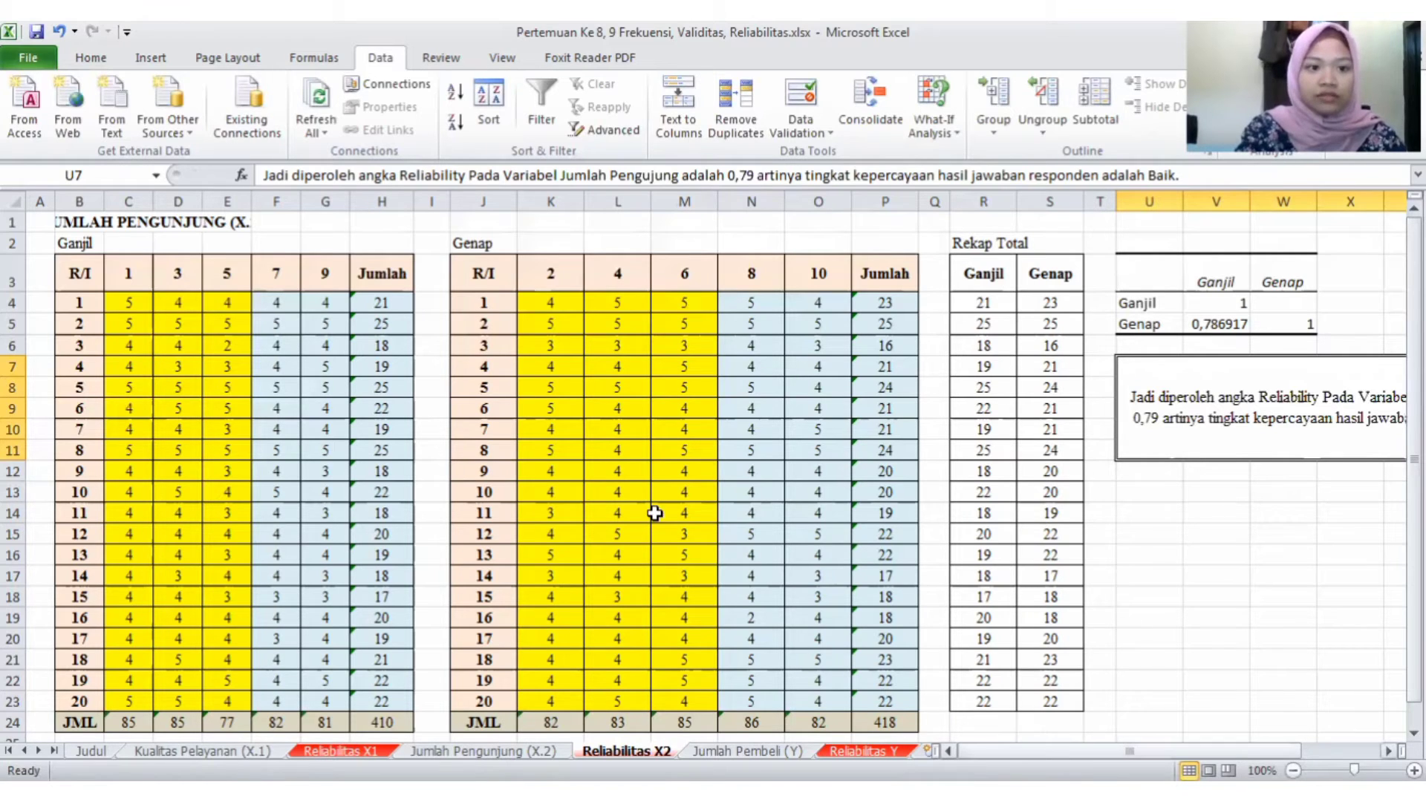
left_click(75, 222)
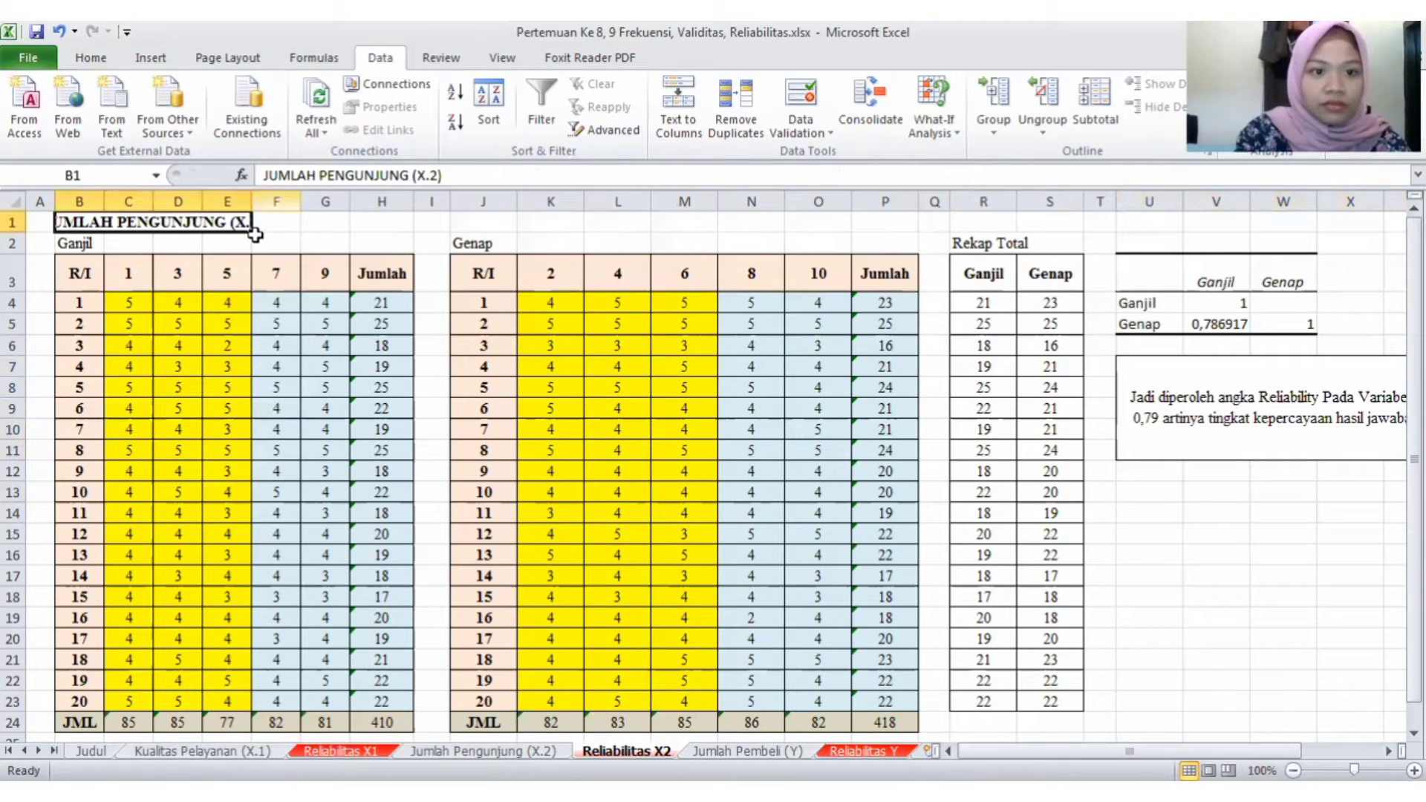
left_click(344, 248)
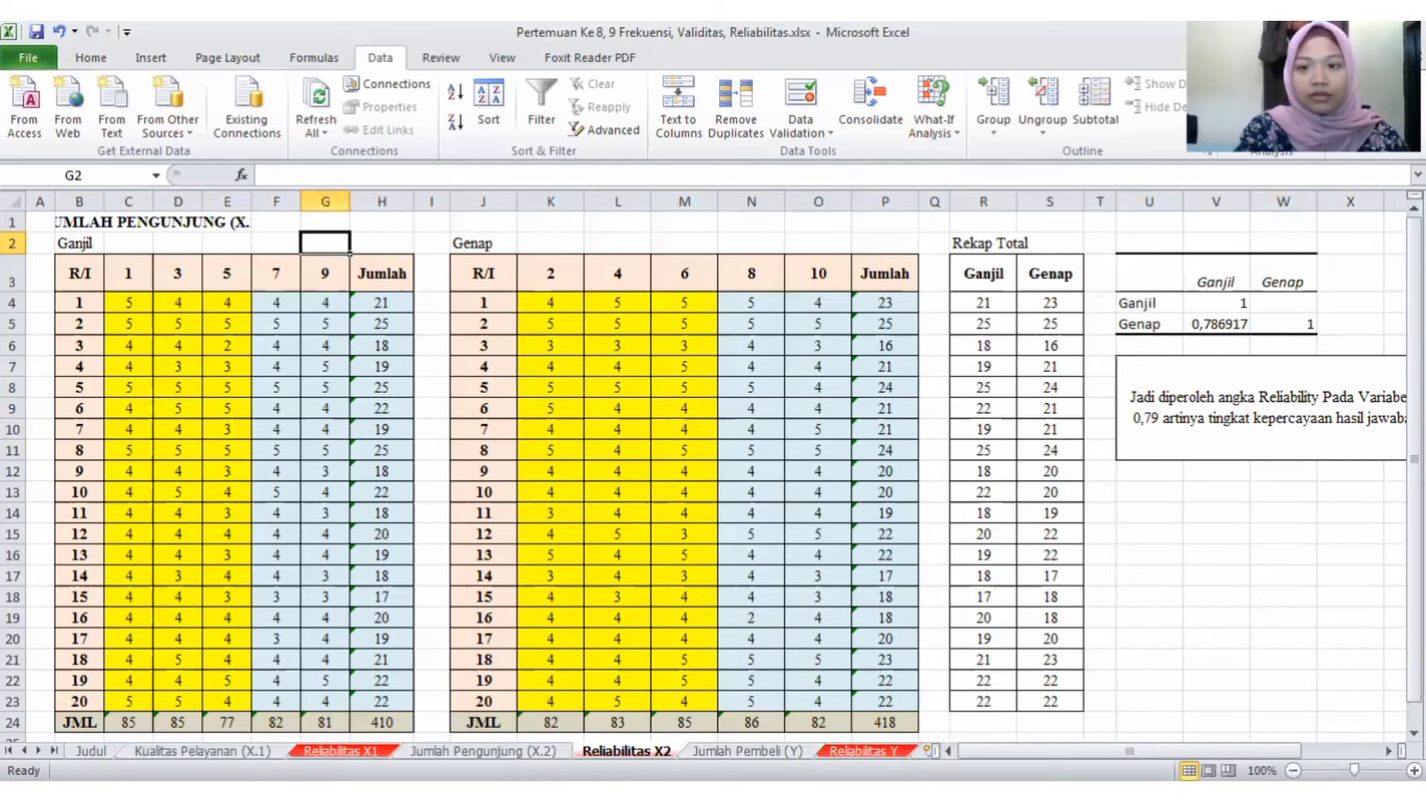
- Copy the questionnaire table B3:L24 on the Reliabilitas Y sheet to a second table starting at O3
left_click(863, 751)
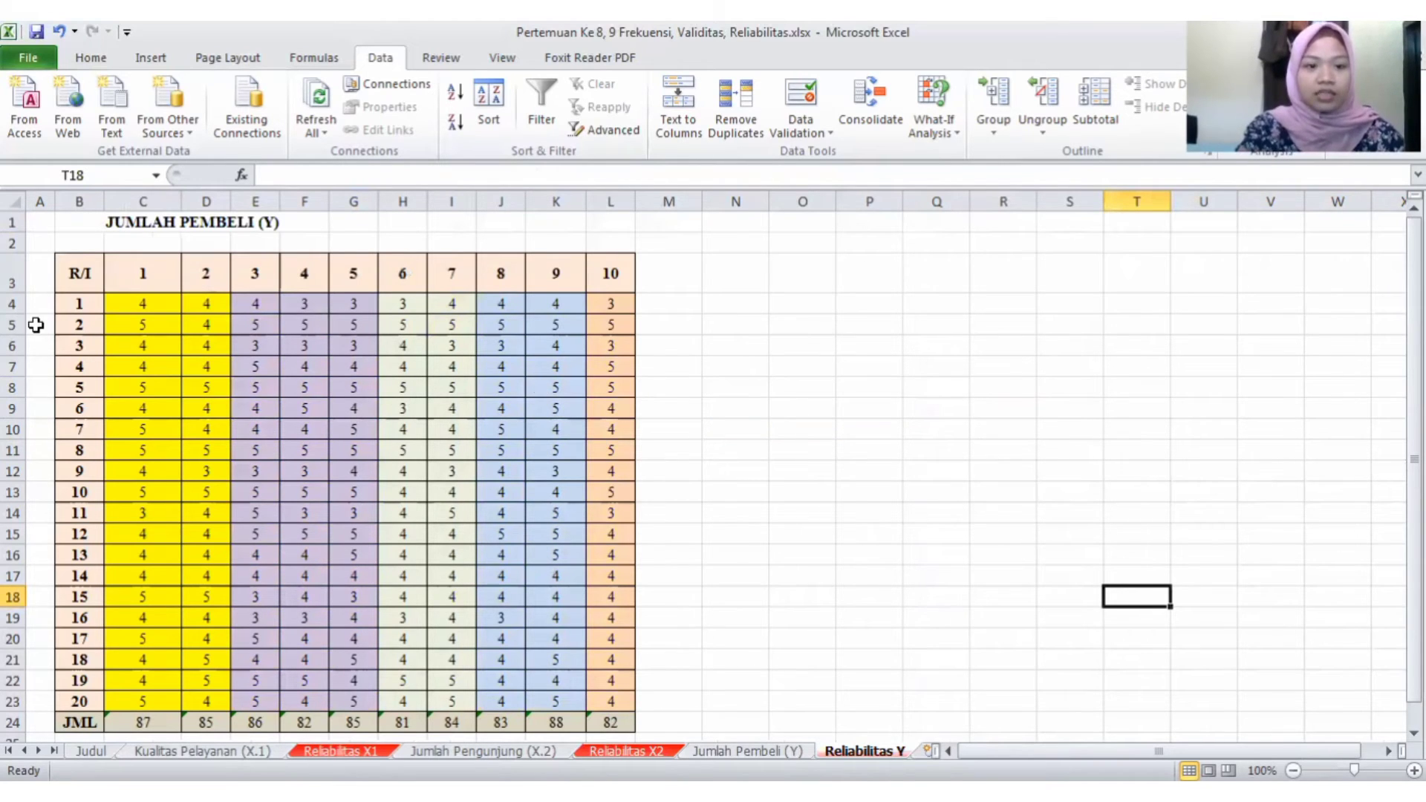
left_click(75, 275)
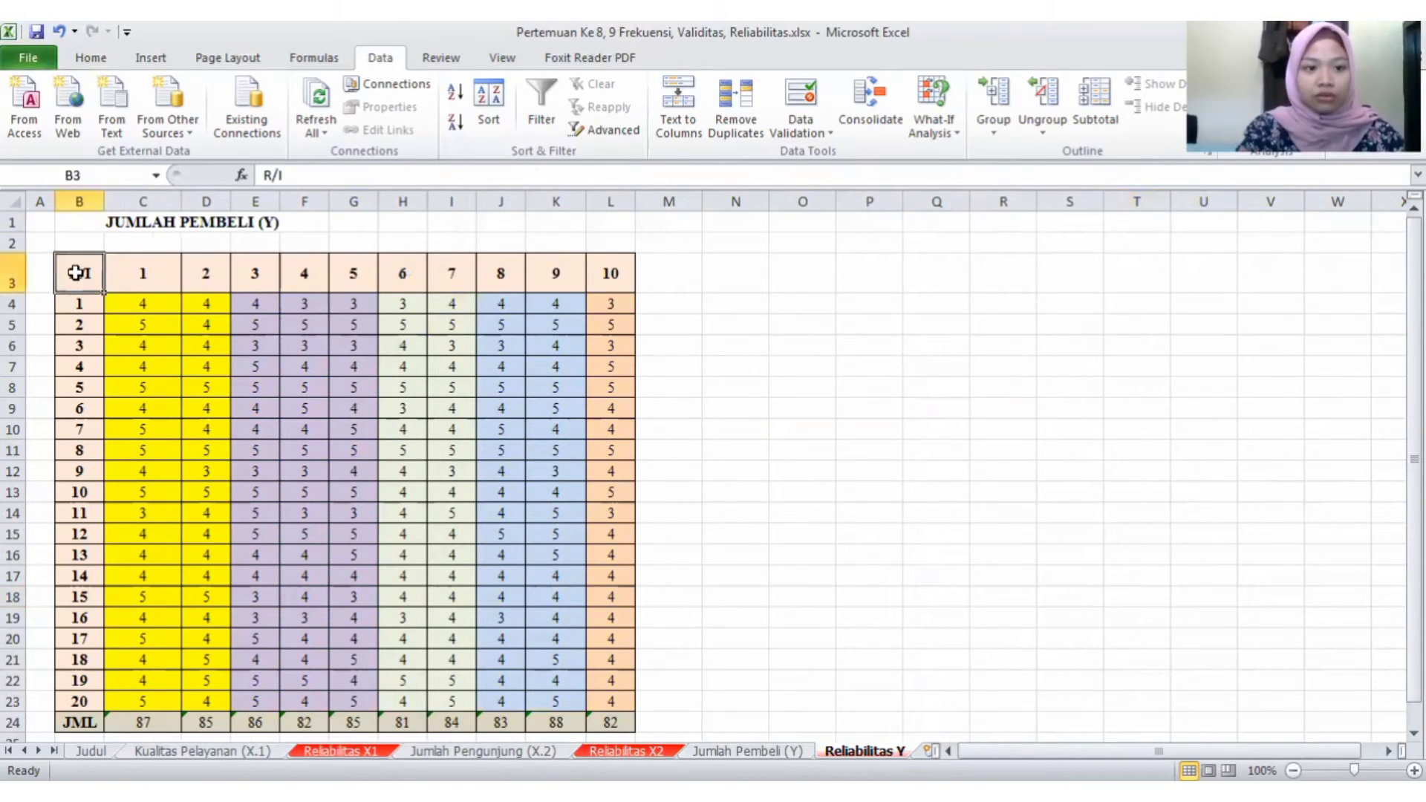
left_click(606, 451, "shift")
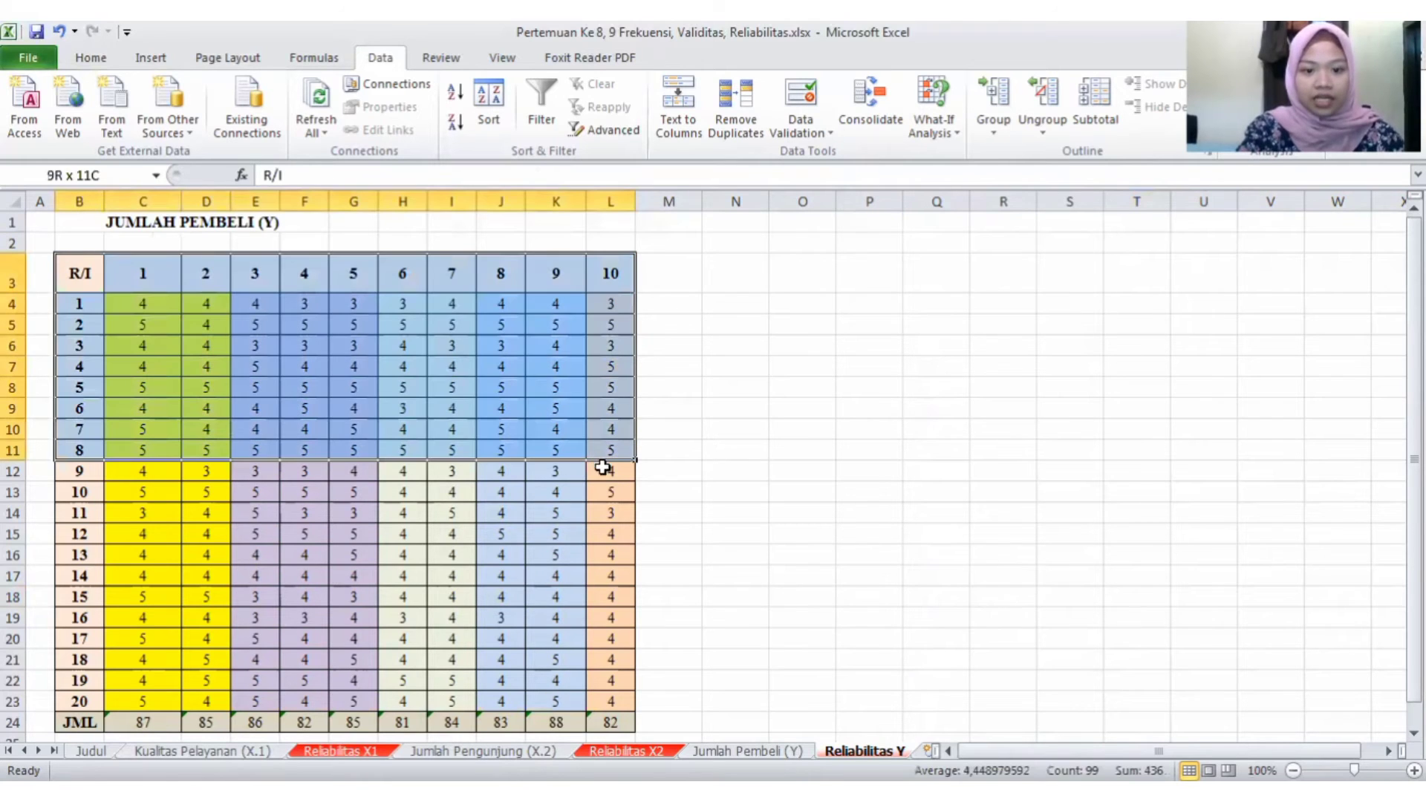
left_click(607, 696, "shift")
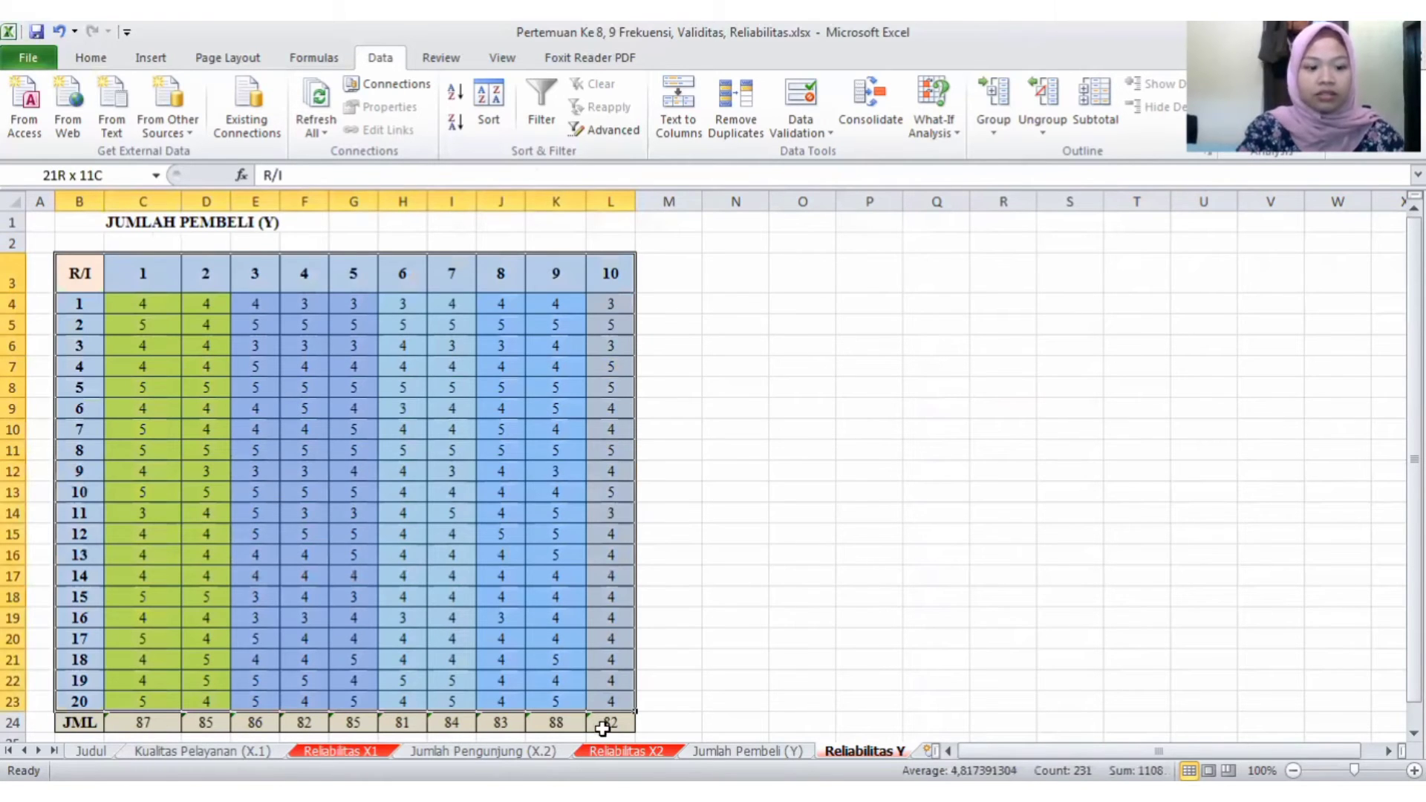
left_click(602, 729, "shift")
key("ctrl+c")
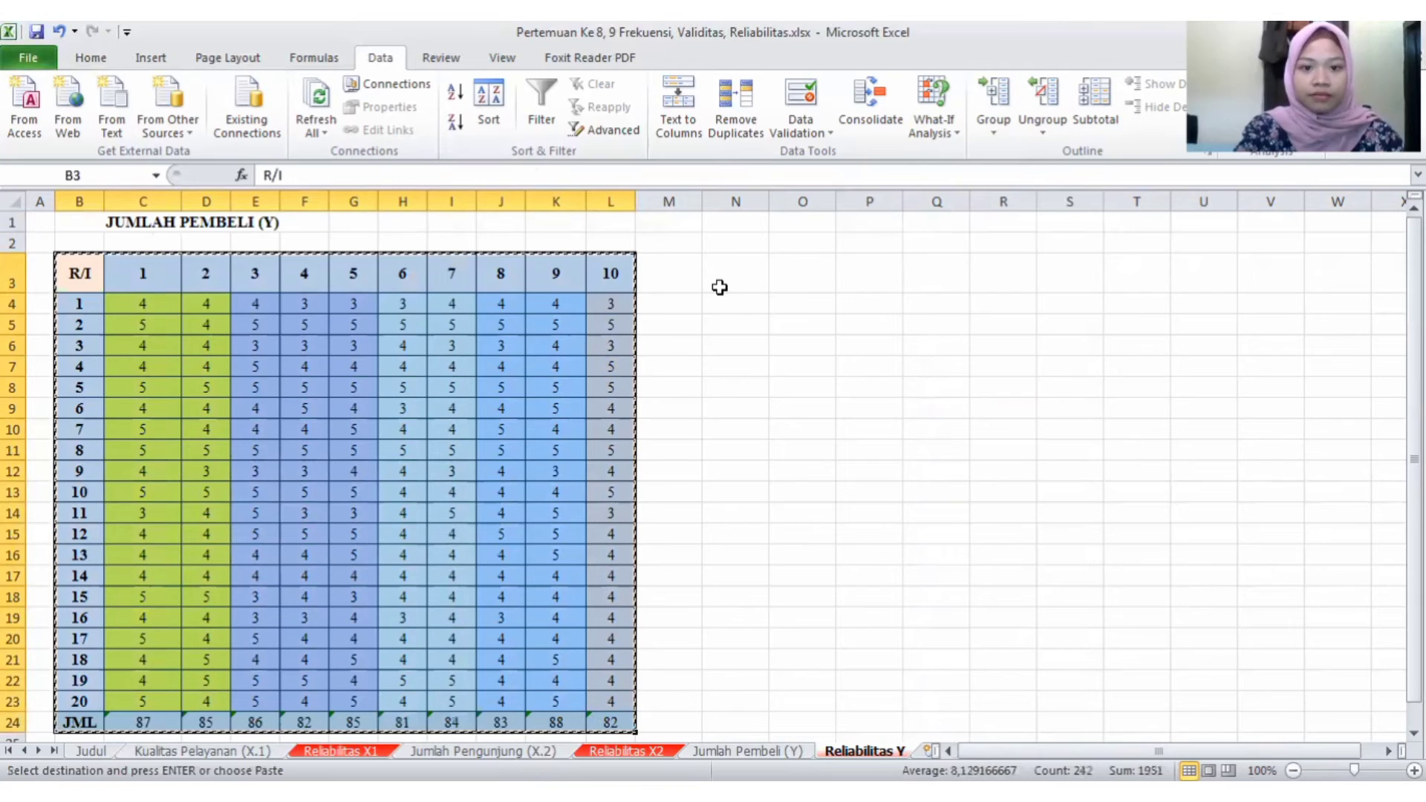
left_click(719, 288)
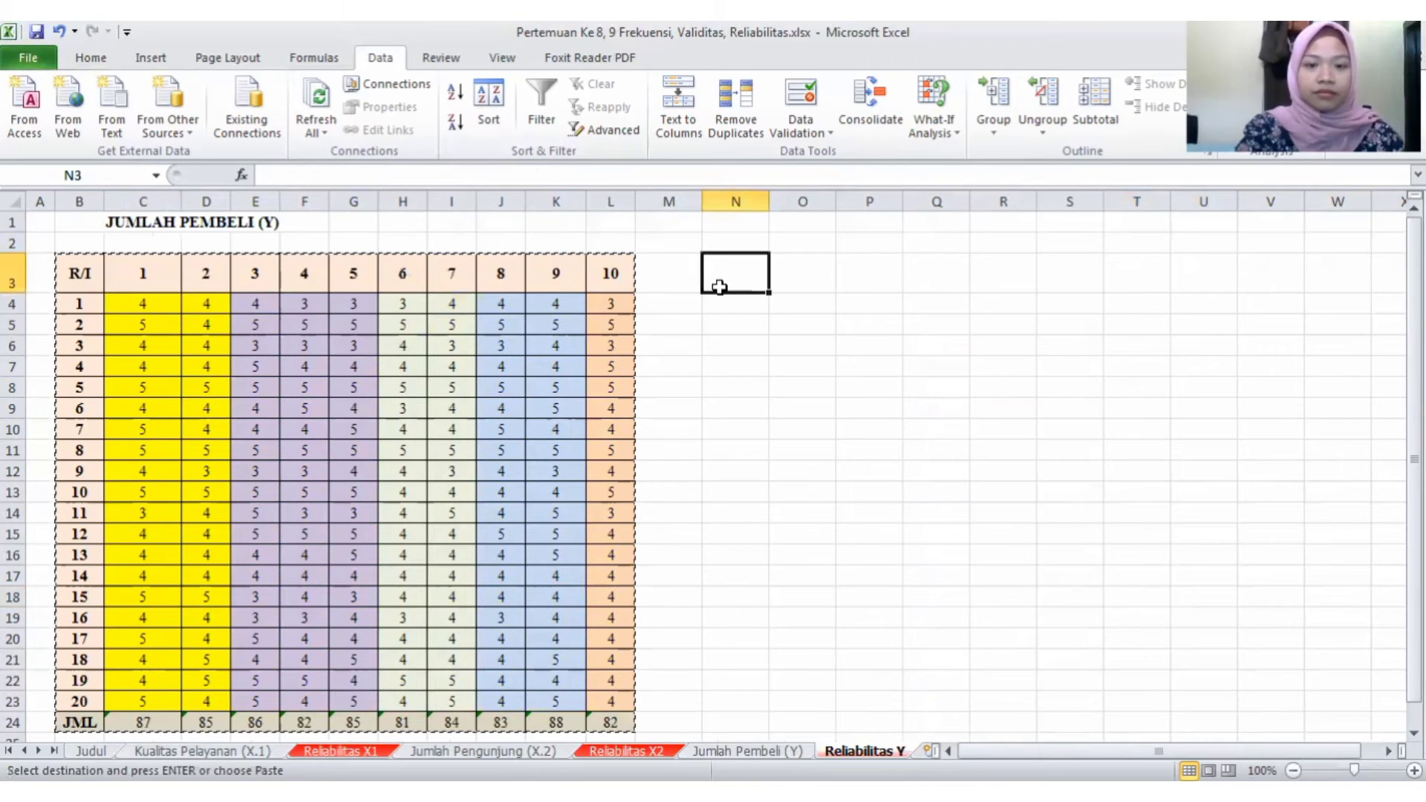
left_click(806, 272)
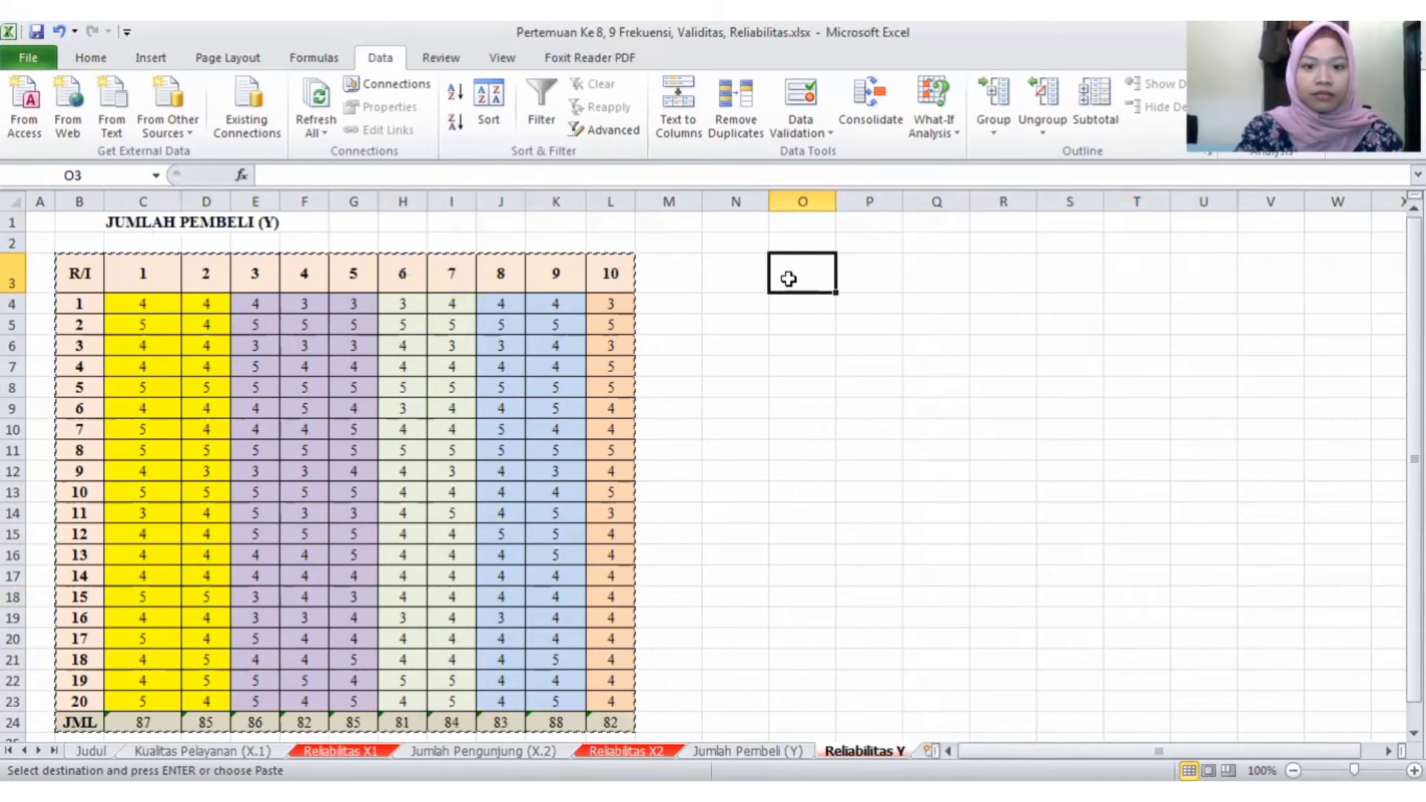
key("ctrl+v")
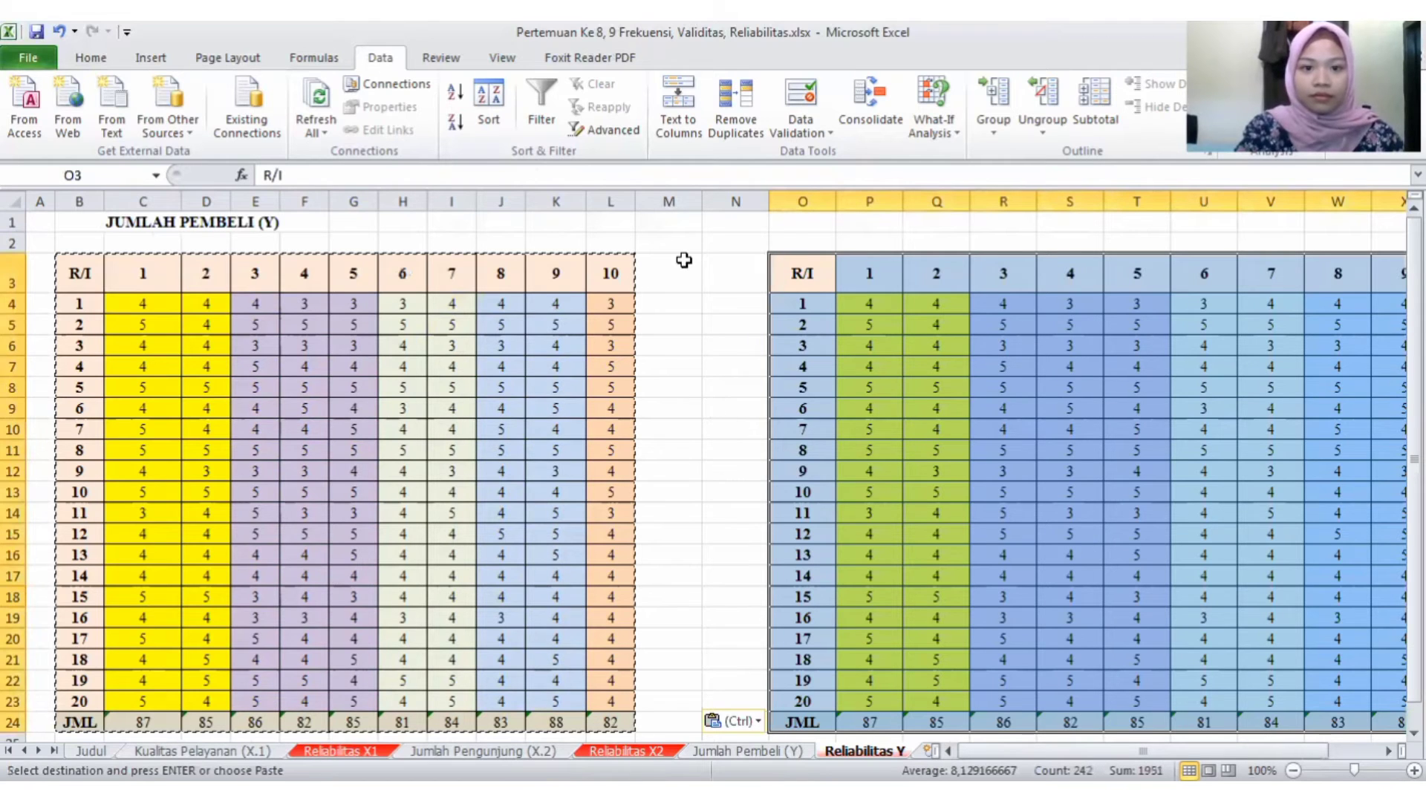
left_click(680, 260)
double_click(684, 261)
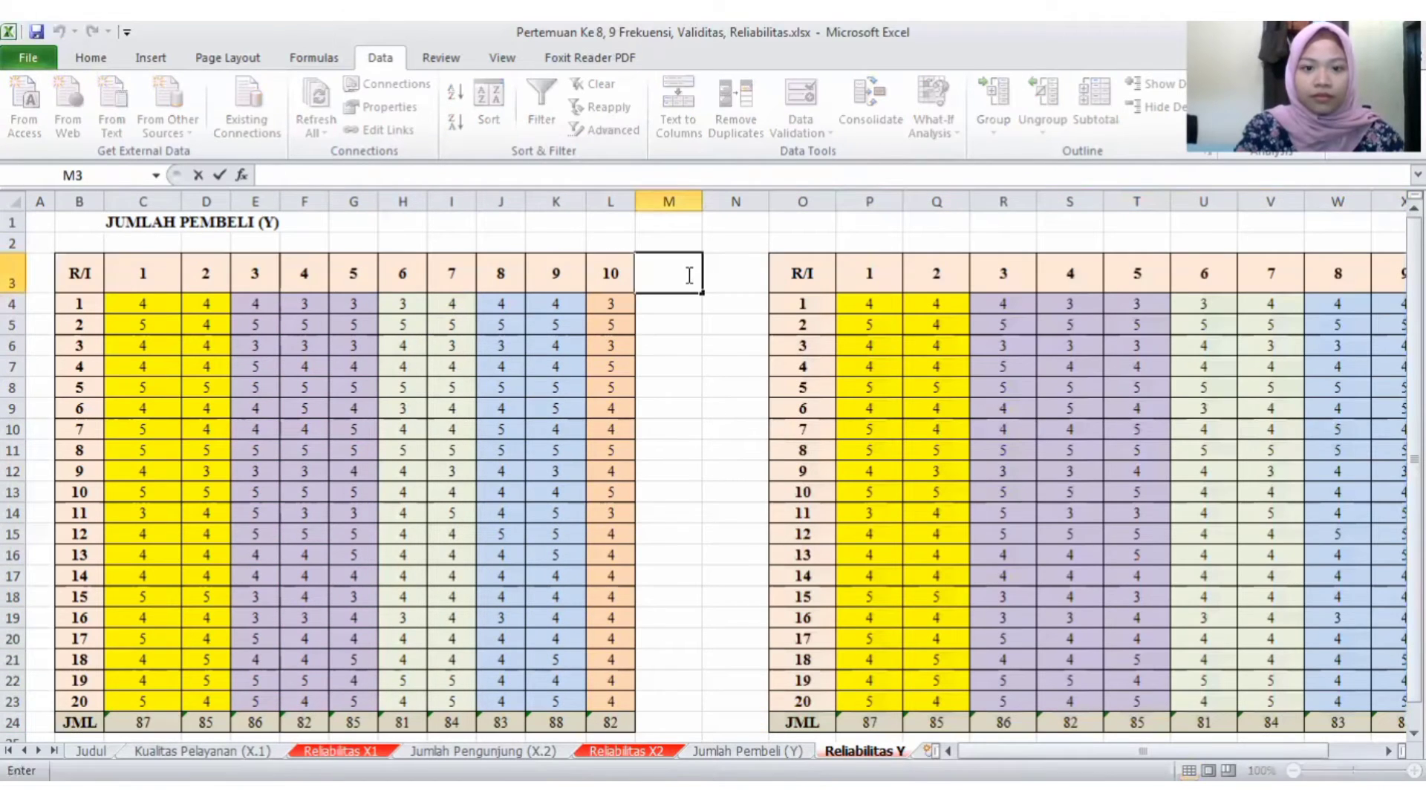
key("Right")
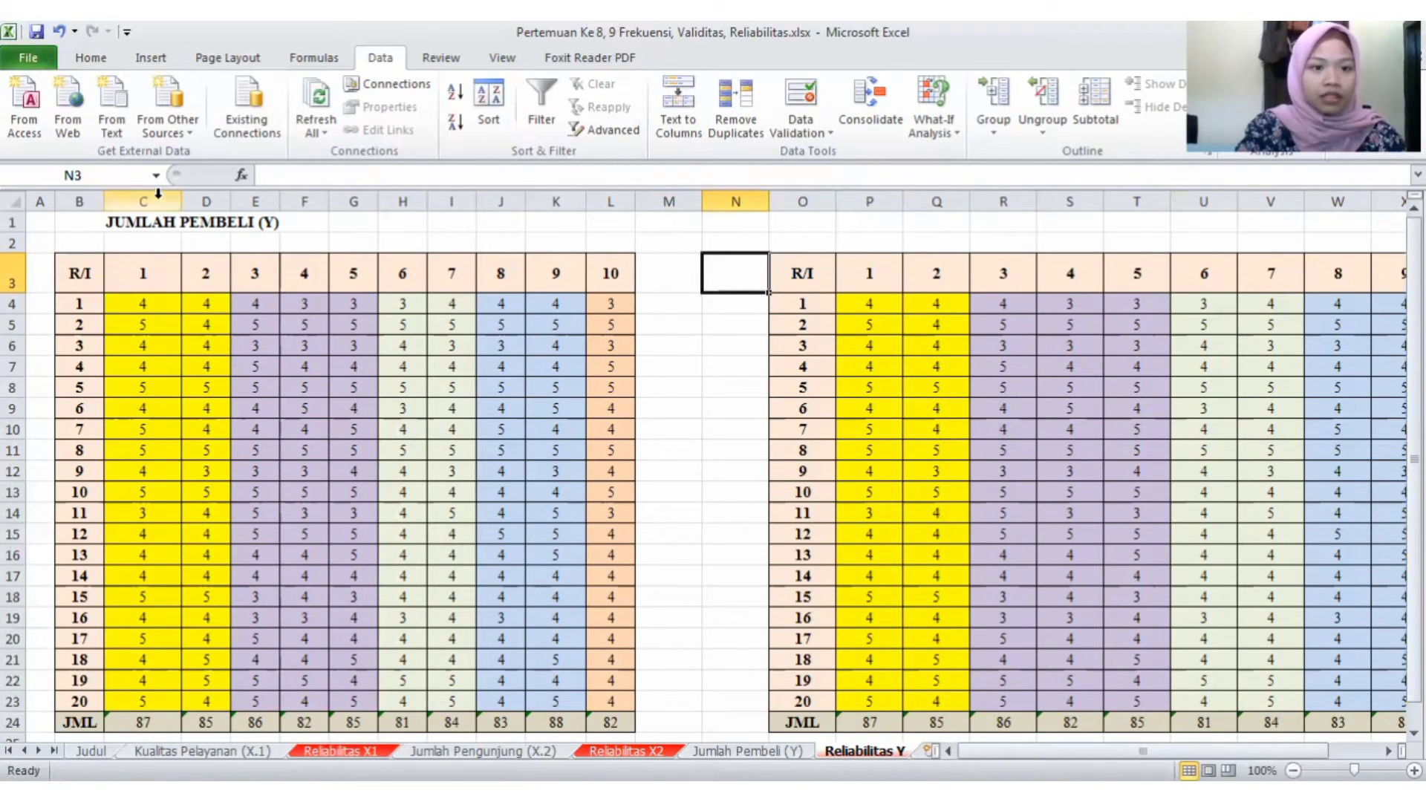
- Label the original table Ganjil in cell B2
left_click(94, 246)
type("G")
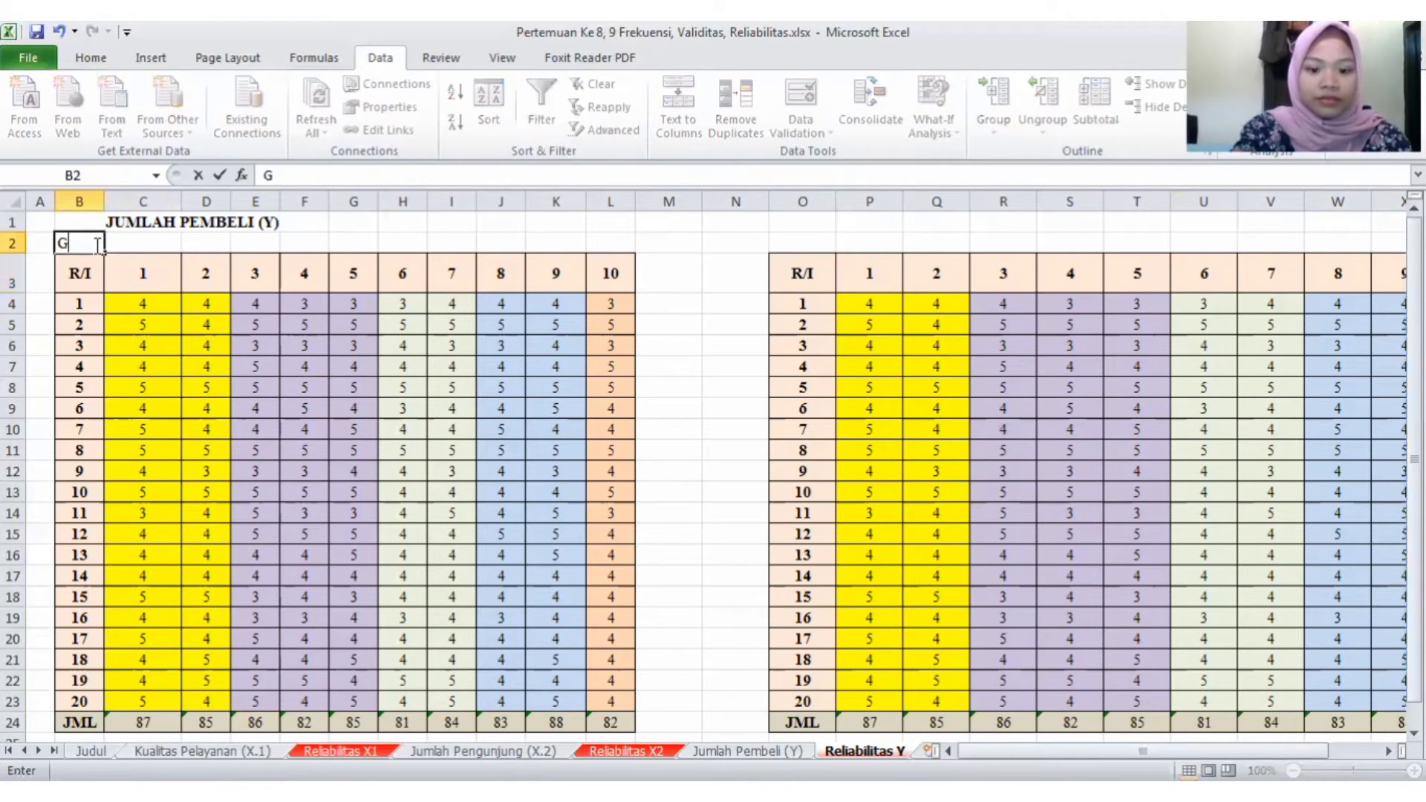
type("anjil")
key("Return")
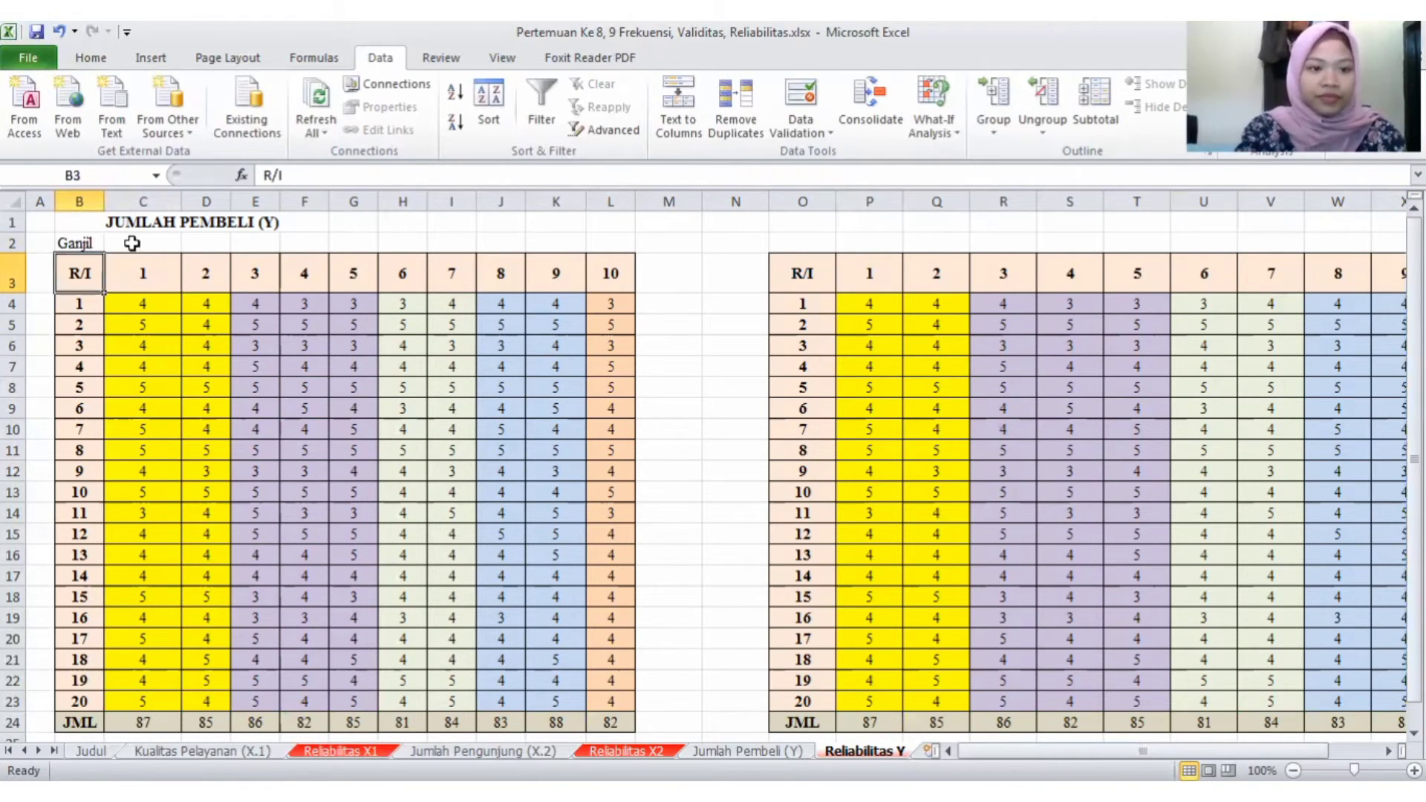
- Delete the columns of the even-numbered items 2, 4, 6, 8 and 10 from the Ganjil table
left_click(202, 201)
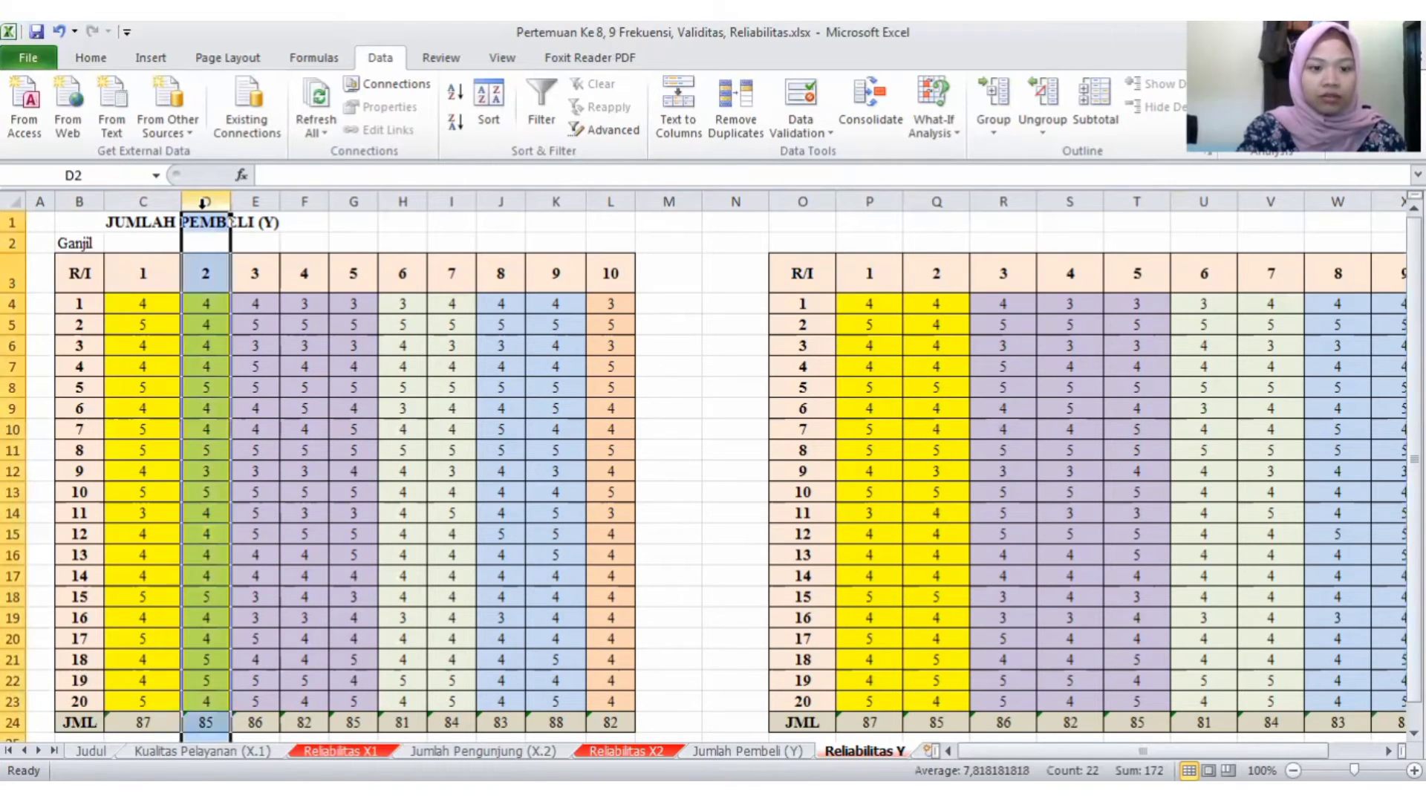
left_click(304, 201, "ctrl")
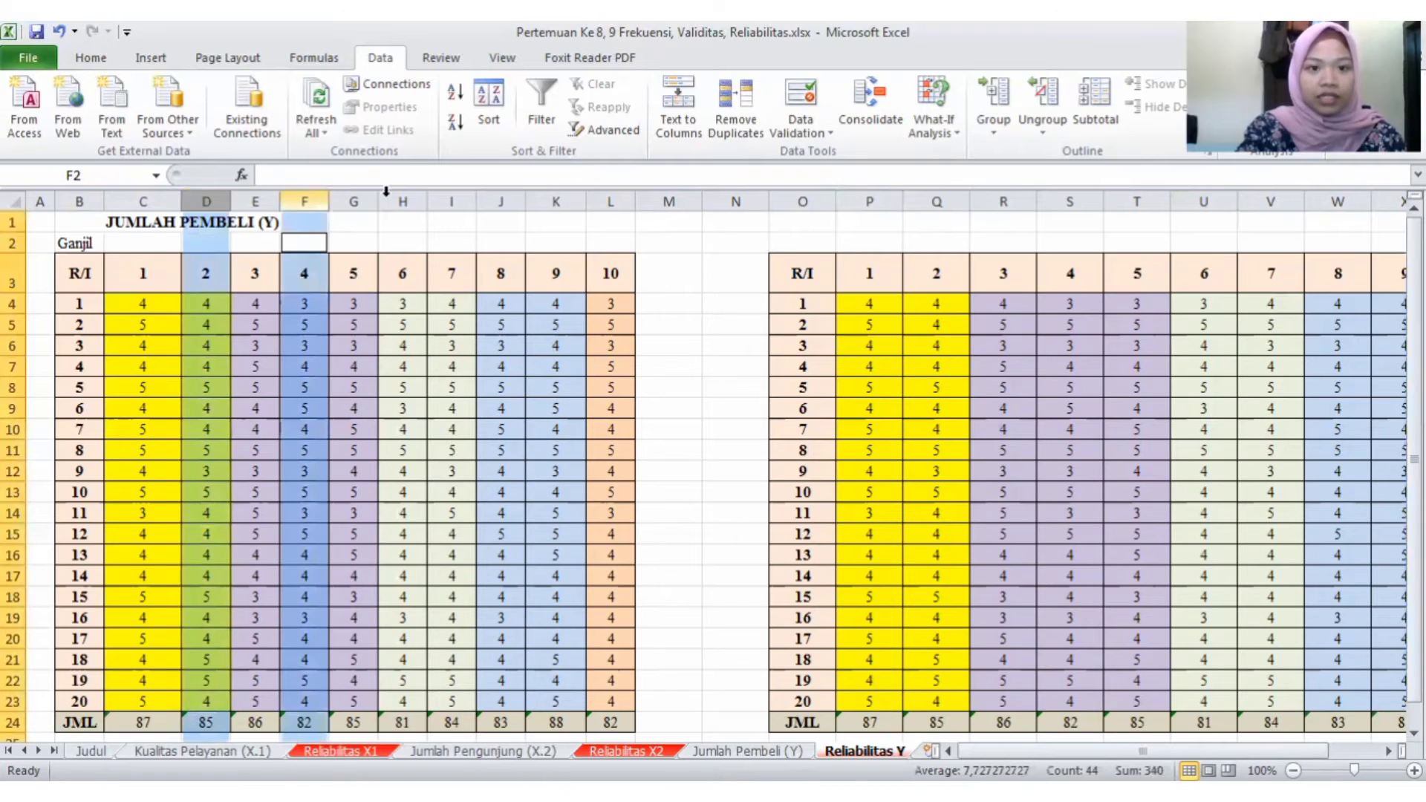
left_click(401, 199, "ctrl")
left_click(498, 200, "ctrl")
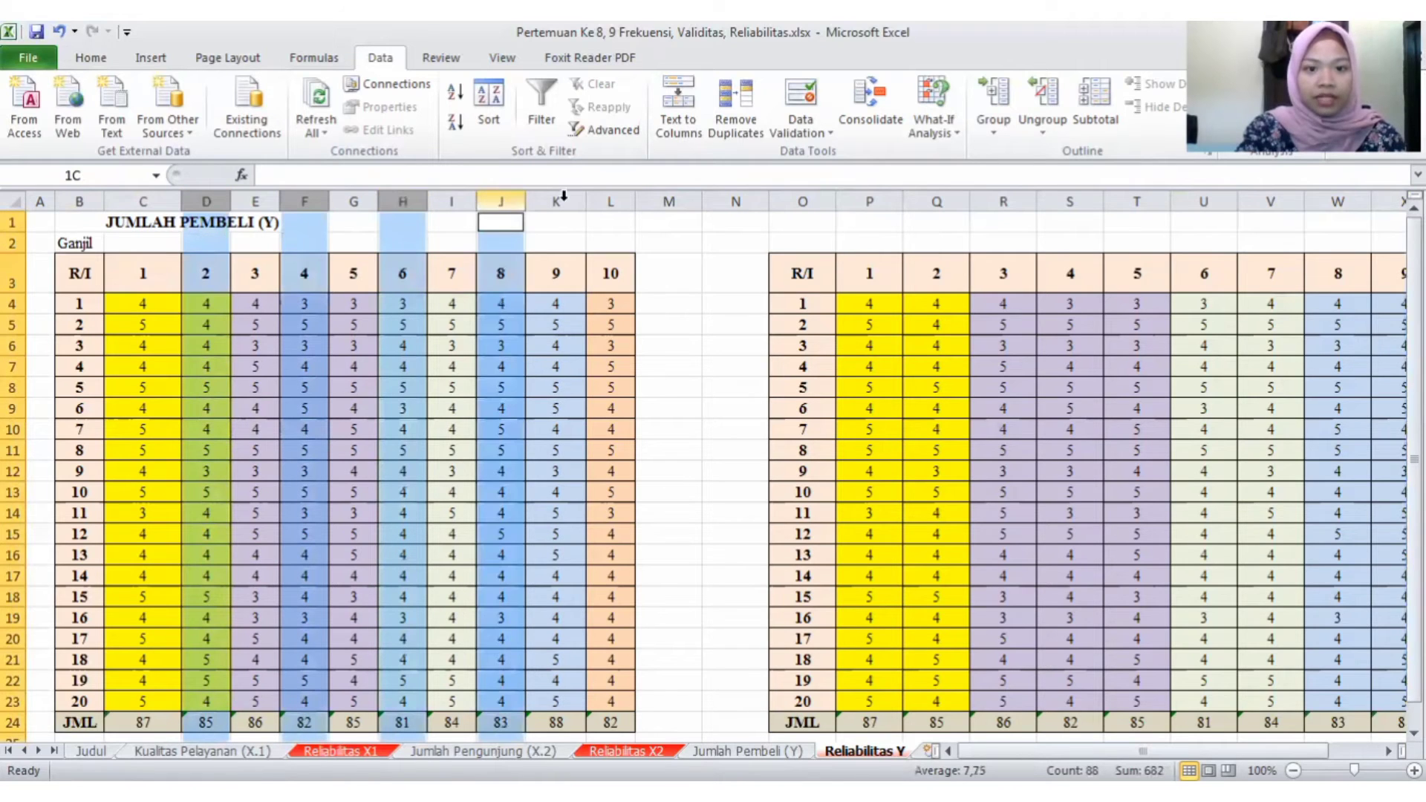
left_click(605, 200, "ctrl")
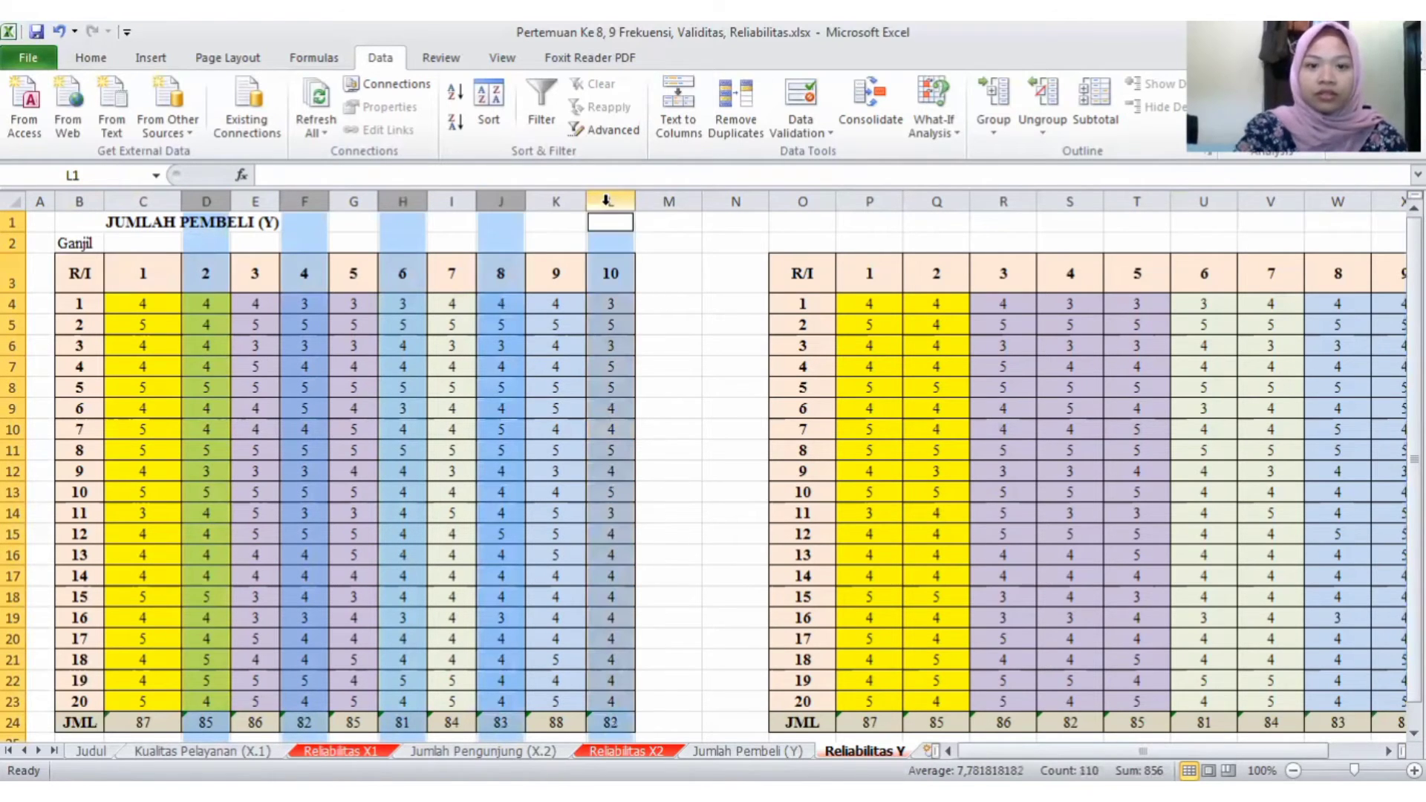
key("ctrl+minus")
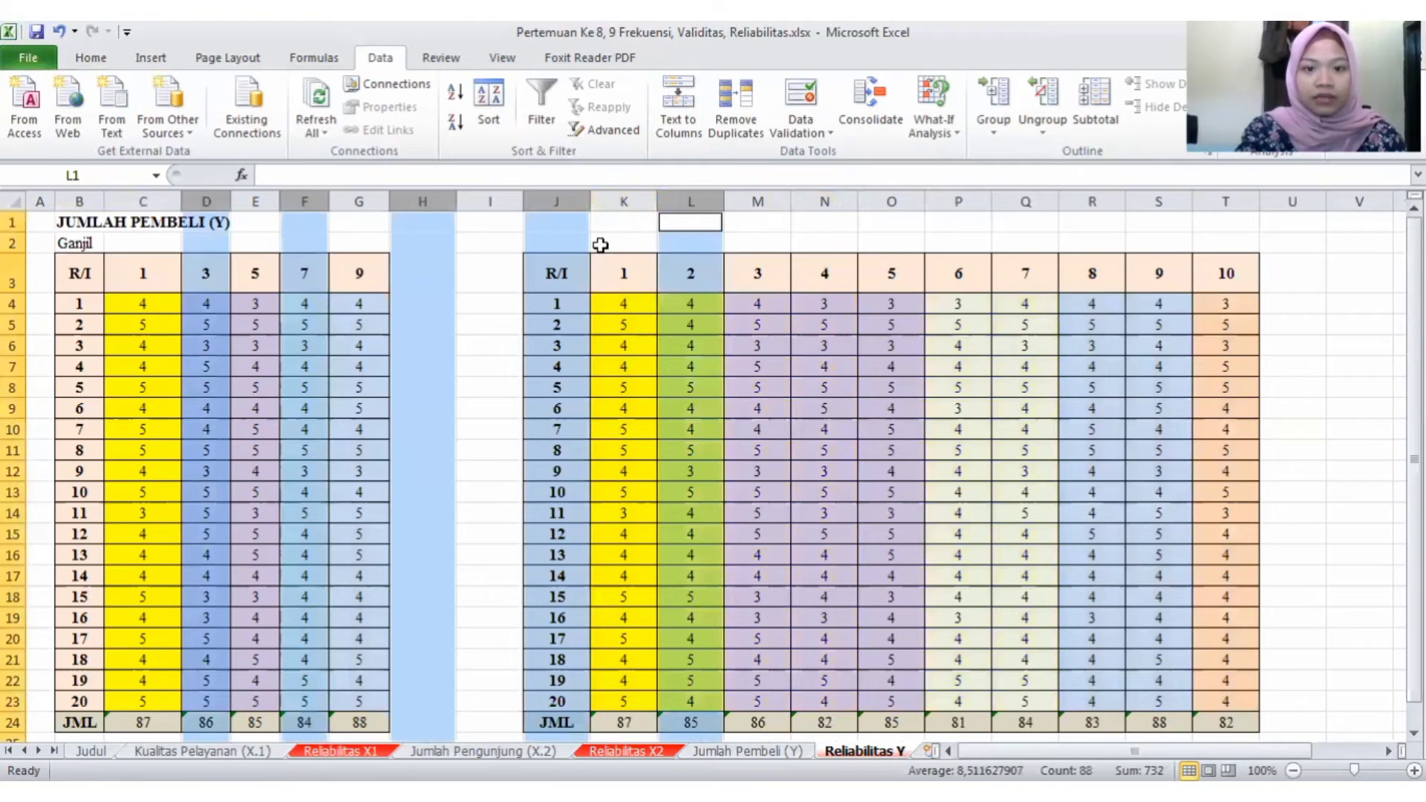
- Label the second questionnaire table Genap in cell J2
left_click(618, 242)
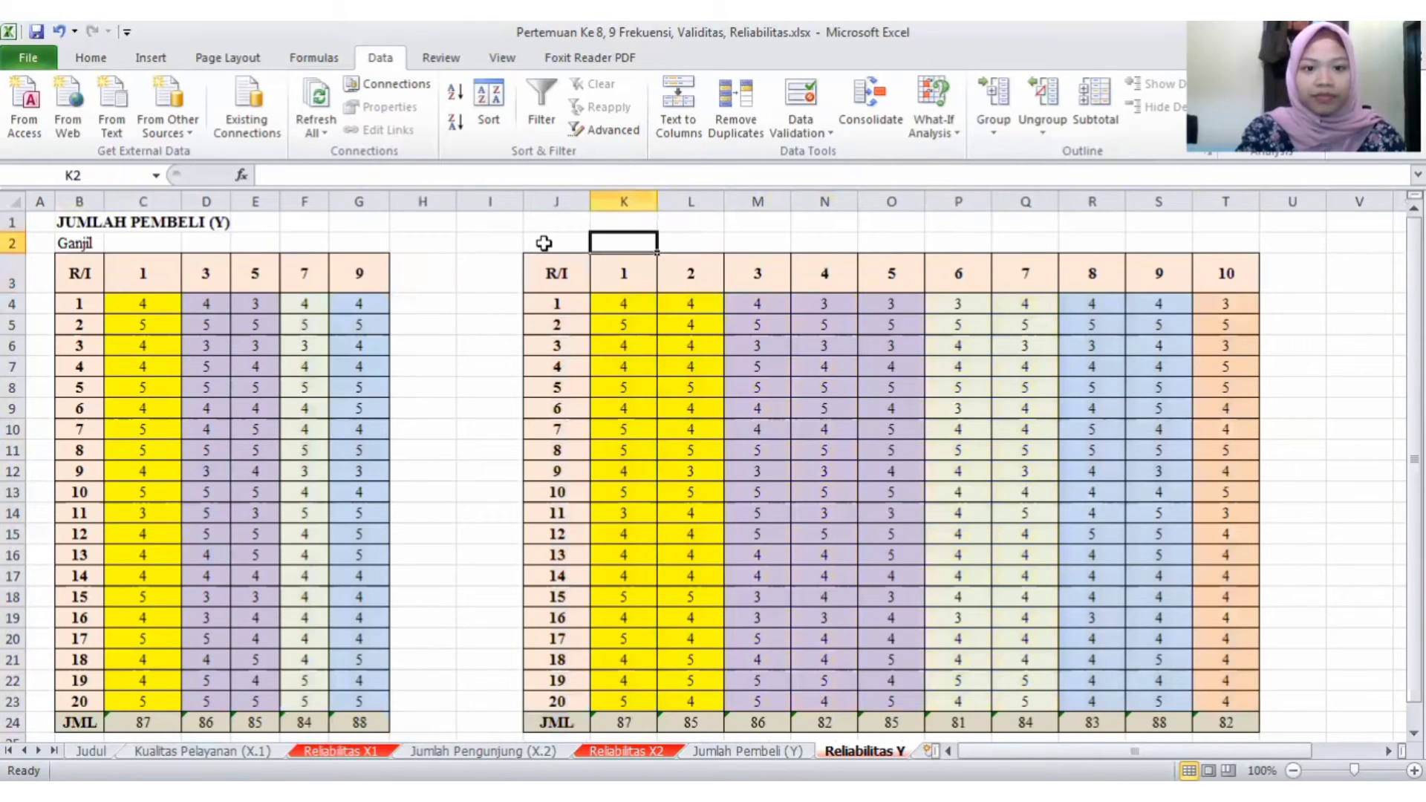
left_click(544, 244)
type("G")
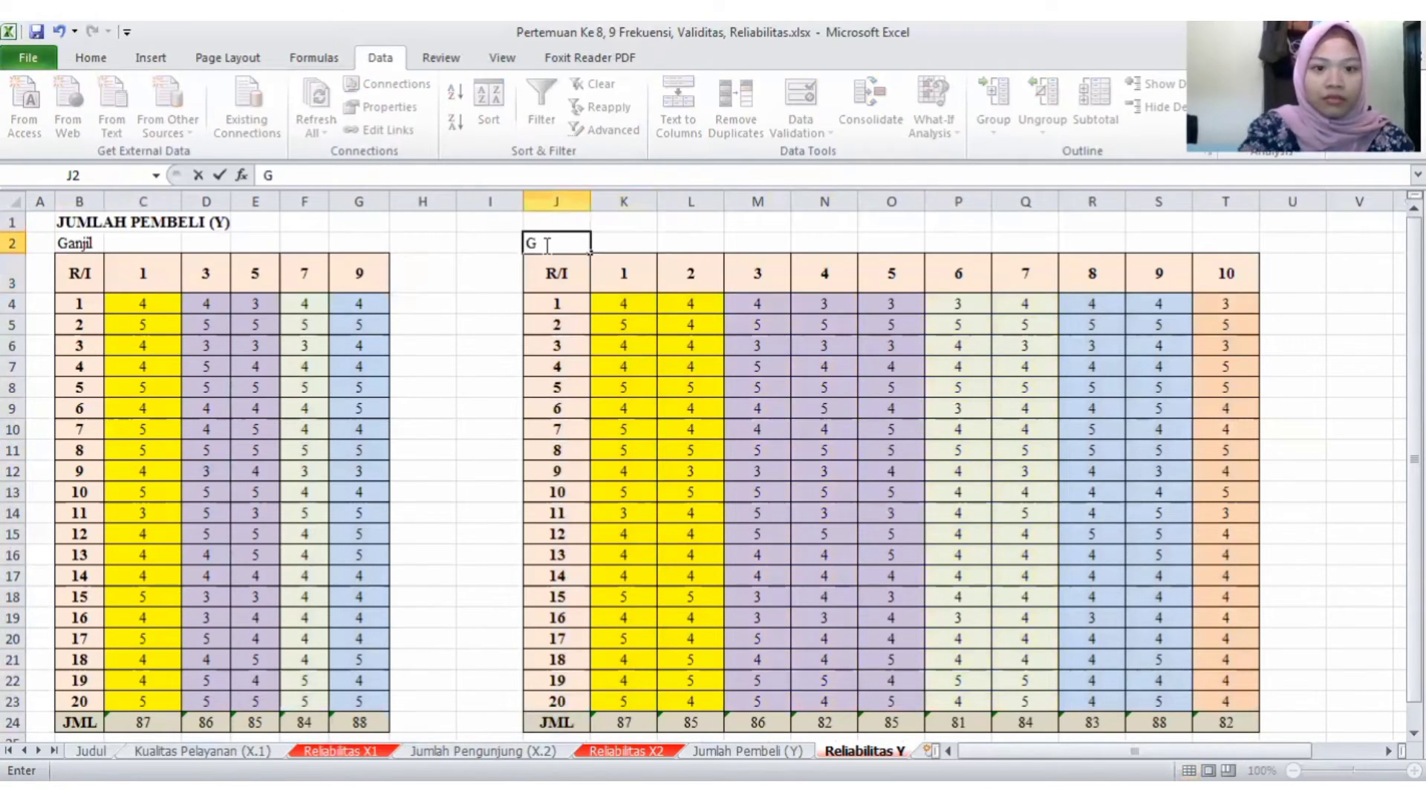
type("enap")
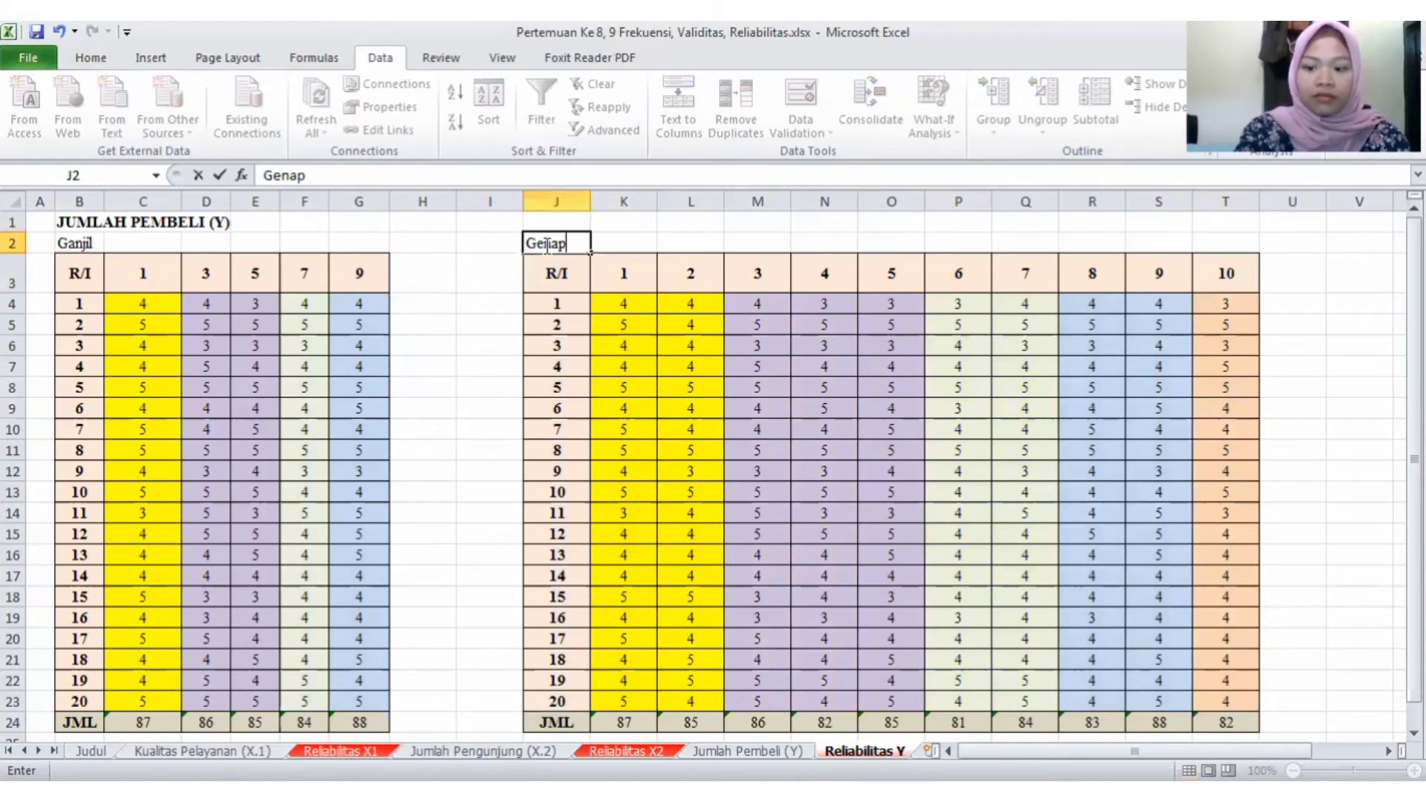
key("Return")
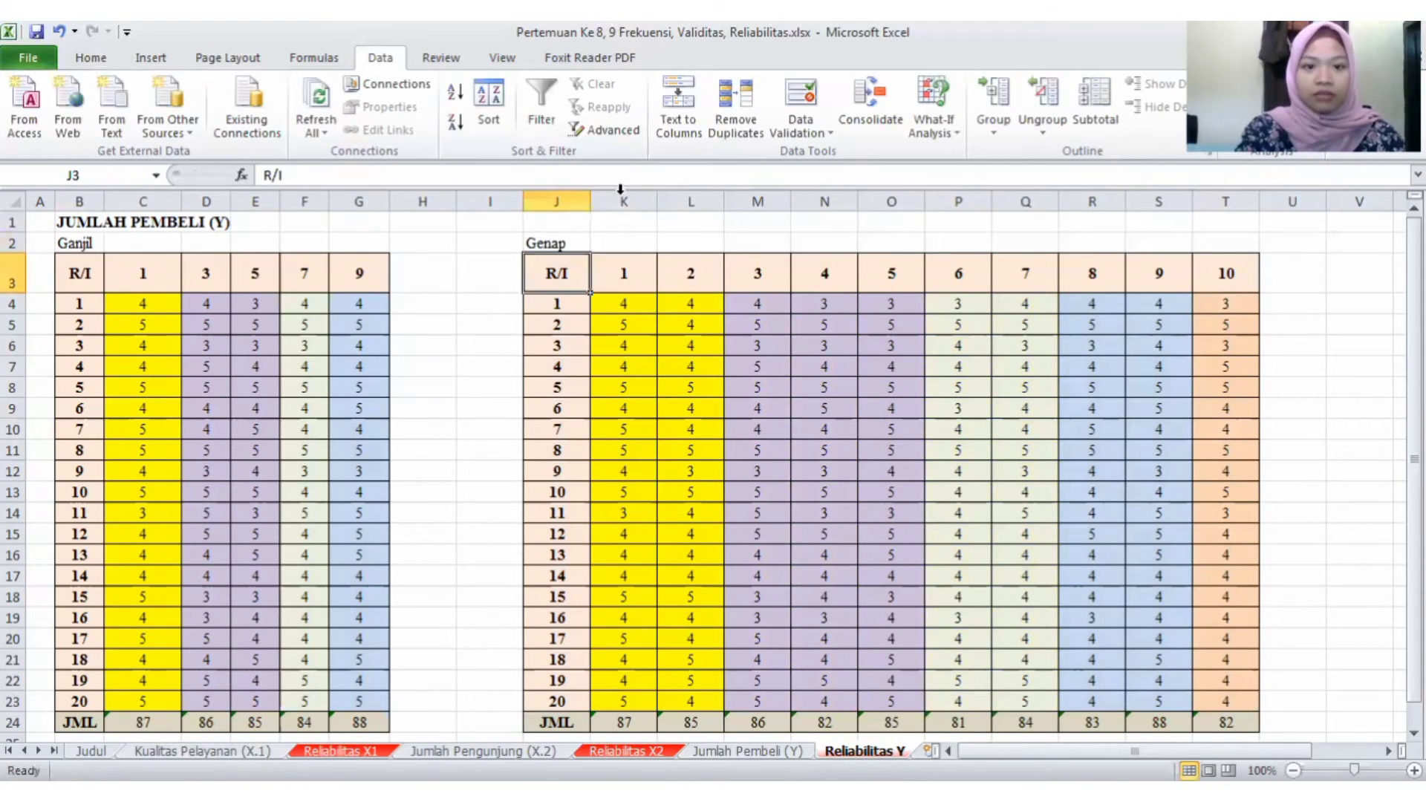
- Delete the columns of the odd-numbered items 1, 3, 5, 7 and 9 from the Genap table
left_click(623, 201)
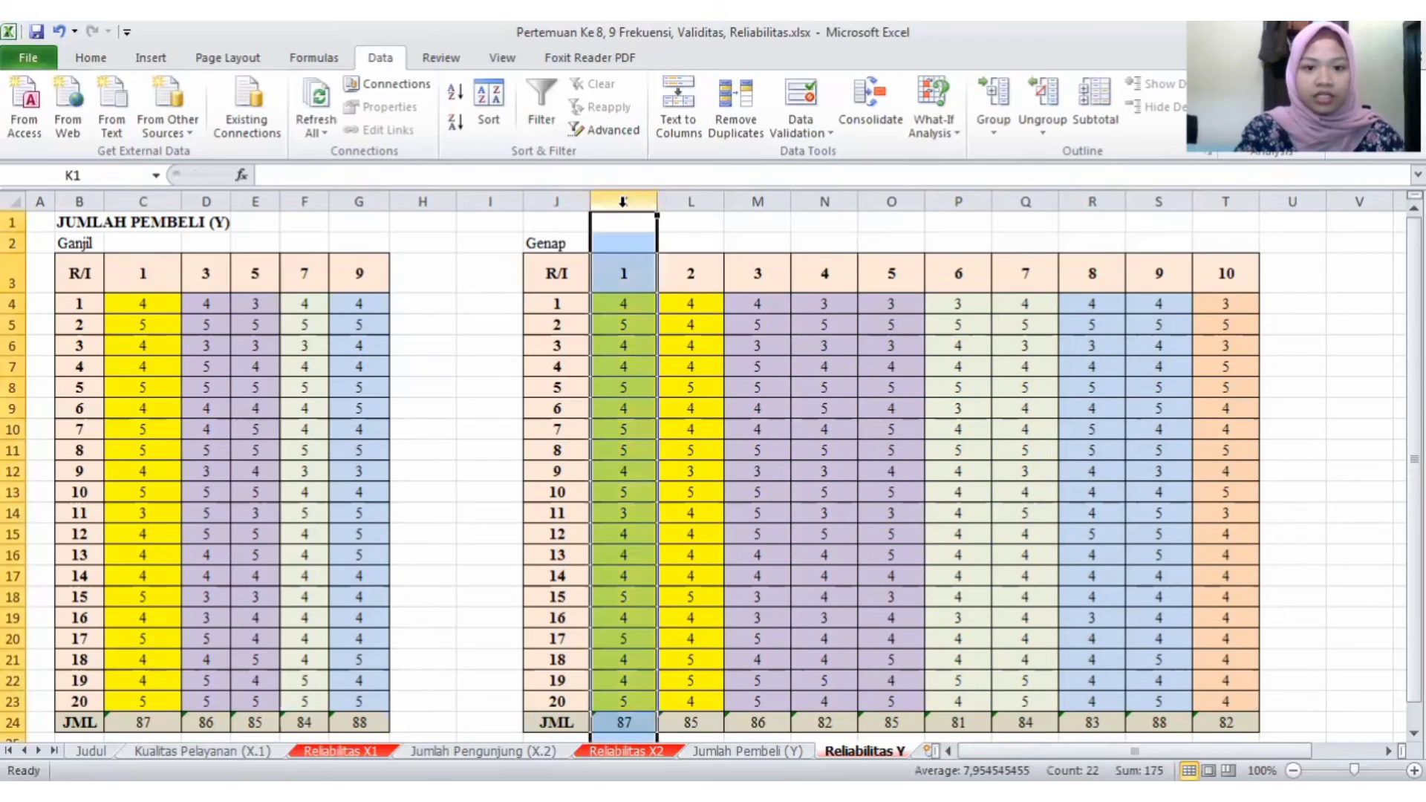
left_click(748, 200, "ctrl")
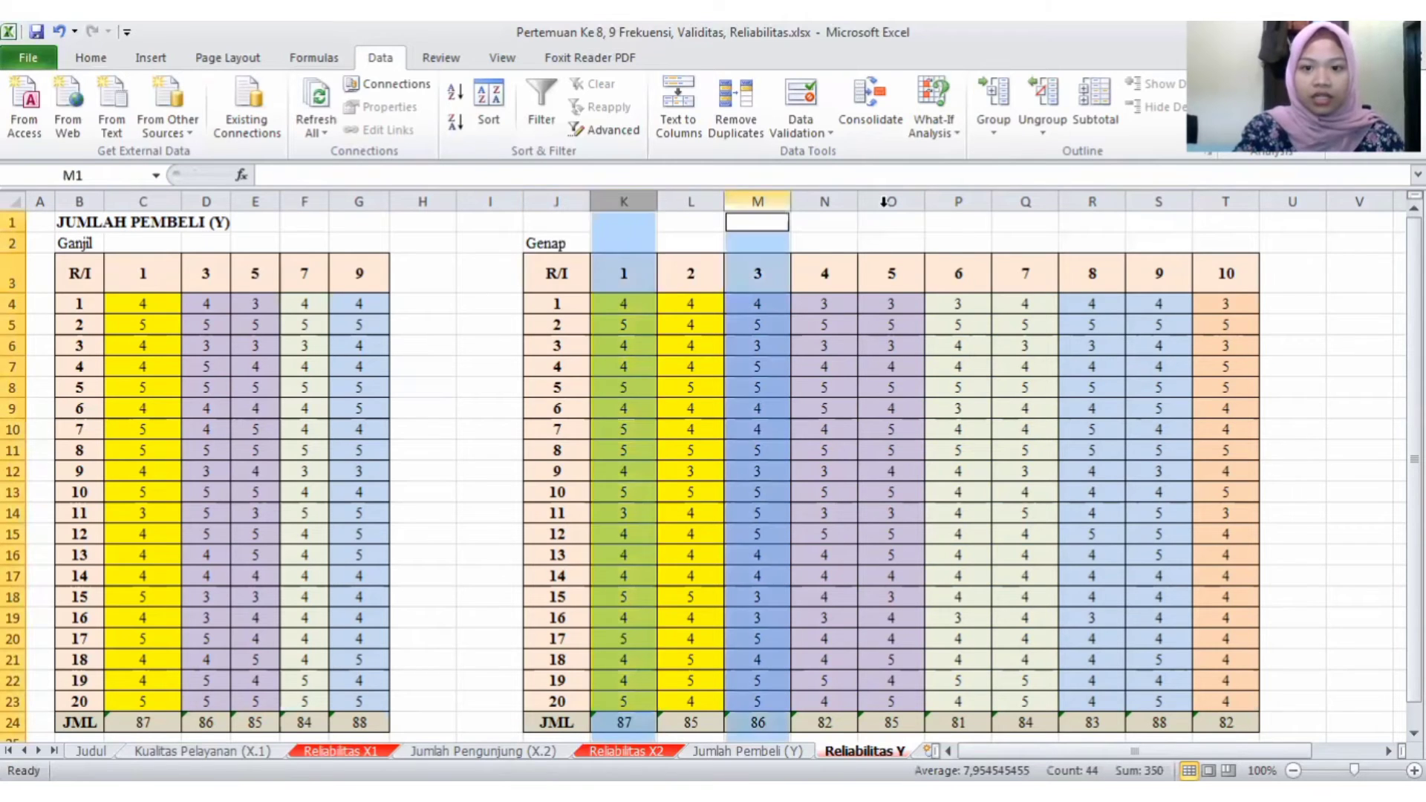
left_click(888, 201, "ctrl")
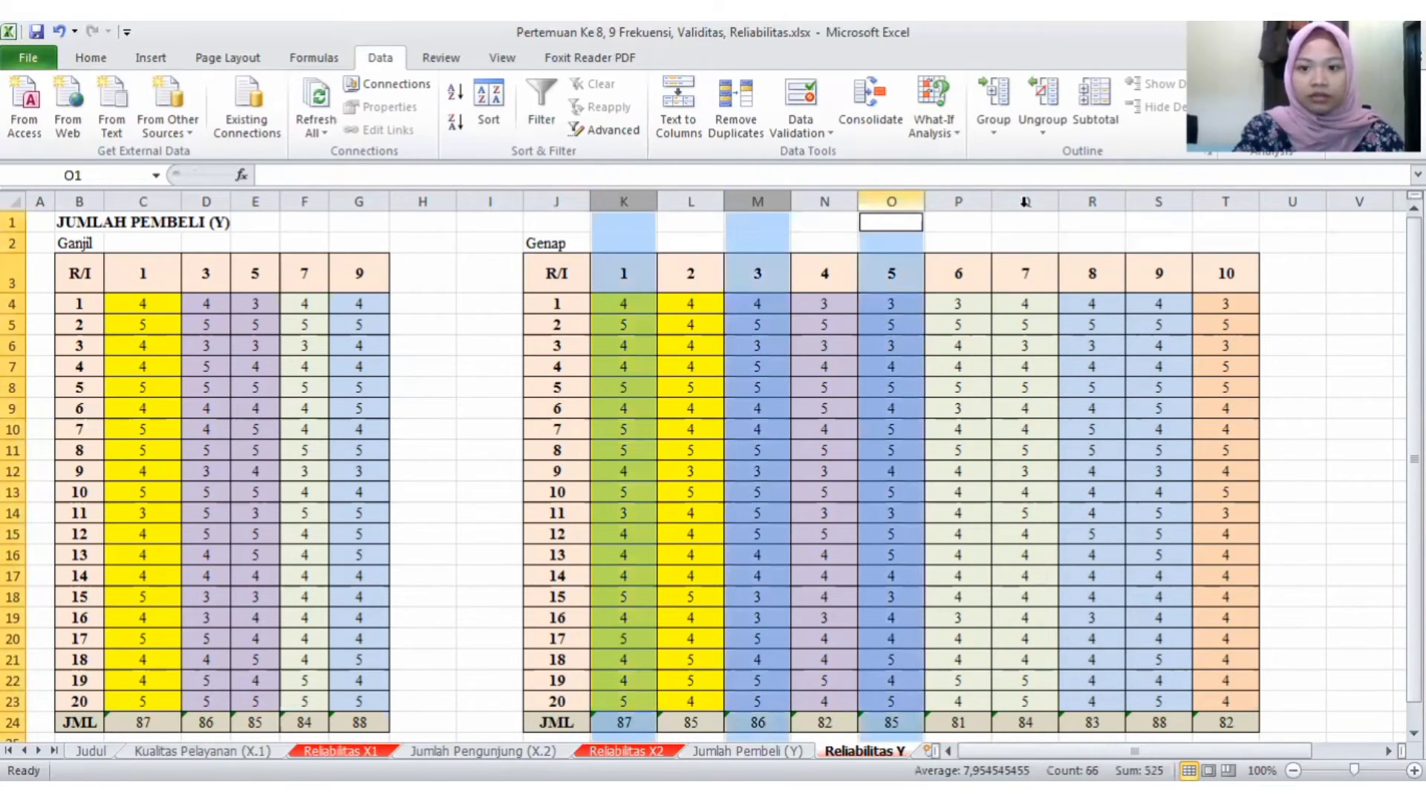
left_click(1053, 201, "ctrl")
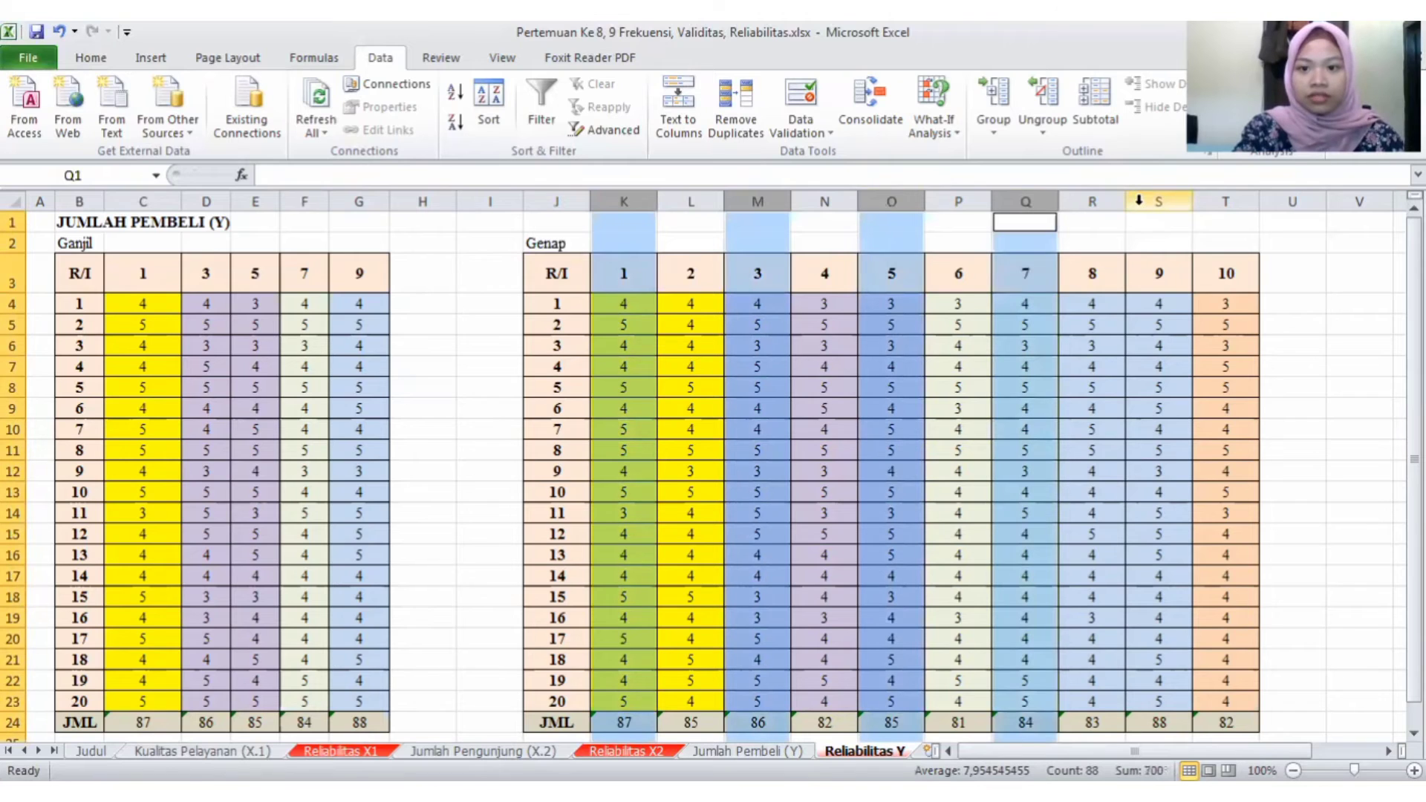
left_click(1139, 201, "ctrl")
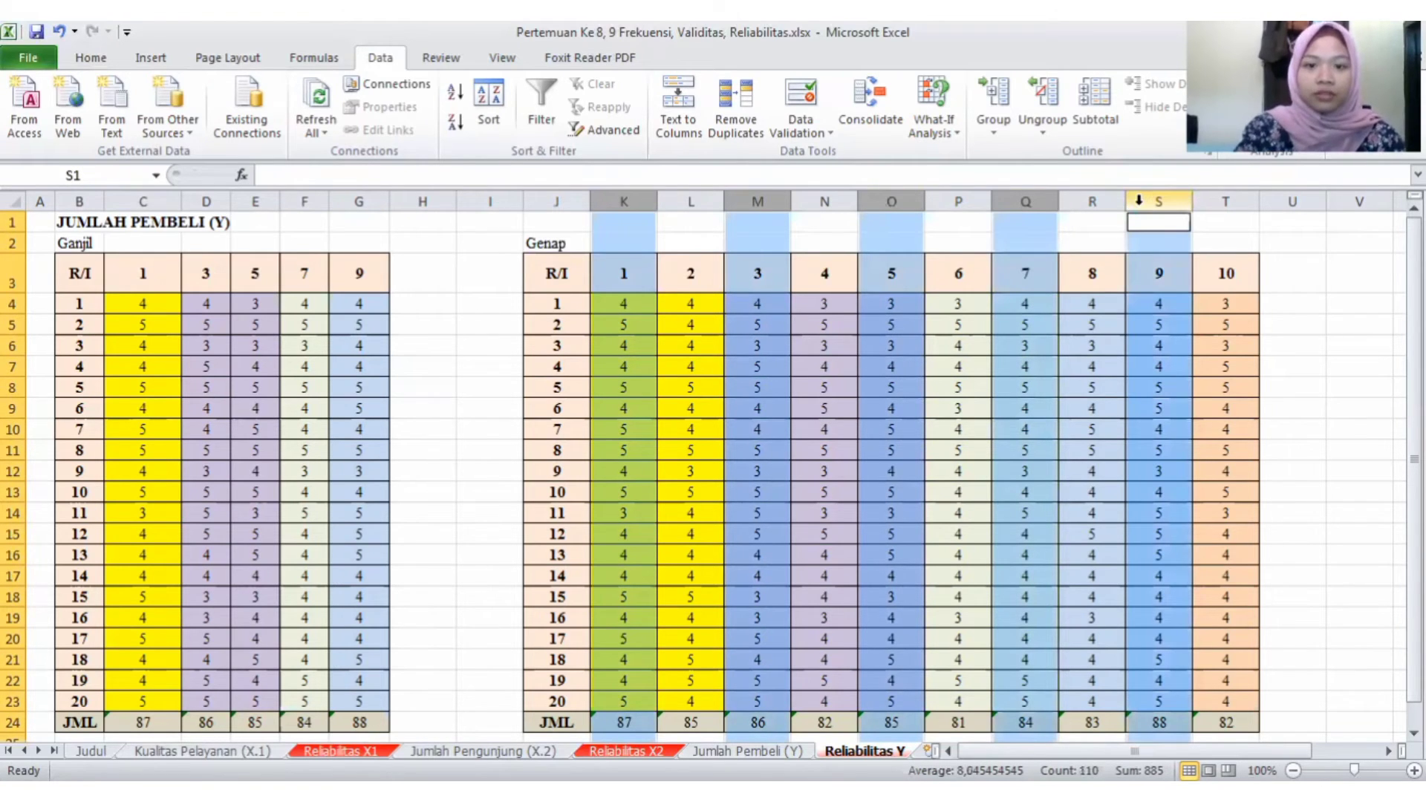
key("ctrl+minus")
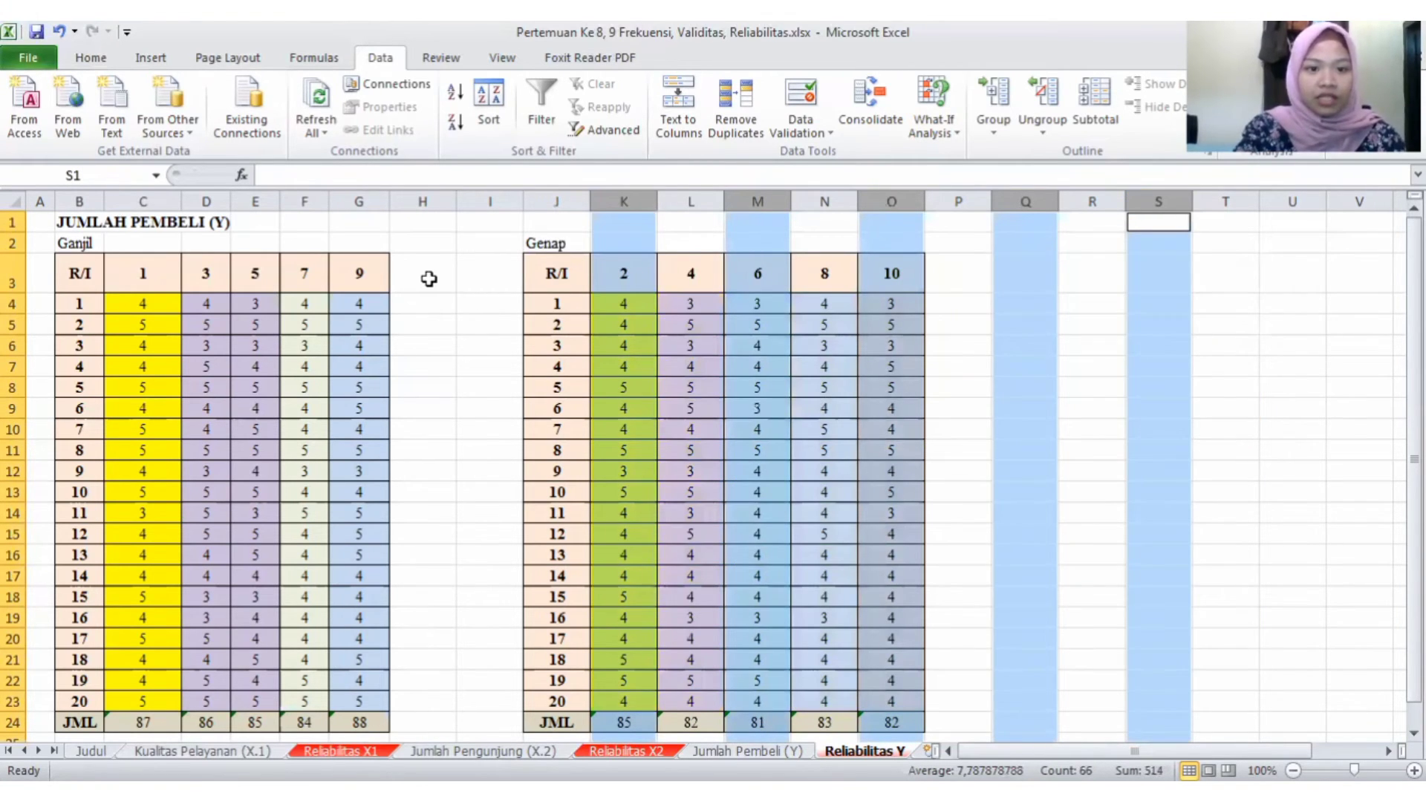
- Add all cell borders to the empty columns H3:H24 and P3:P24 beside the Ganjil and Genap tables
left_click_drag(428, 279, 427, 722)
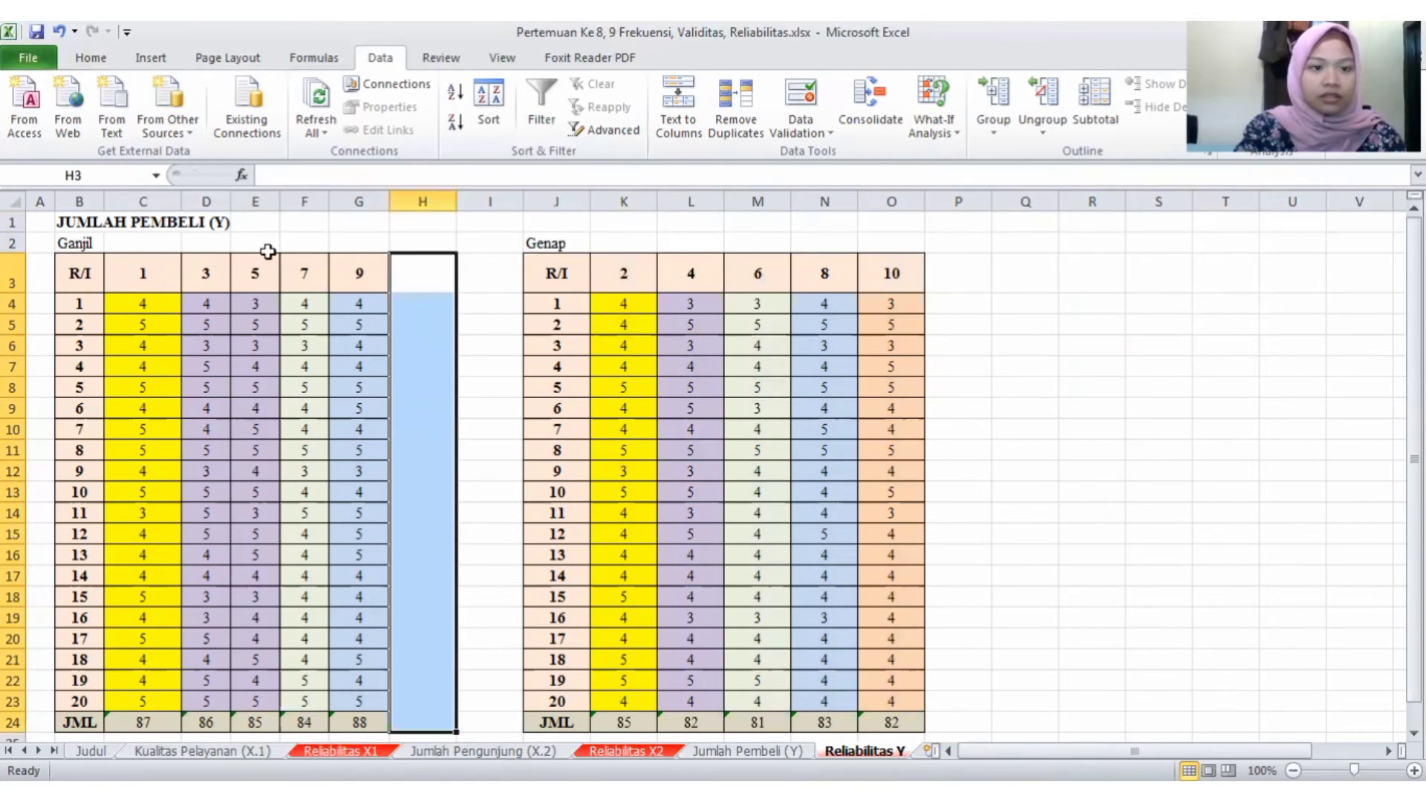
left_click(87, 53)
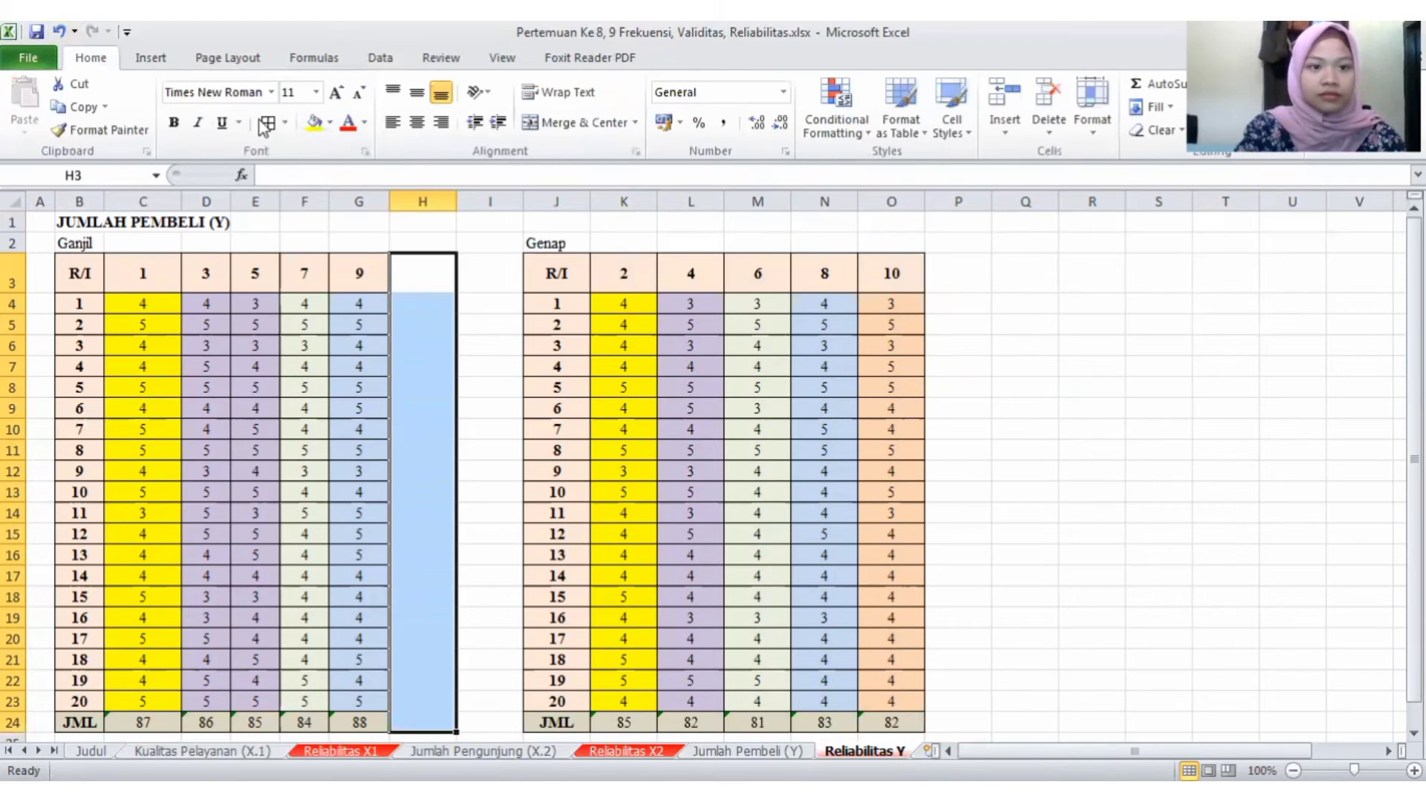
left_click(266, 124)
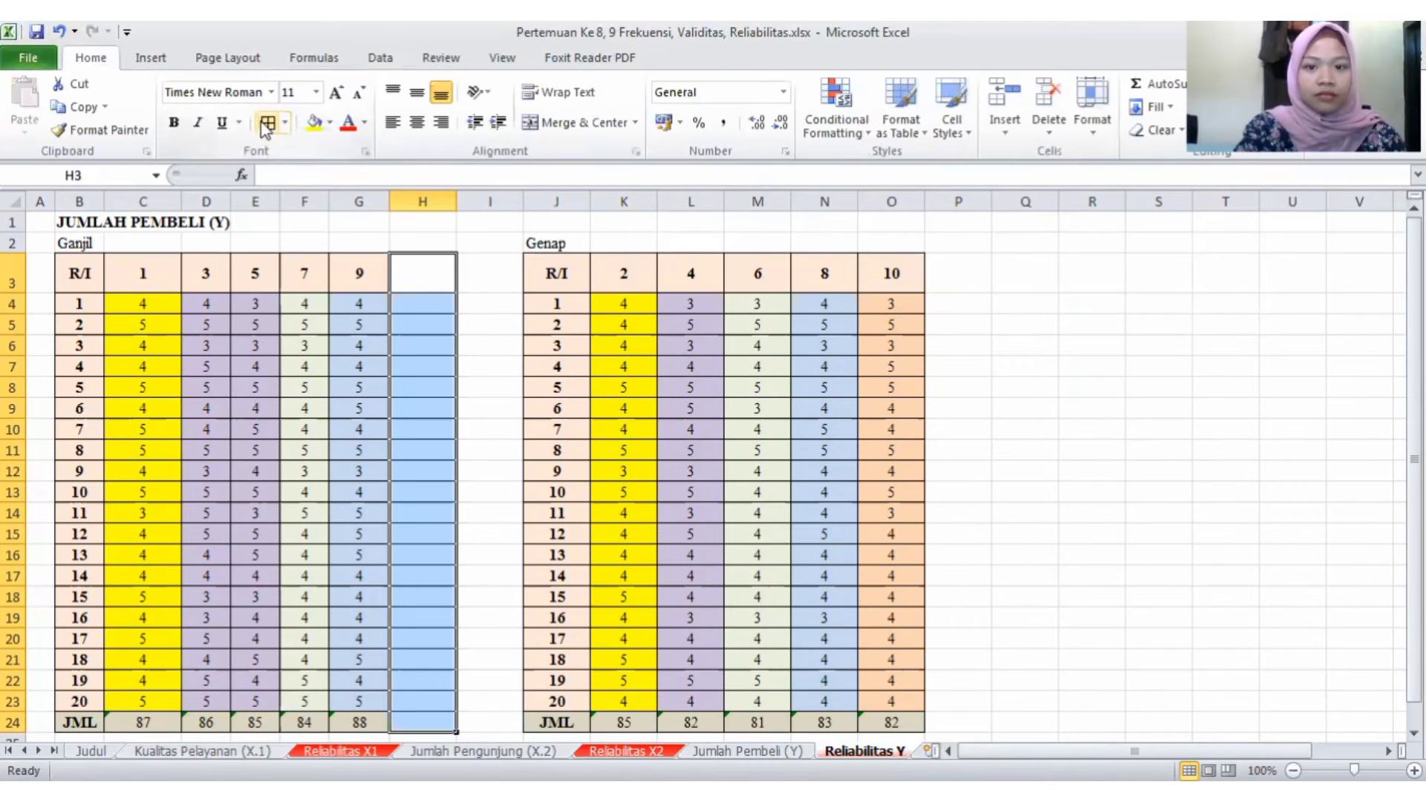
left_click(975, 281)
left_click_drag(966, 282, 981, 716)
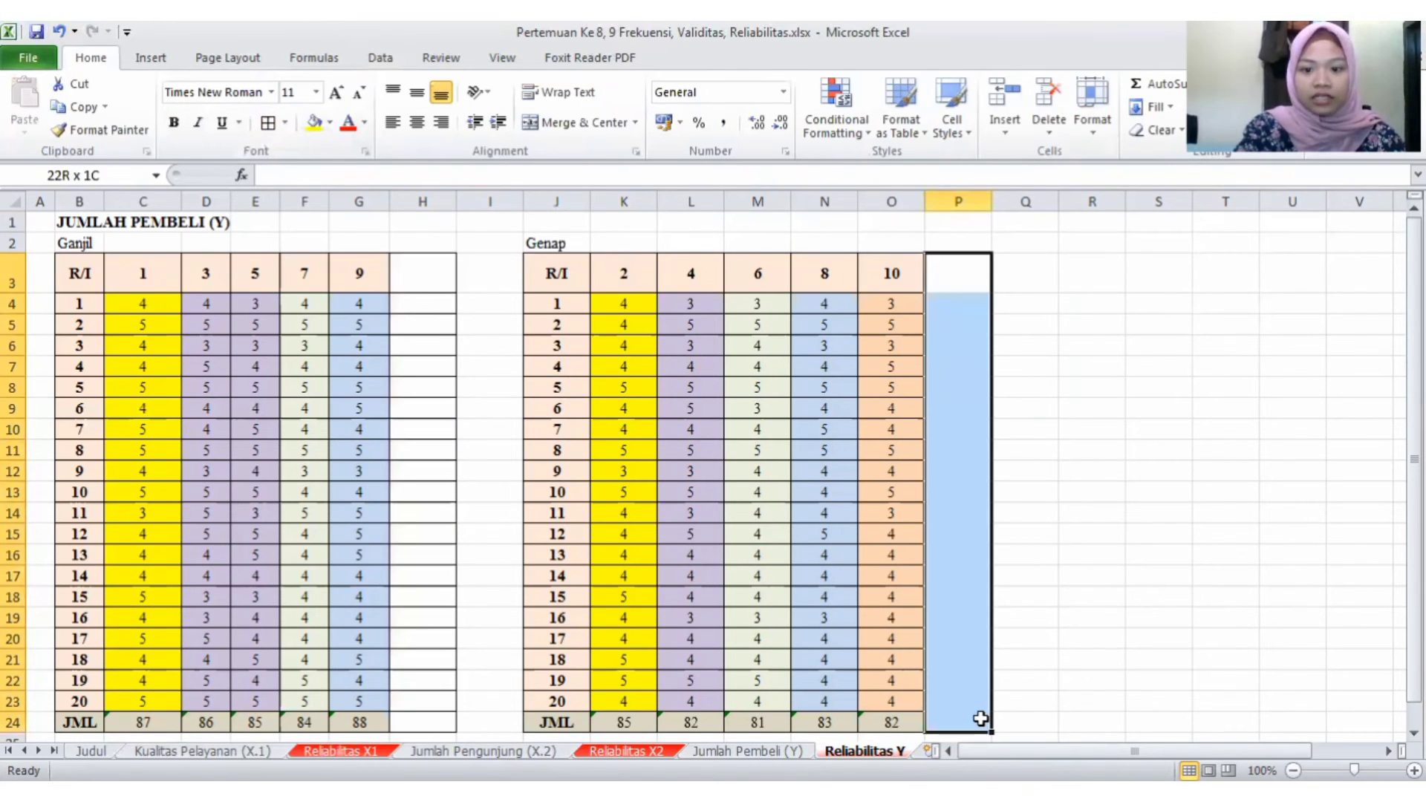
left_click(268, 123)
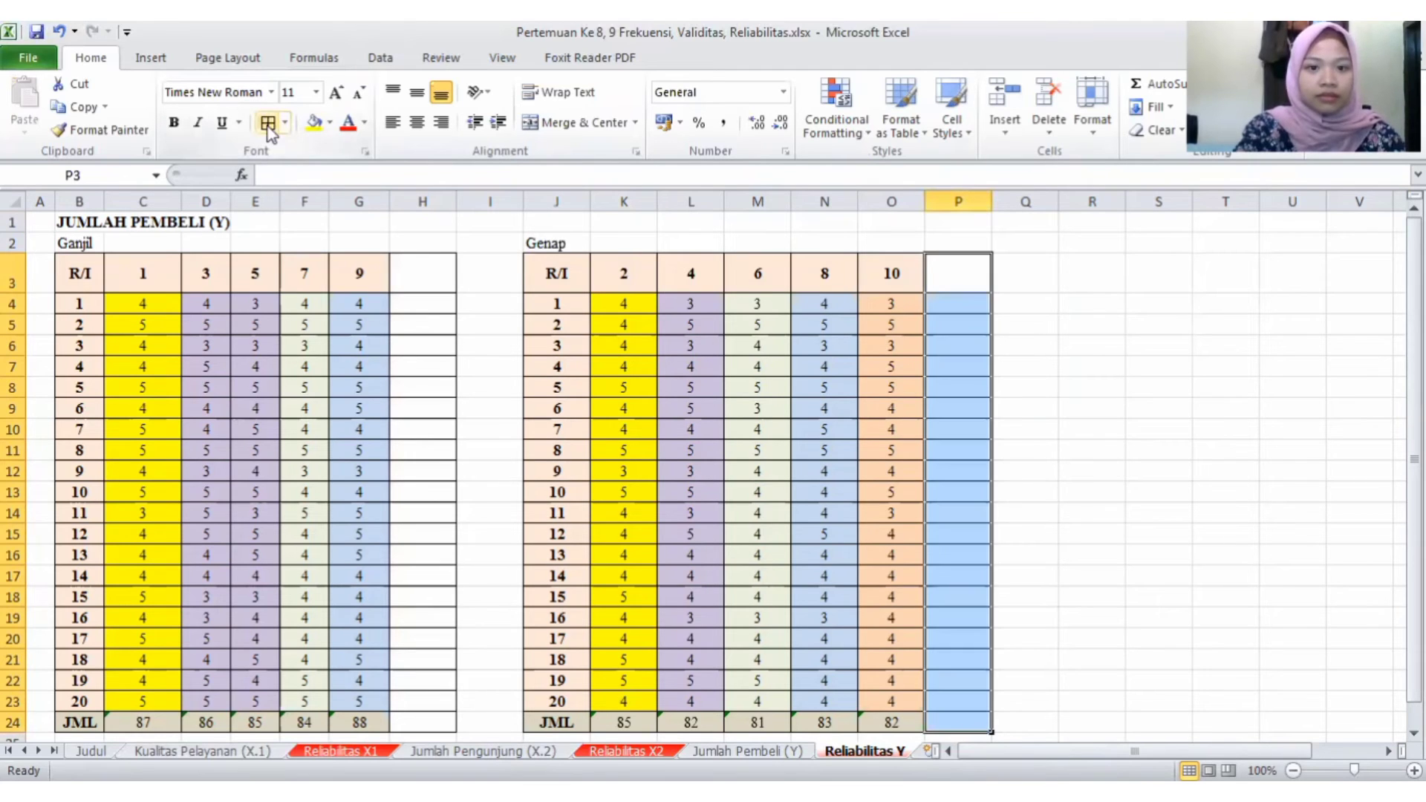
- Enter the column header Jumlah in H3 for the Ganjil table and in P3 for the Genap table
left_click(442, 271)
type("J")
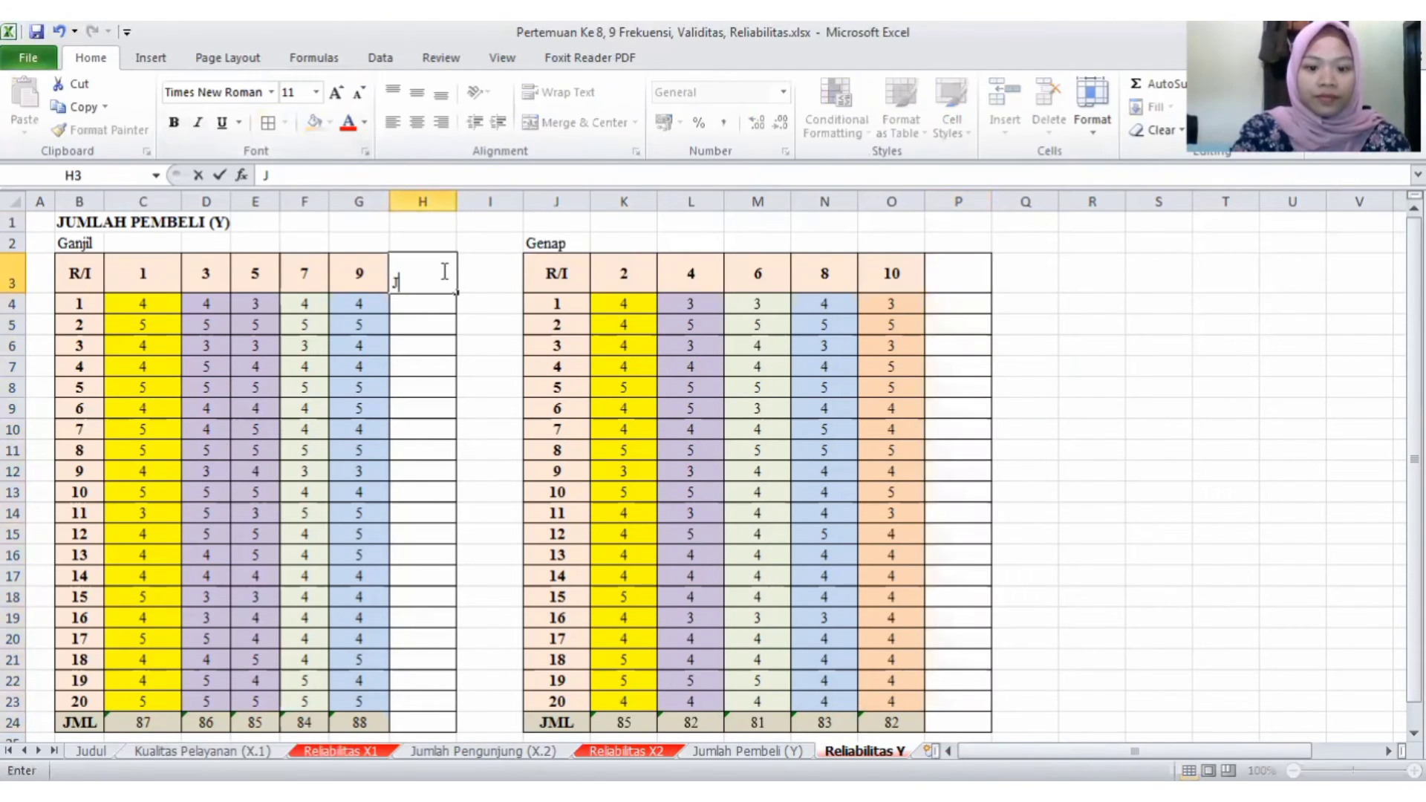
type("umlah")
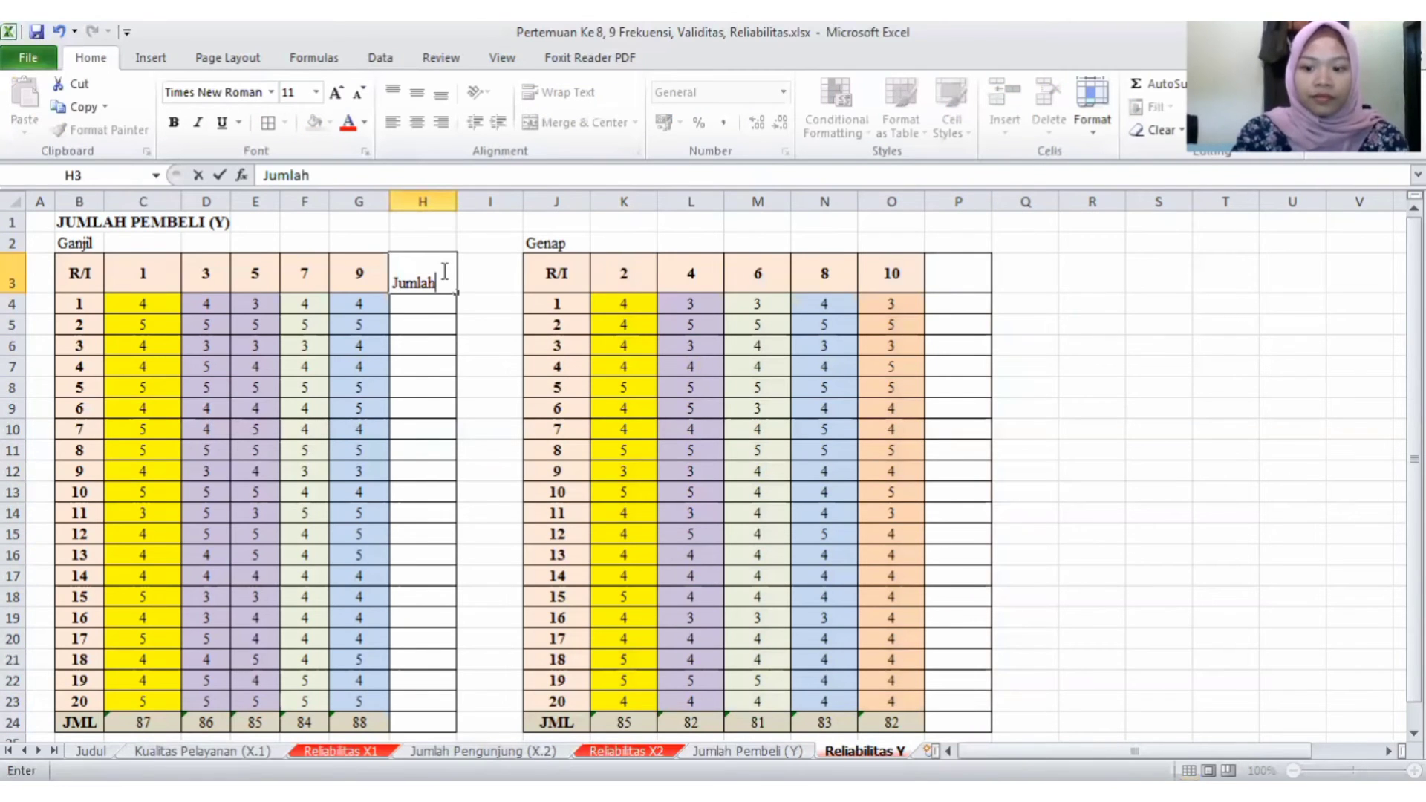
key("Return")
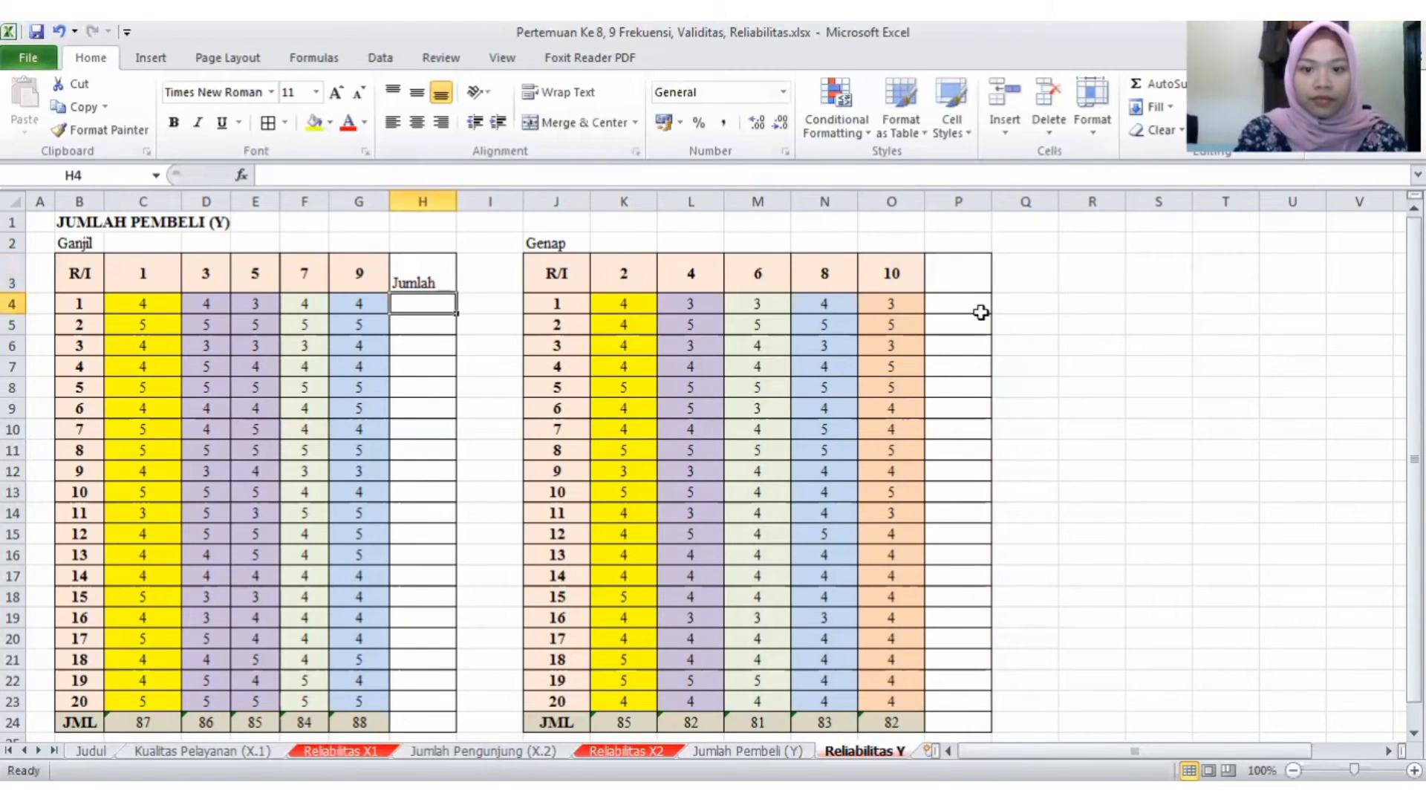
left_click(970, 278)
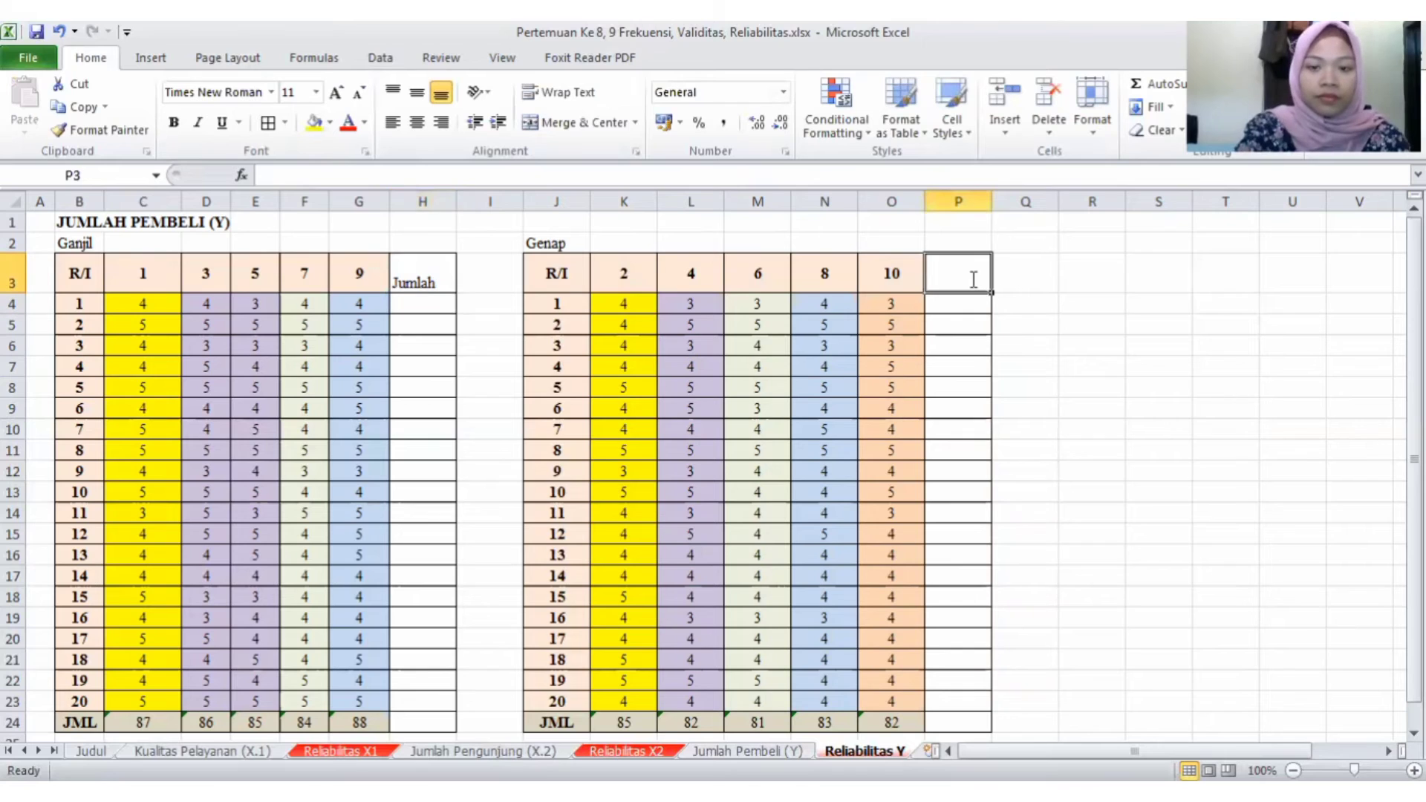
type("Jumlah")
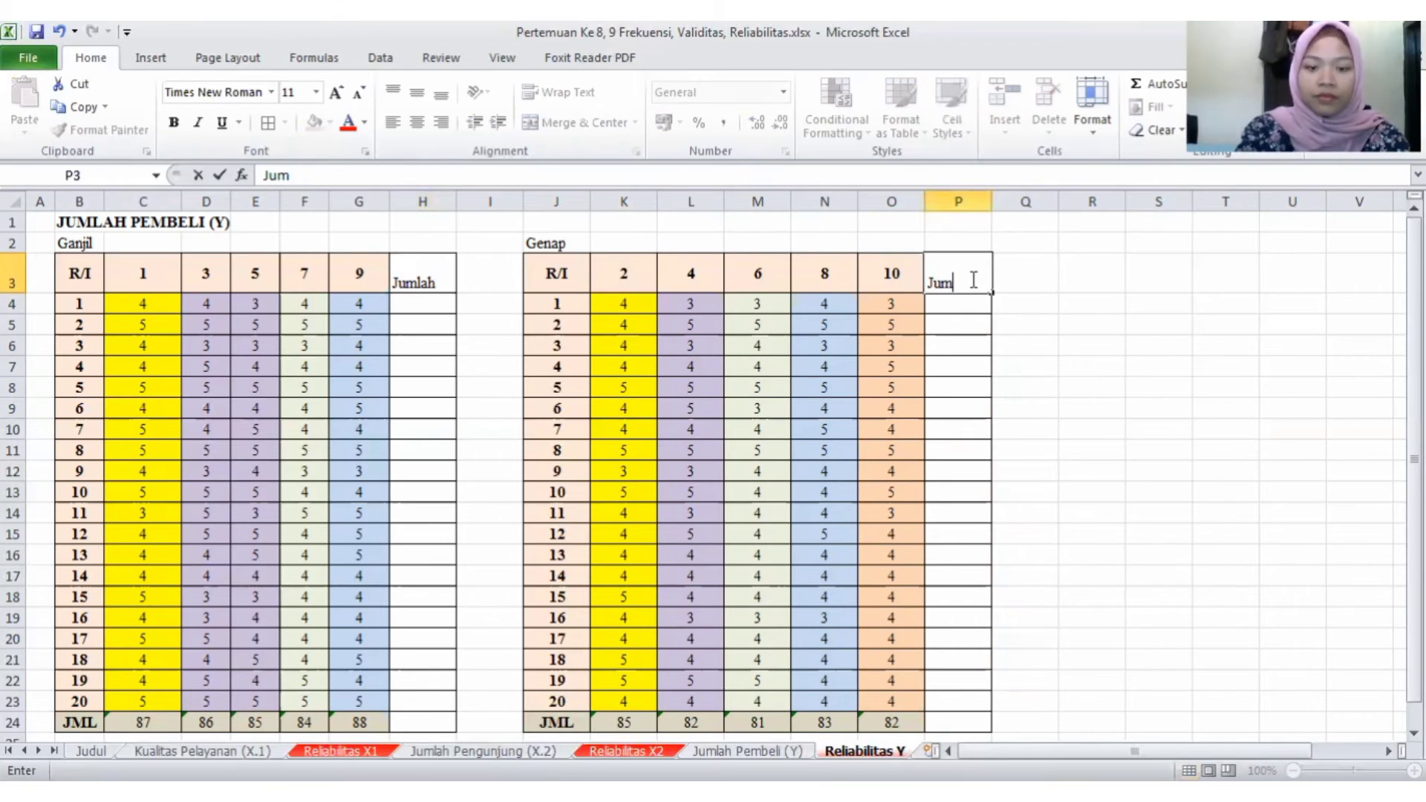
key("Return")
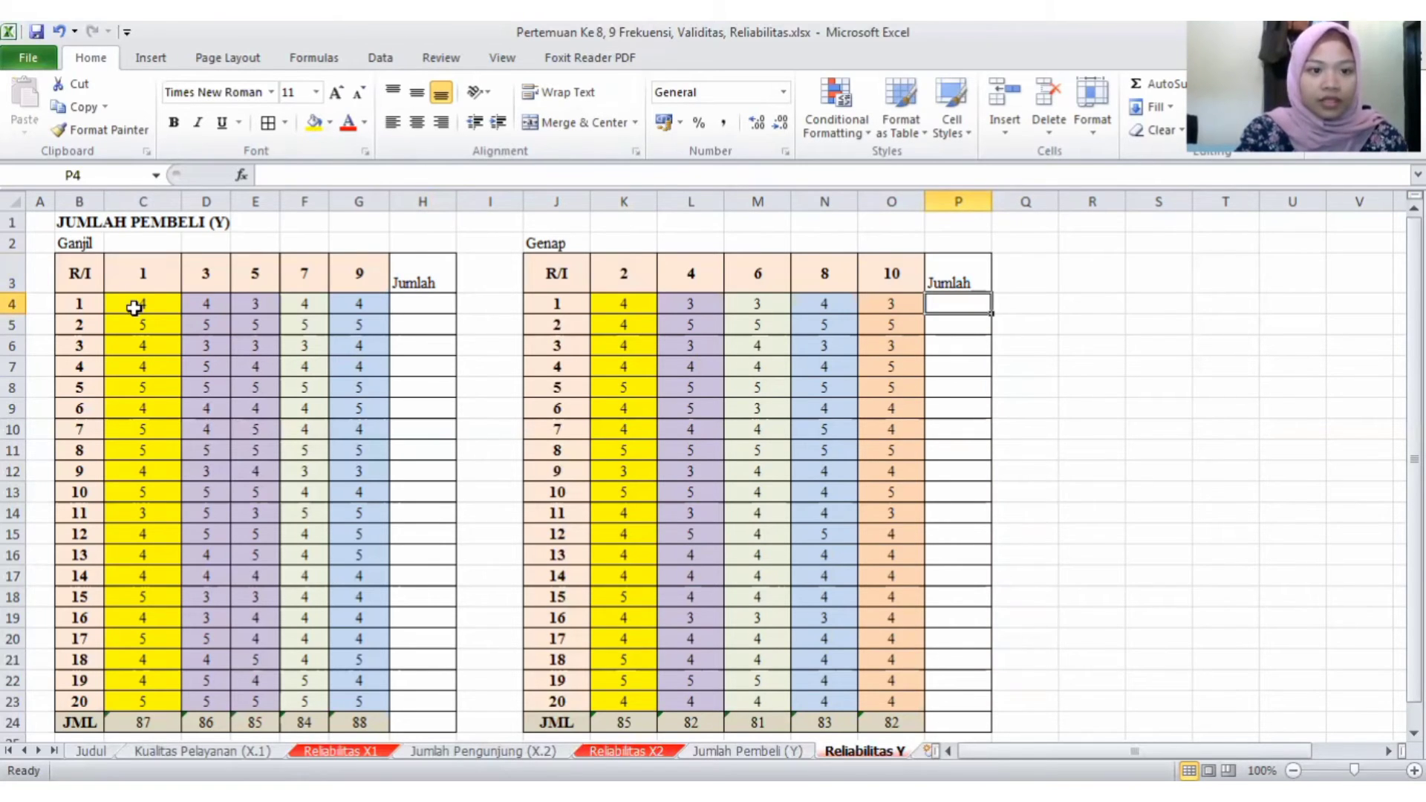
- Fill the Jumlah columns H4:H24 and P4:P24 with AutoSum row totals of the Ganjil and Genap tables
left_click(134, 308)
left_click_drag(133, 308, 433, 646)
left_click_drag(431, 721, 431, 722)
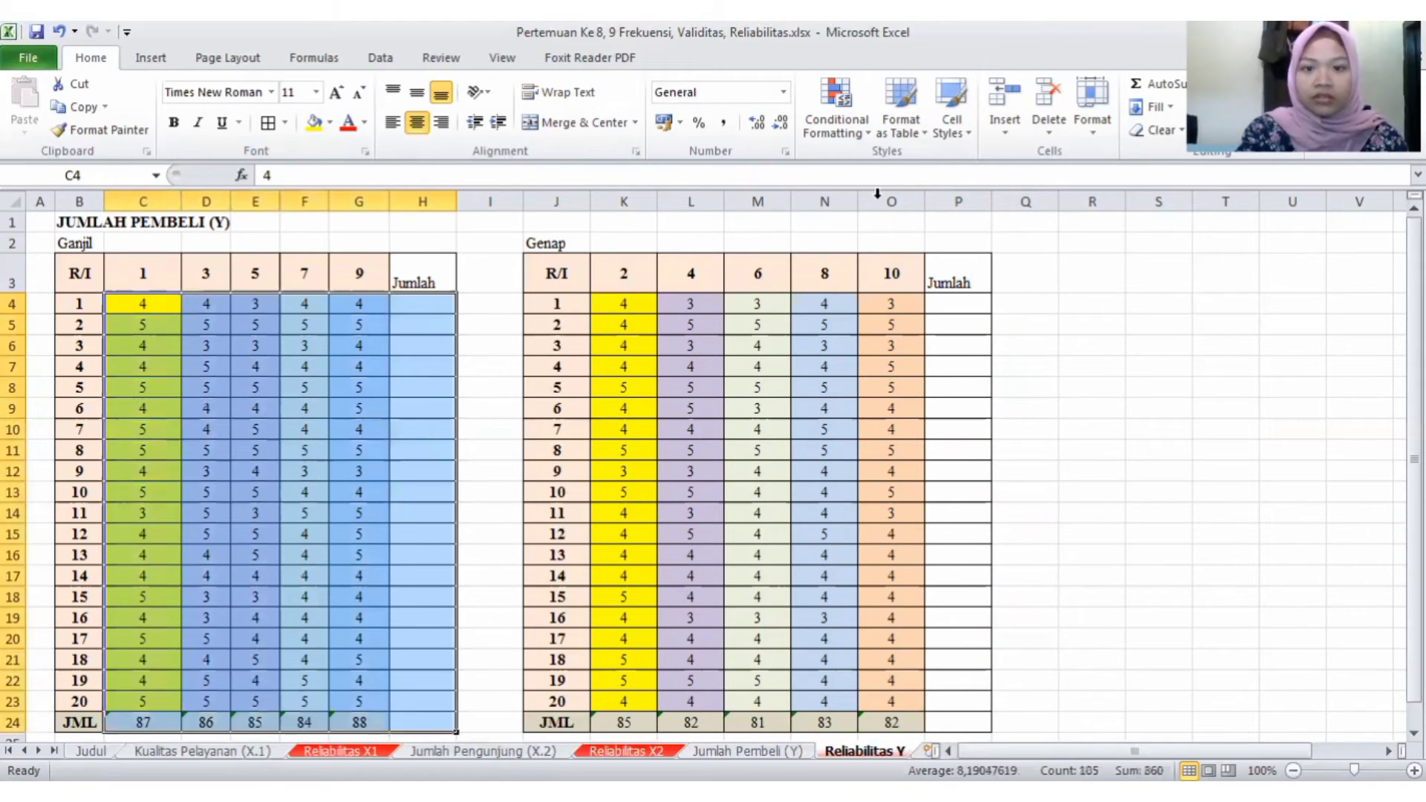
left_click(1180, 87)
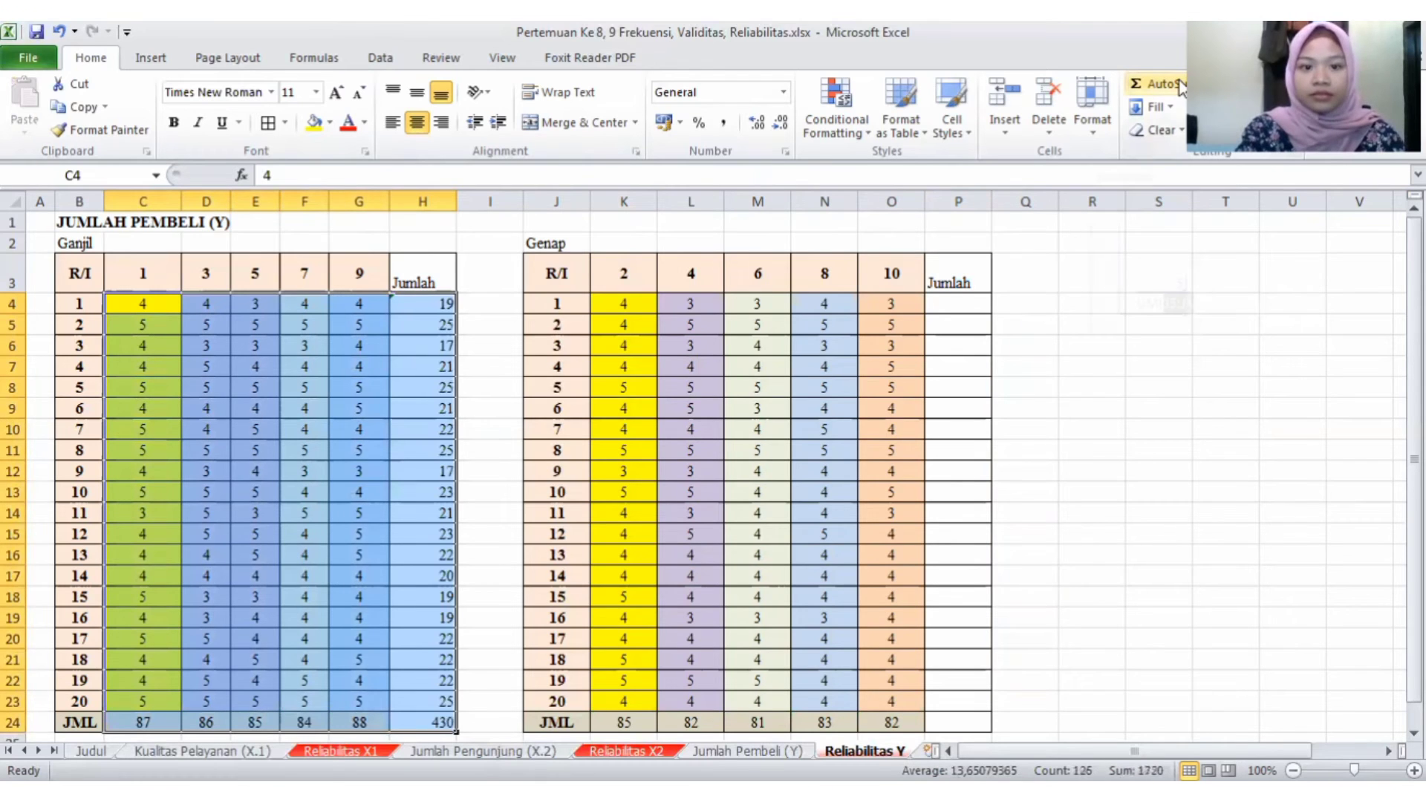
left_click(655, 308)
left_click_drag(923, 359, 968, 722)
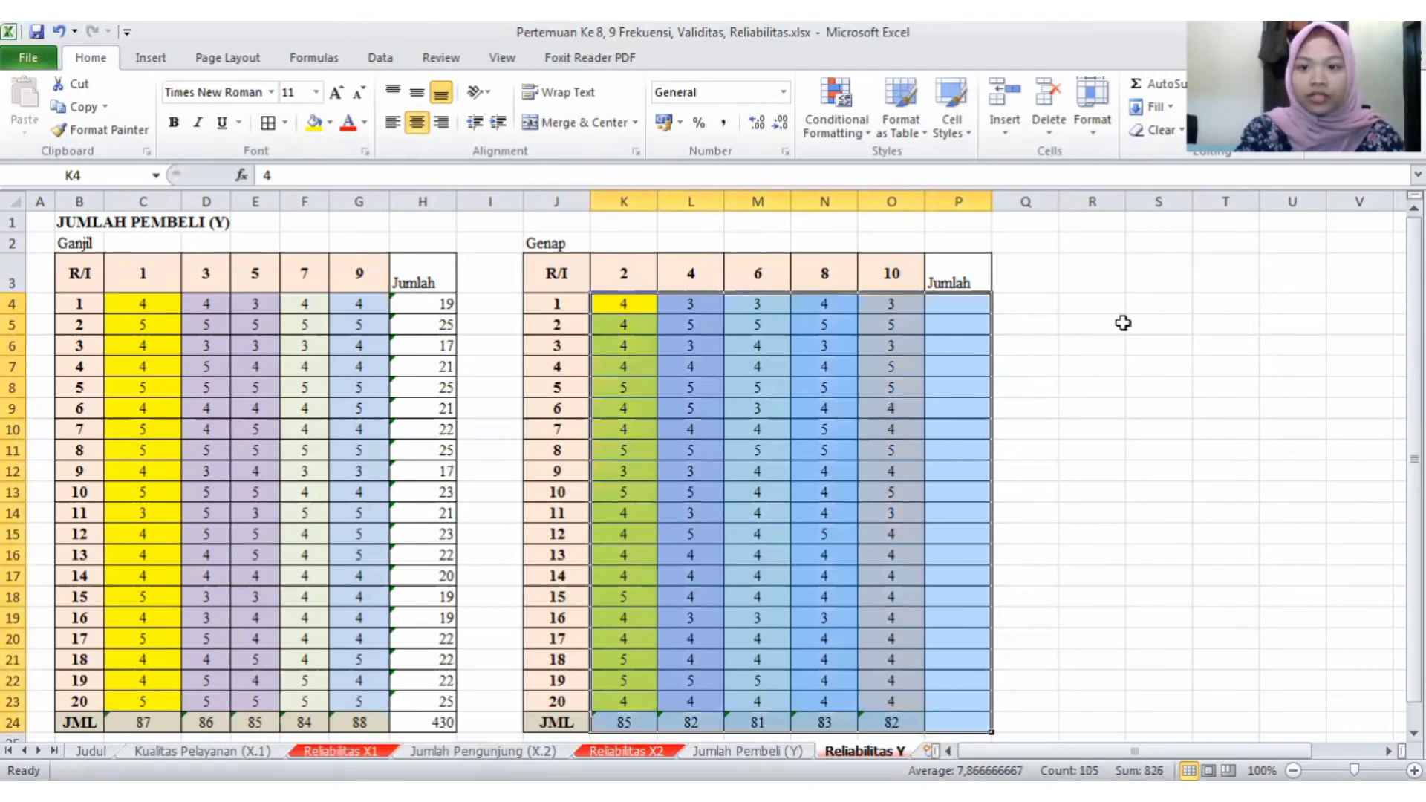
left_click(1165, 83)
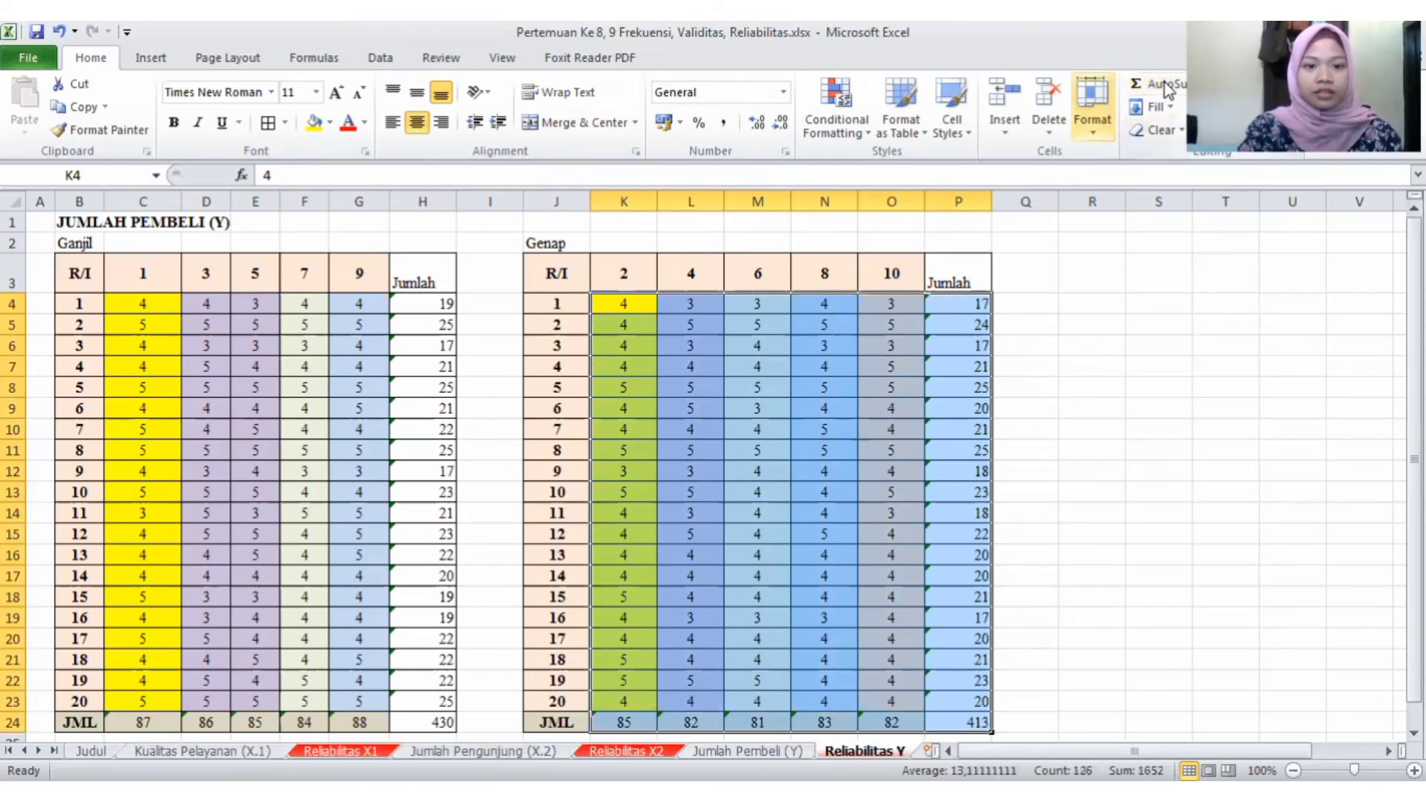
- Centre the contents of both Jumlah columns, H3:H24 and P3:P24, horizontally and vertically
left_click_drag(413, 273, 427, 722)
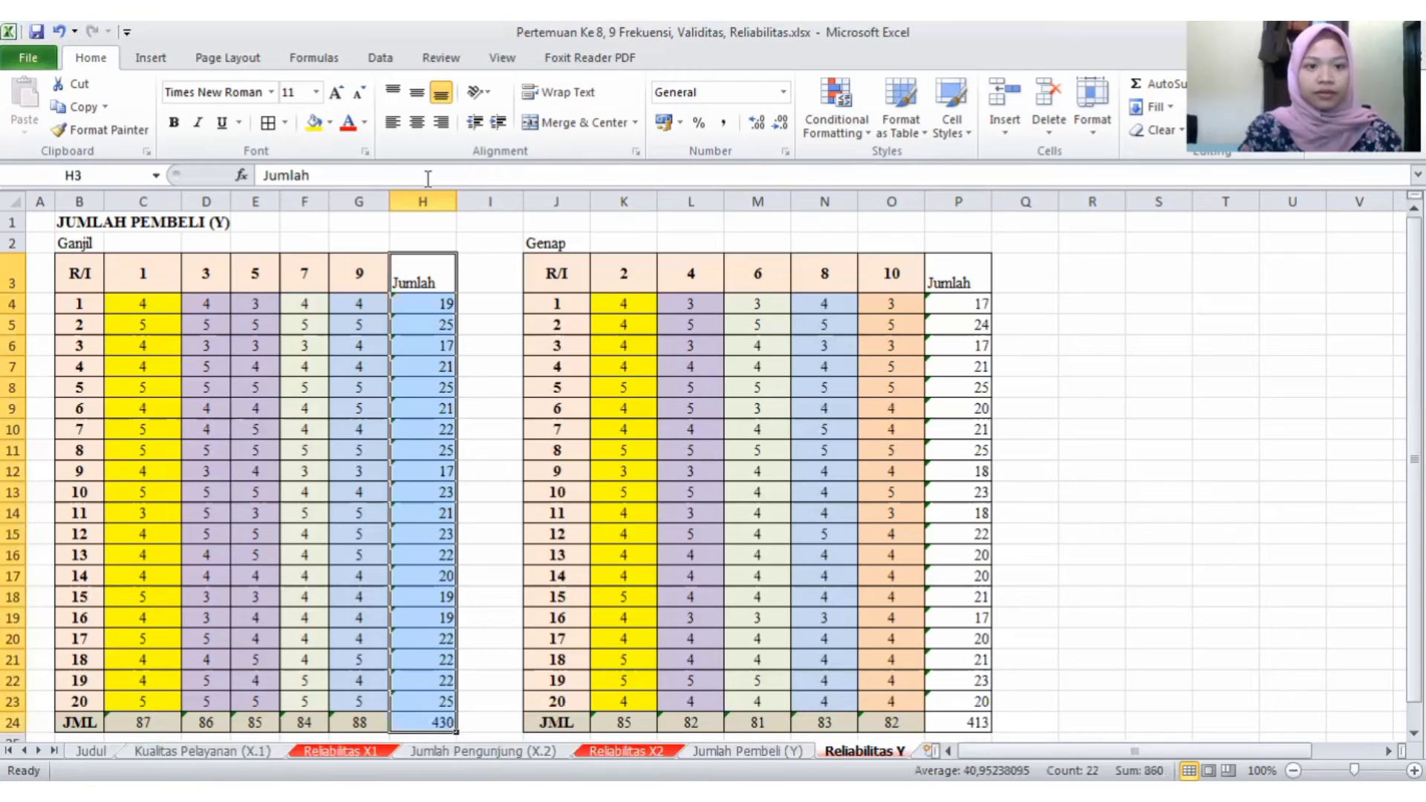
left_click(416, 122)
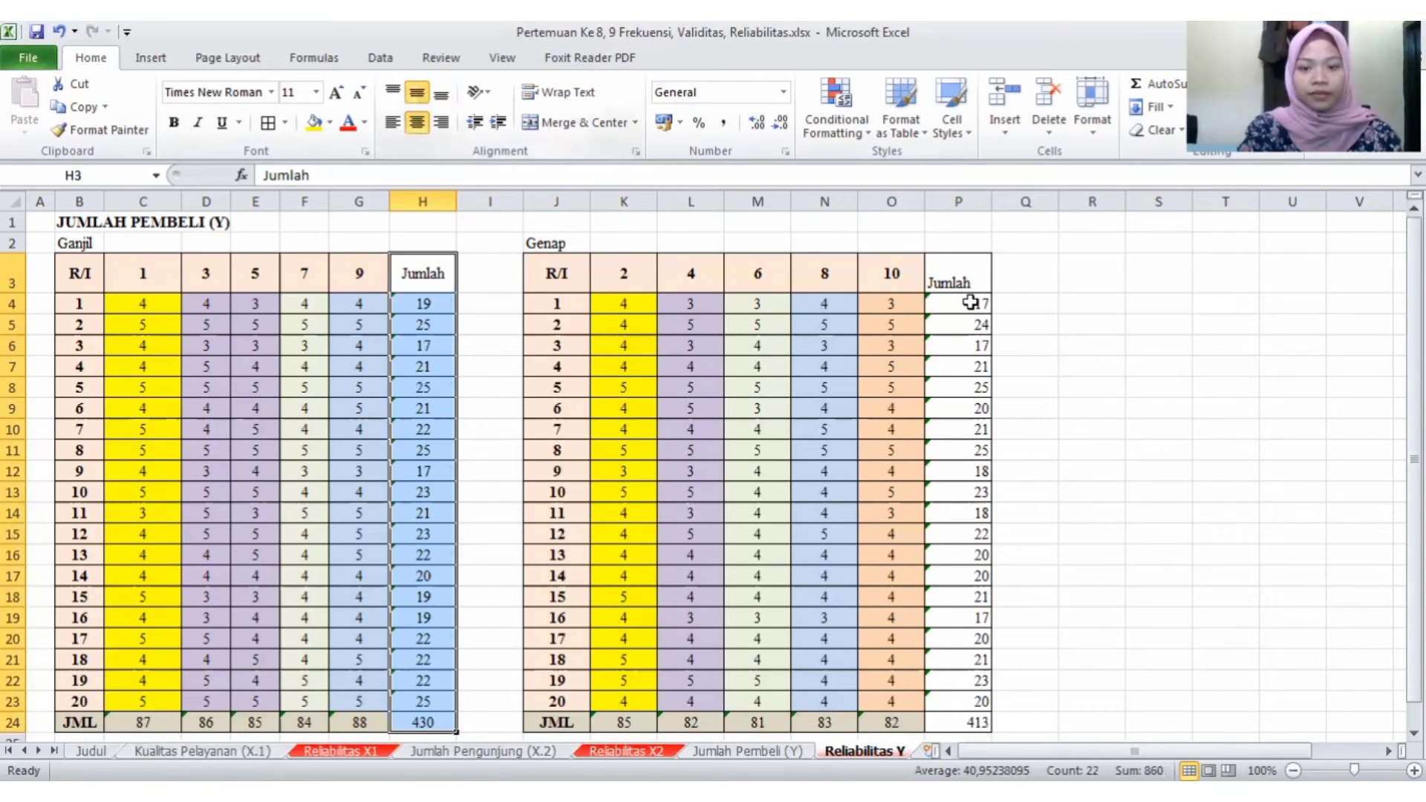
left_click(964, 279)
key("F2")
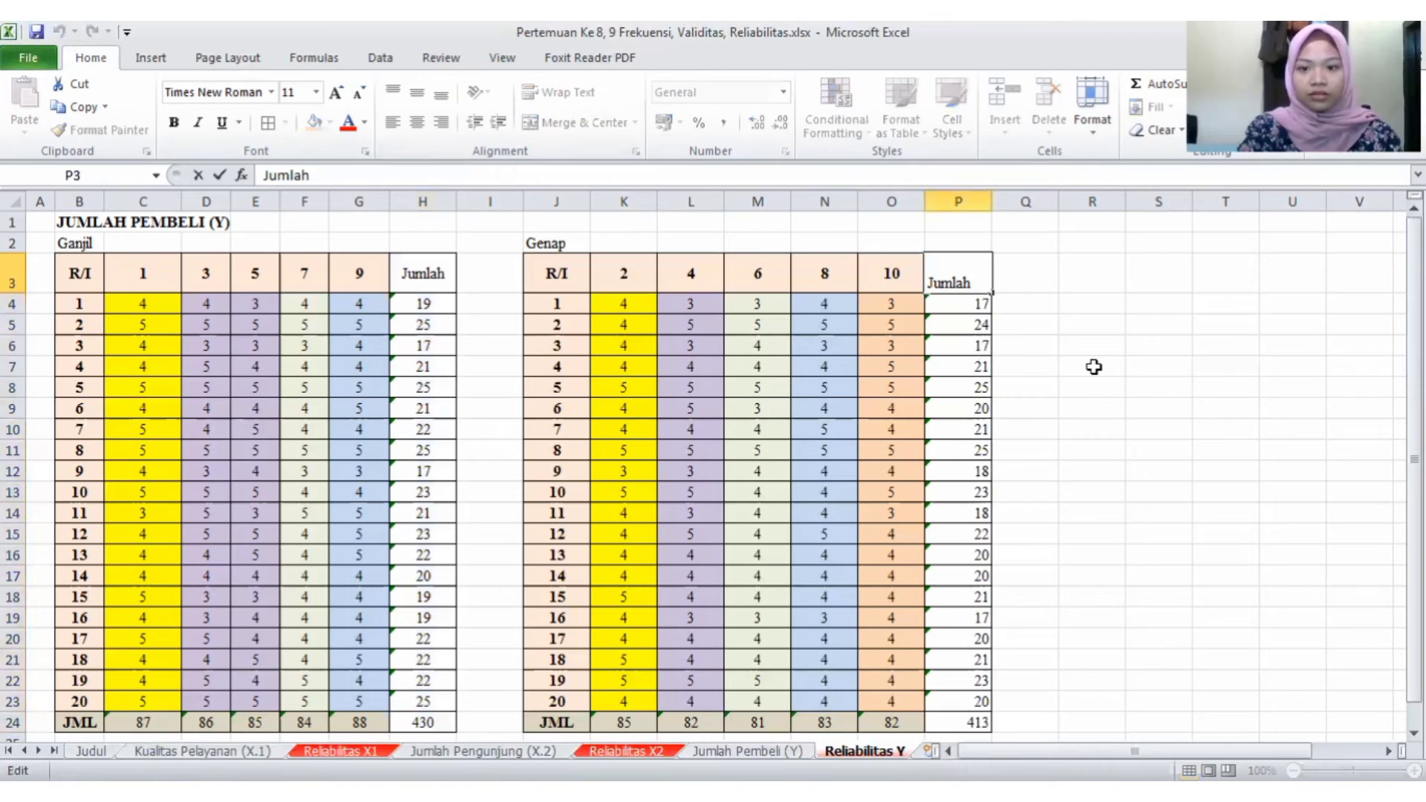
left_click(1094, 367)
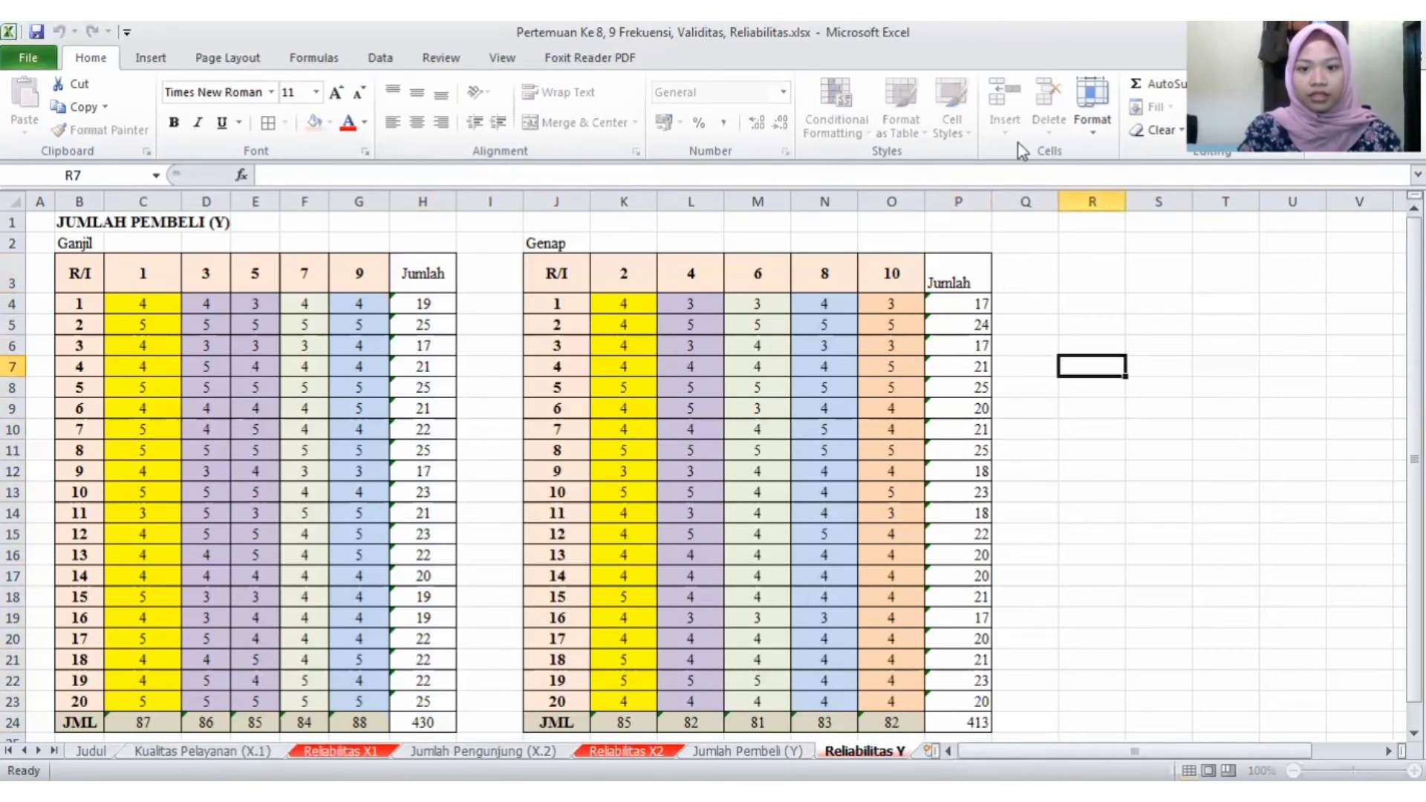
left_click(933, 268)
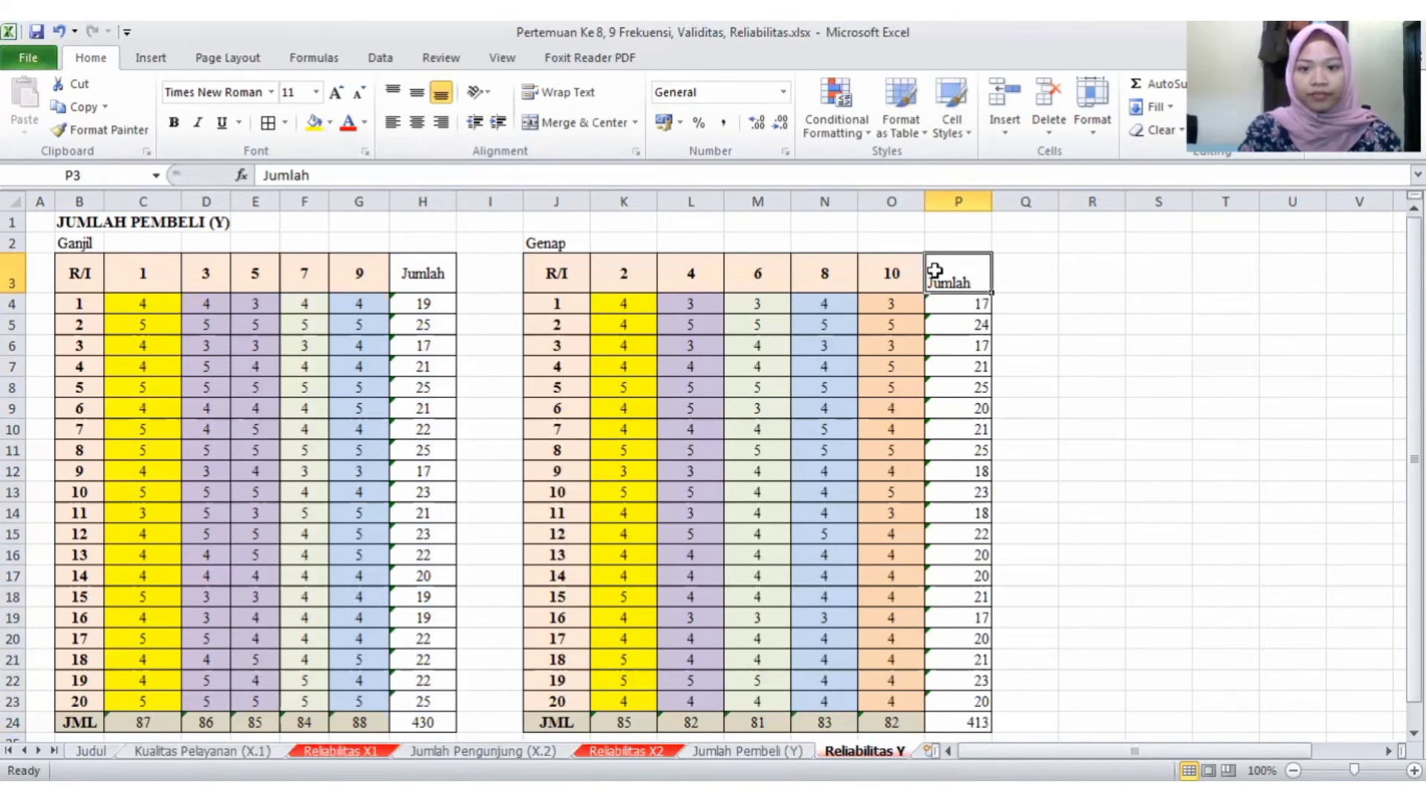
left_click_drag(940, 280, 971, 719)
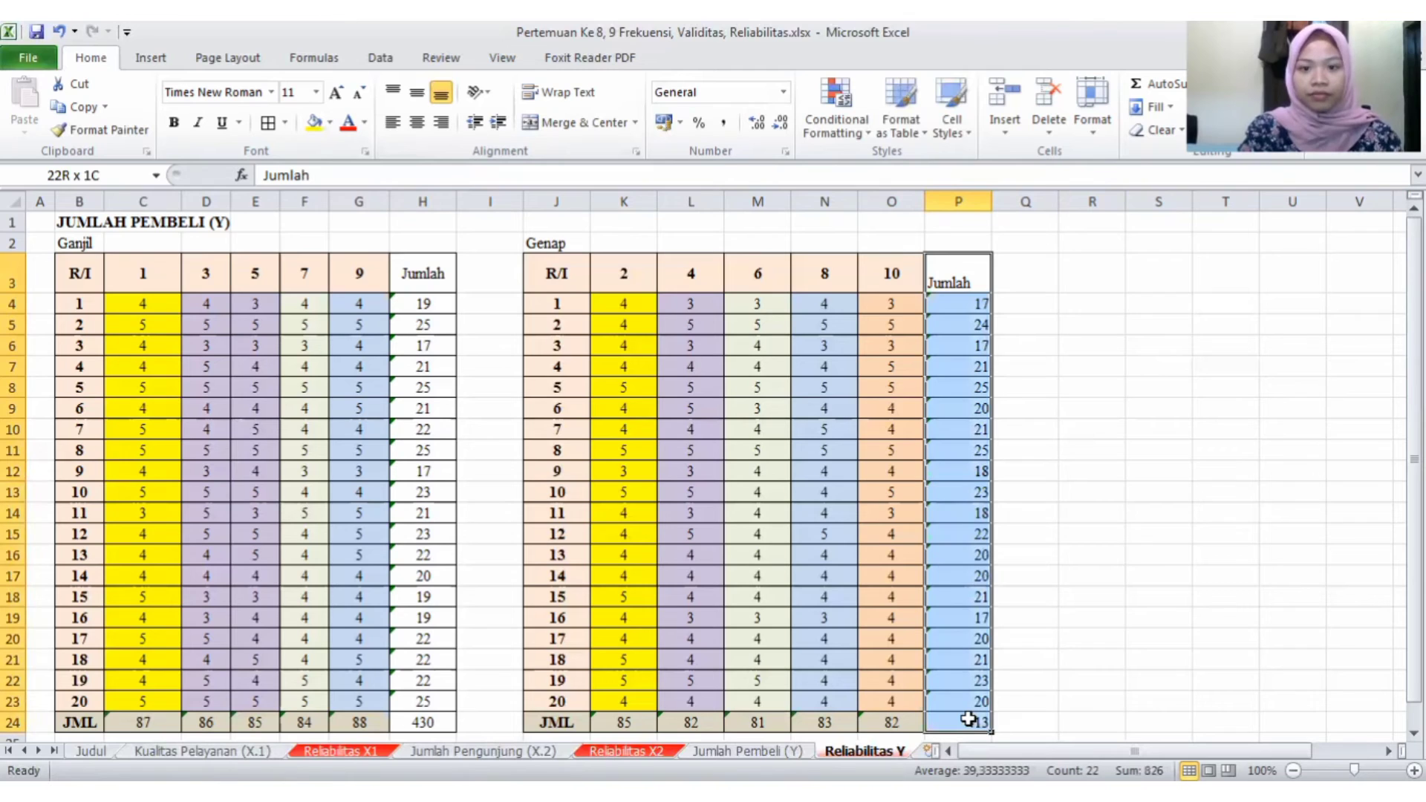
left_click(417, 93)
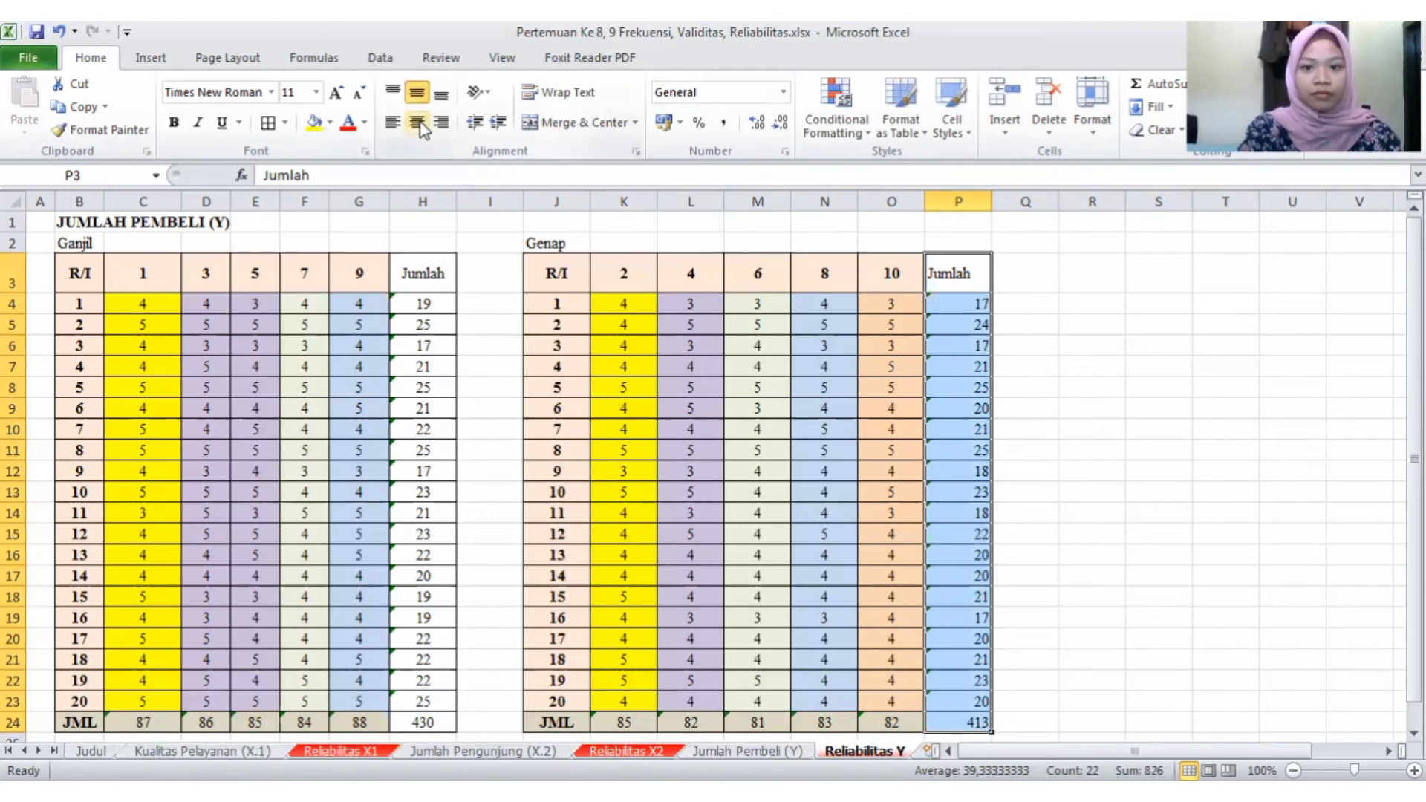
- Narrow column Q and copy the Ganjil and Genap recap table R3:S23 from the Reliabilitas X2 sheet to R3 of Reliabilitas Y
left_click(1086, 276)
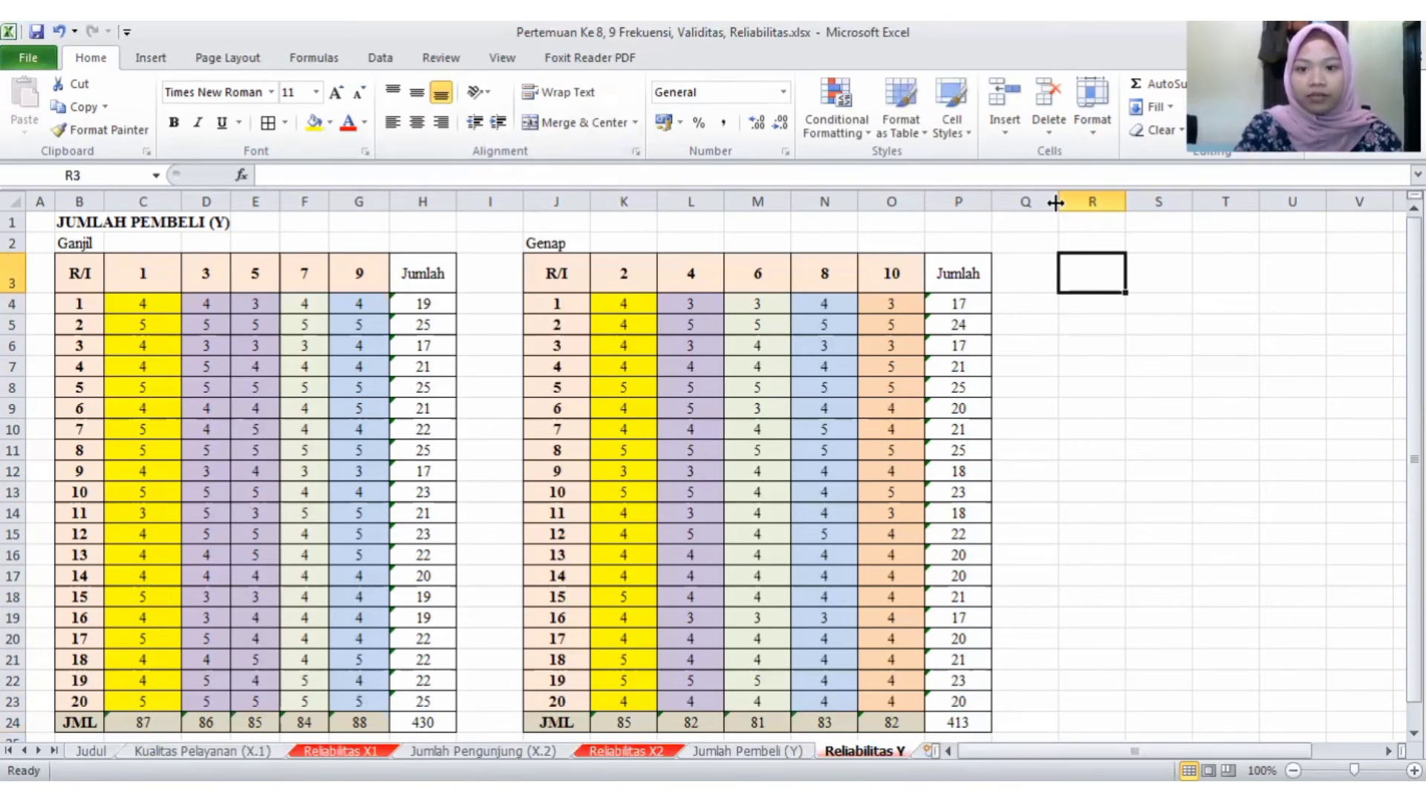
left_click_drag(1055, 199, 1036, 204)
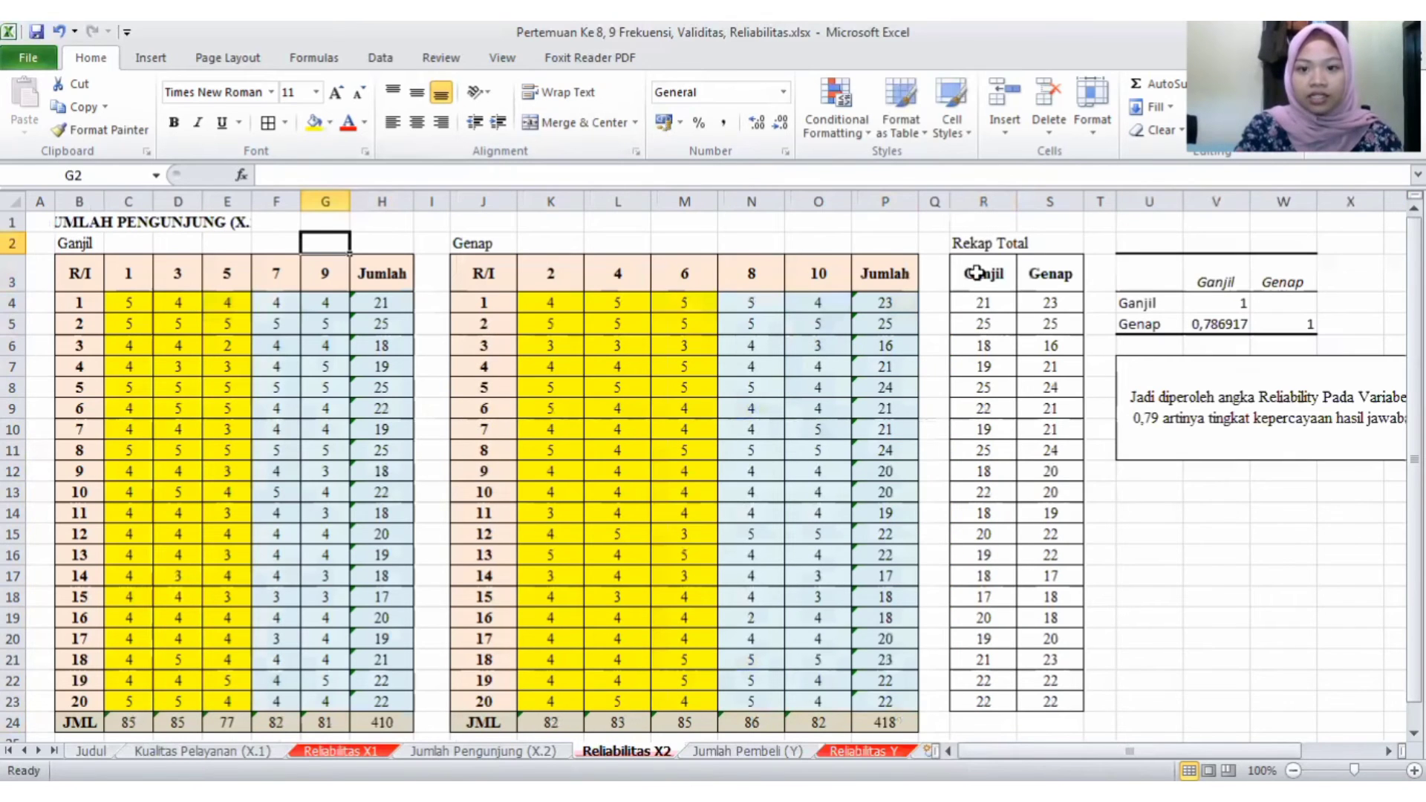
left_click_drag(973, 274, 1042, 705)
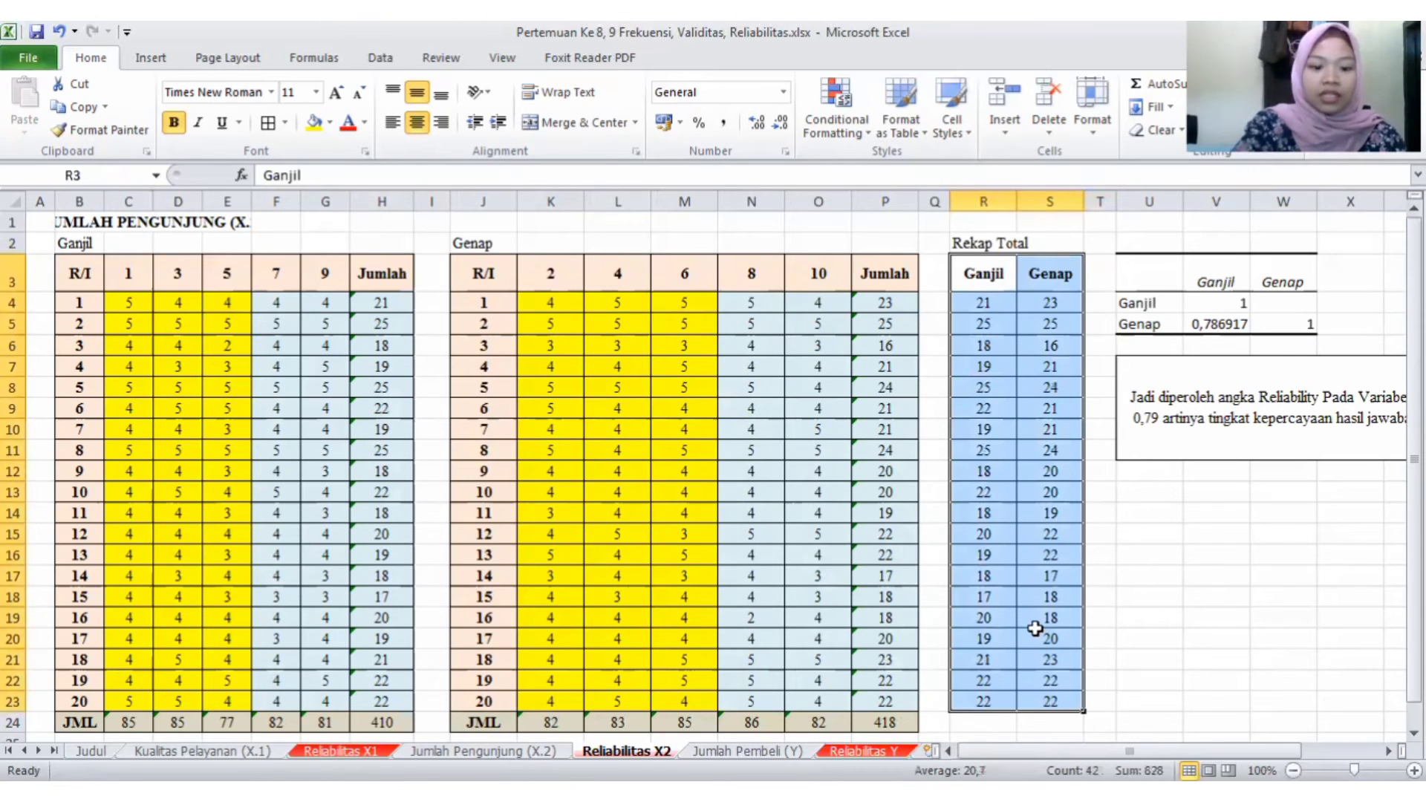
key("ctrl+c")
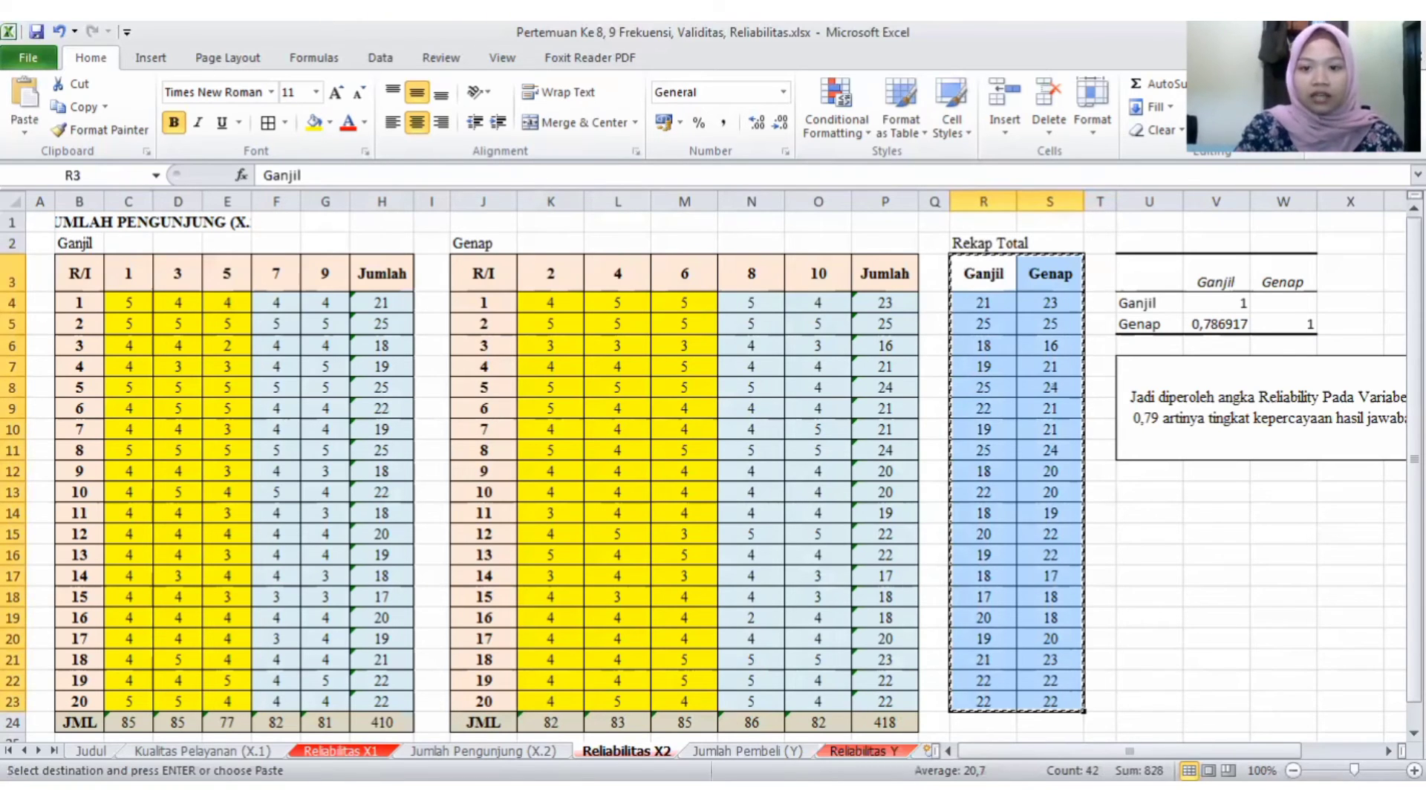
key("ctrl+Page_Down")
key("ctrl+Page_Down")
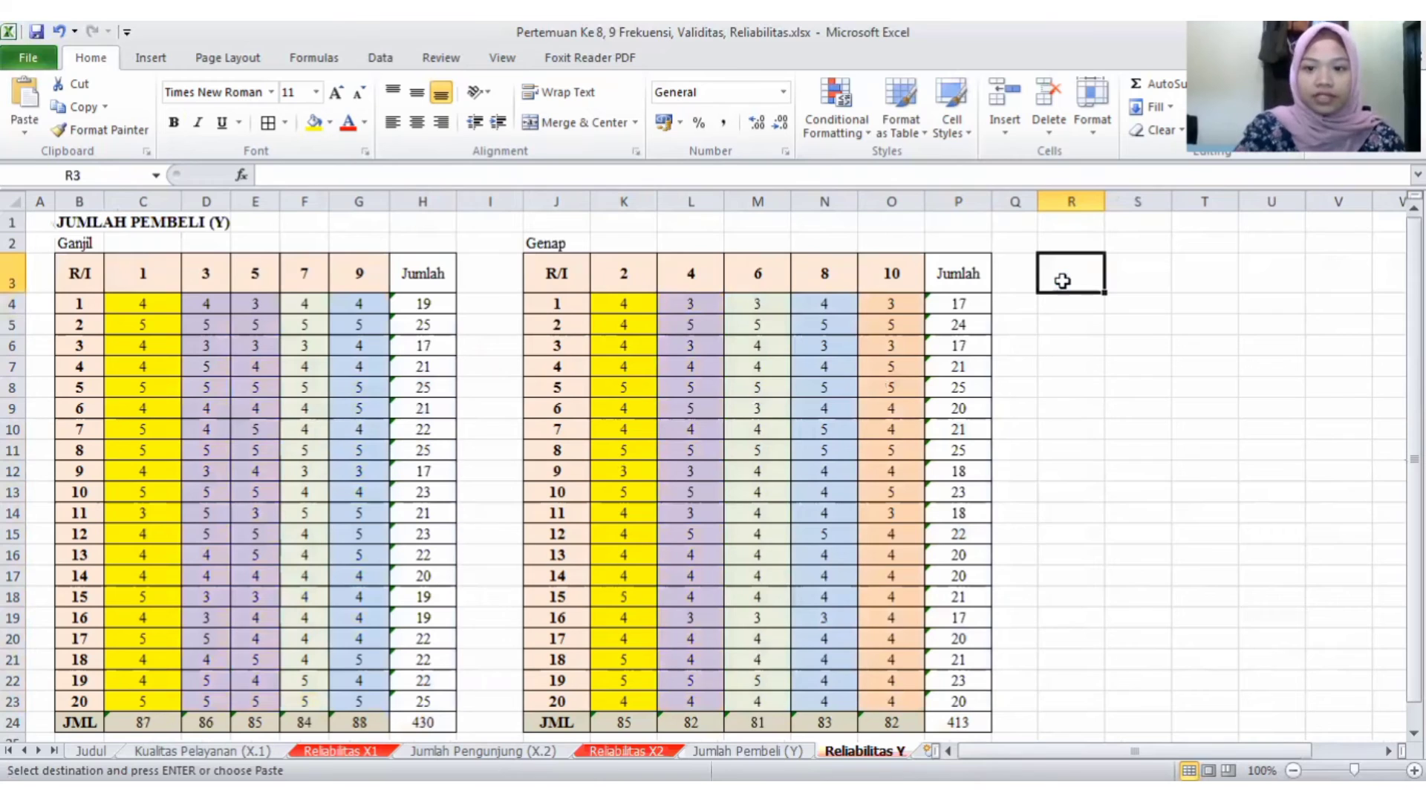
key("ctrl+v")
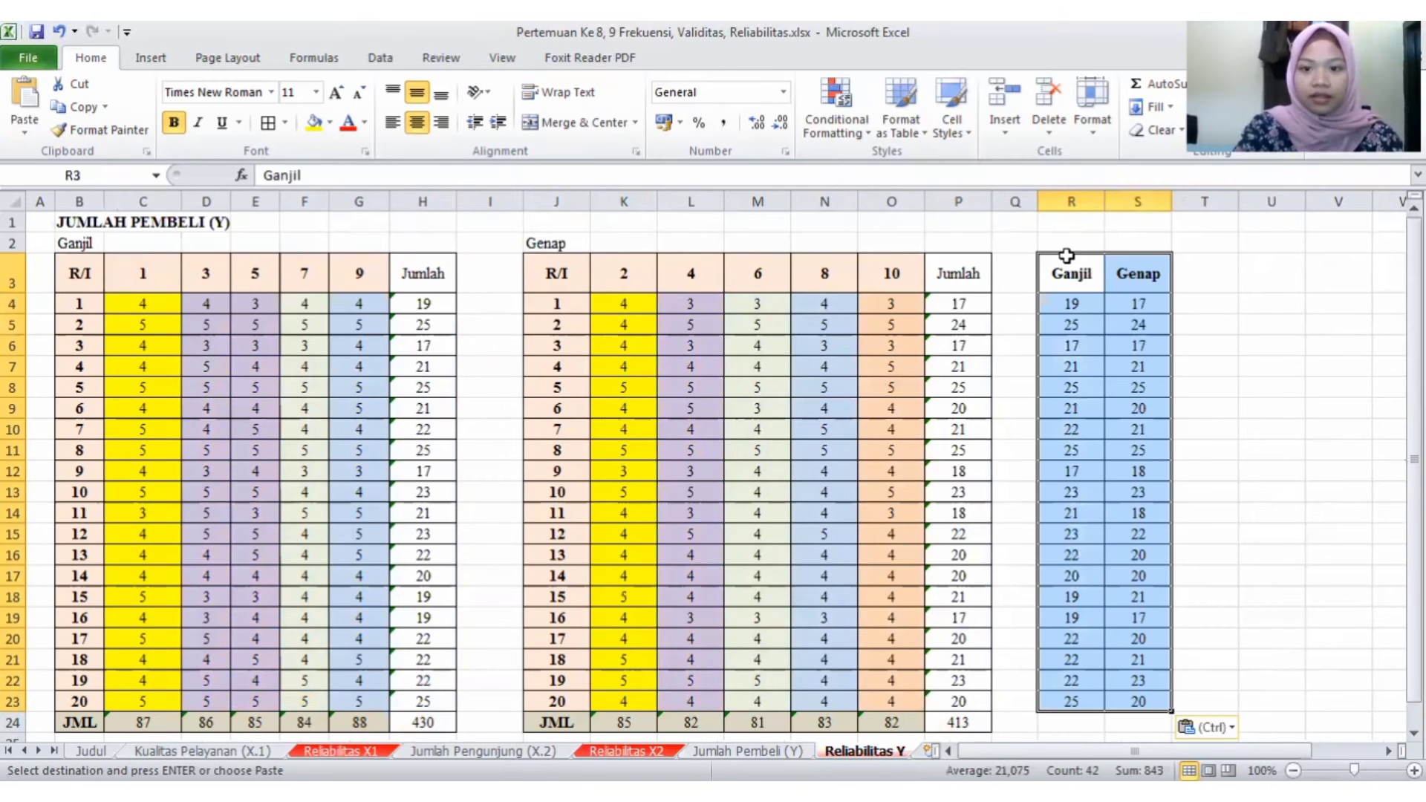
- Enter the title Rekap Total in R2 above the recap table on the Reliabilitas Y sheet
left_click(1072, 245)
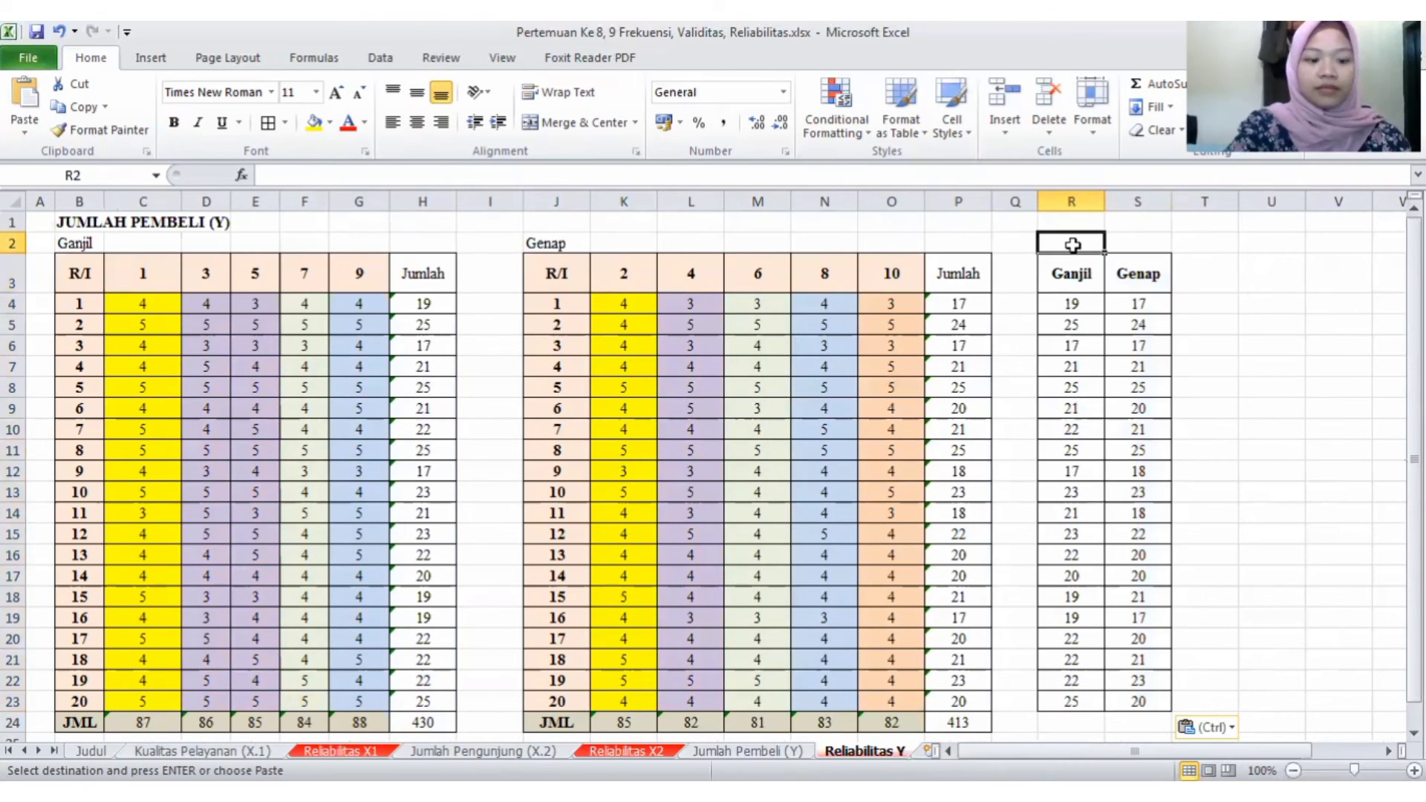
type("Reka")
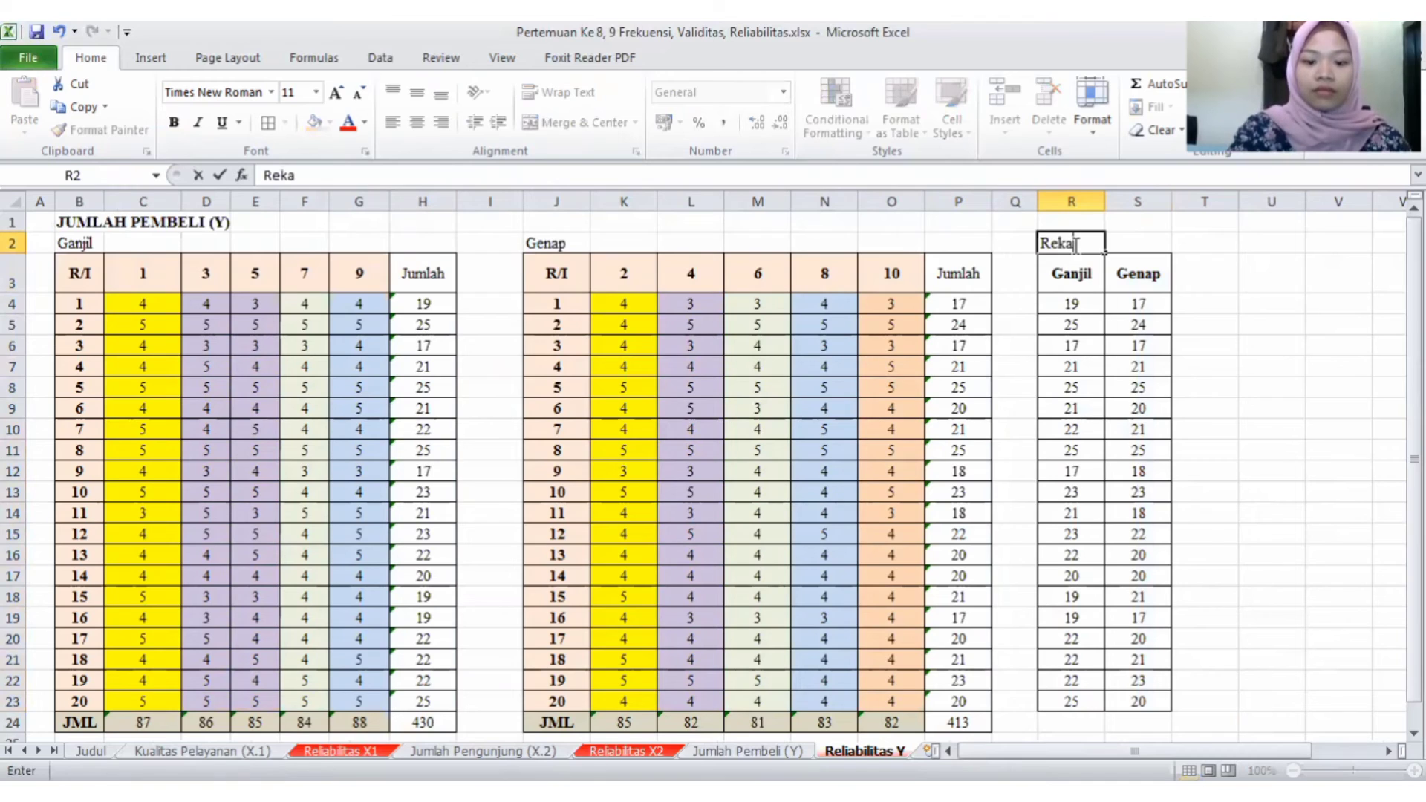
type("p Tota")
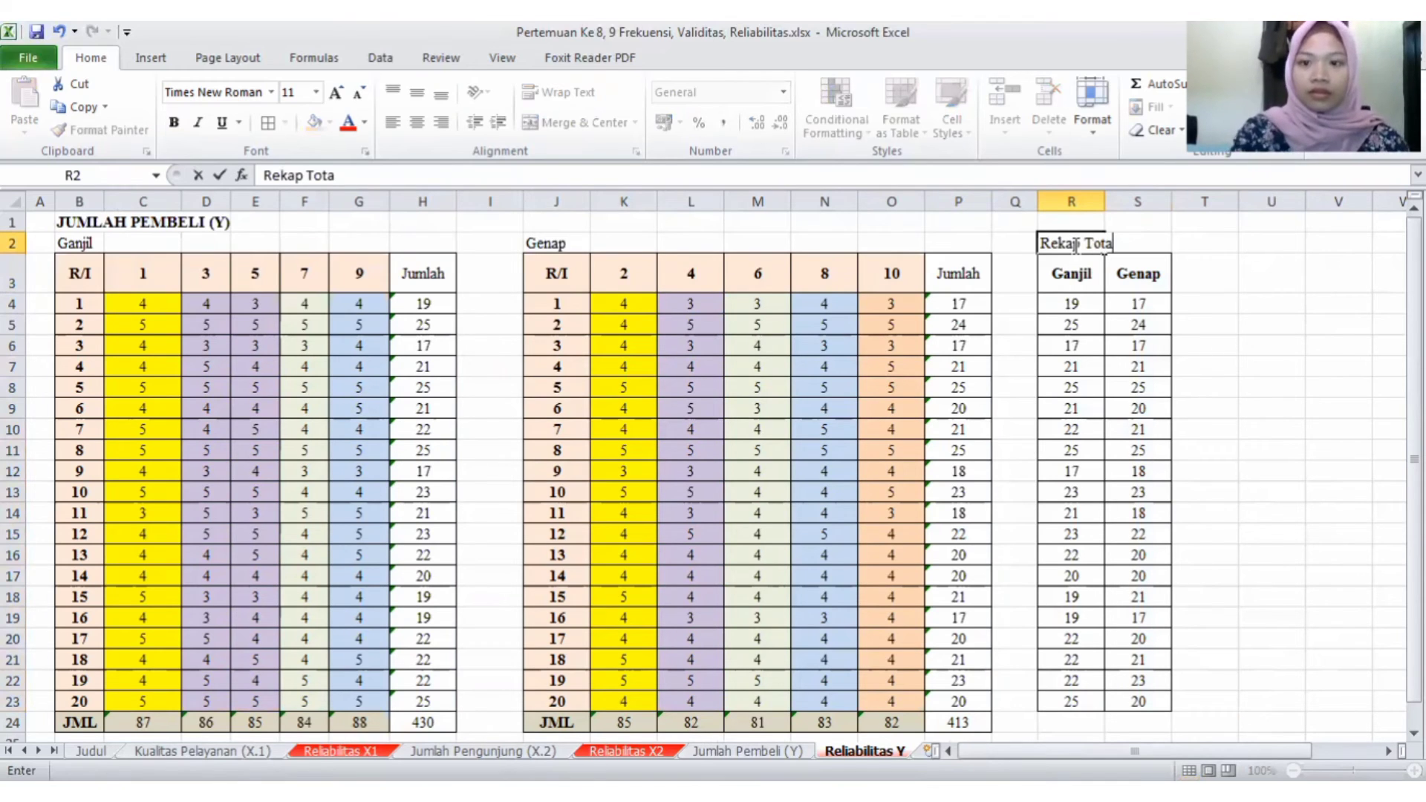
type("l")
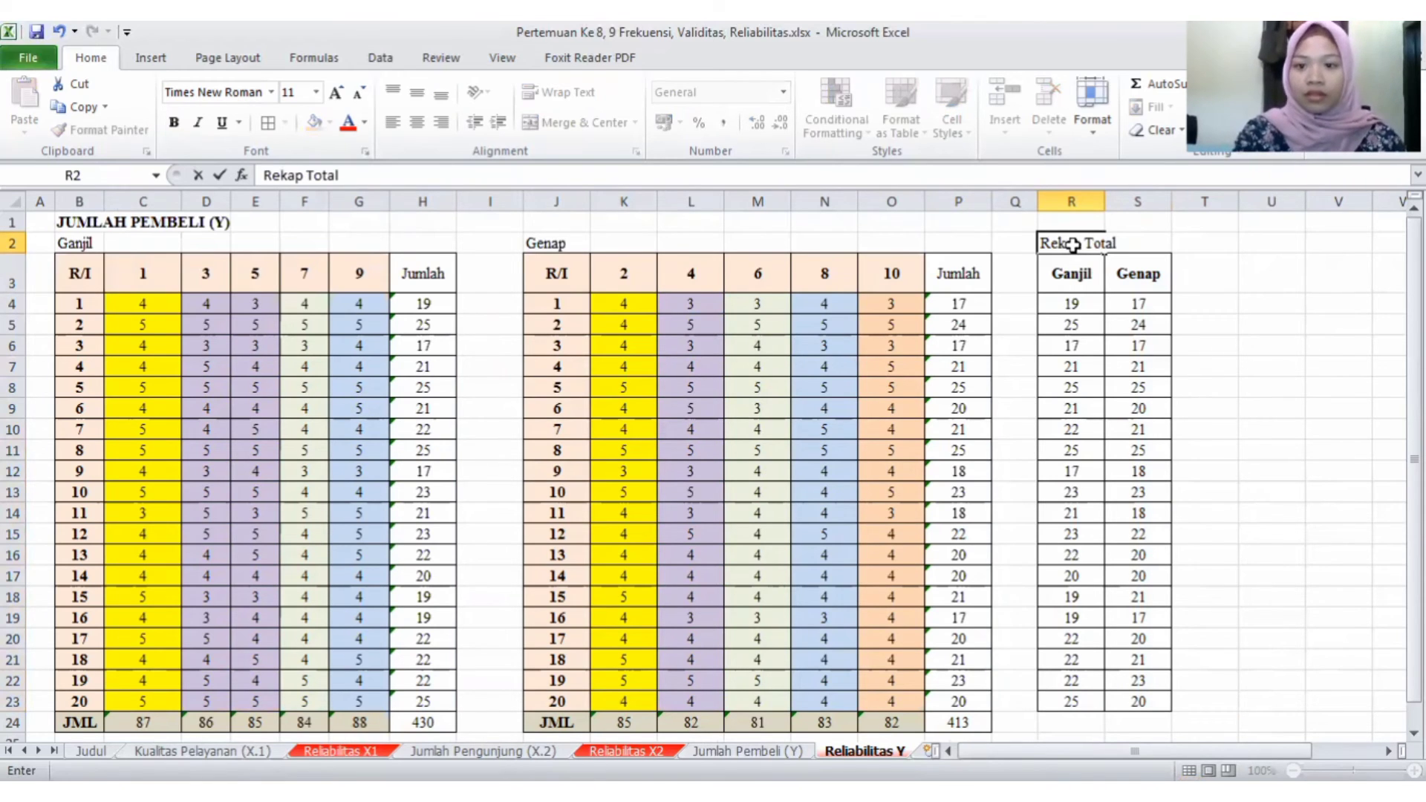
key("Return")
- Check the cell references in the Y recap table and review the recap and correlation layouts on the Reliabilitas X2 and X1 sheets
left_click(1088, 306)
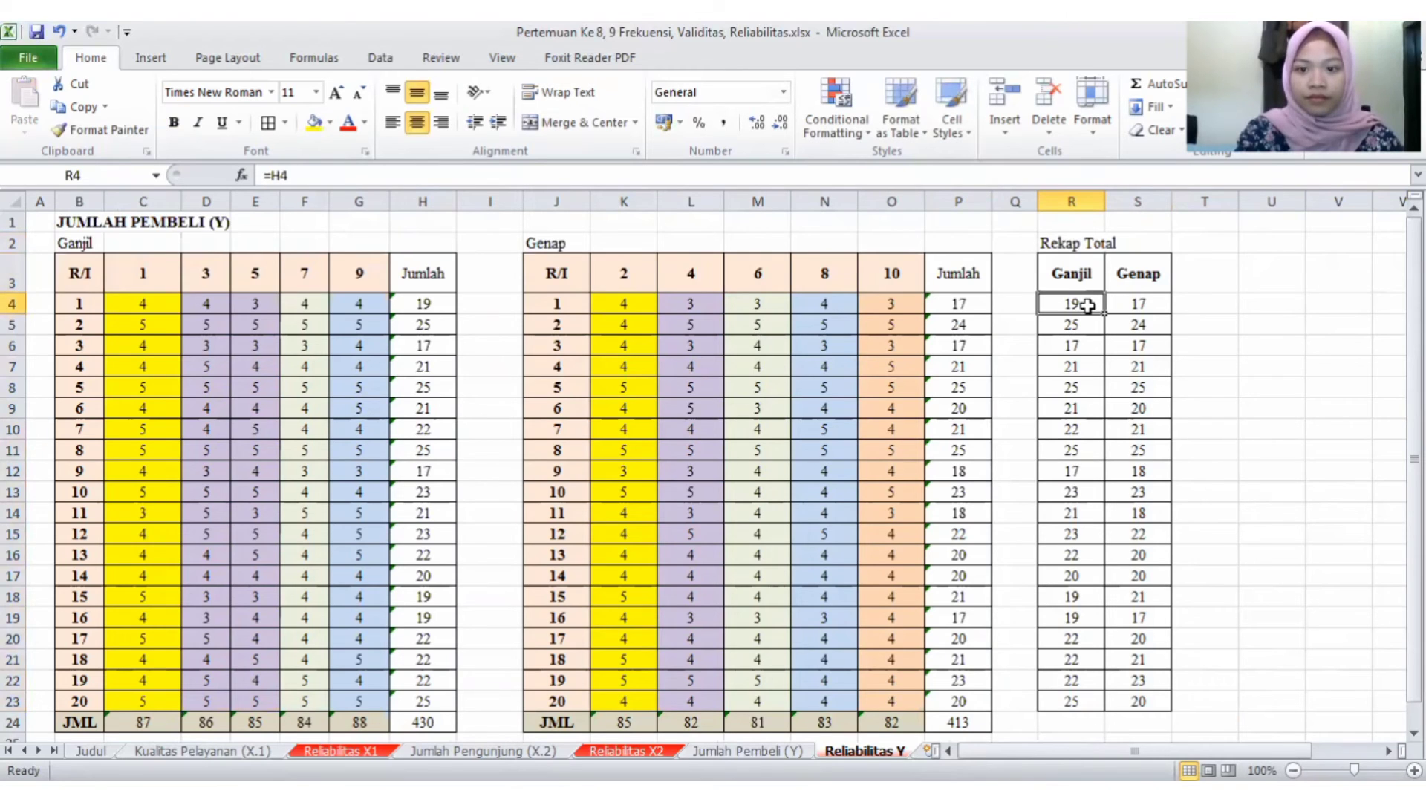
left_click(1156, 322)
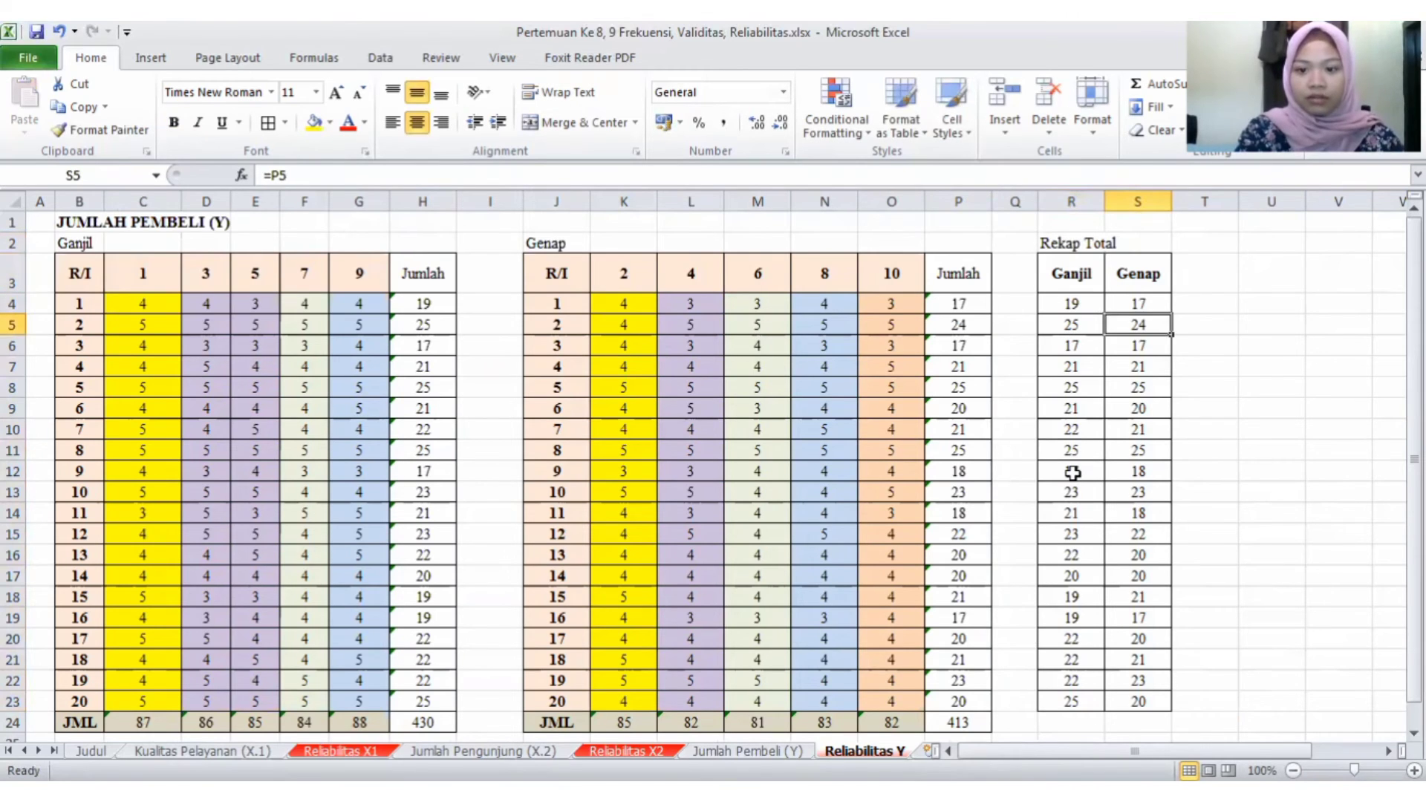
left_click(1073, 473)
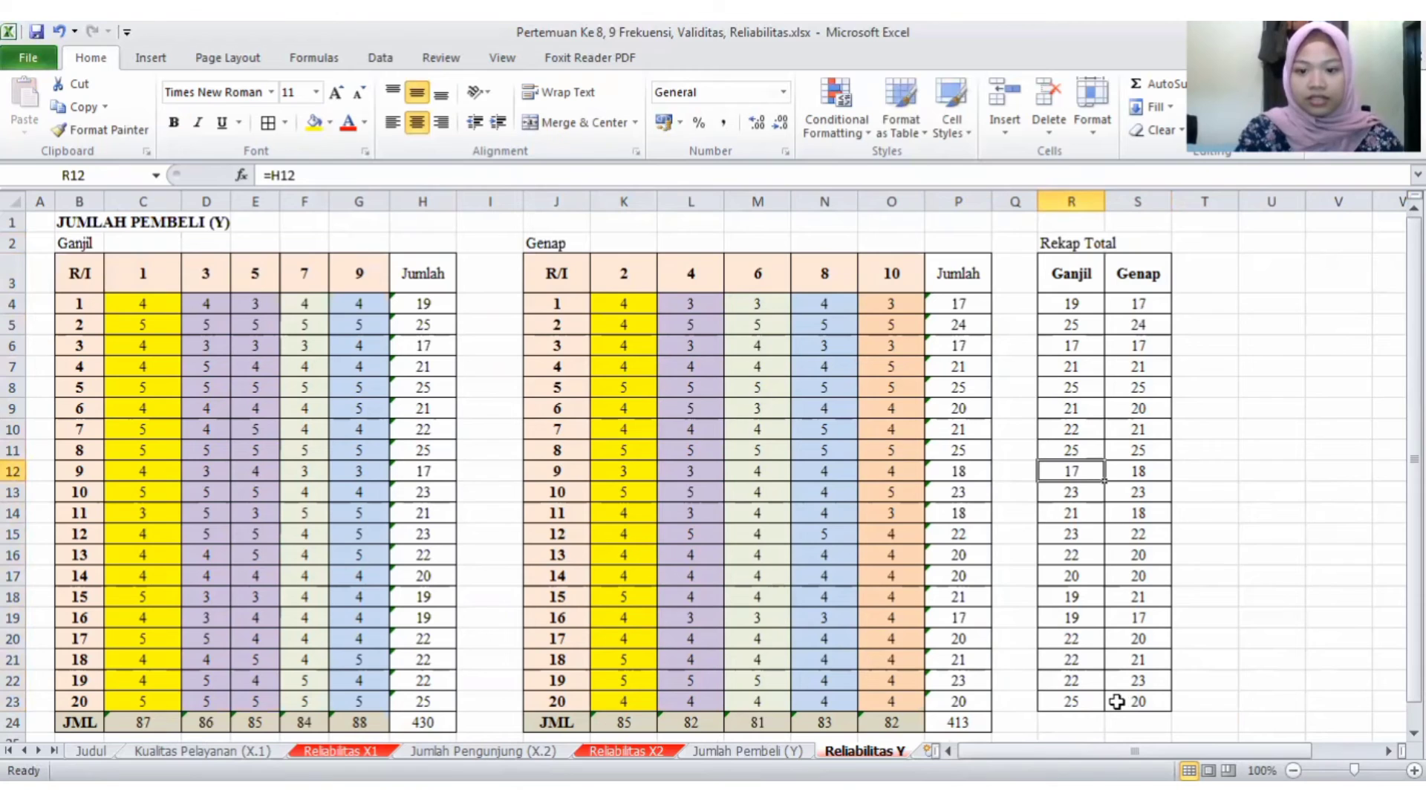
left_click(941, 664)
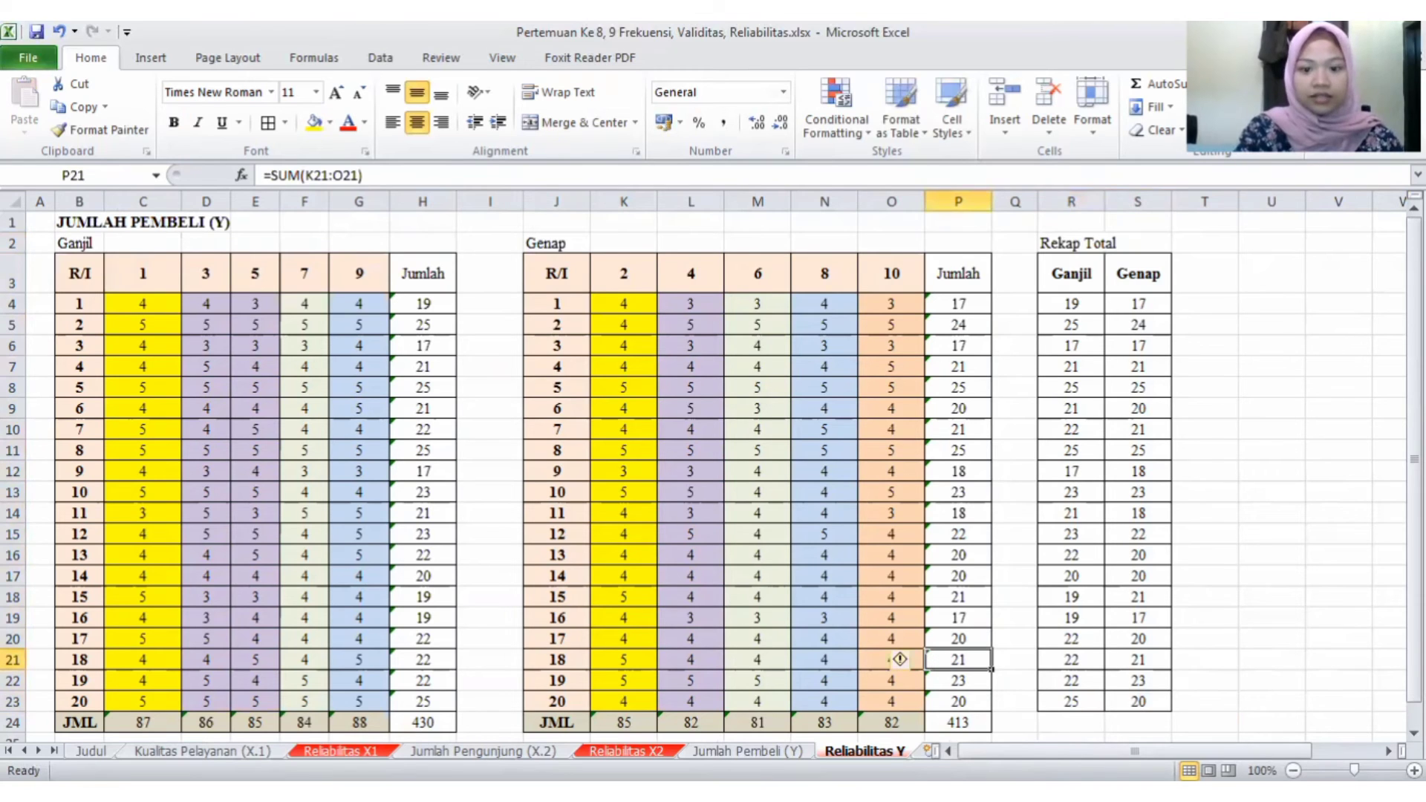
key("ctrl+Page_Up")
key("ctrl+Page_Up")
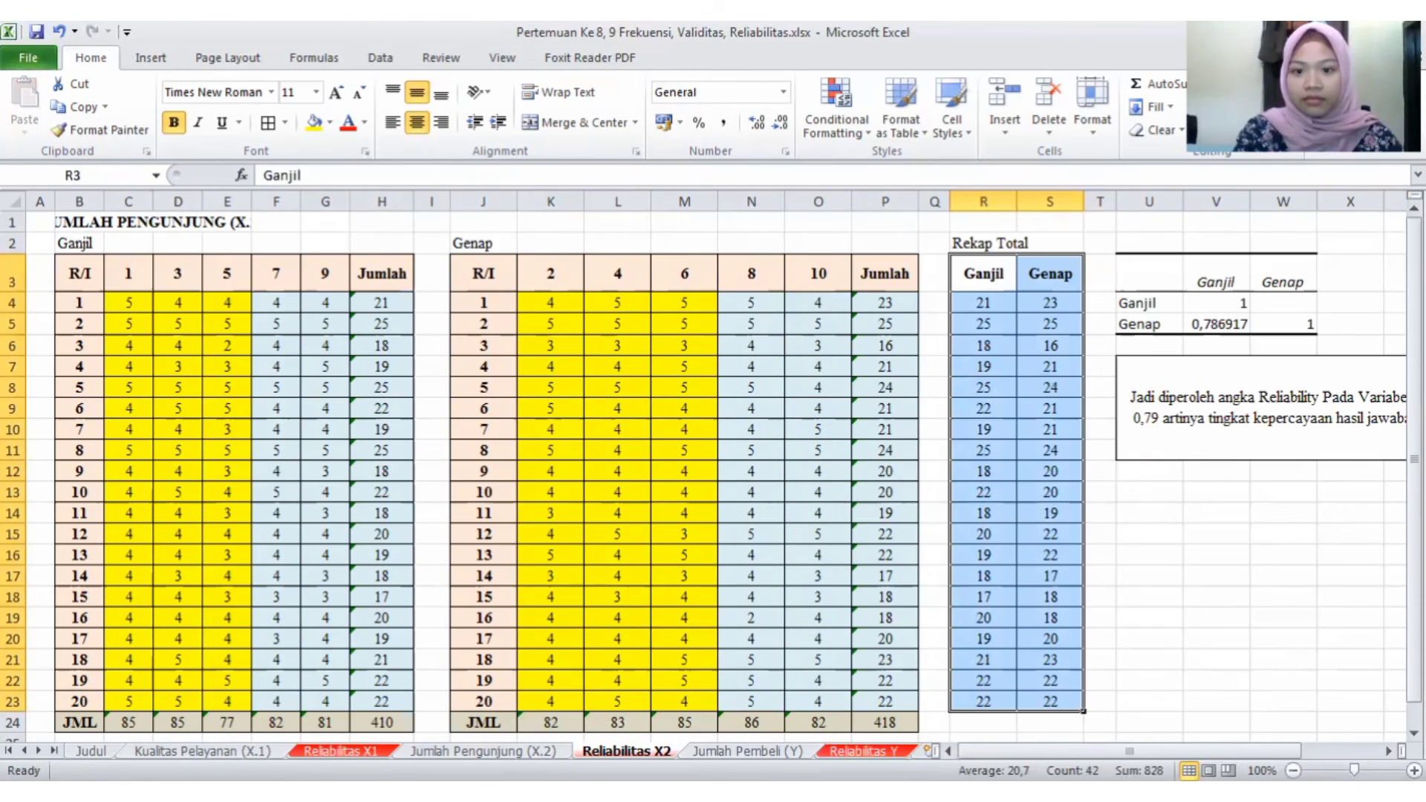
left_click(1321, 597)
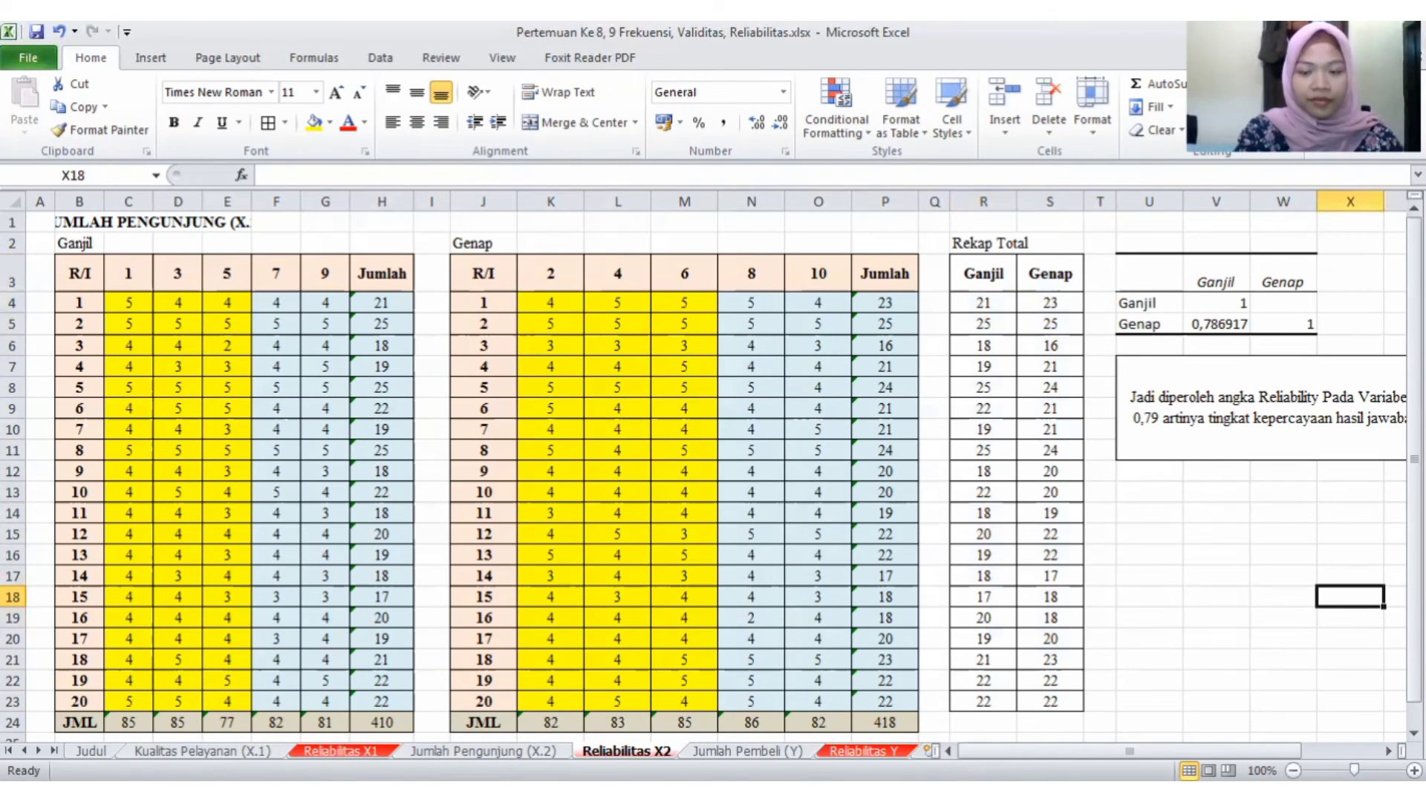
key("ctrl+Page_Up")
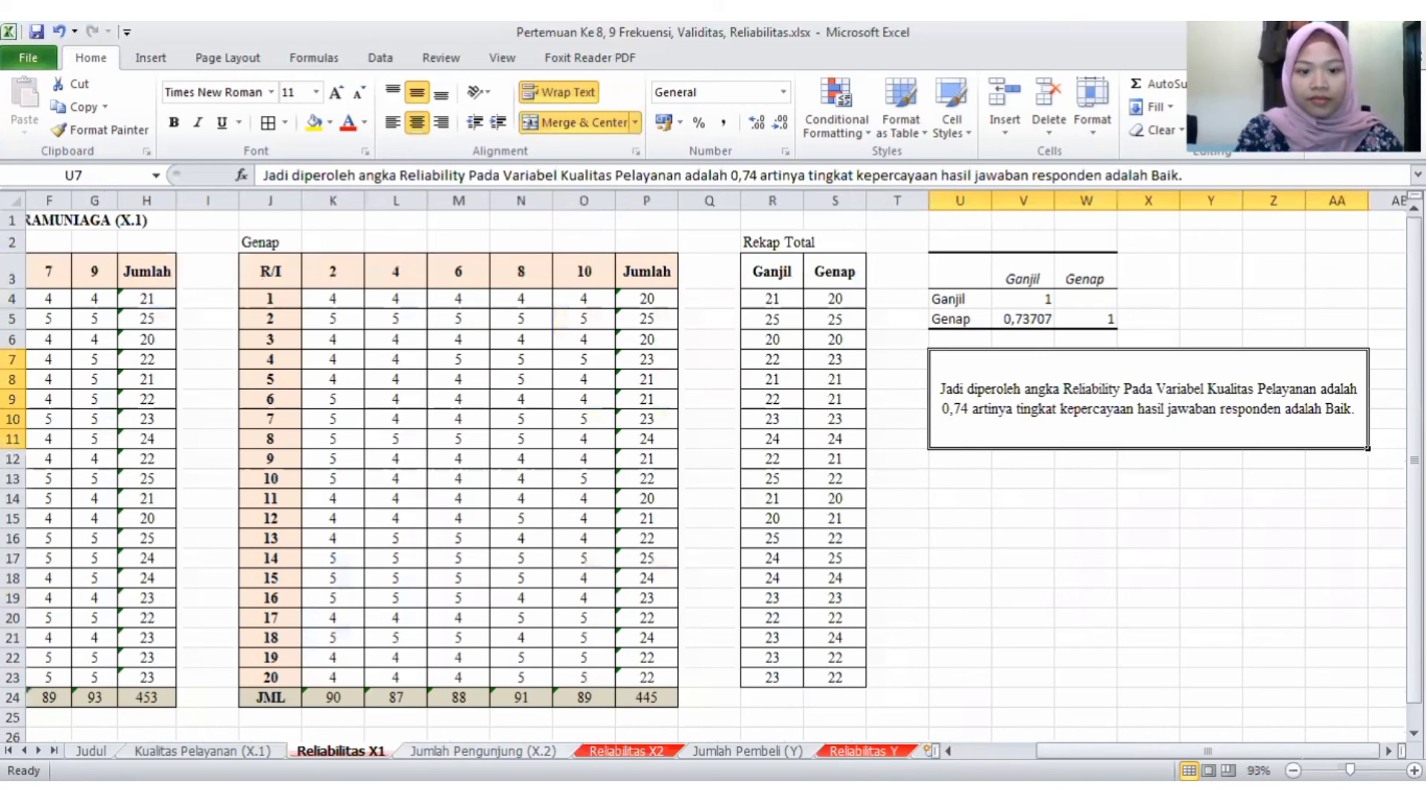
key("ctrl+Page_Down")
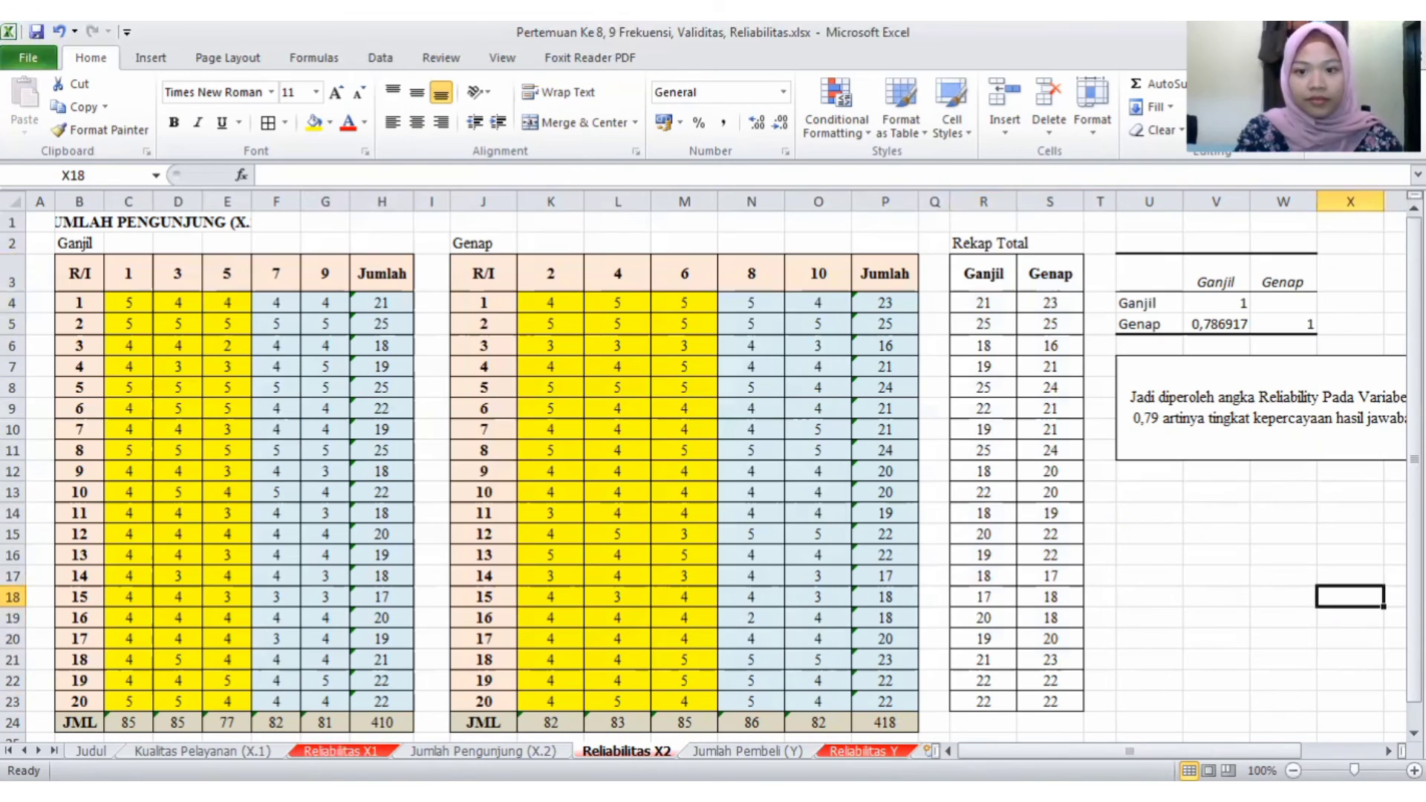
key("ctrl+Page_Down")
key("ctrl+Page_Down")
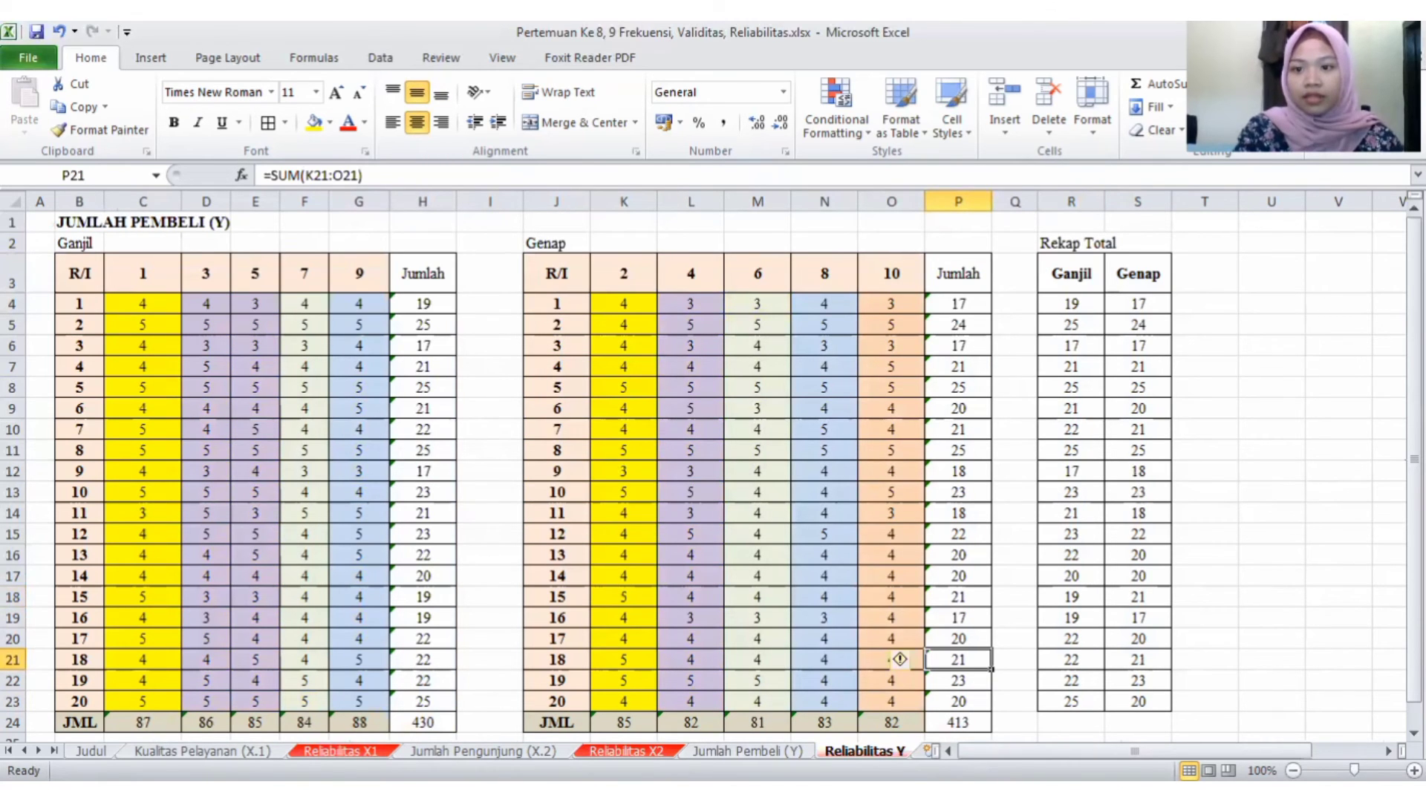
- Run a Correlation analysis on R3:S23, grouped by columns with labels in the first row, and output it to U3
left_click(1267, 280)
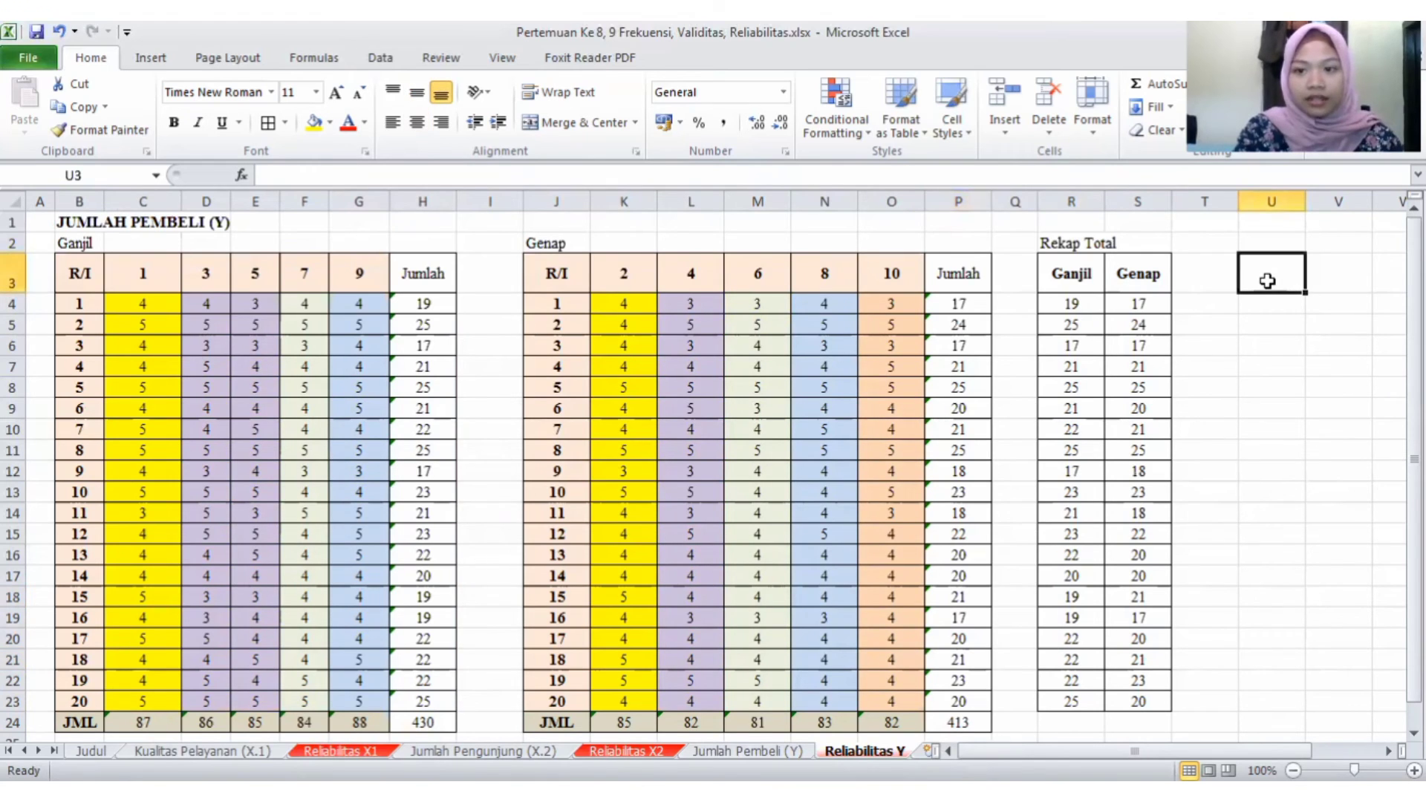
left_click(380, 60)
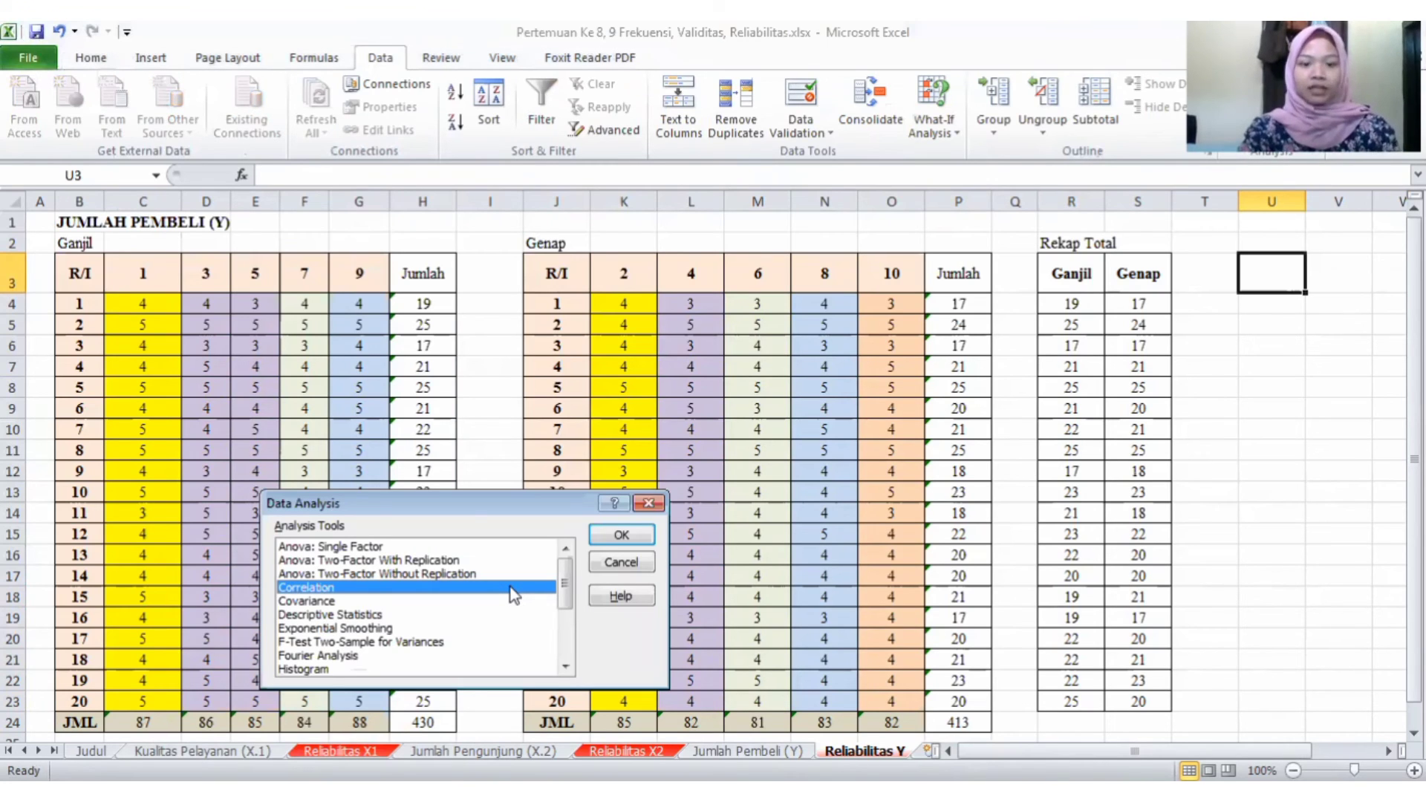
double_click(511, 588)
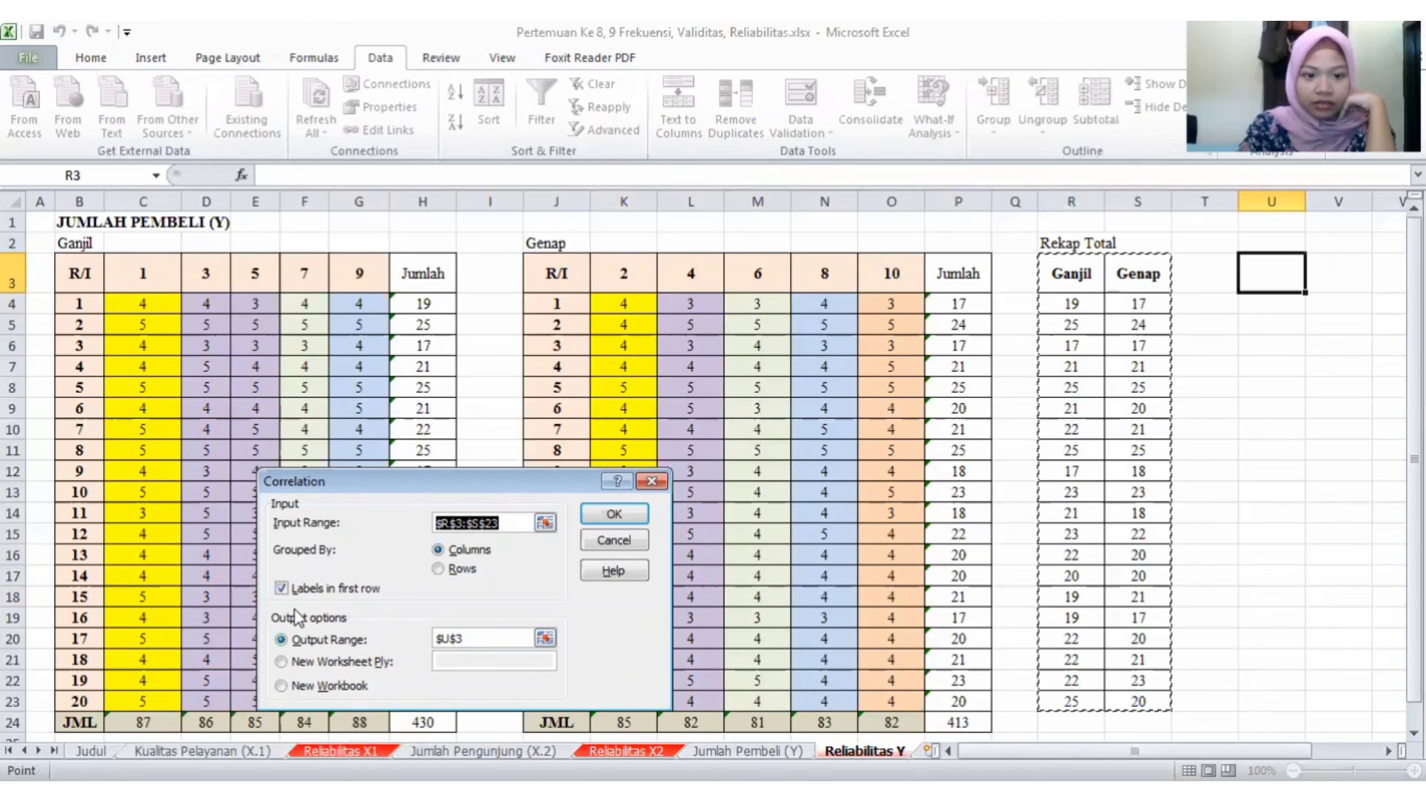
left_click(602, 519)
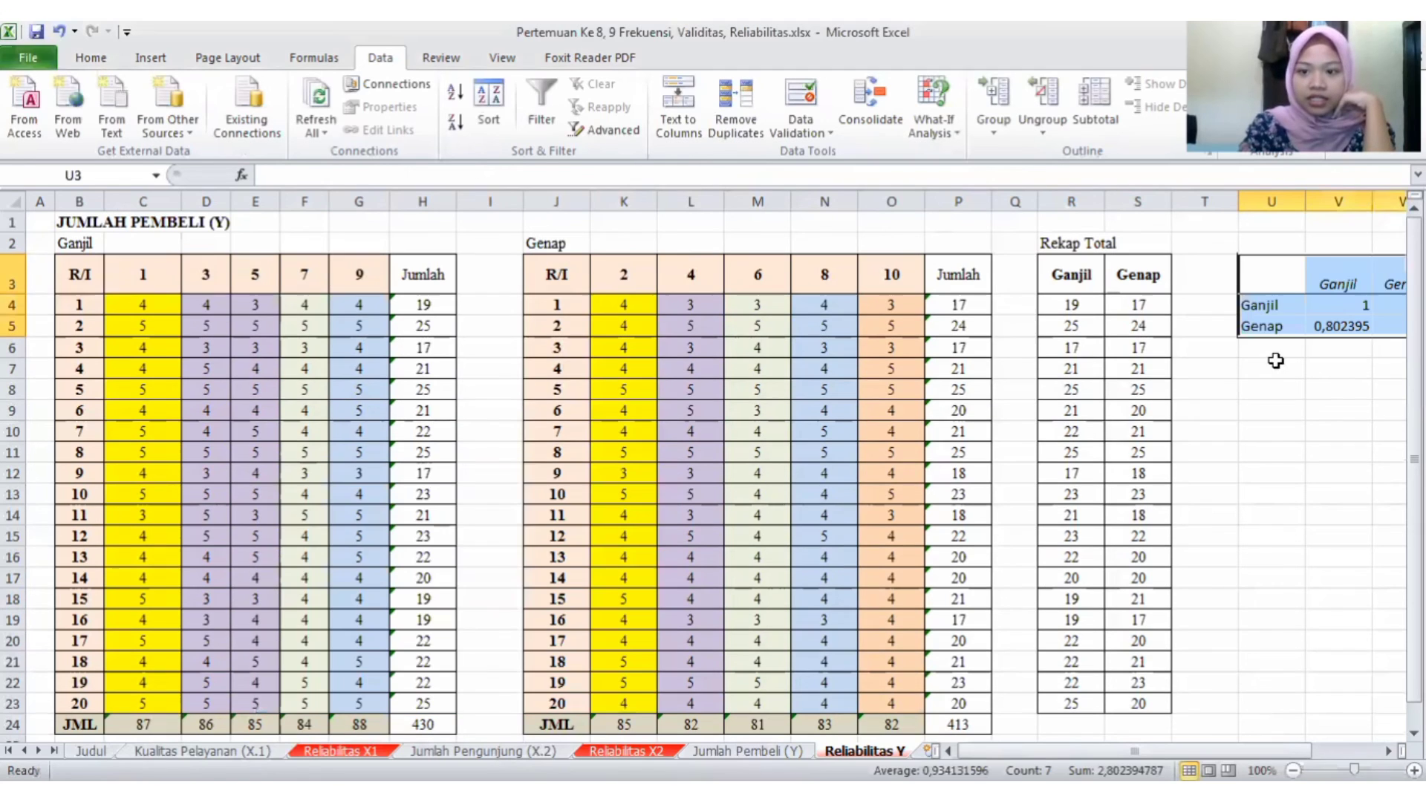
- Copy the bordered conclusion text from U7 of the Reliabilitas X2 sheet to U7 of Reliabilitas Y
left_click(1259, 365)
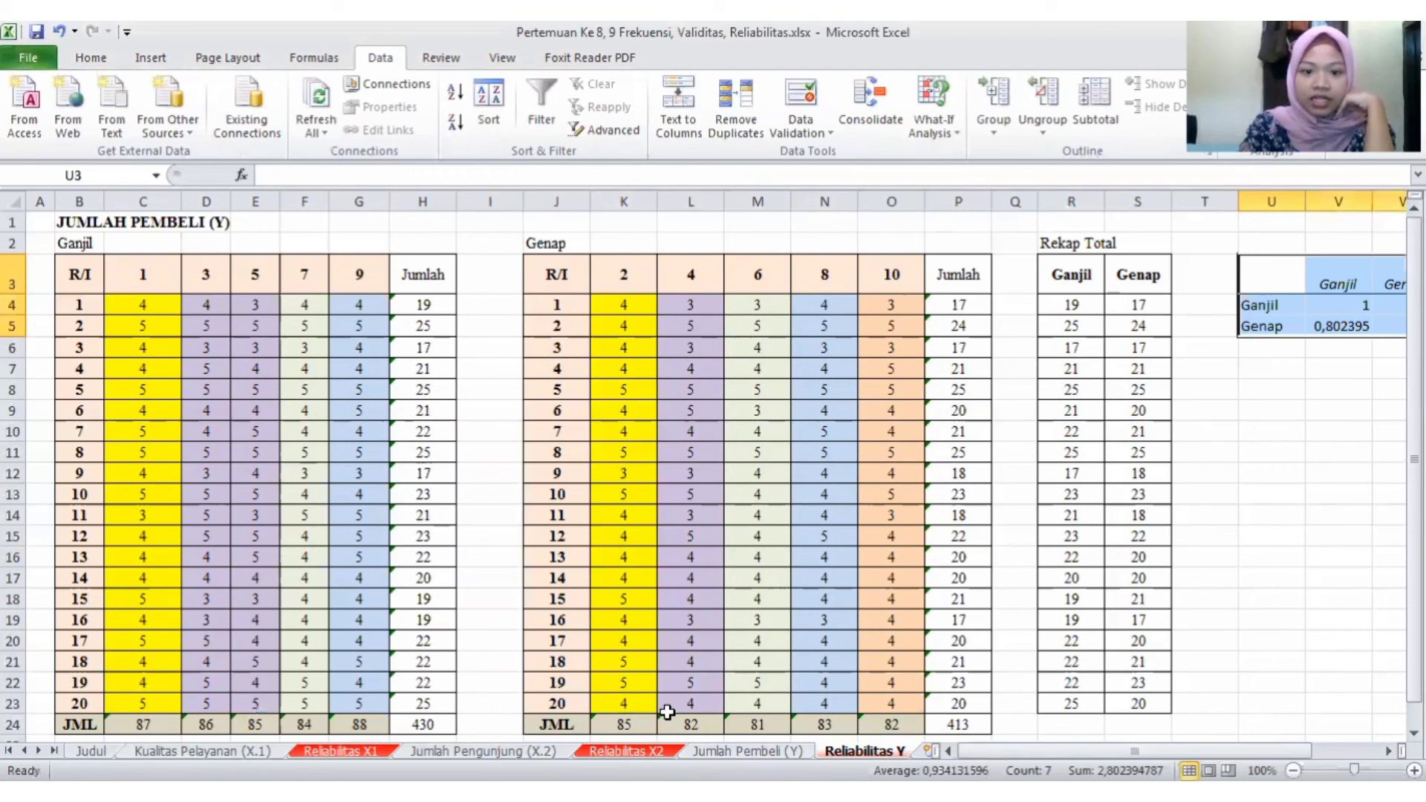
left_click(630, 751)
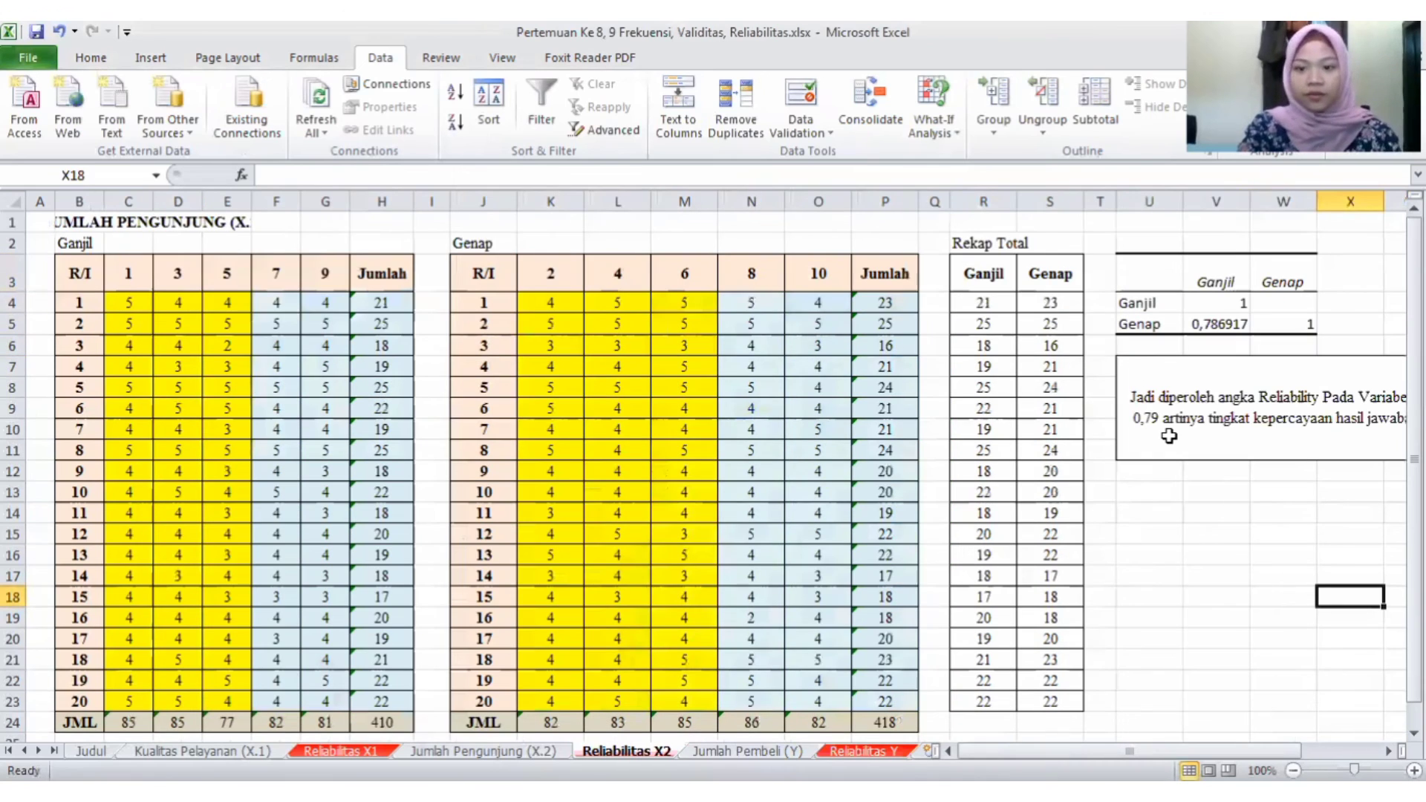
left_click(1169, 436)
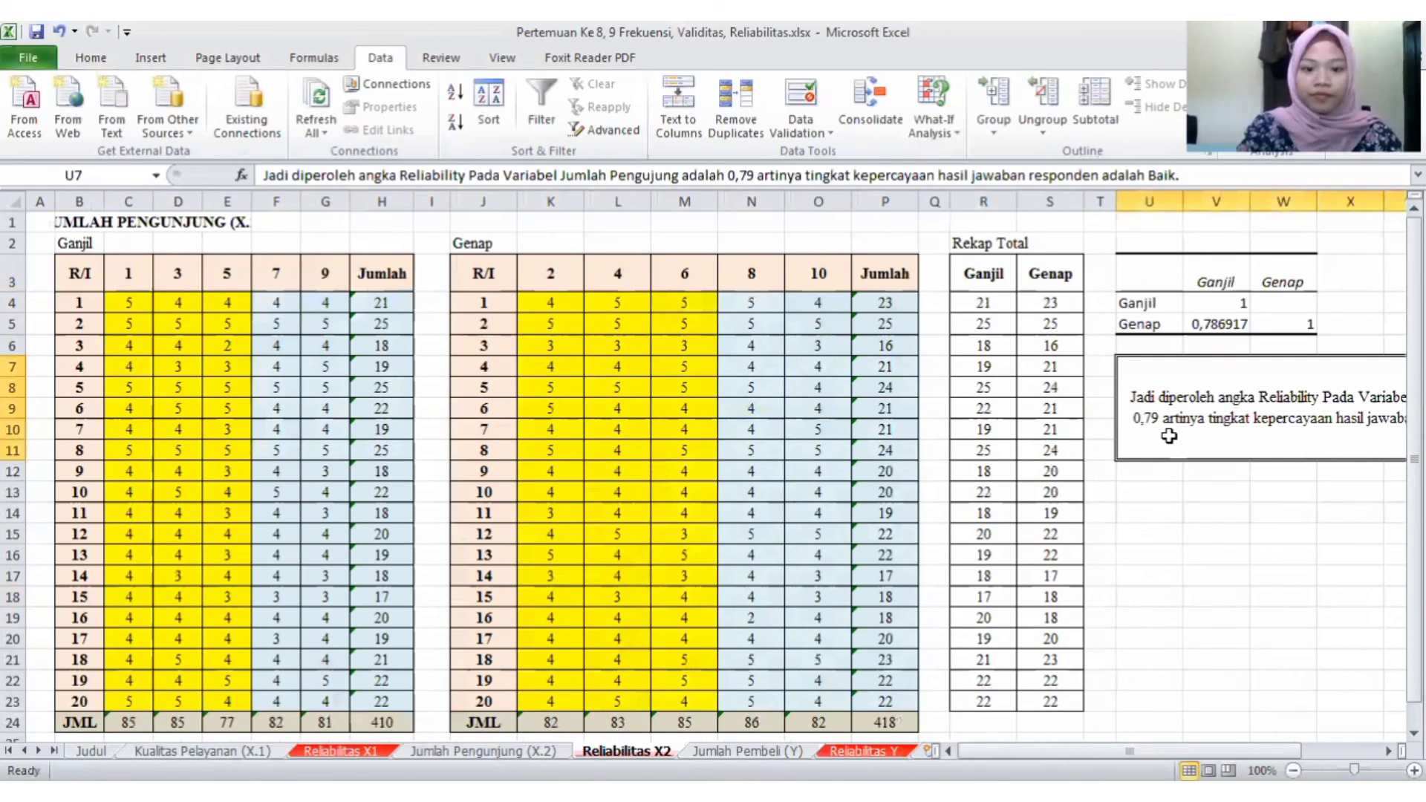
key("ctrl+c")
left_click(864, 751)
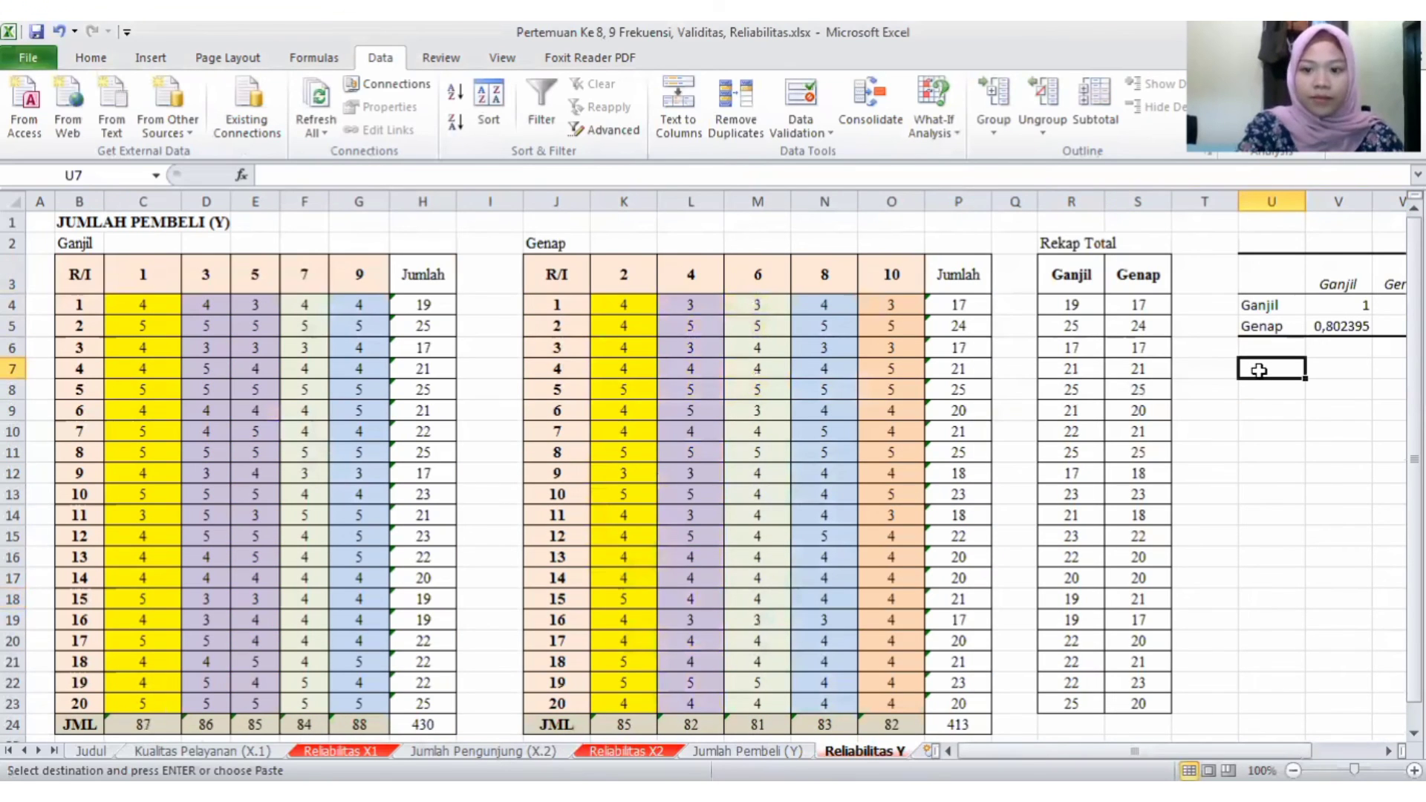
key("ctrl+v")
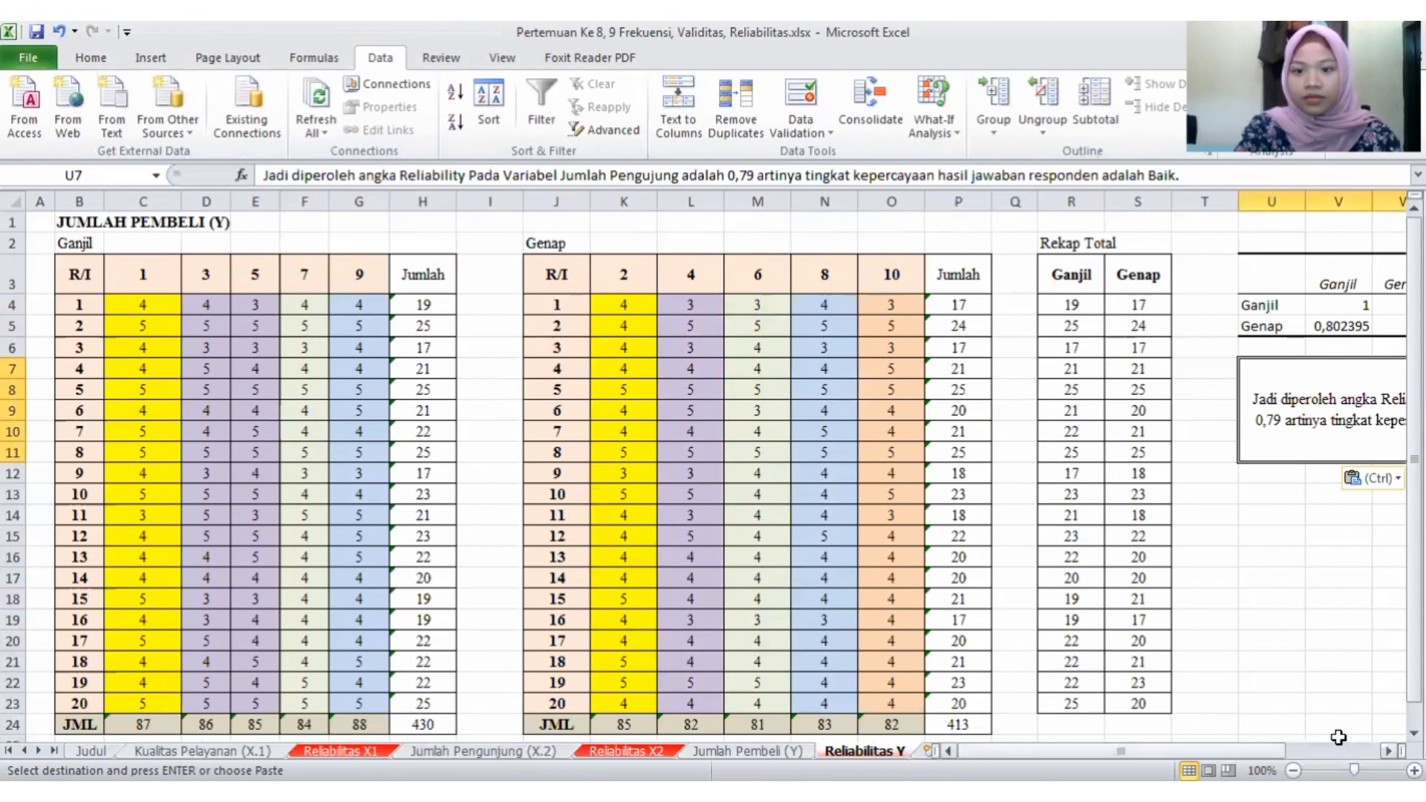
scroll(1156, 416, "right", 3)
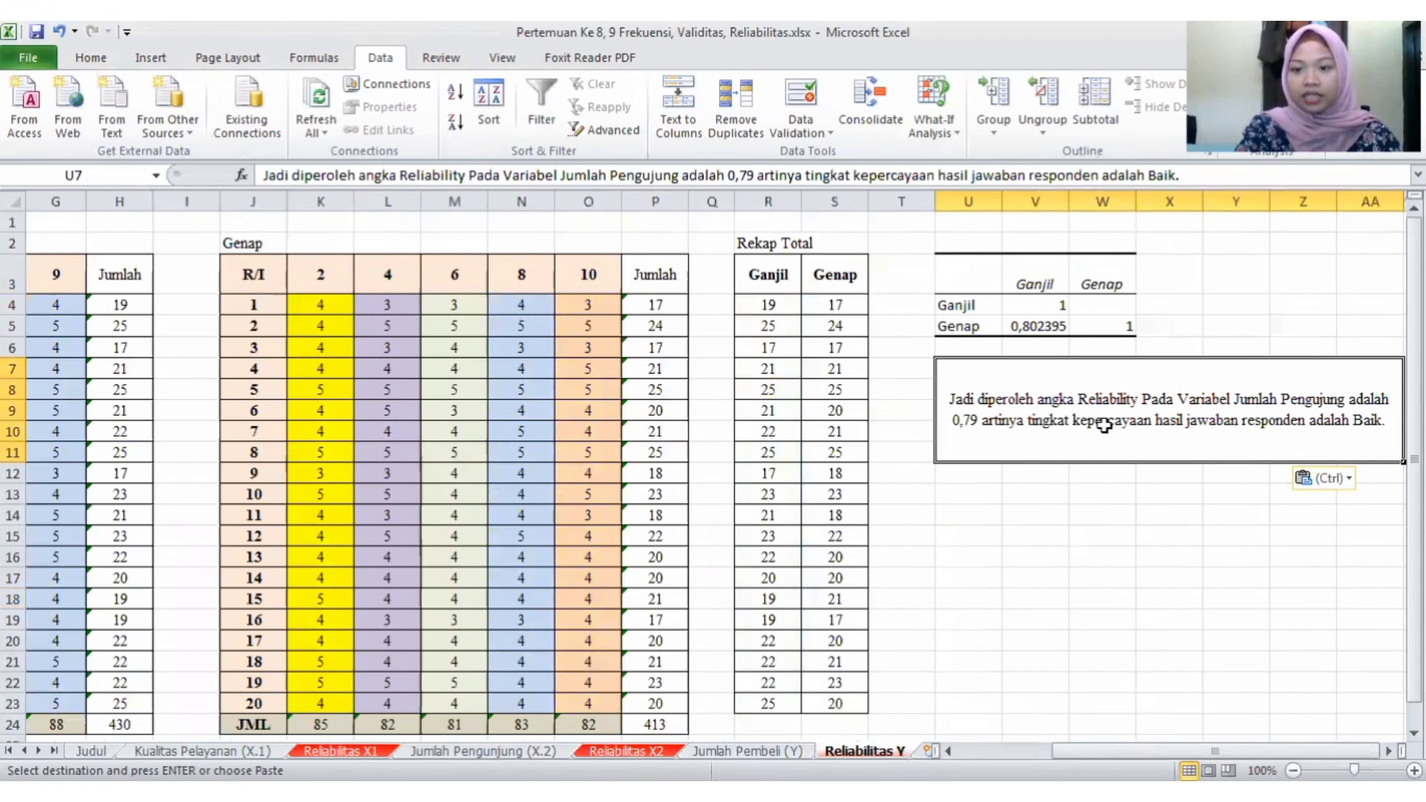
- Change the variable name in the U7 conclusion on the Reliabilitas Y sheet to Jumlah Pembeli
double_click(1334, 401)
key("Right")
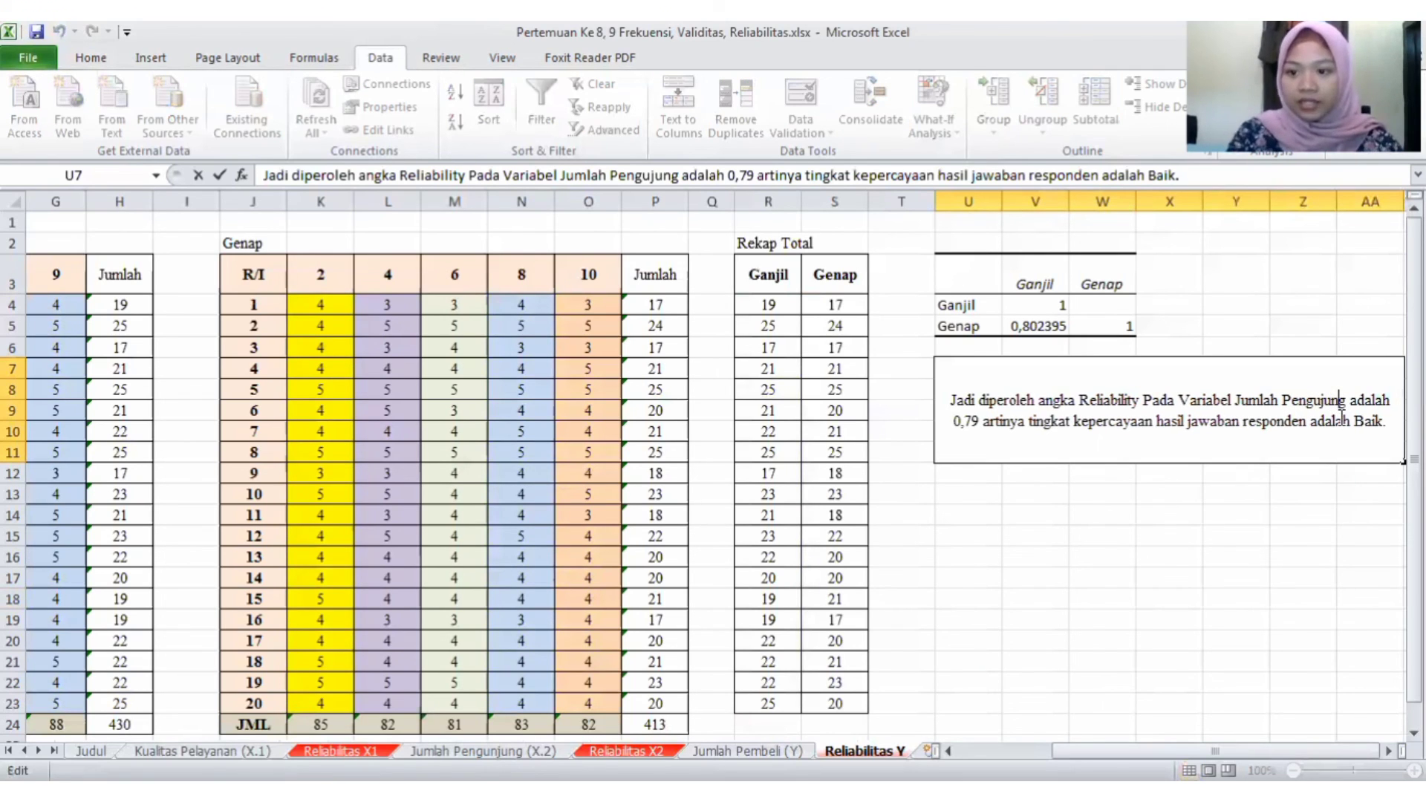
key("Delete")
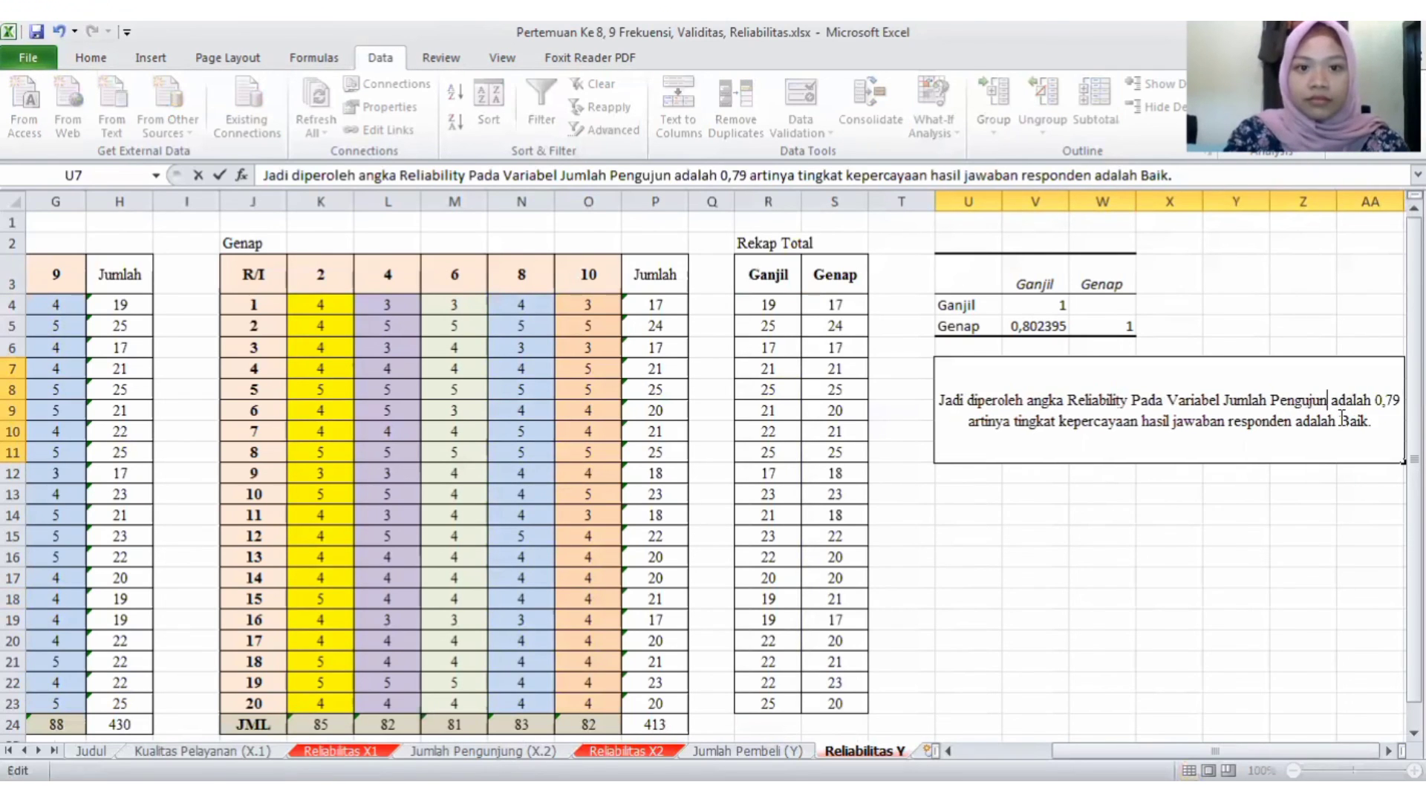
key("BackSpace")
key("BackSpace")
key("BackSpace")
key("BackSpace")
key("BackSpace")
key("BackSpace")
key("BackSpace")
key("BackSpace")
key("BackSpace")
key("BackSpace")
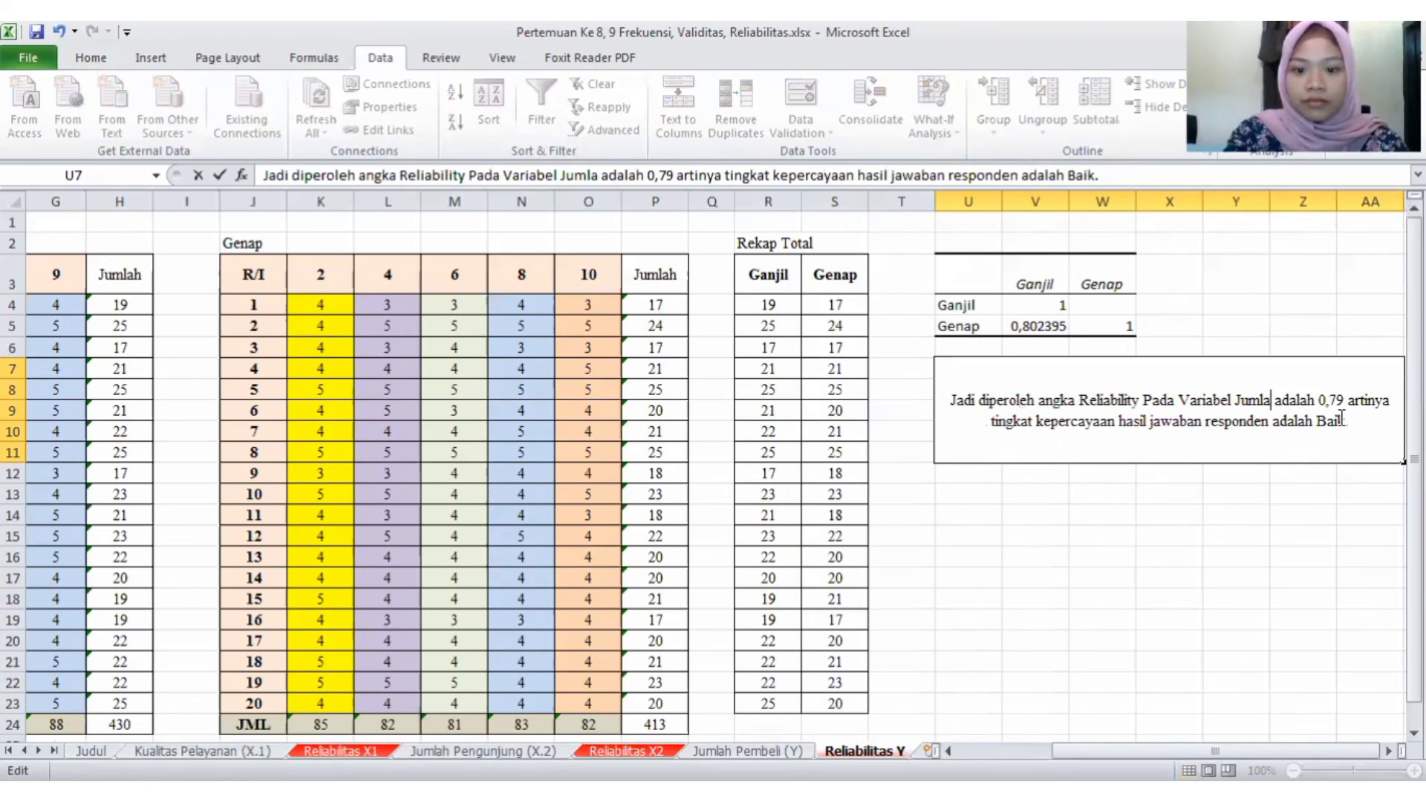
key("BackSpace")
key("BackSpace")
key("BackSpace")
key("BackSpace")
key("BackSpace")
key("BackSpace")
key("BackSpace")
key("BackSpace")
key("BackSpace")
key("BackSpace")
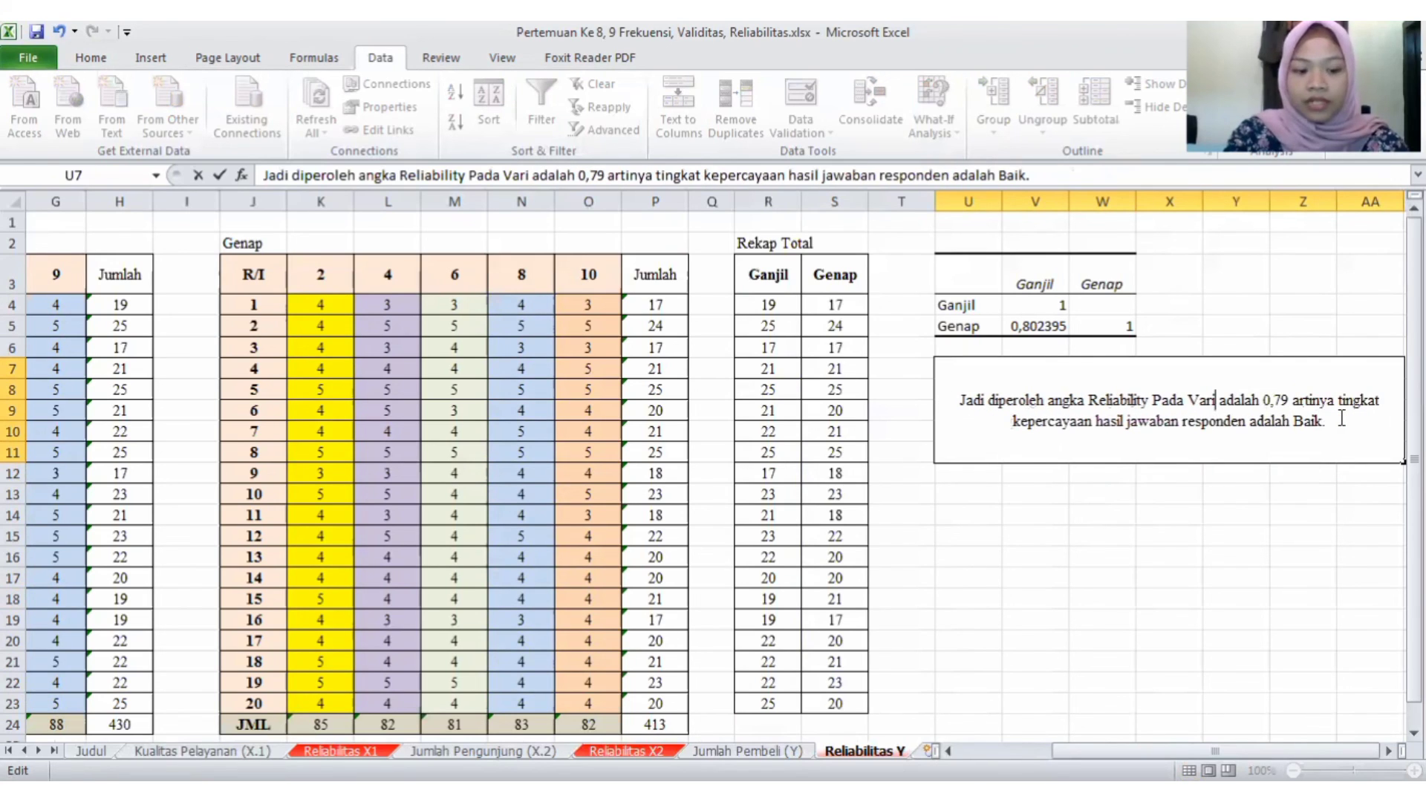
type("abel")
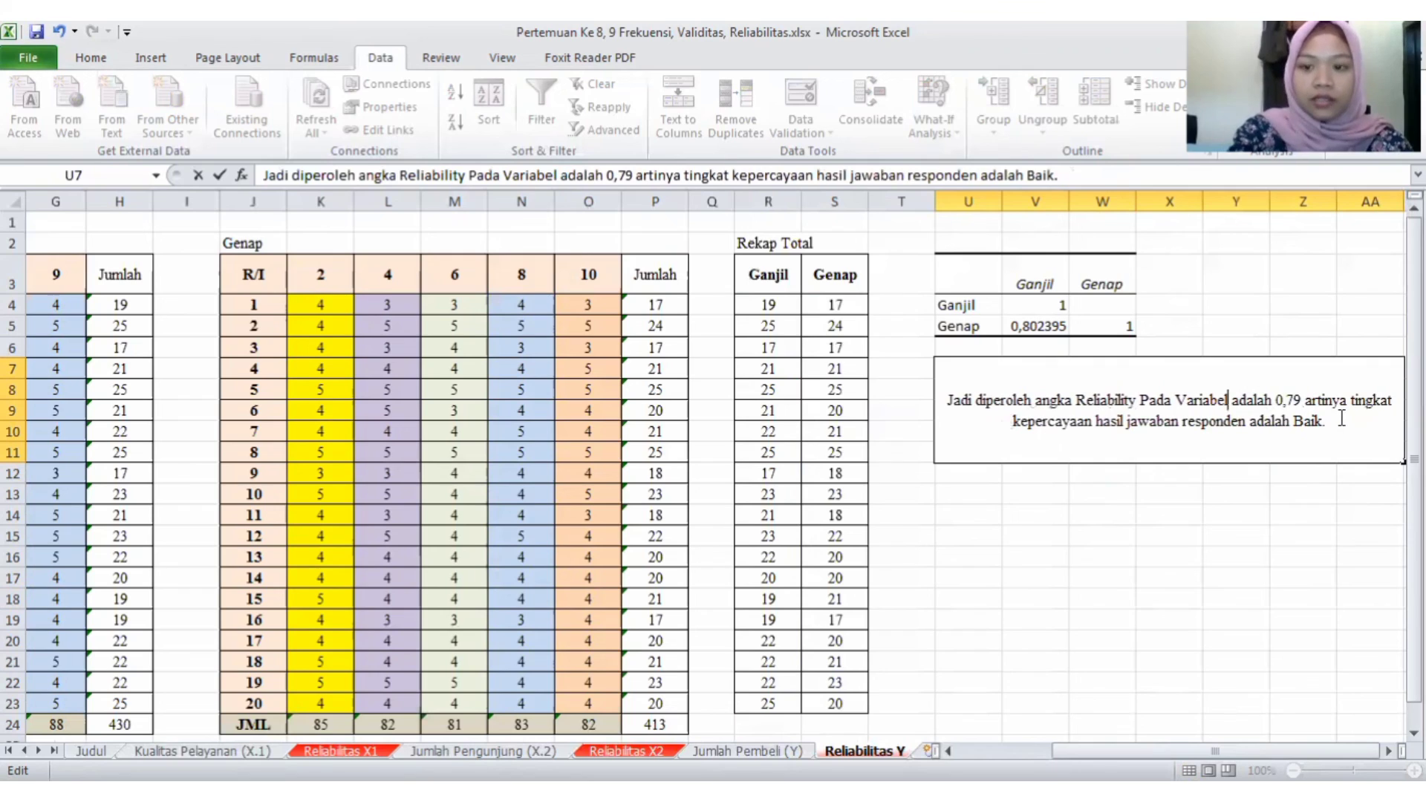
type("Ju")
key("BackSpace")
key("BackSpace")
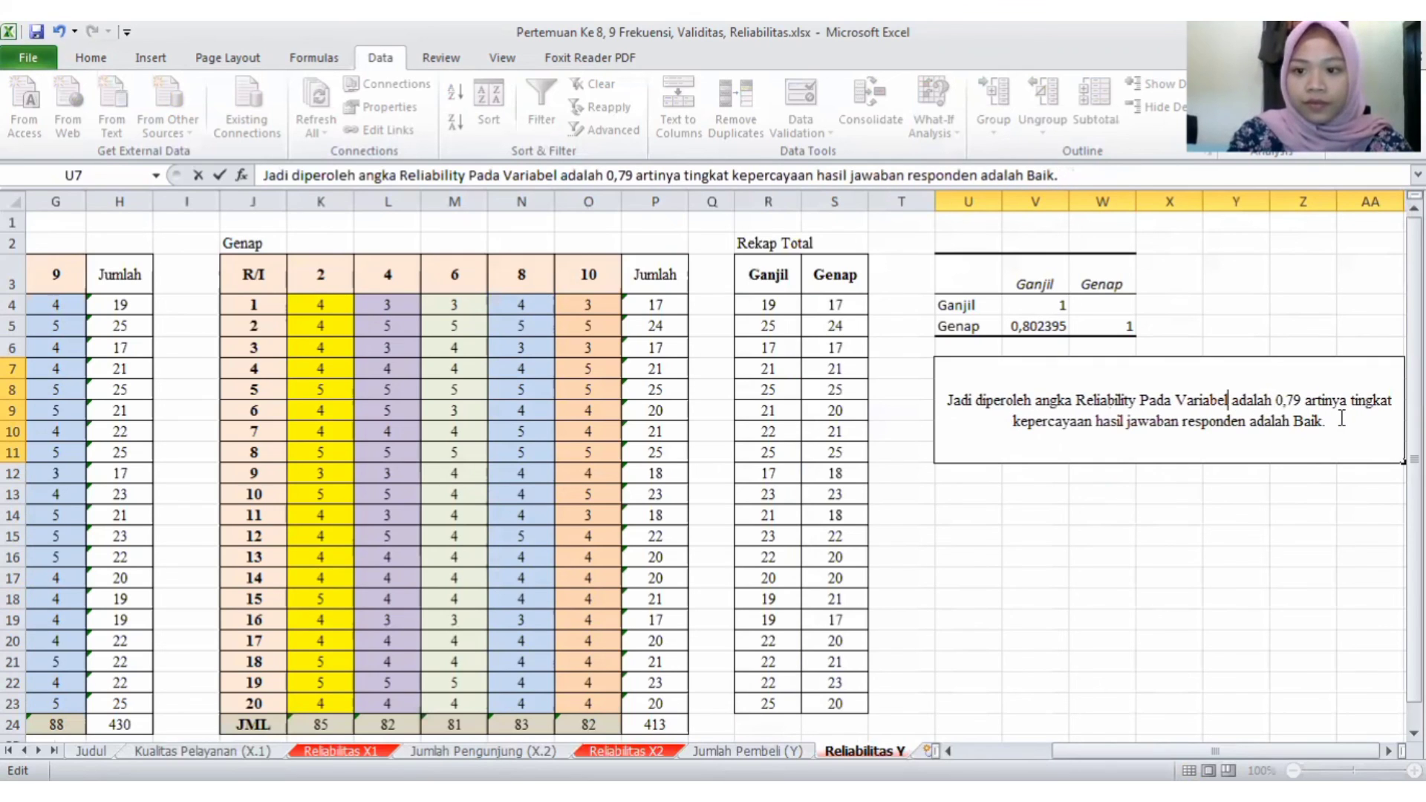
type("J")
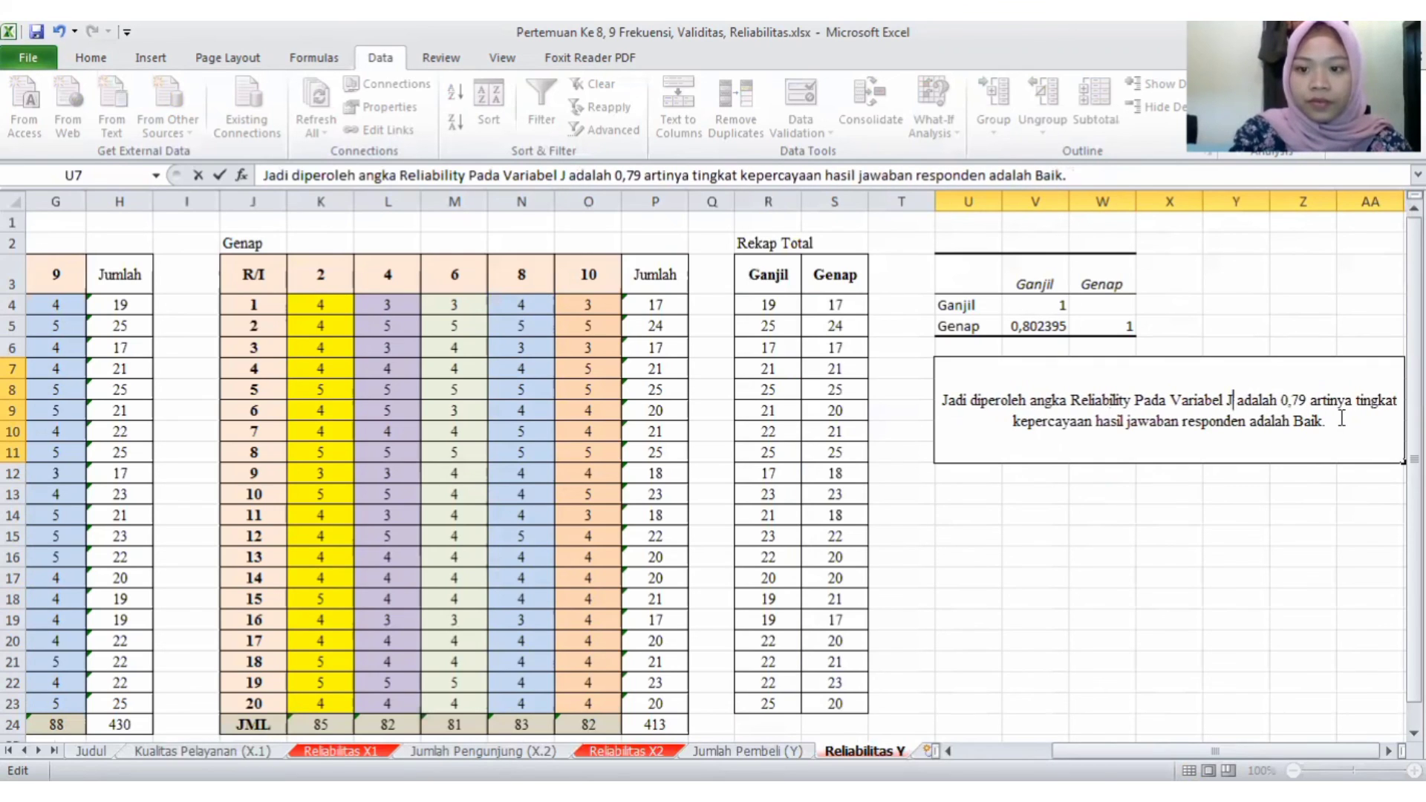
type("umlah")
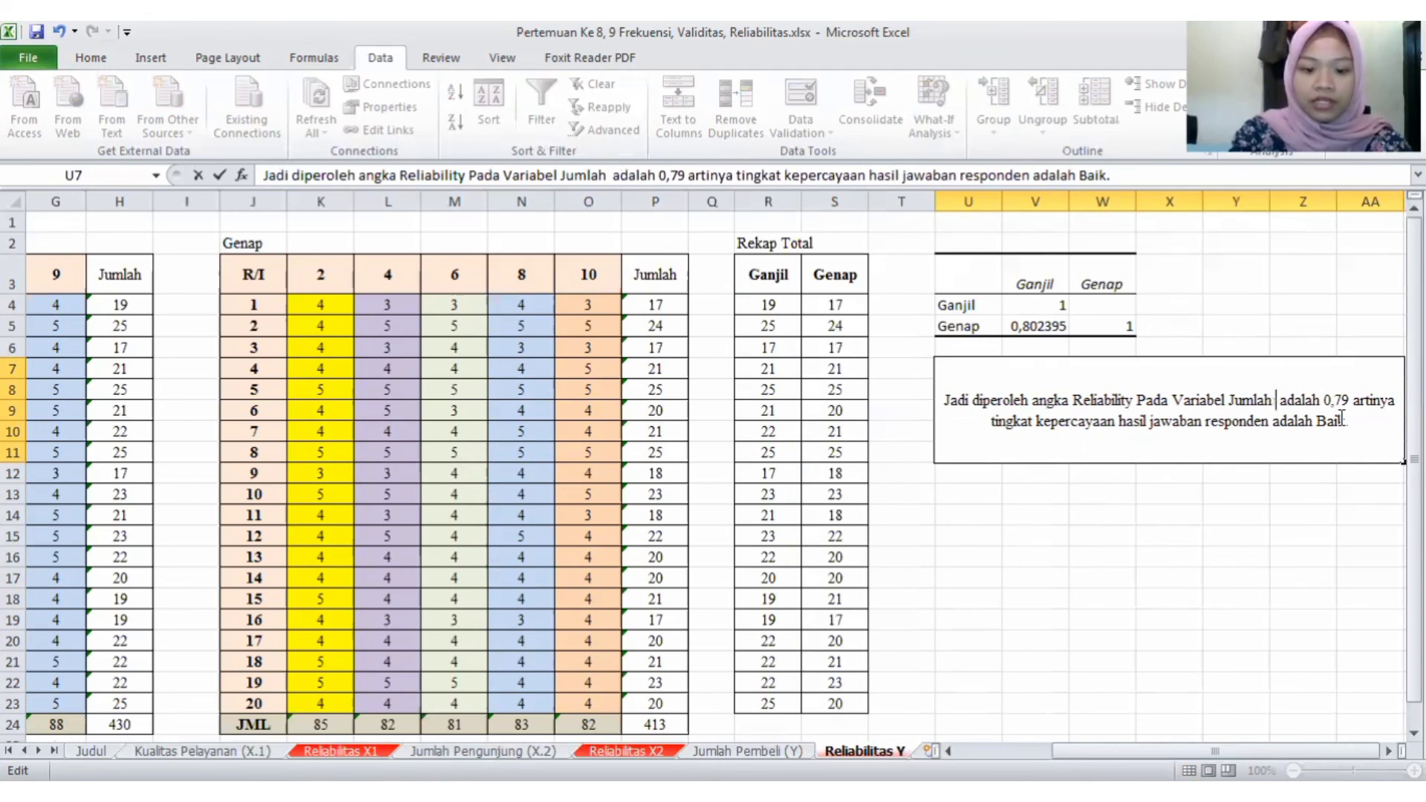
type(" Pembe")
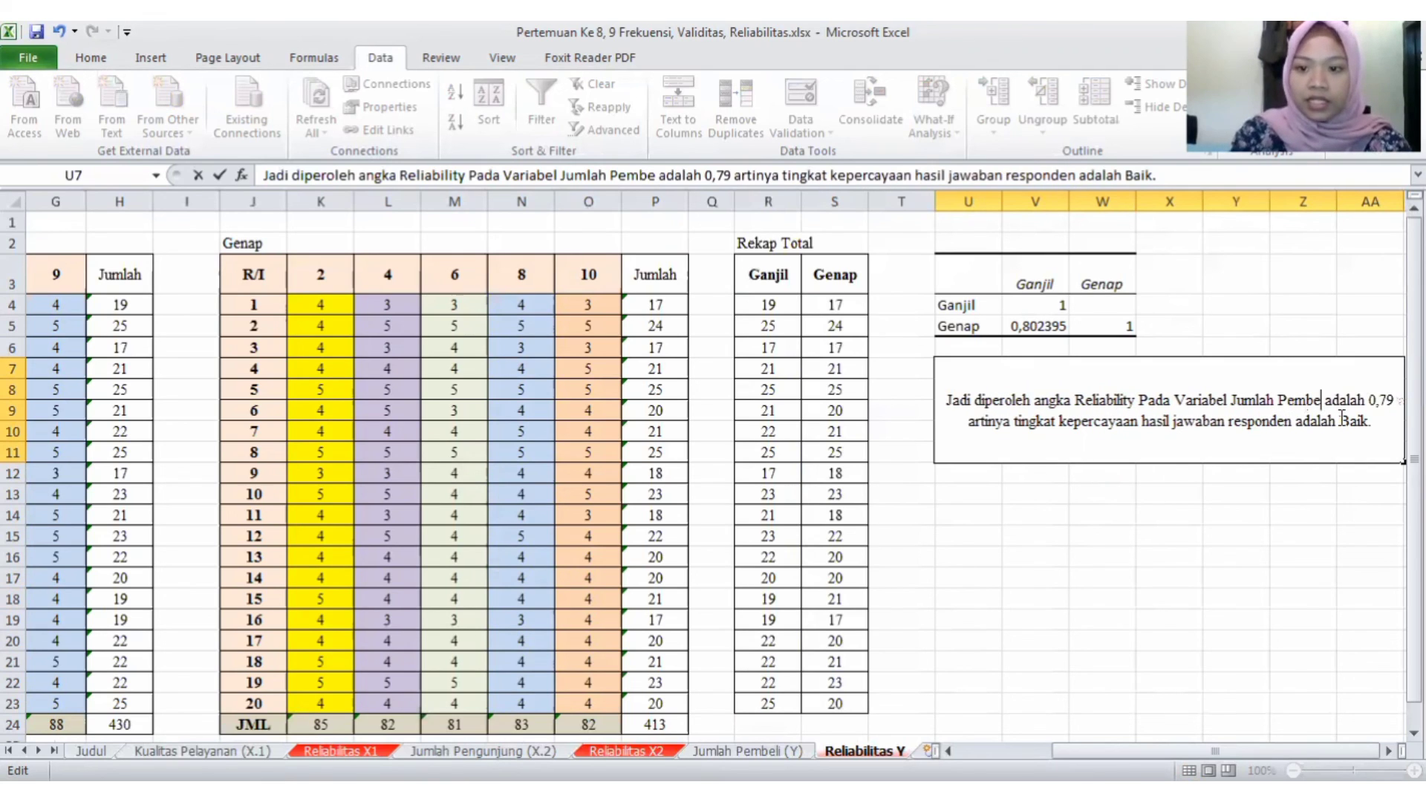
type("li")
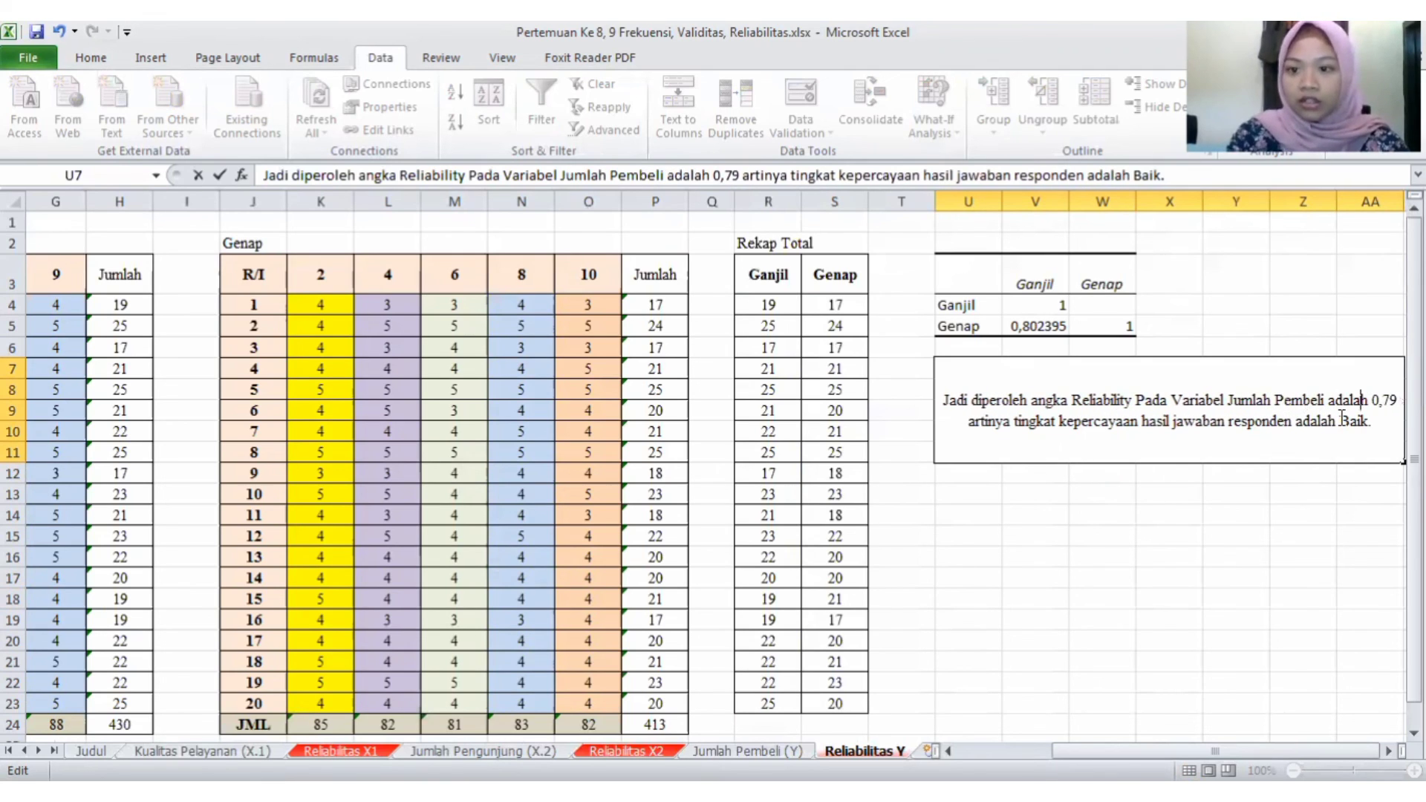
- Set the reliability value in the U7 conclusion text to 0,80 and finish editing the cell
key("Right")
key("Right")
key("Right")
key("Right")
key("Right")
key("Right")
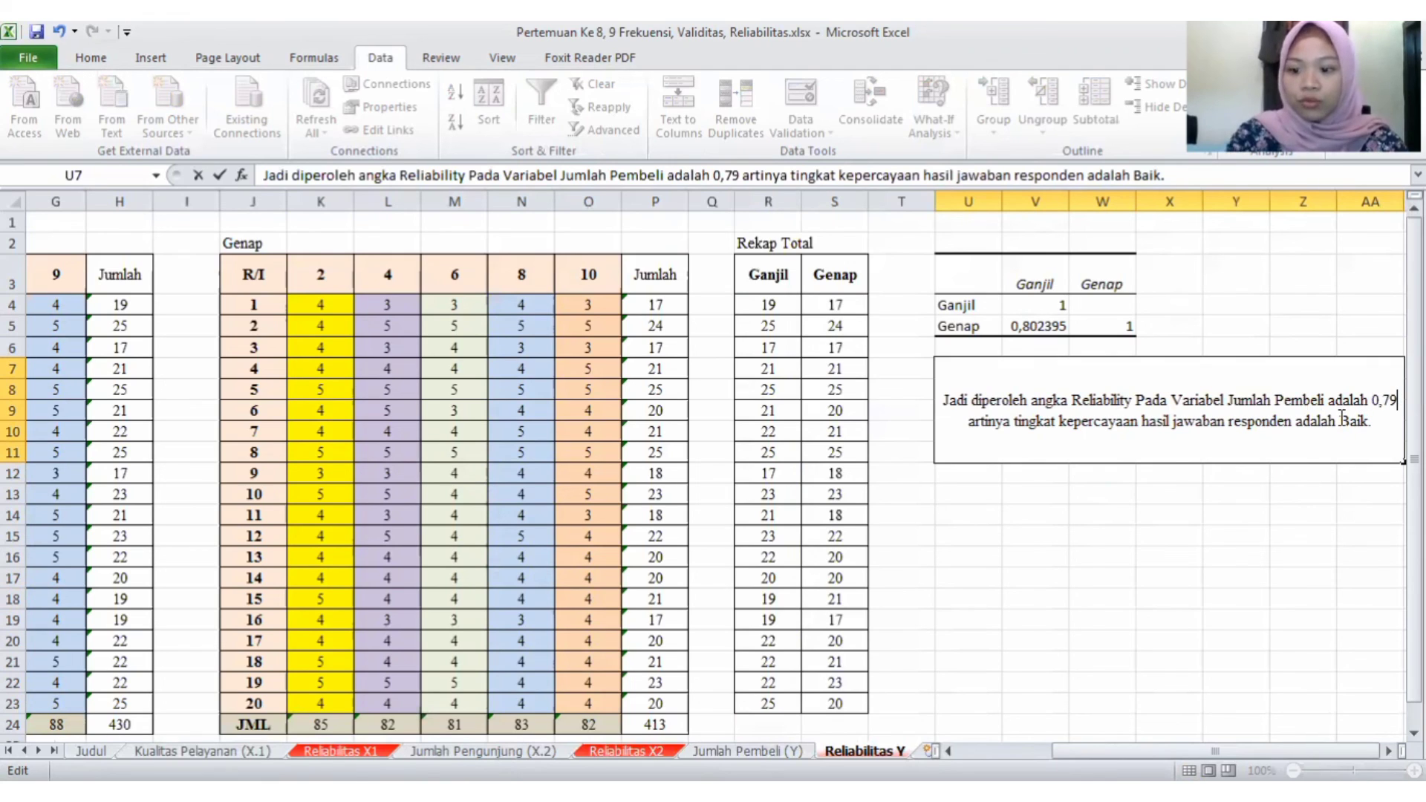
key("BackSpace")
key("BackSpace")
type("80")
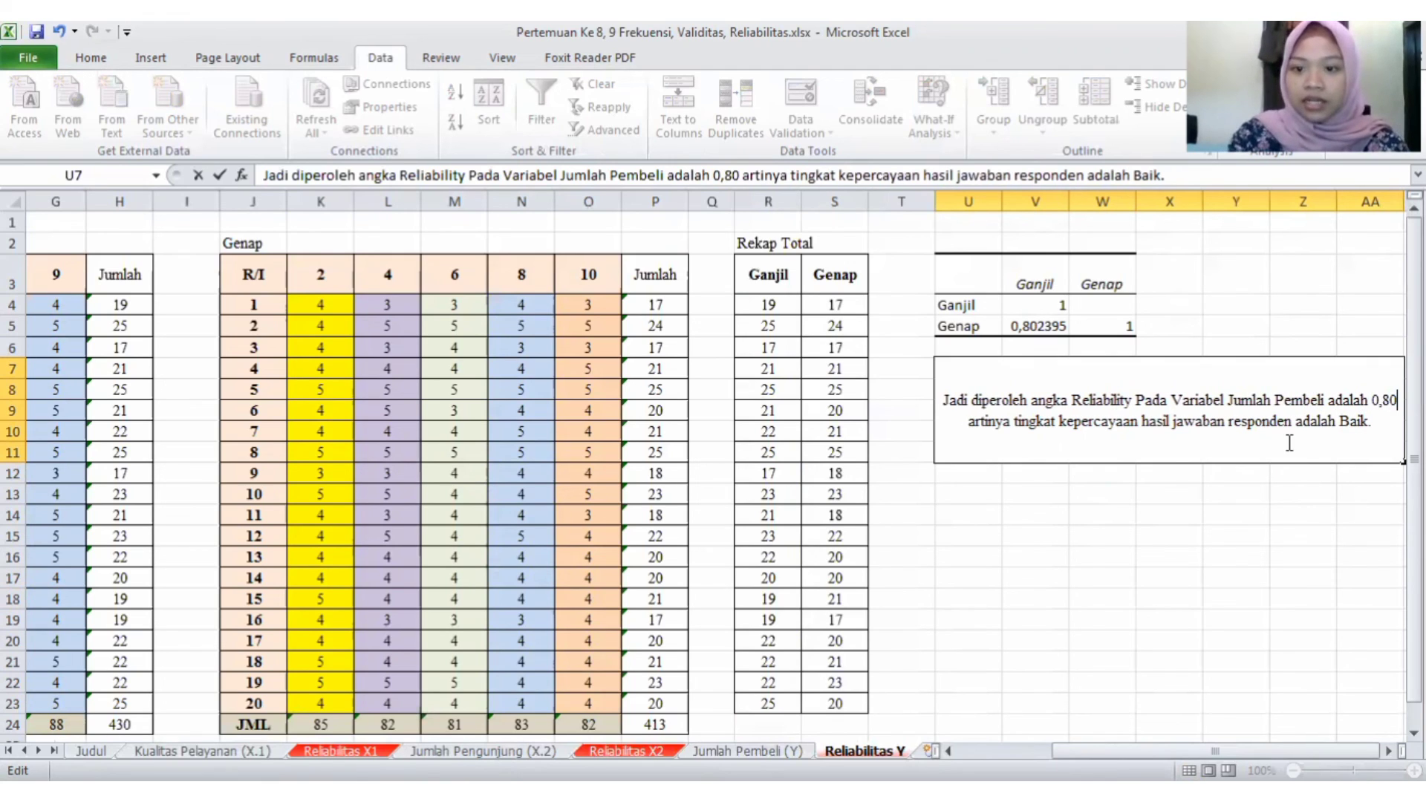
left_click(1164, 481)
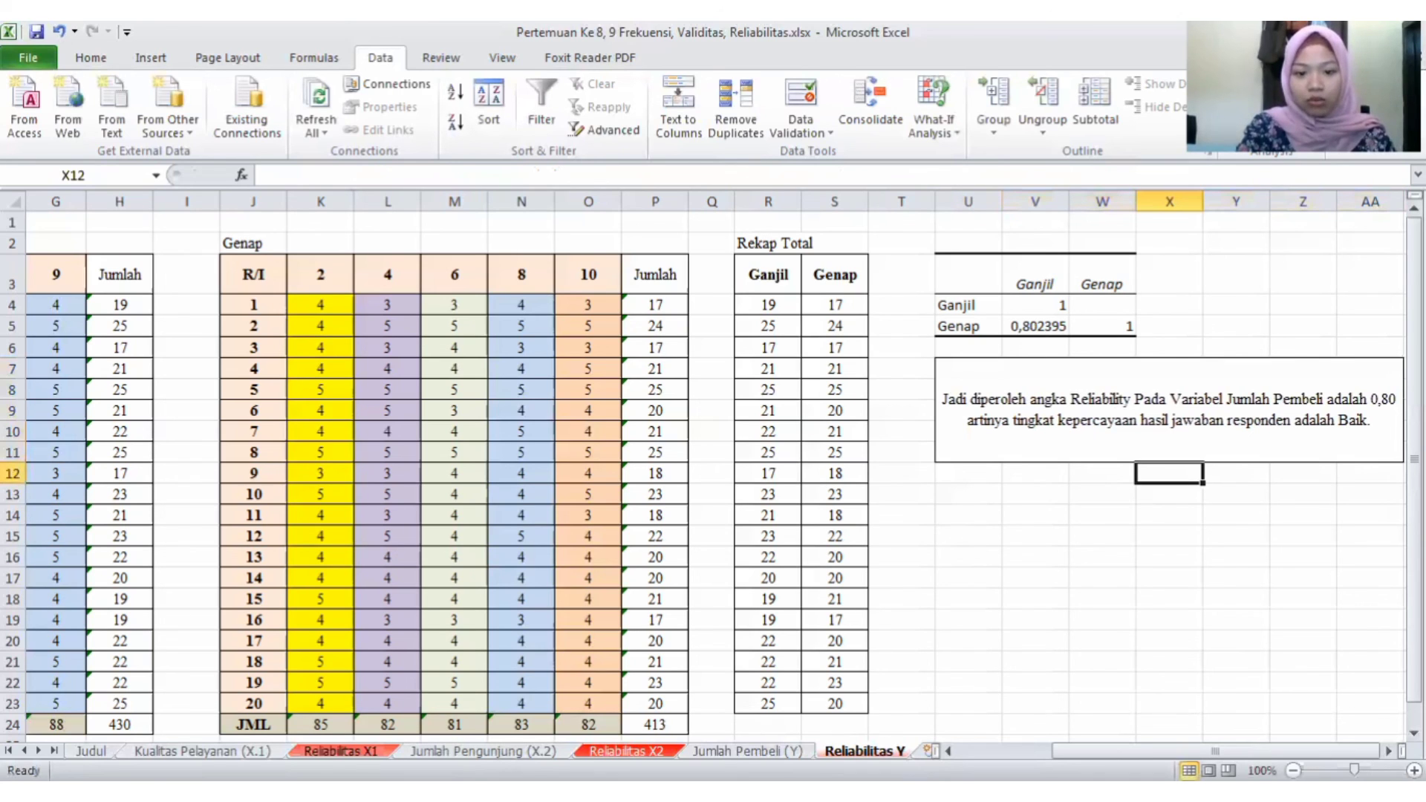
- Compare the correlation results and conclusion texts across the Reliabilitas X1, X2 and Y sheets
left_click(340, 750)
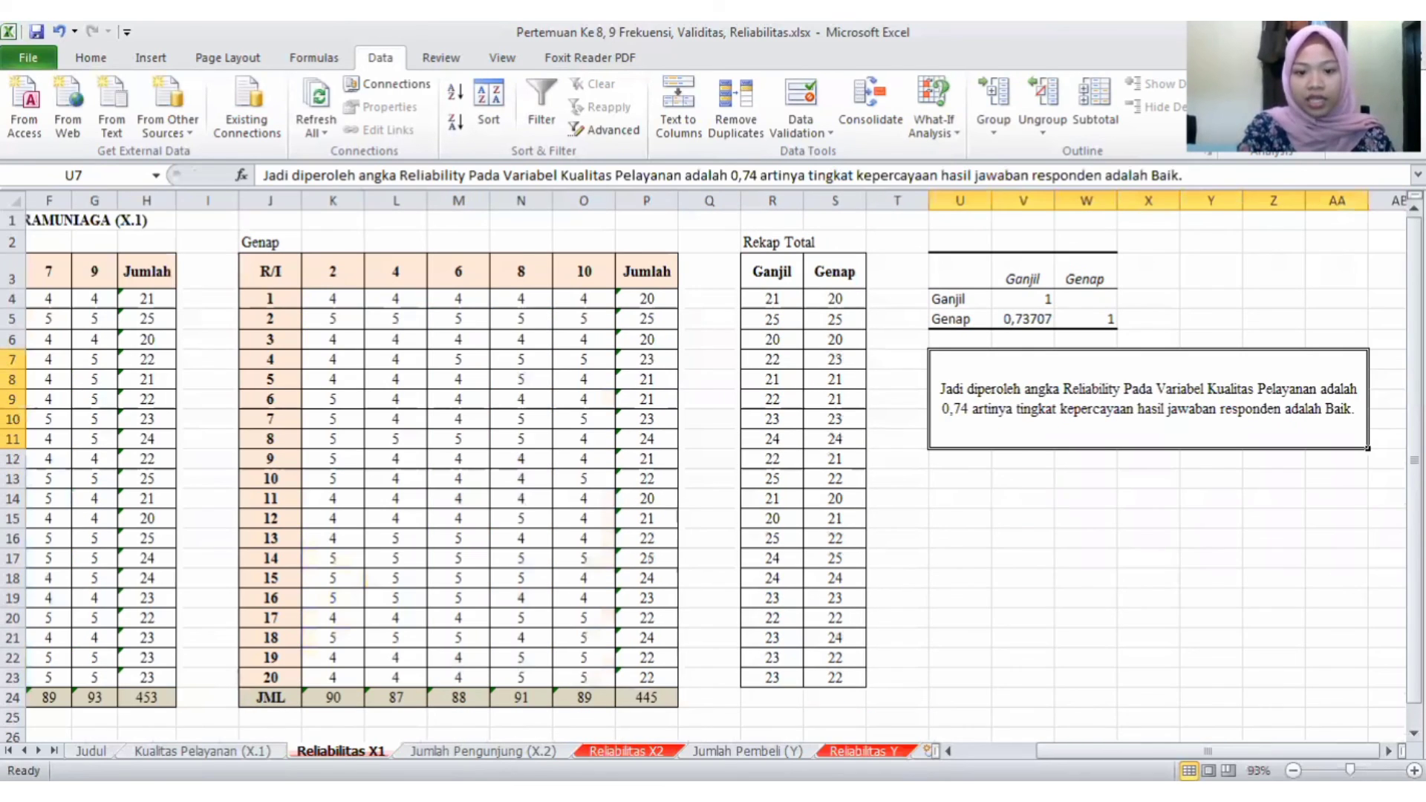
left_click(626, 751)
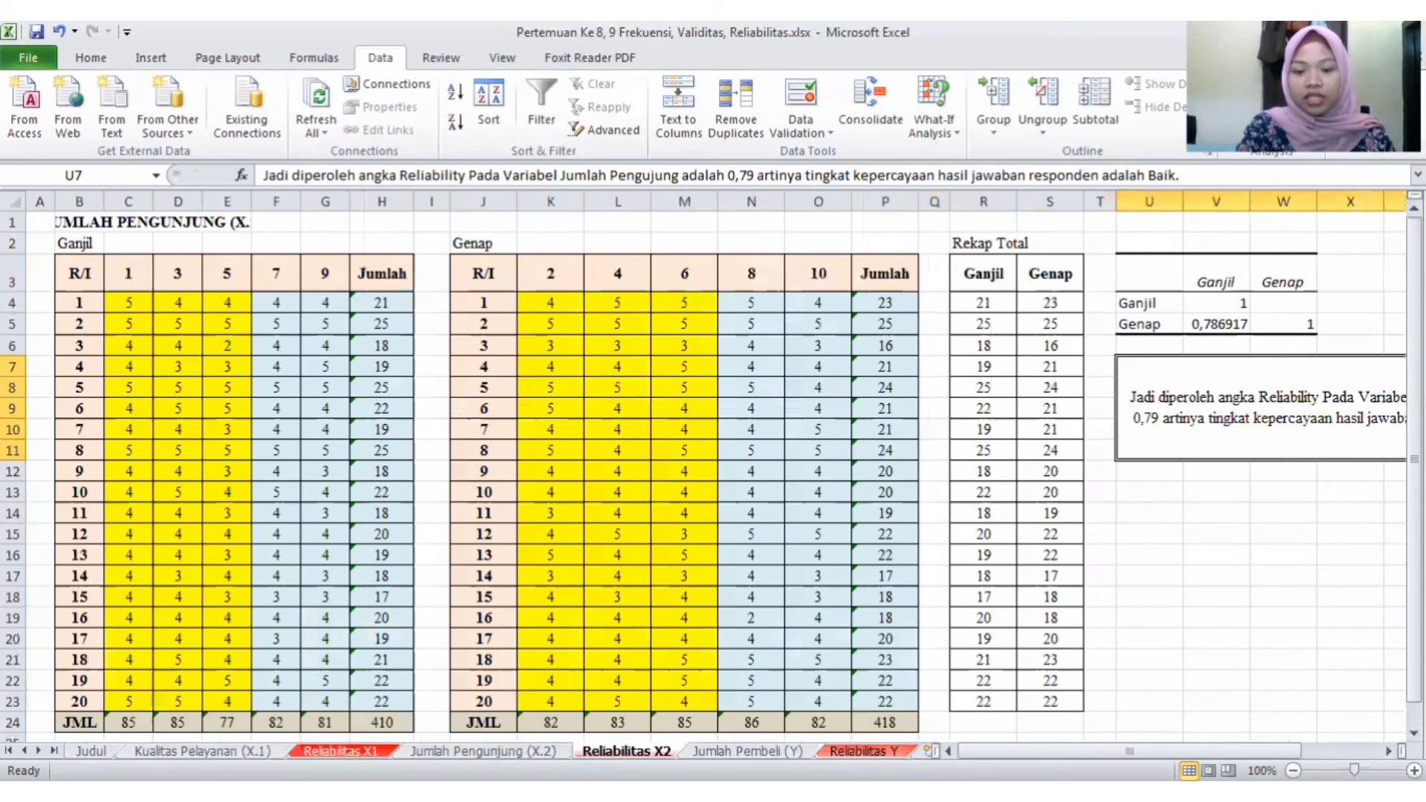
left_click(866, 751)
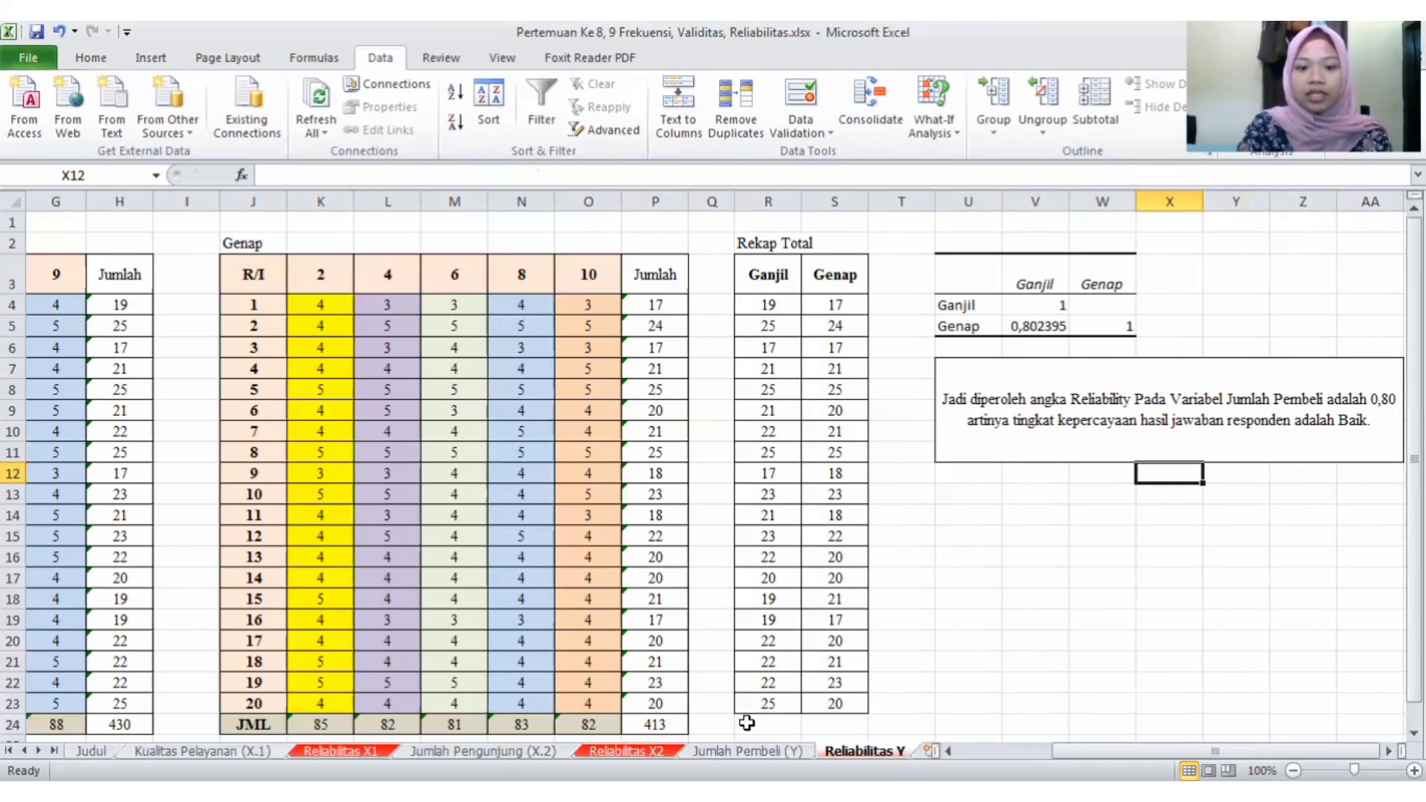
left_click(626, 752)
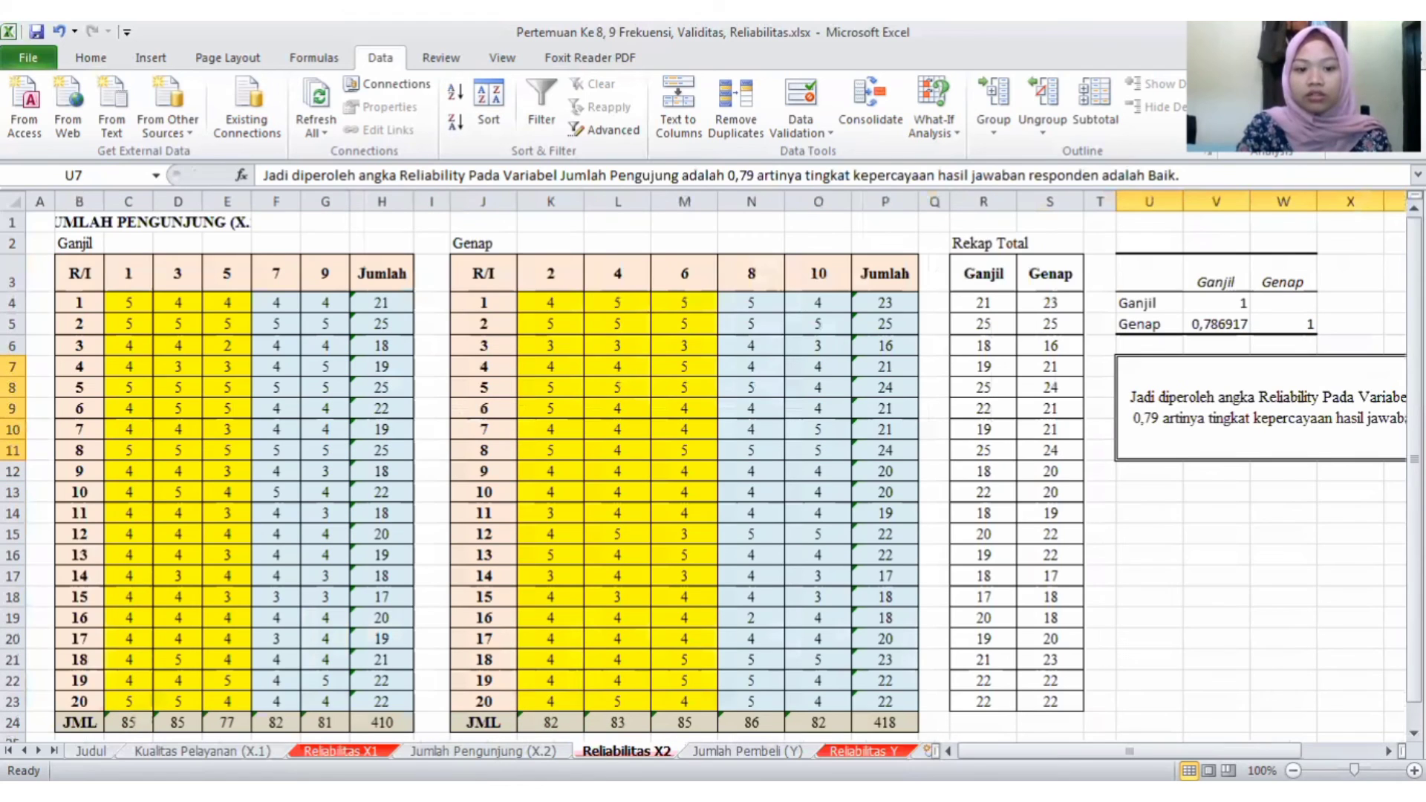
left_click(341, 751)
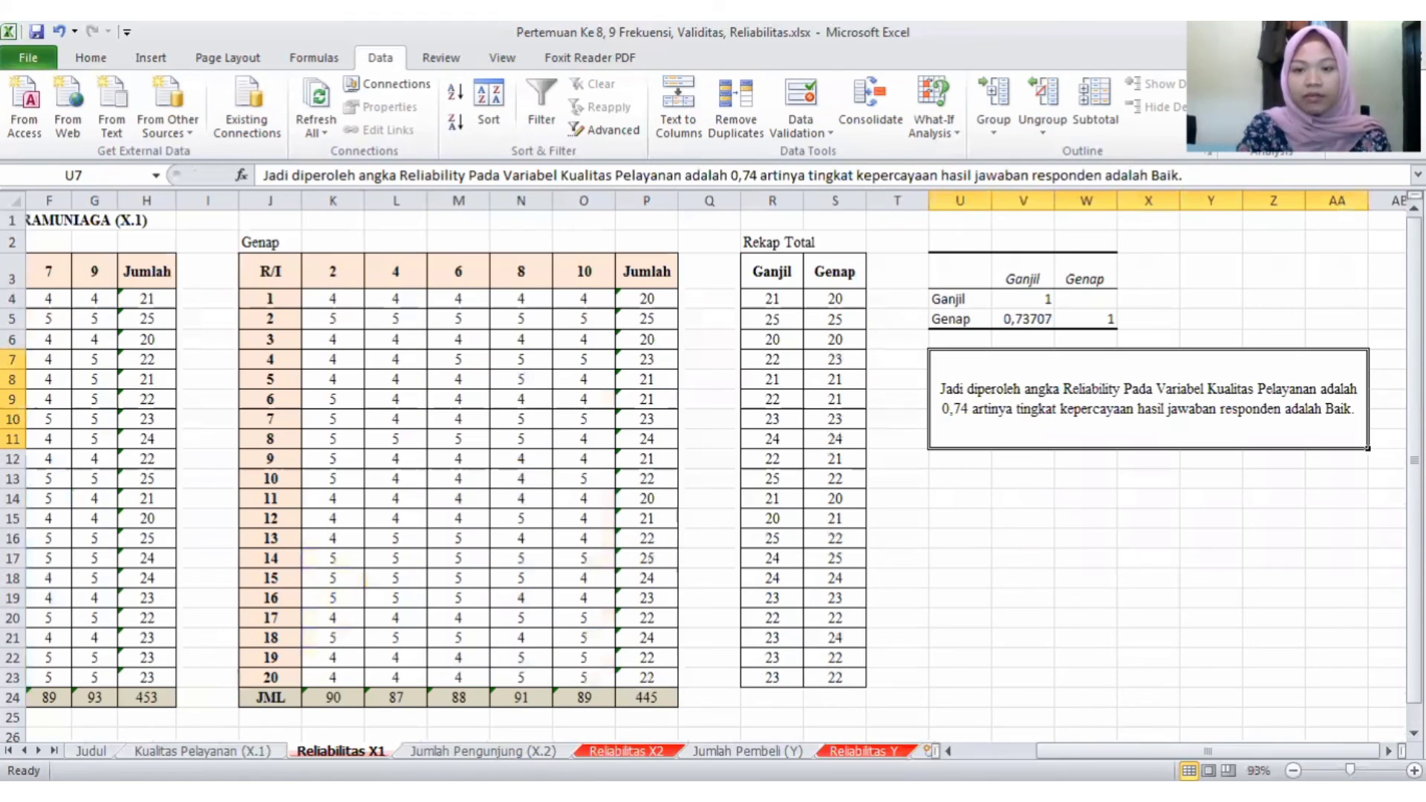